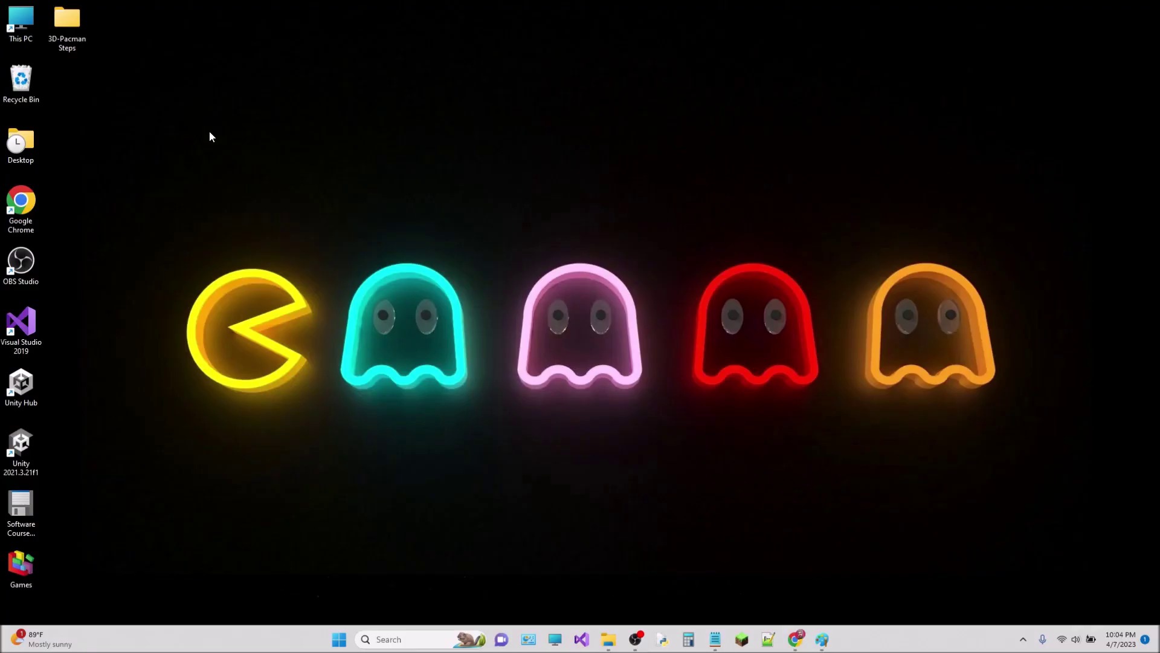
In 3D-Pacman Steps, fix 'MoveingPacman' to 3D-Pacman002-MovingPacman, then copy-paste it into a '- Copy' duplicate
double_click(78, 28)
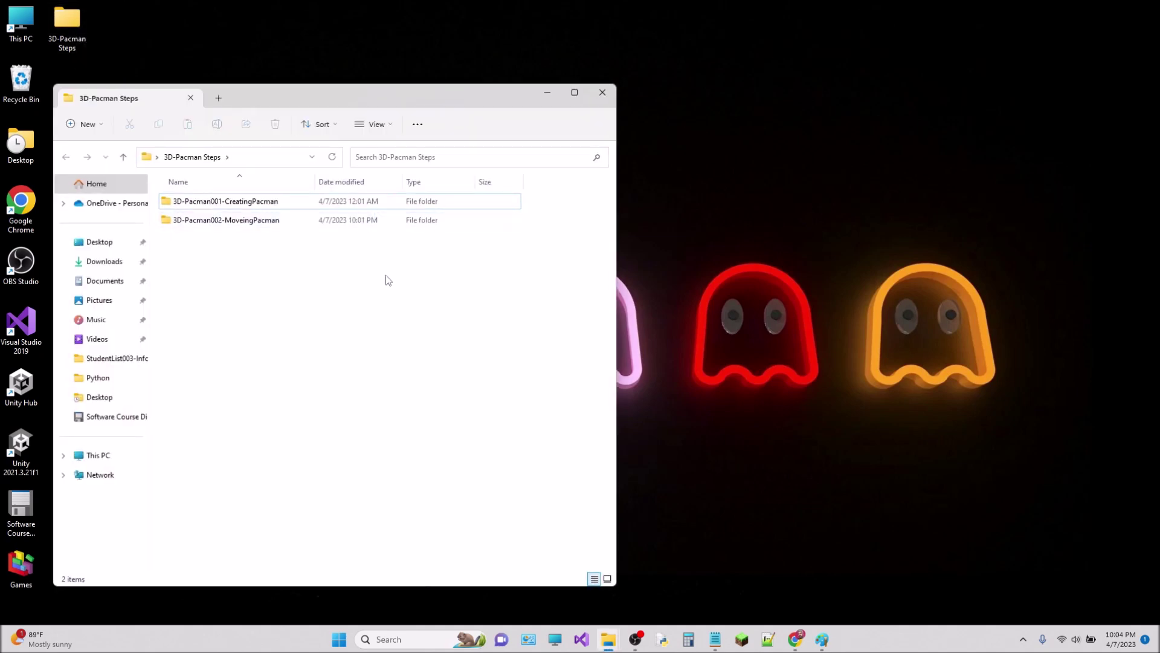
click(240, 223)
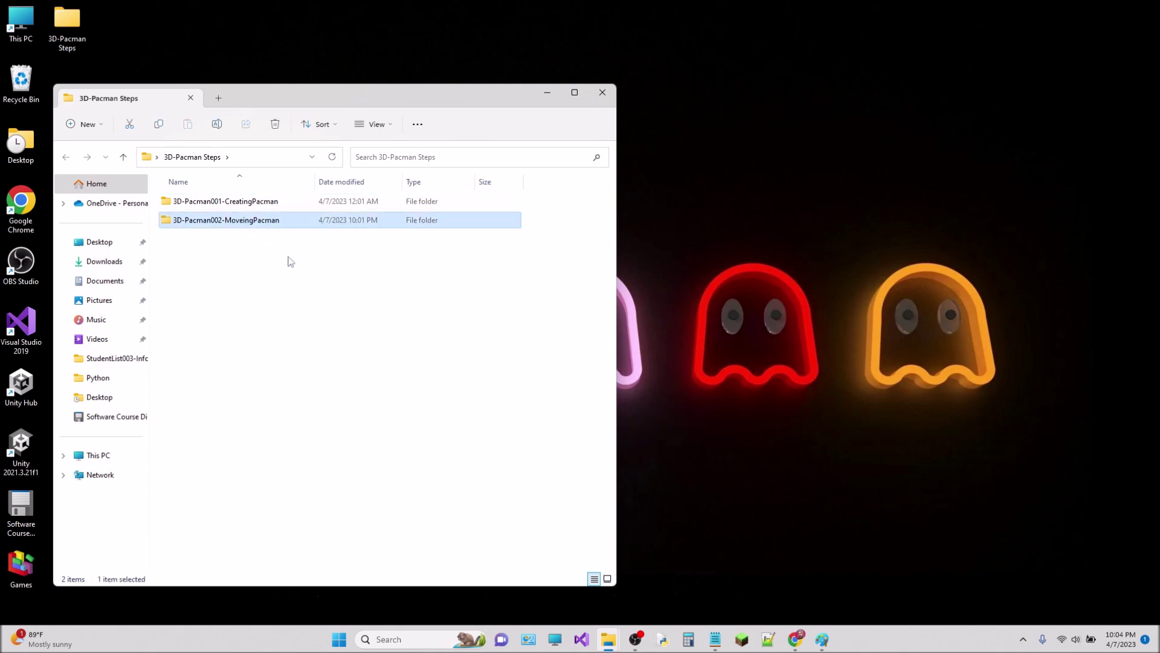
click(242, 226)
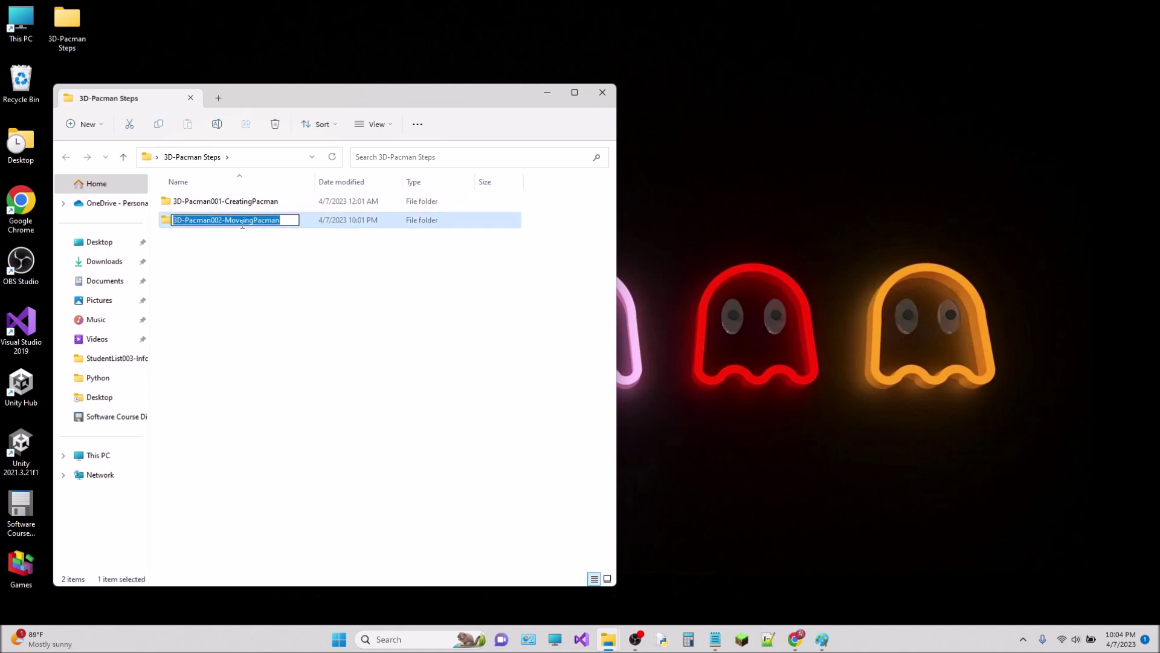
click(242, 221)
key(BackSpace)
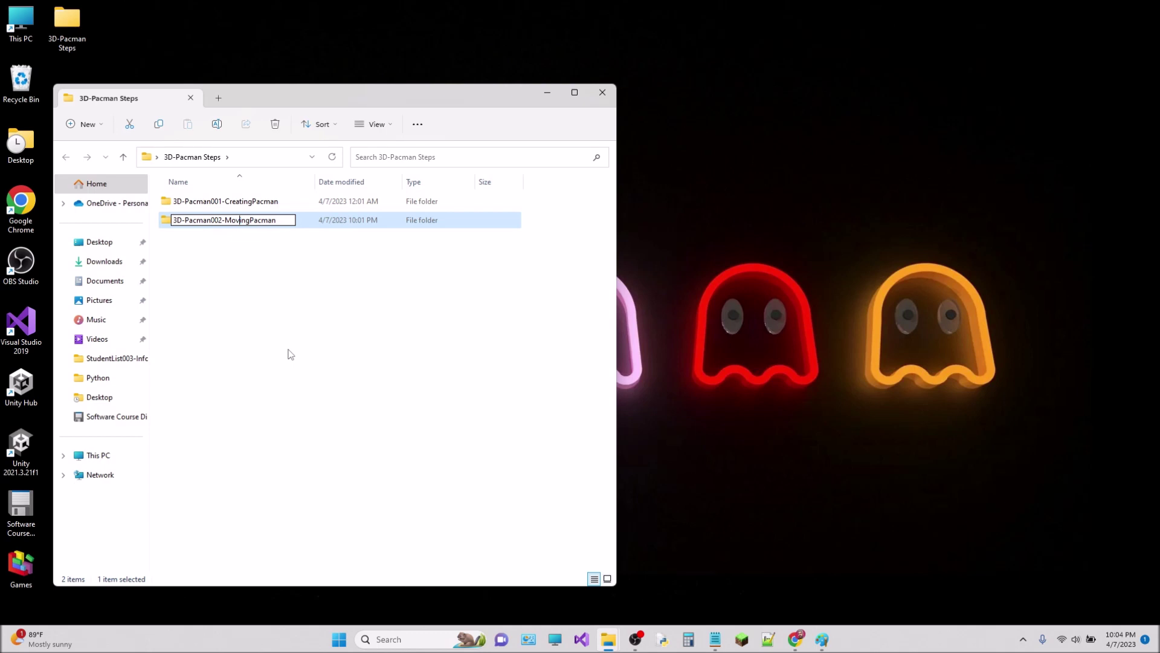
key(Return)
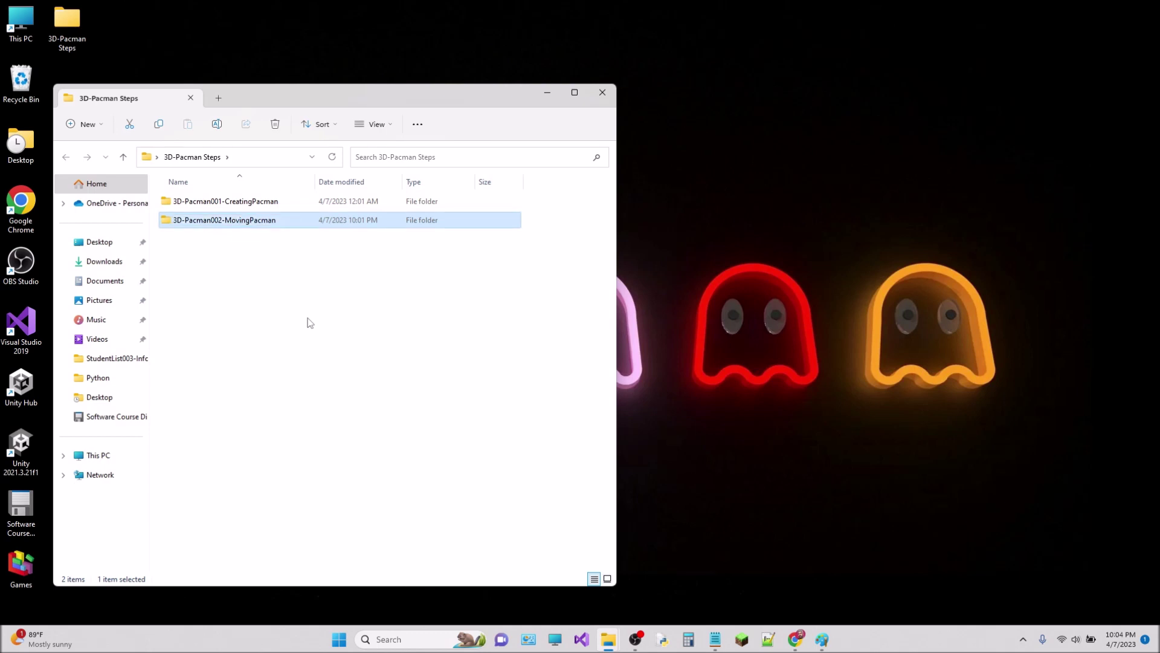
key(ctrl+c)
key(ctrl+v)
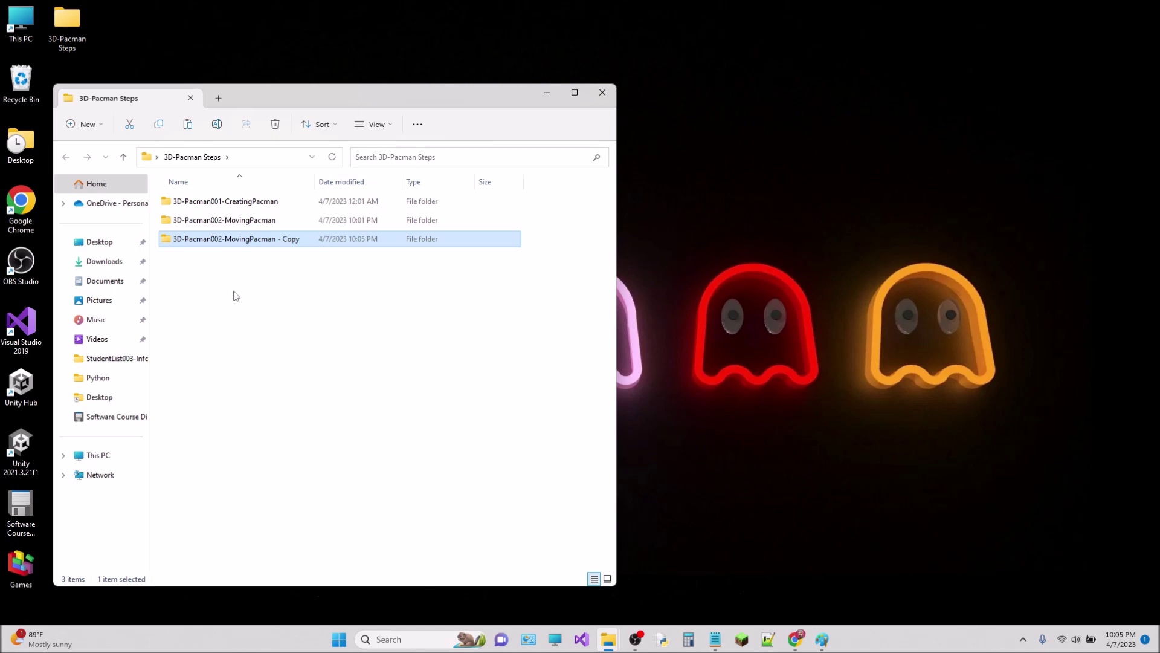
Rename the '- Copy' folder to 3D-Pacman003-MovingCamera and close File Explorer
click(208, 243)
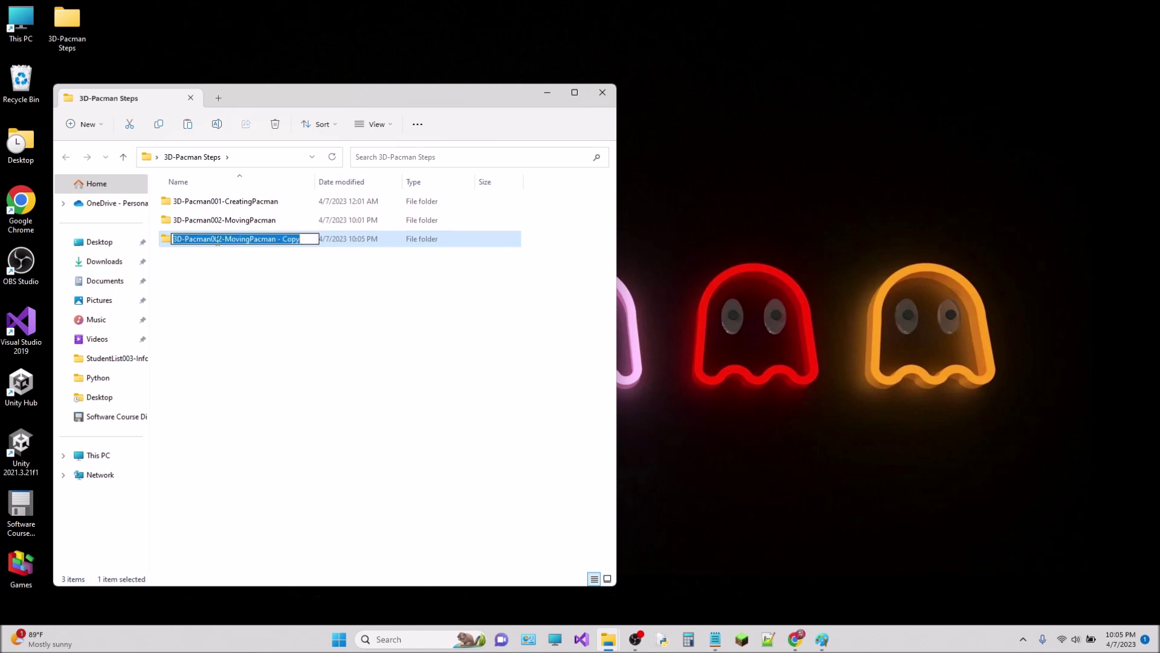
click(218, 241)
key(BackSpace)
text(3)
drag(249, 239, 314, 240)
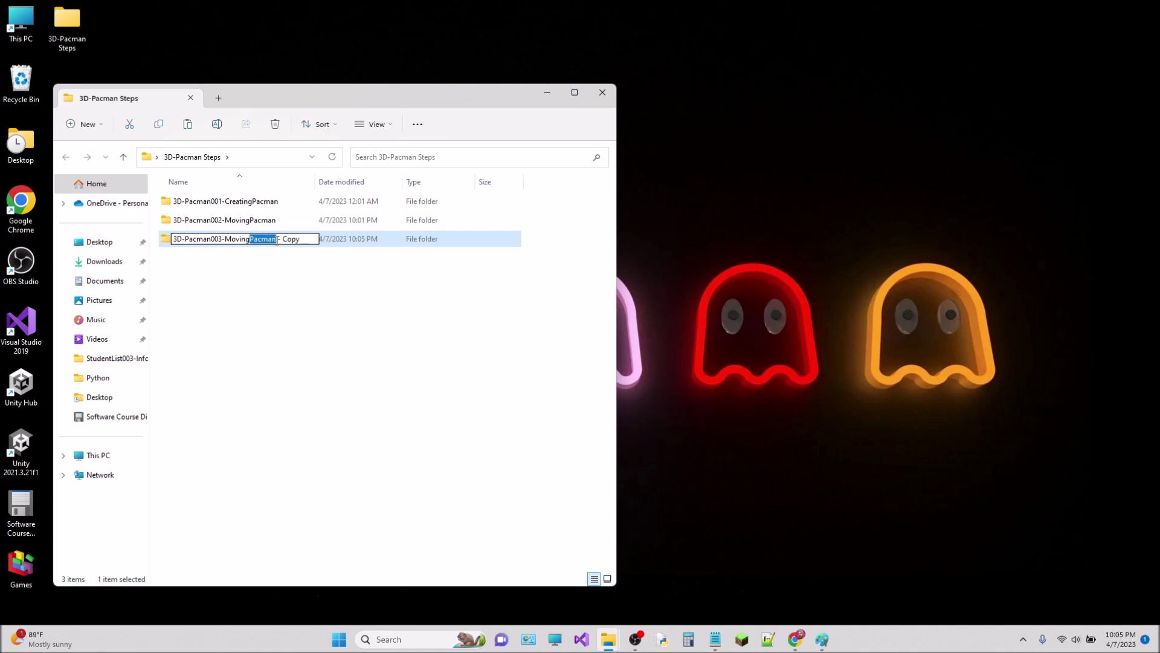
text(Camera)
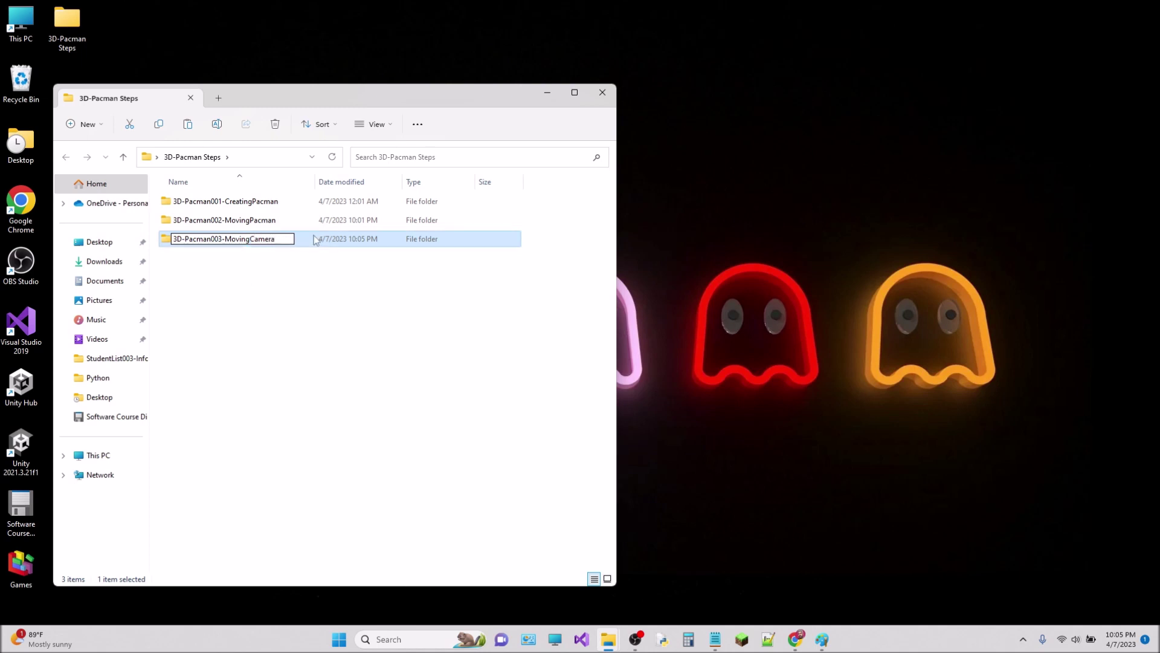
key(Return)
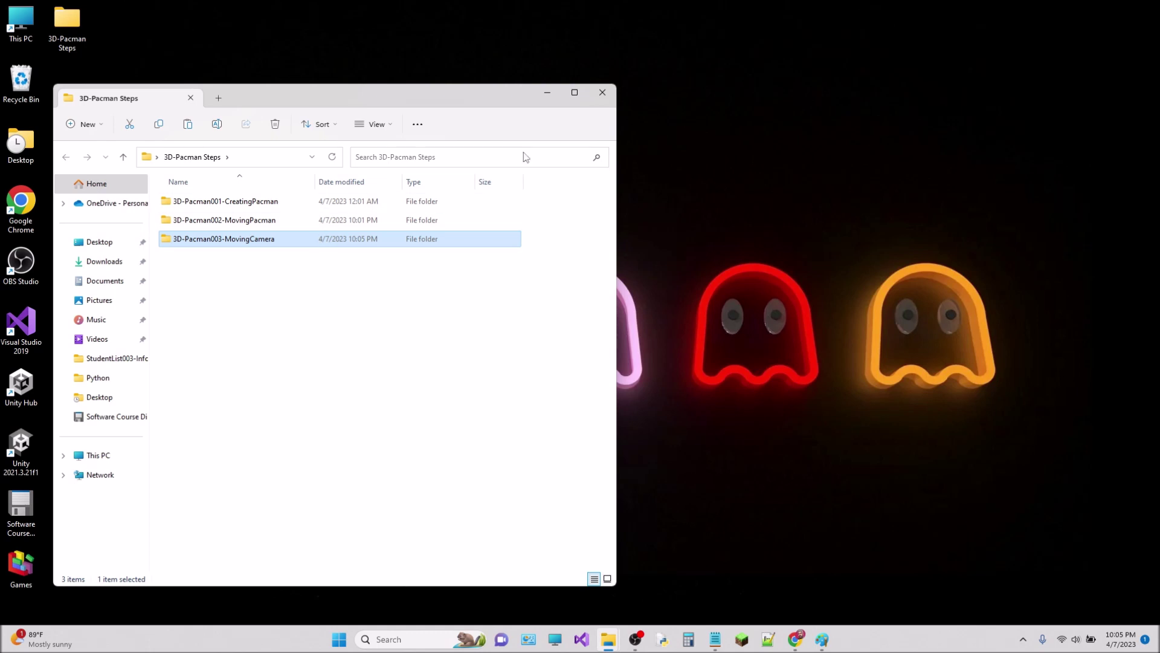
click(611, 98)
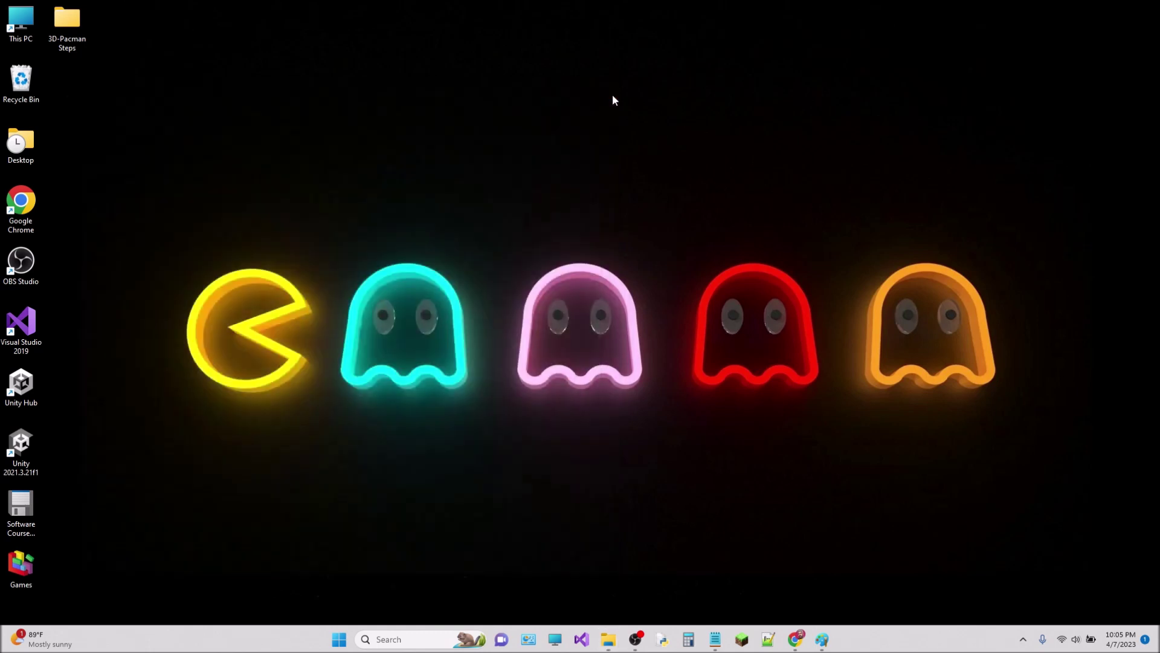
Launch Unity Hub and open the 3D-Pacman003-MovingCamera project in the Unity editor
double_click(35, 447)
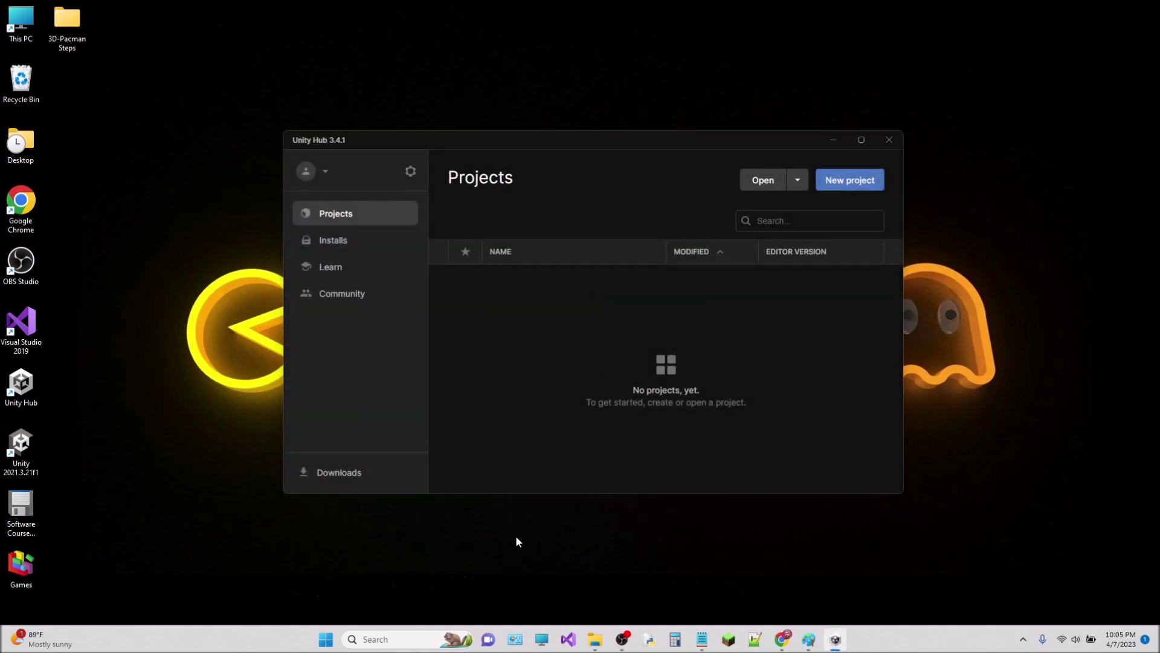
click(764, 182)
click(417, 265)
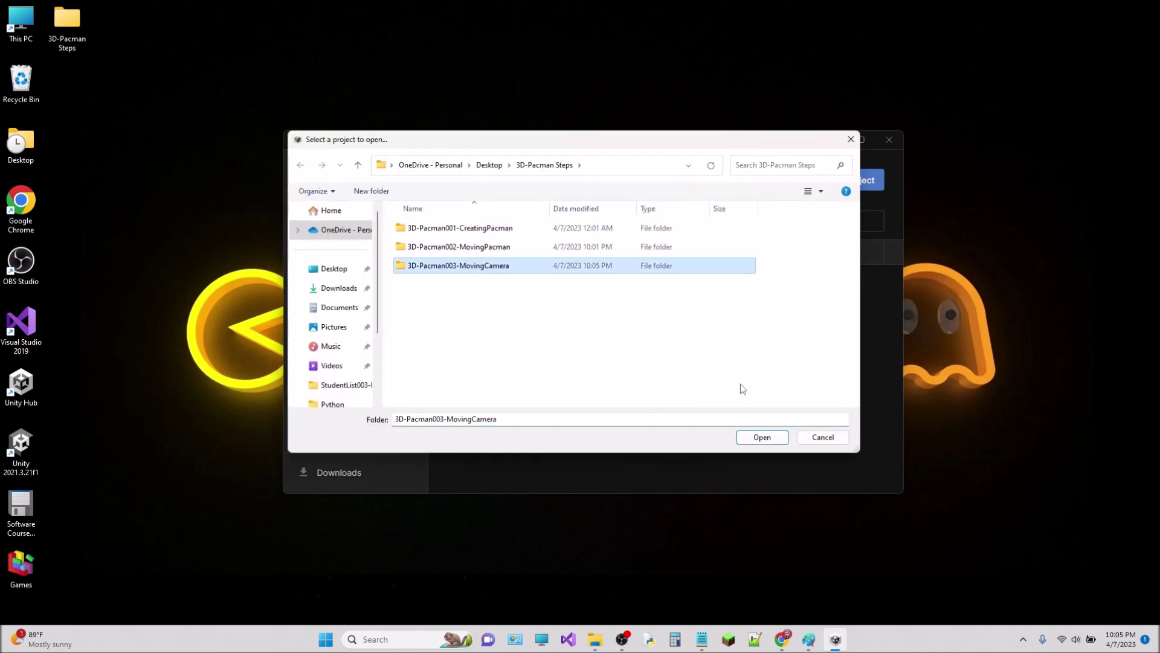
click(762, 438)
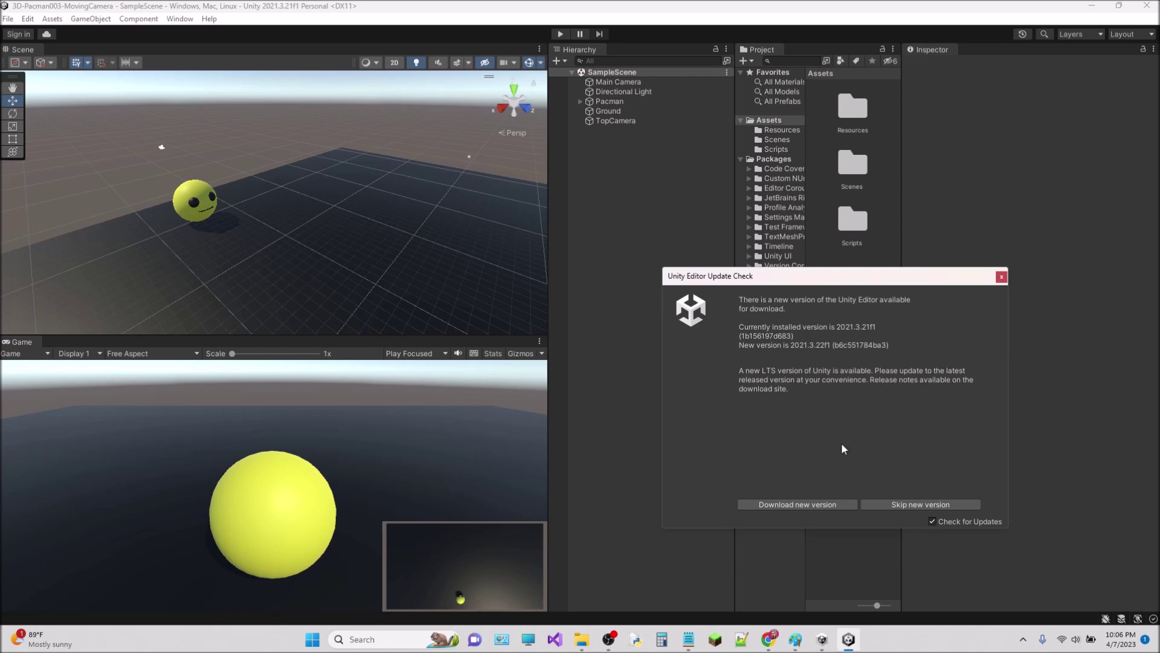
Dismiss the update notice and move the Main Camera to position Y 10, Z -25
click(1001, 277)
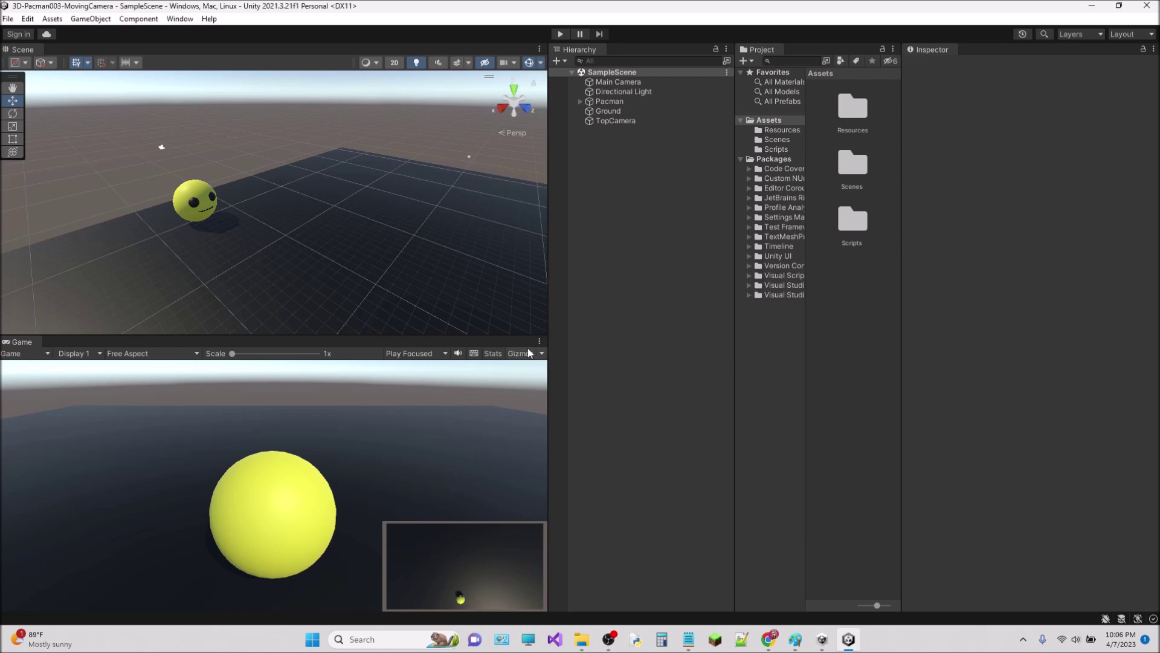
click(629, 83)
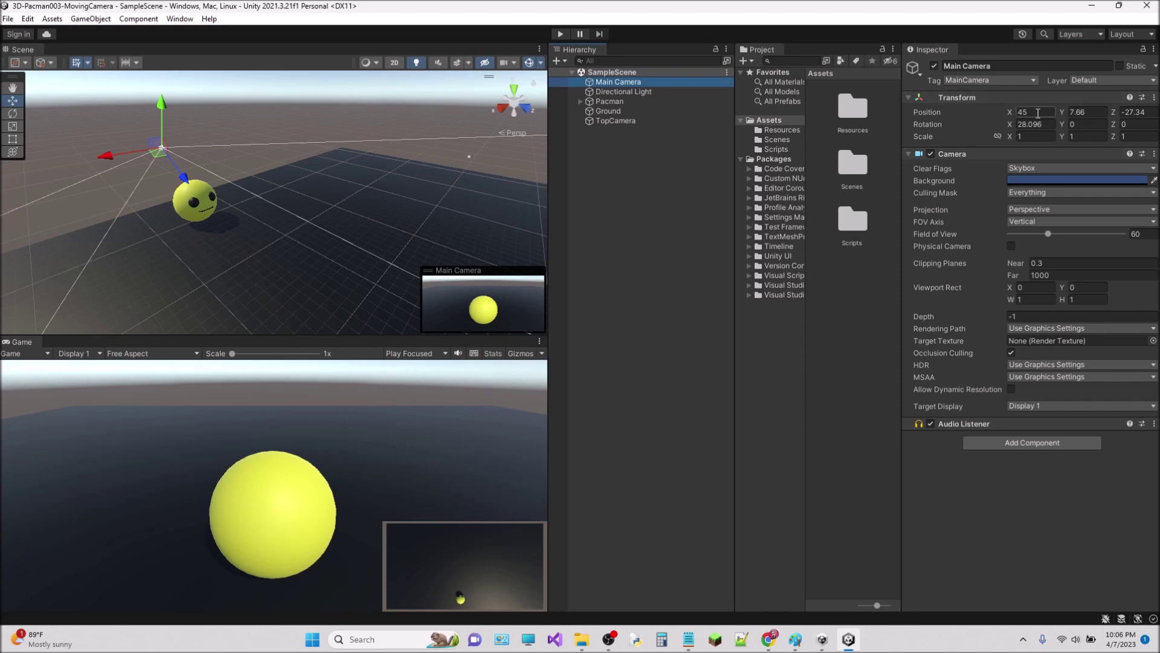
click(1087, 115)
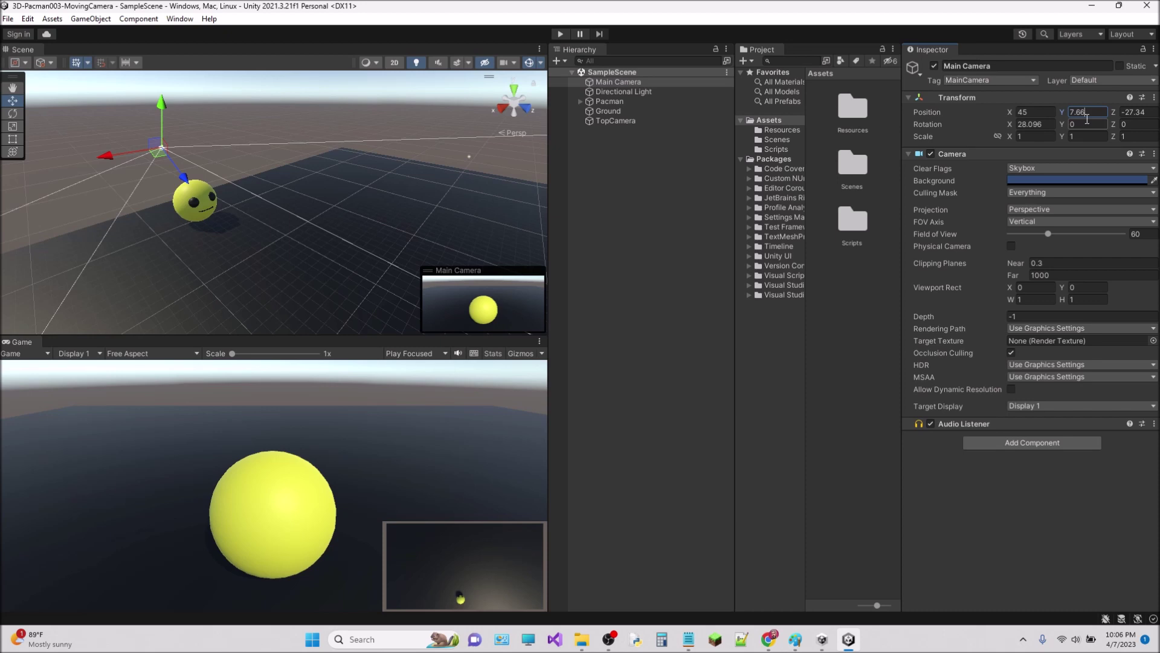
drag(1087, 115, 1054, 116)
text(10)
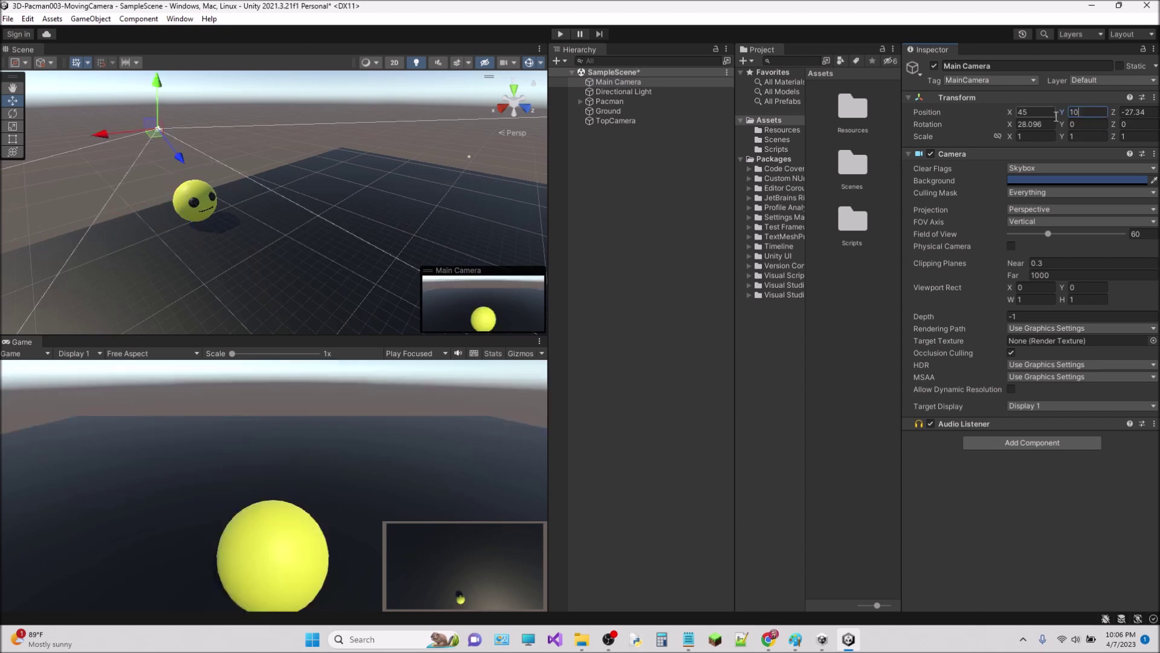
click(1133, 114)
text(-25)
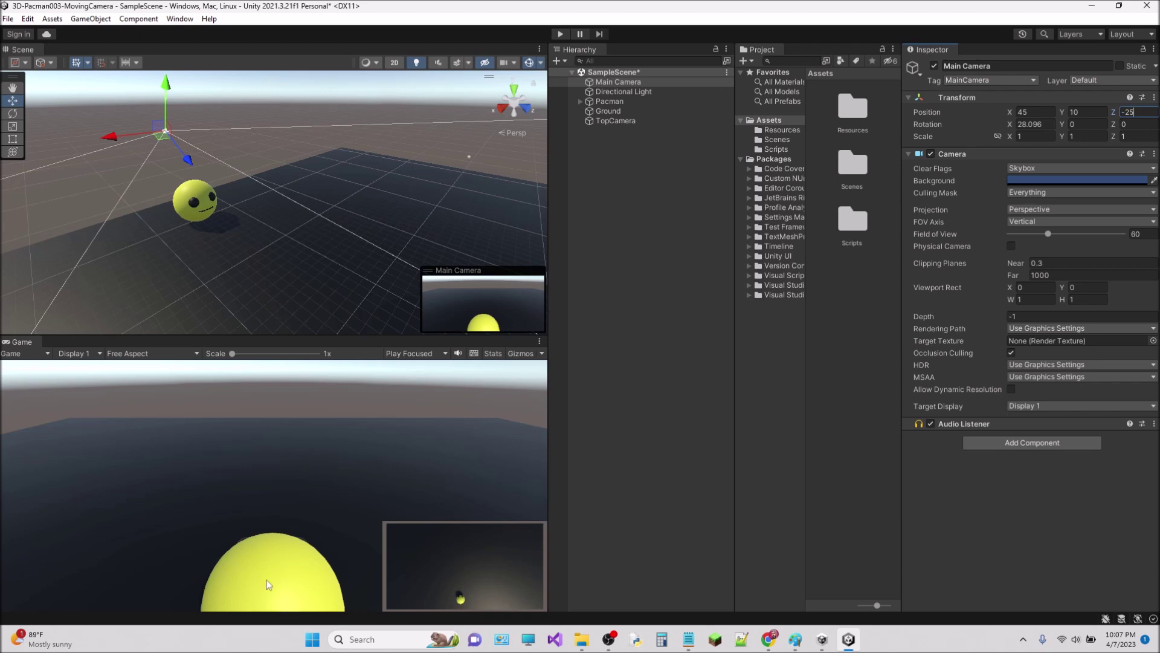
Tilt the Main Camera to X rotation 45 and open the Scripts folder
click(1050, 125)
double_click(1051, 125)
text(45)
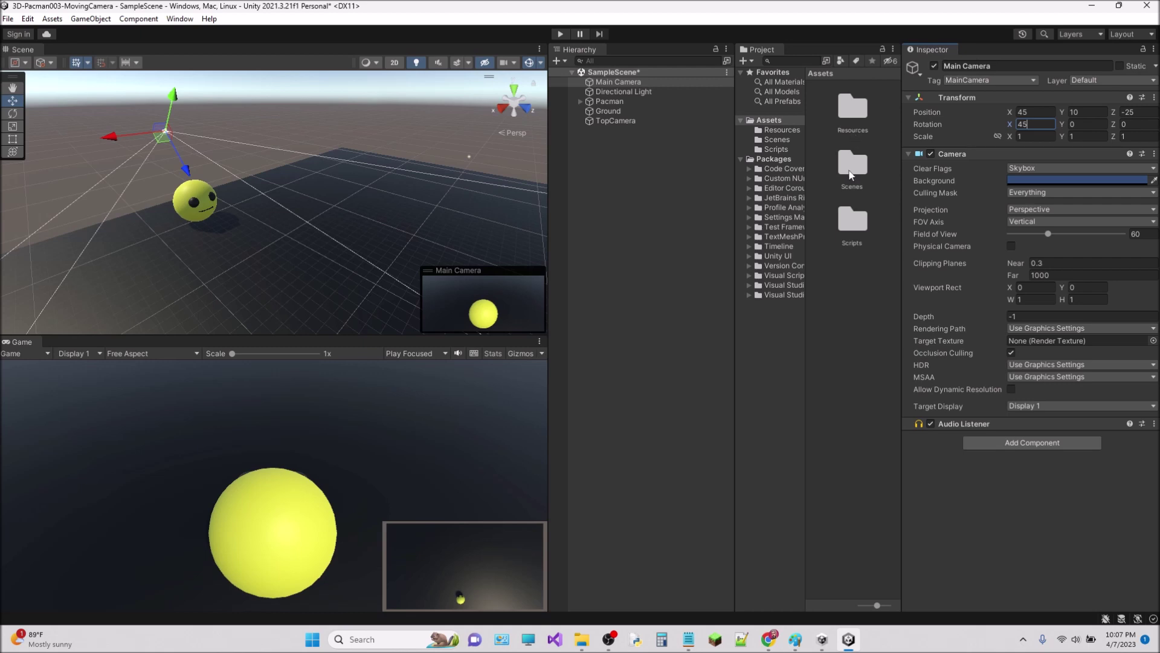
double_click(859, 239)
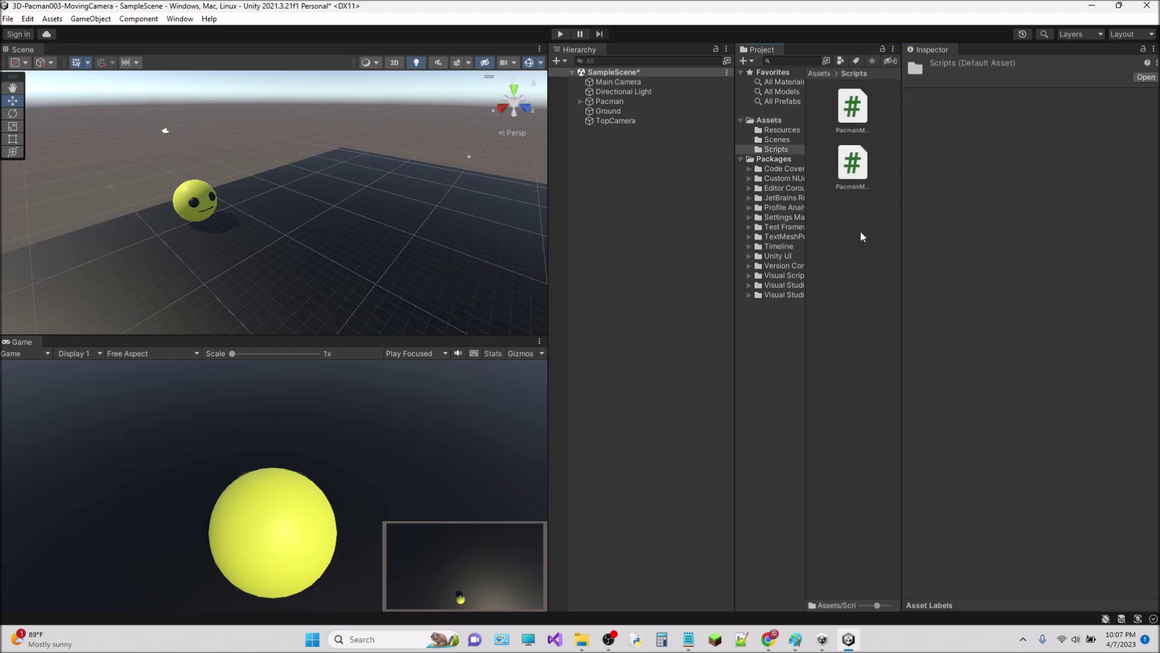
Create a C# script called Camera in Scripts and open it in Visual Studio
right_click(851, 239)
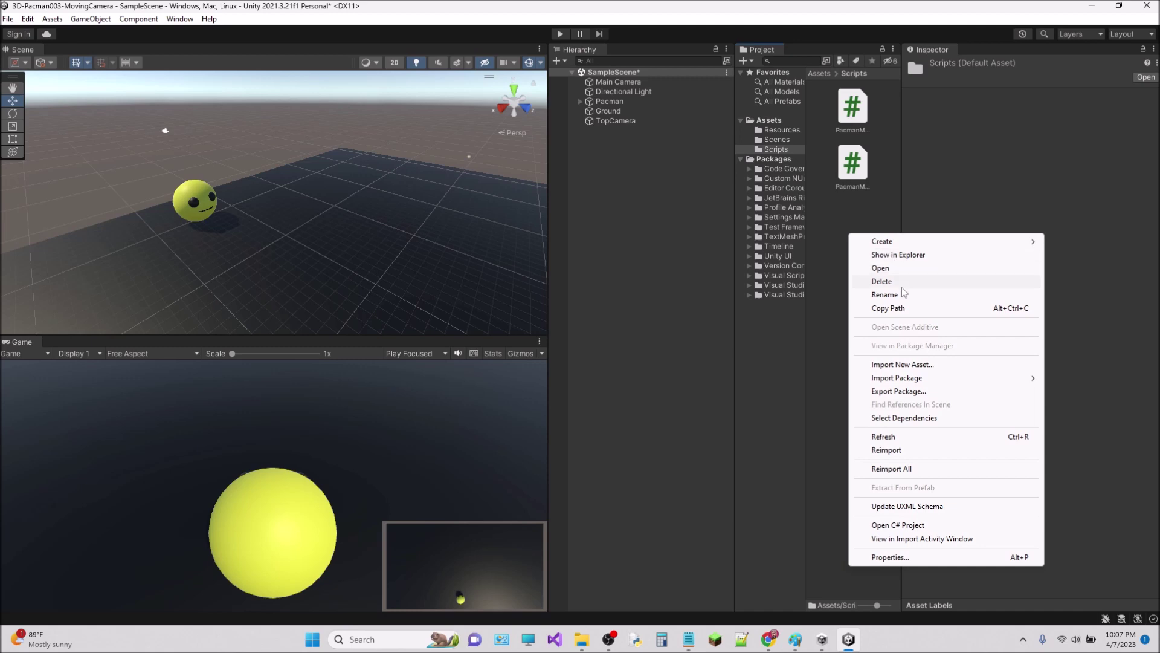
mouse_move(900, 240)
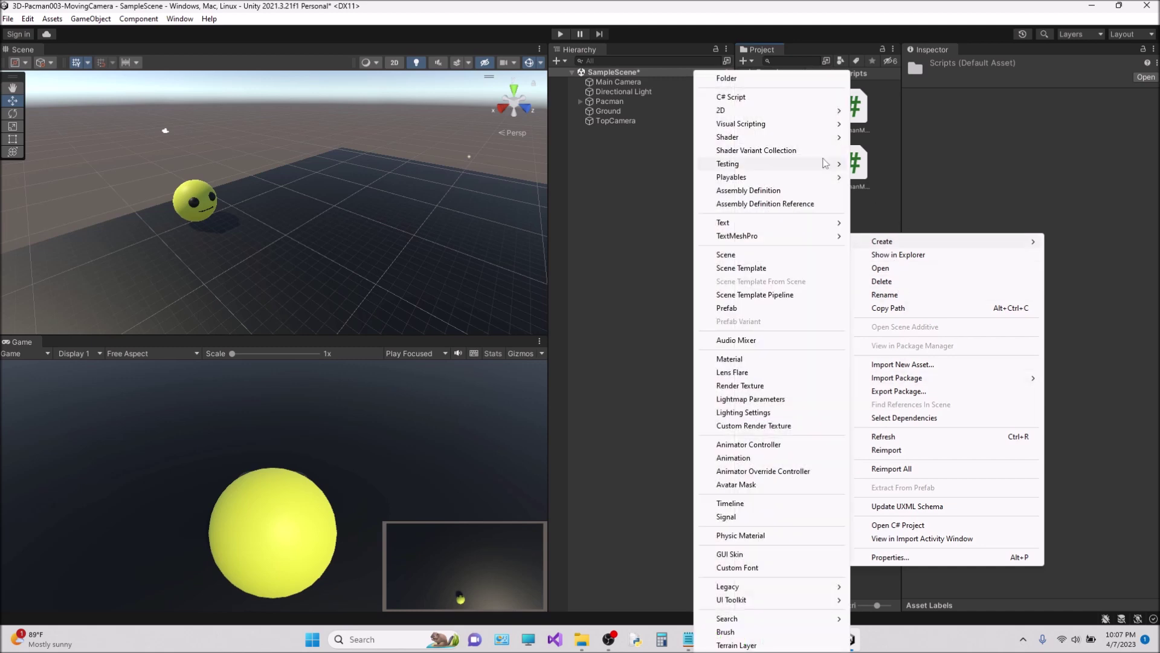
click(755, 97)
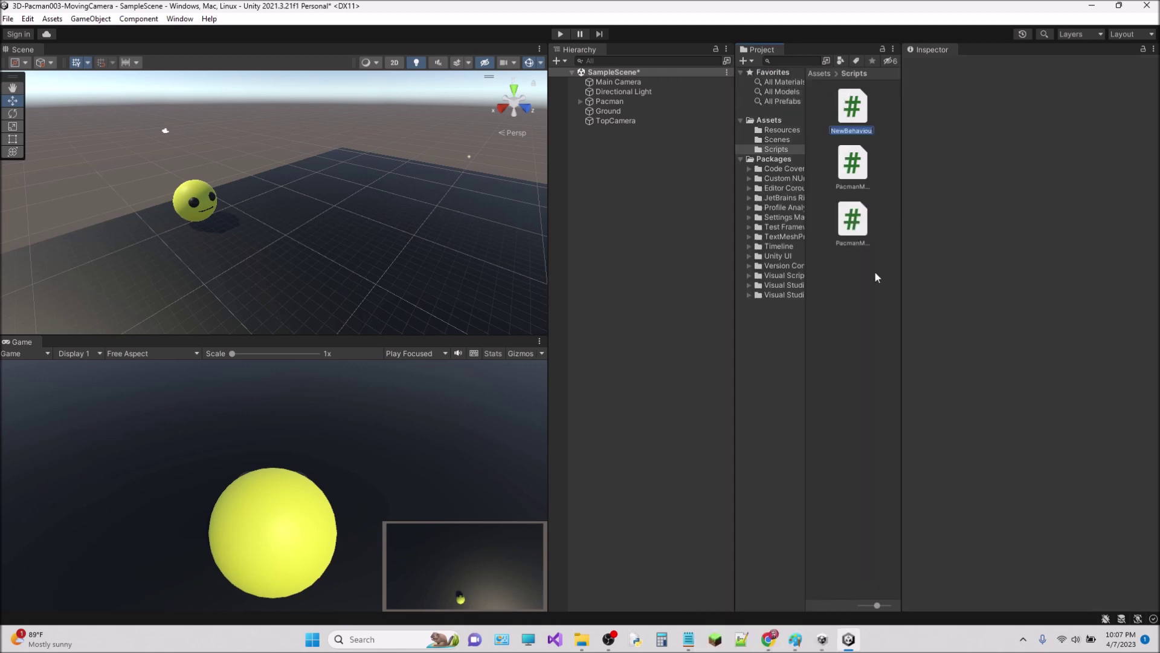
text(Camera)
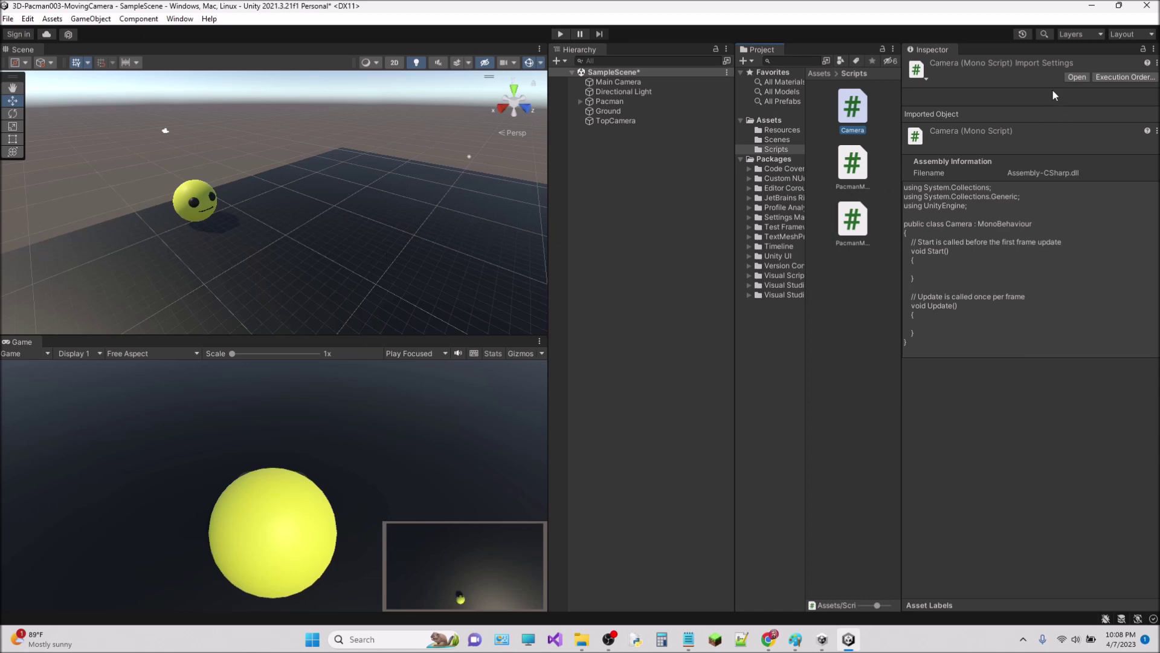
click(1083, 79)
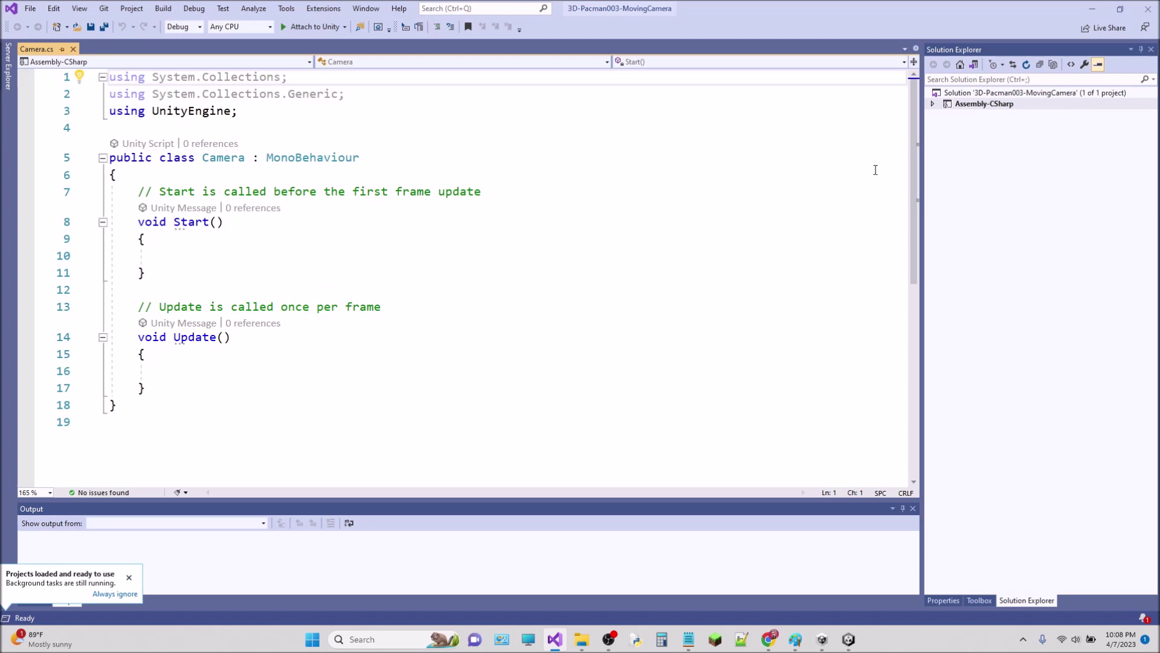
Declare a public Transform targetObject field at the top of the Camera class
scroll(894, 163, down, 1)
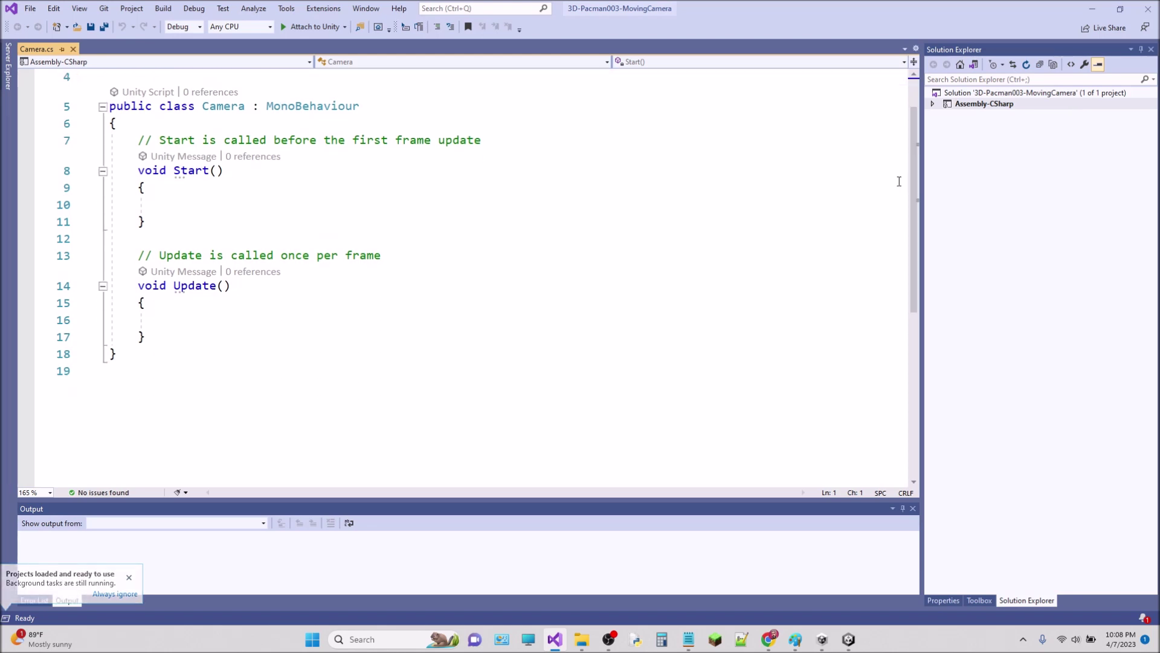
click(304, 121)
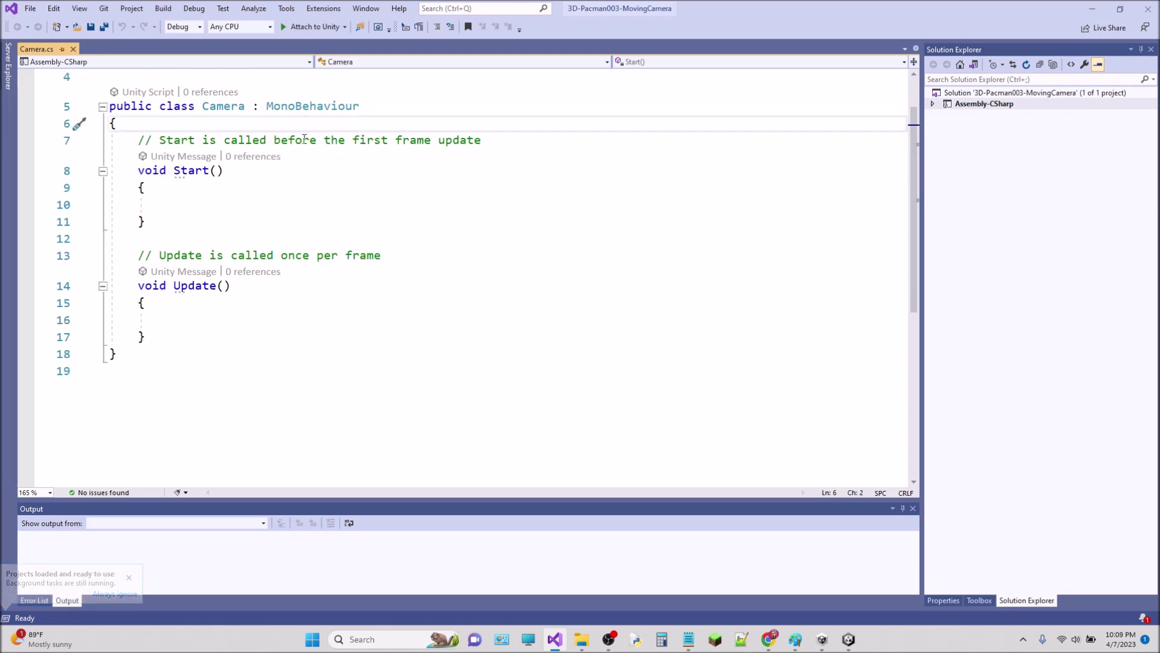
key(Return)
text(pub)
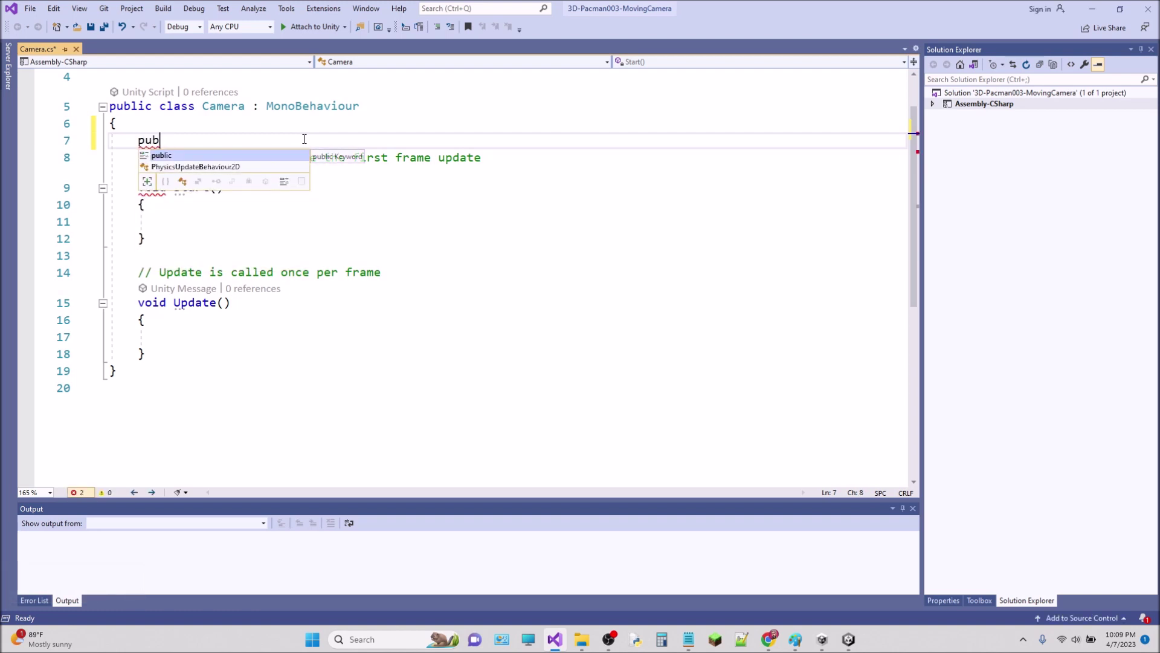
text(lic)
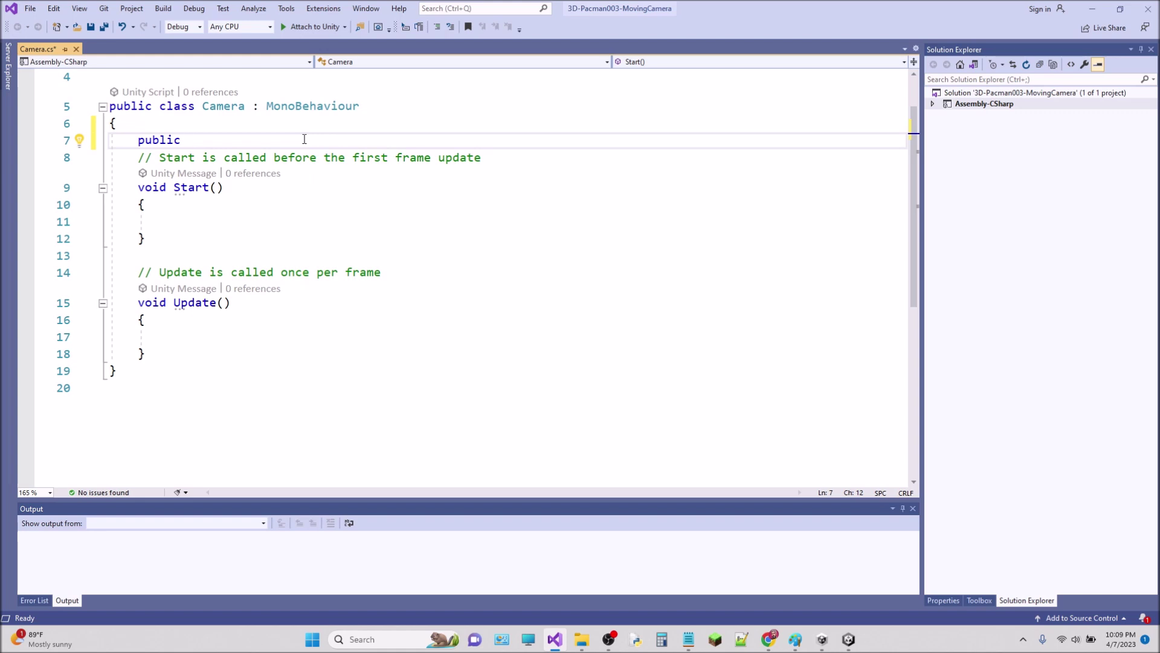
text(Trab)
key(BackSpace)
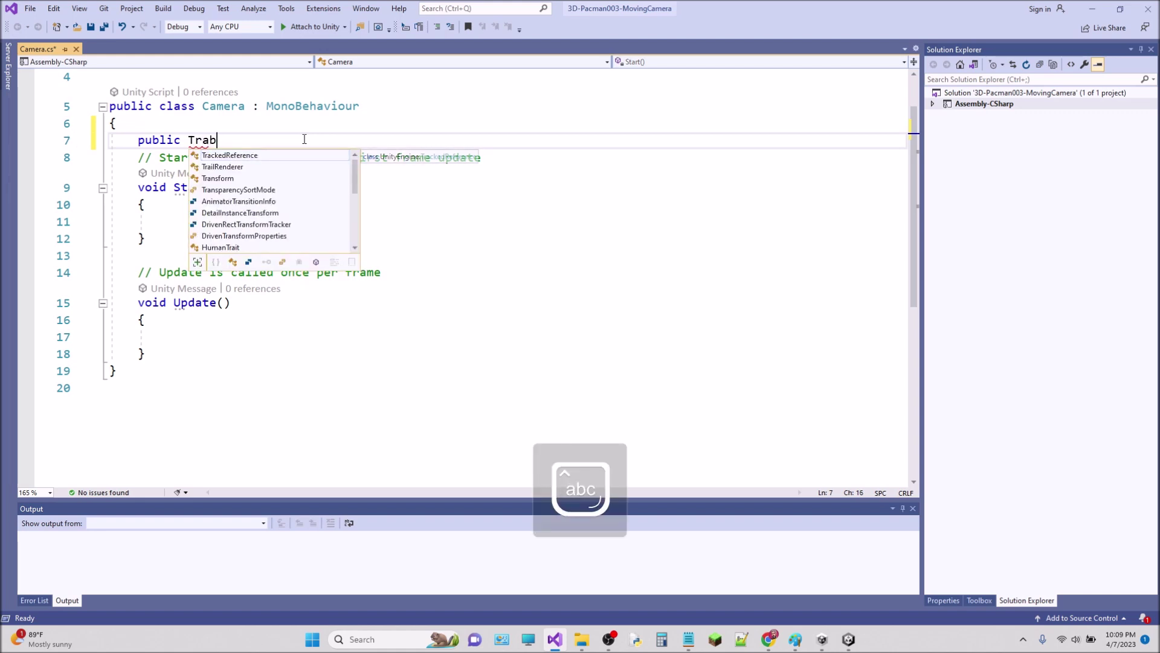
text(ms)
key(BackSpace)
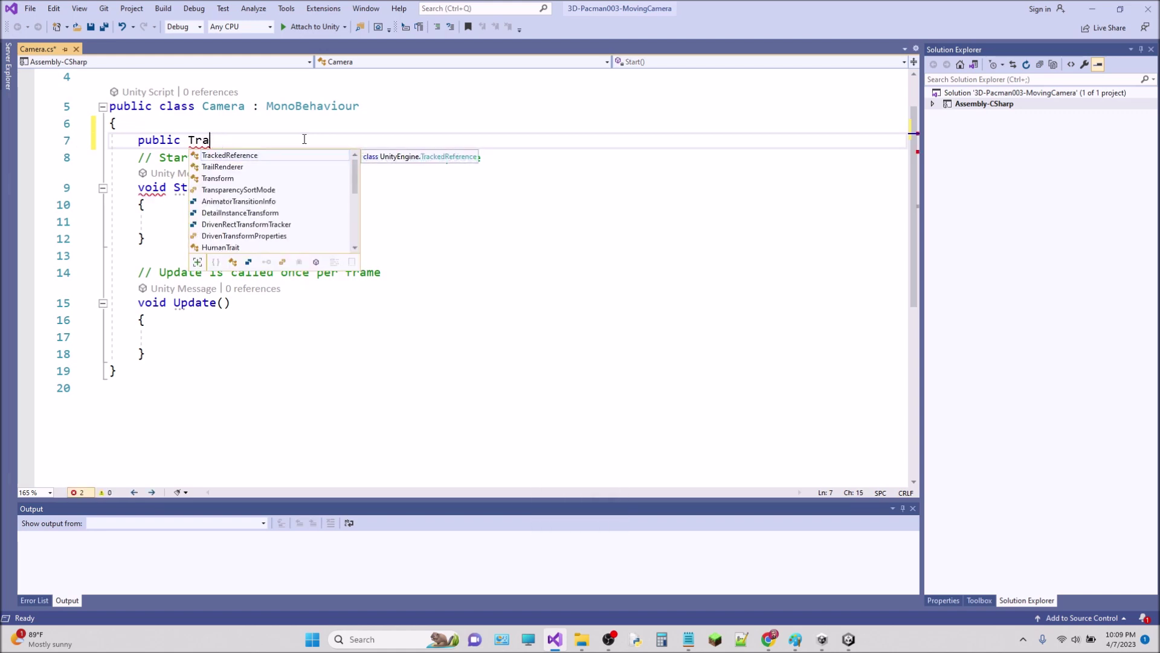
key(BackSpace)
text(ns)
key(Tab)
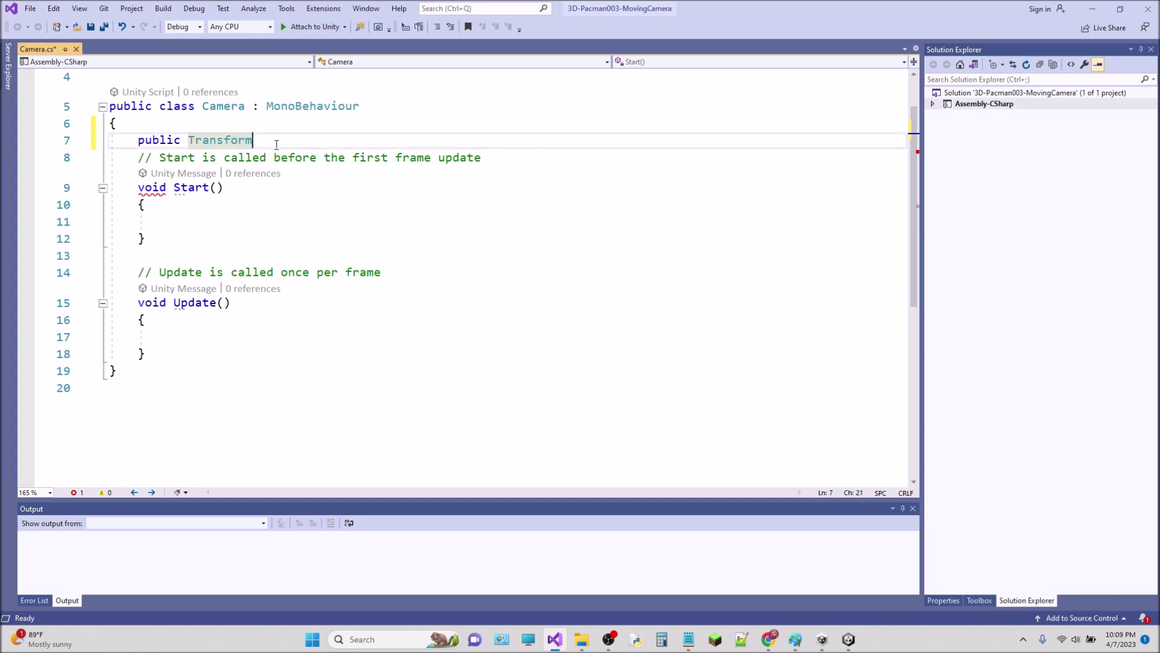
text( target)
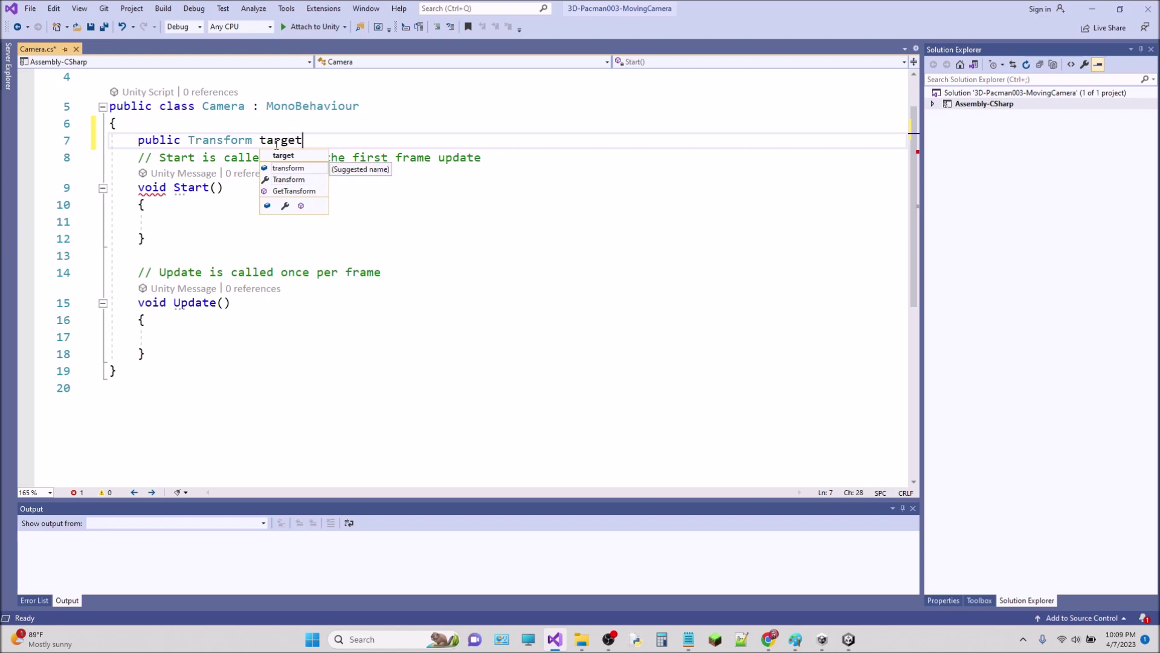
key(Caps_Lock)
text(O)
key(Caps_Lock)
text(bject)
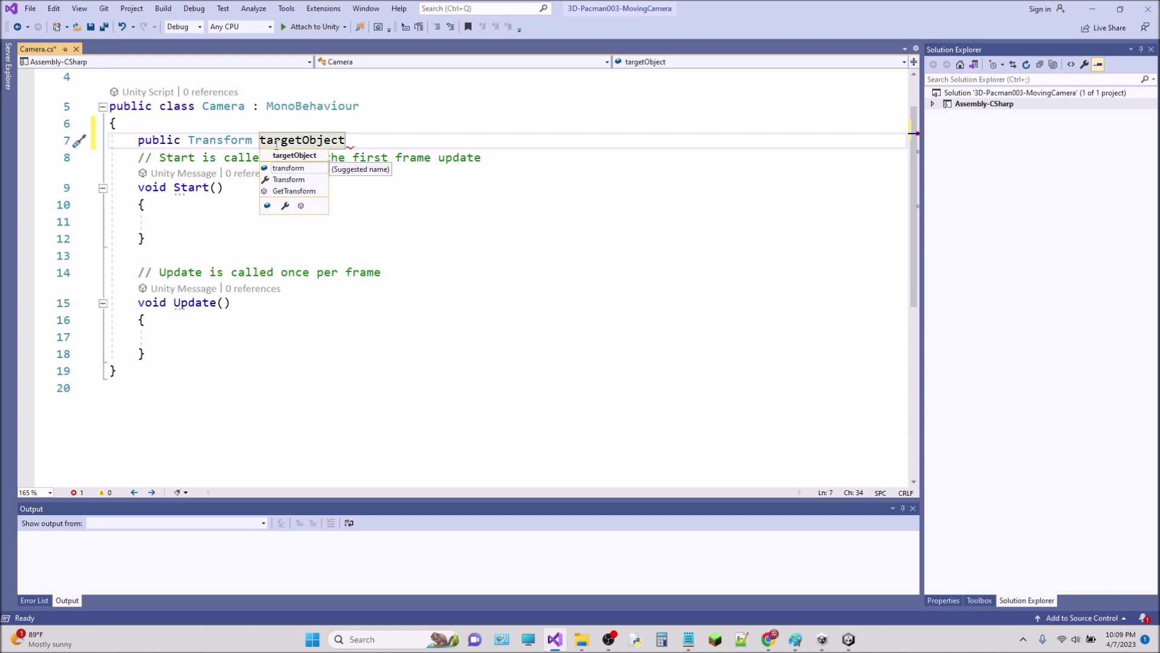
click(411, 144)
key(Escape)
text(;)
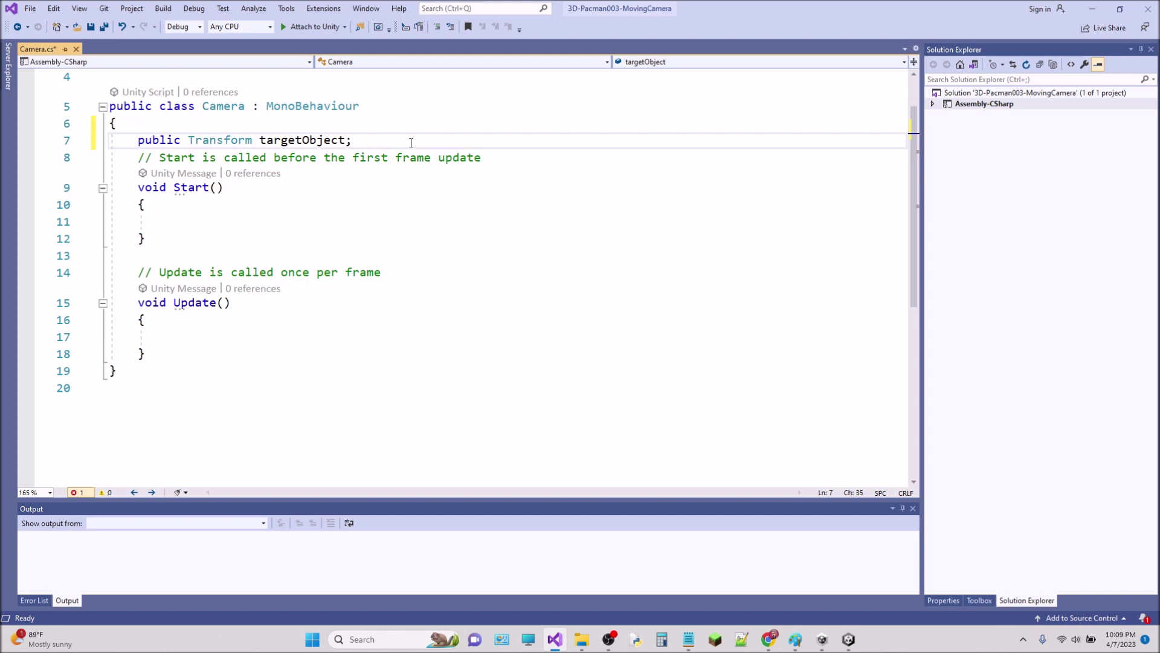
key(Return)
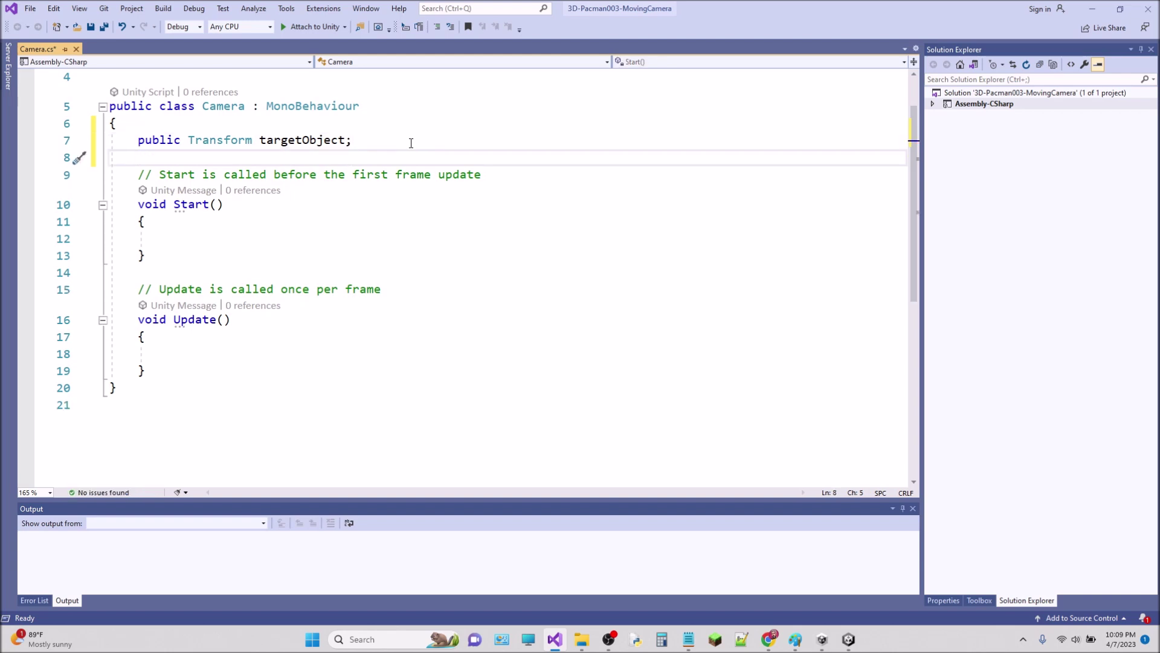
key(Return)
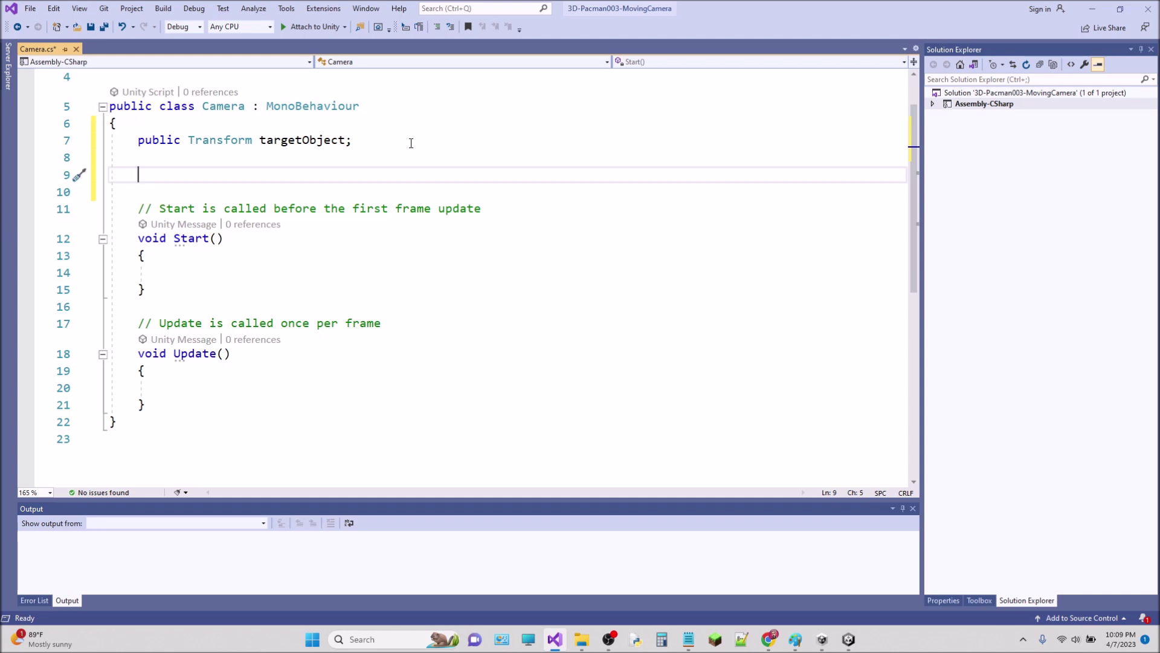
Add a public float smoothFactor field below targetObject
text(p)
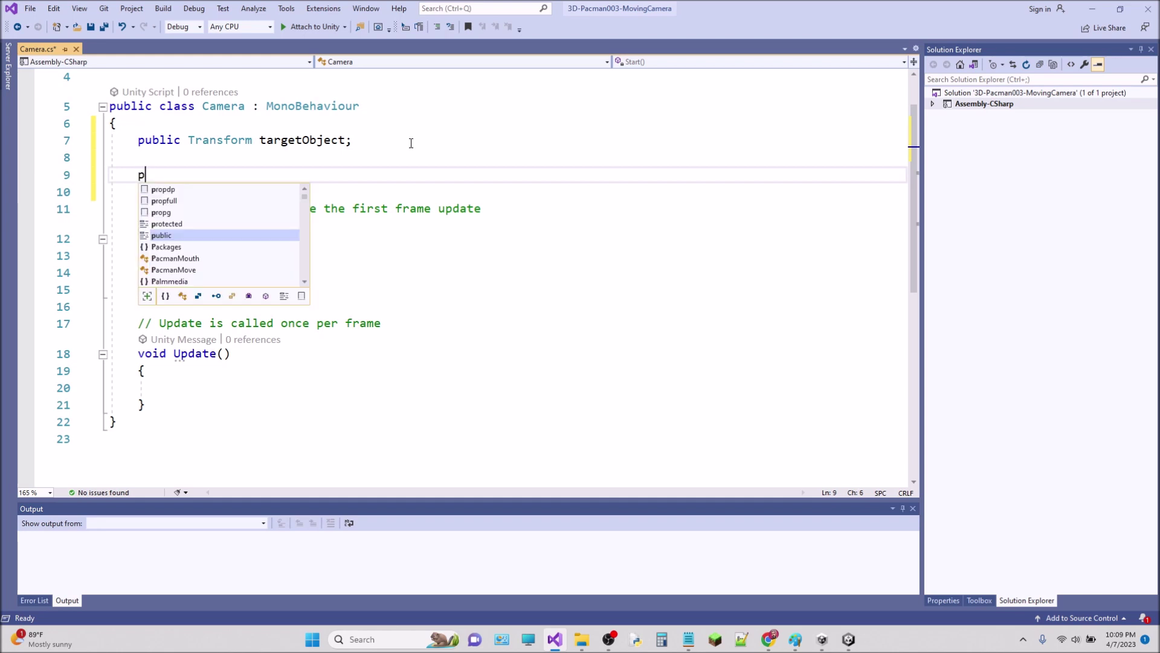
text(ublo)
key(BackSpace)
text(i)
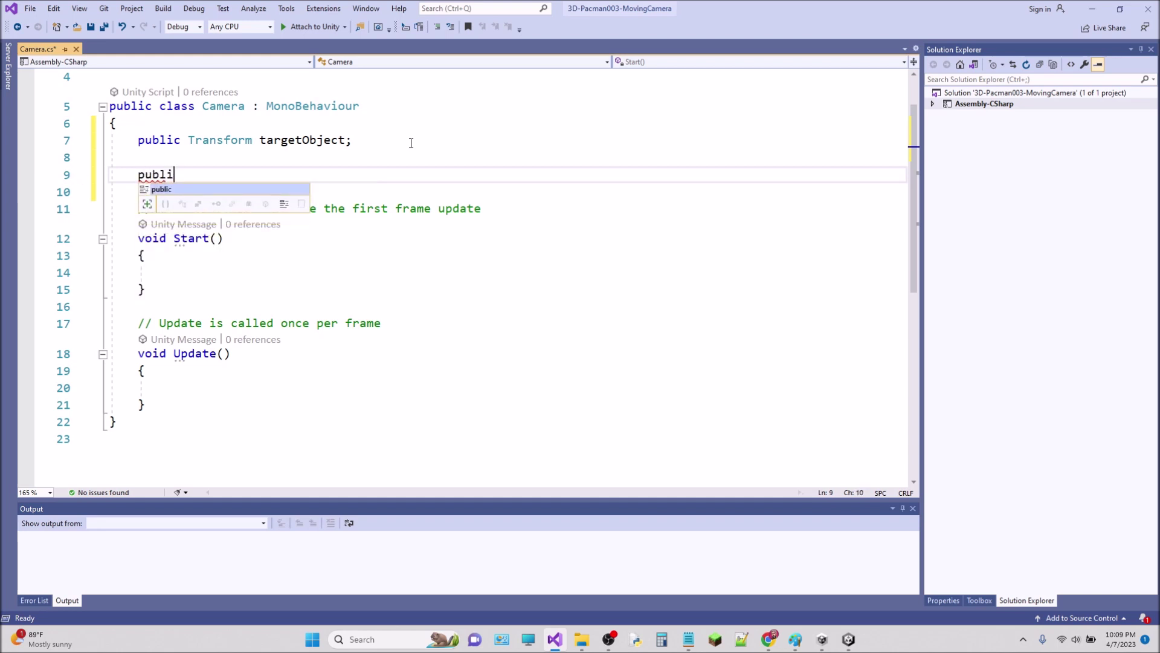
text(c Bo)
key(BackSpace)
key(BackSpace)
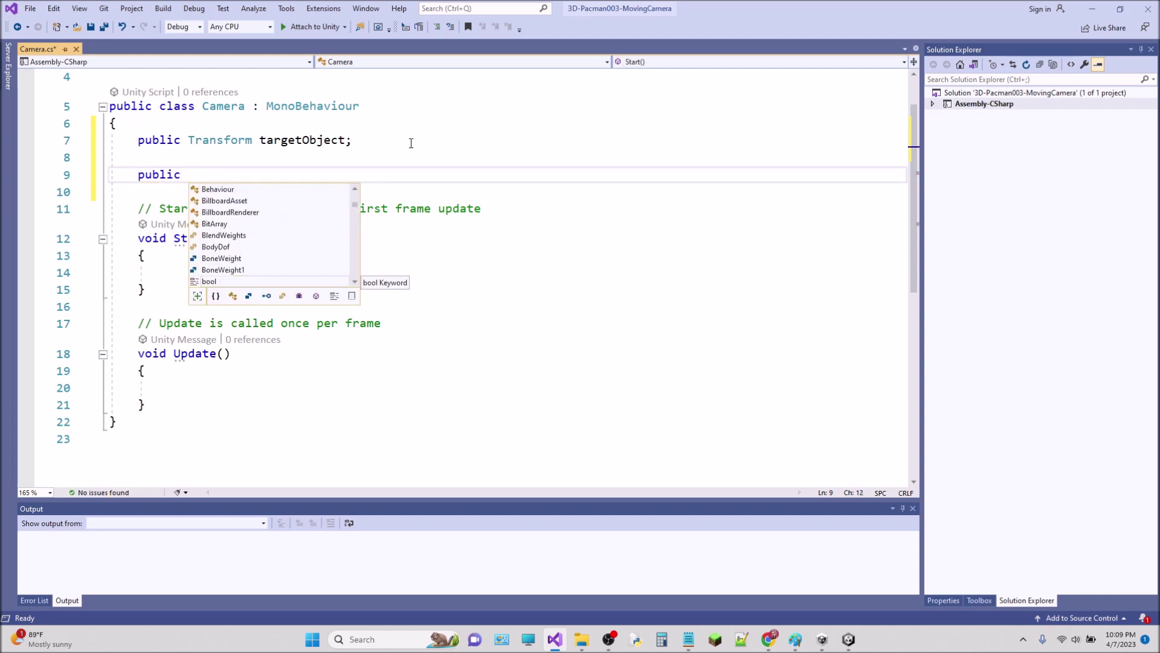
text(float )
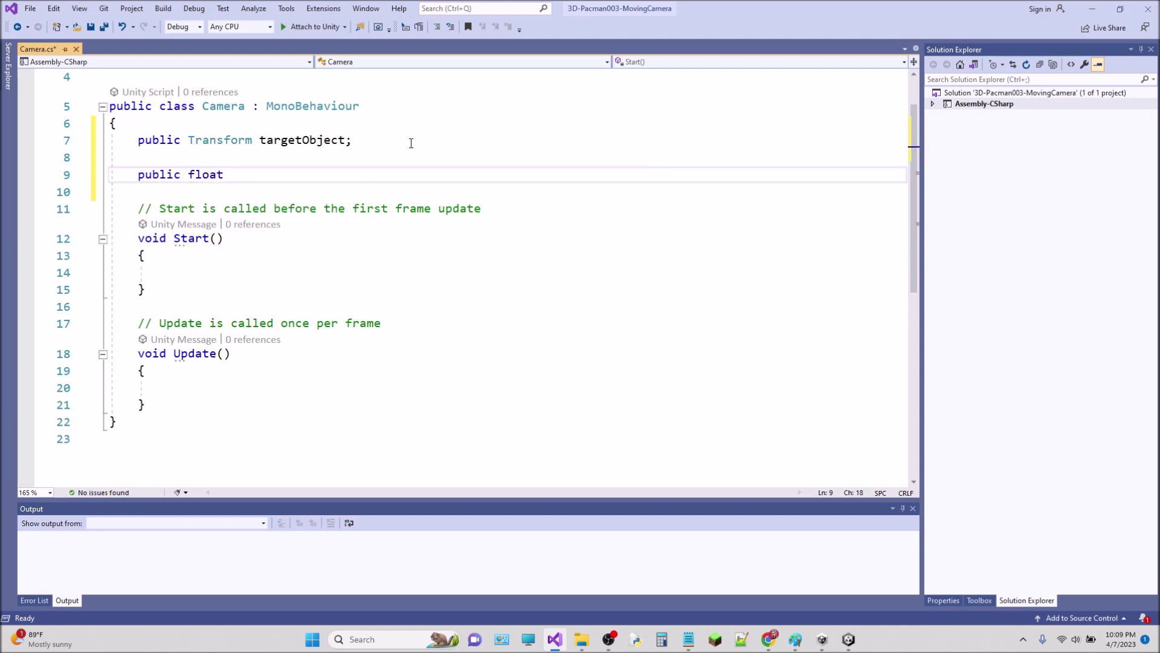
text(smooth)
text(Factor)
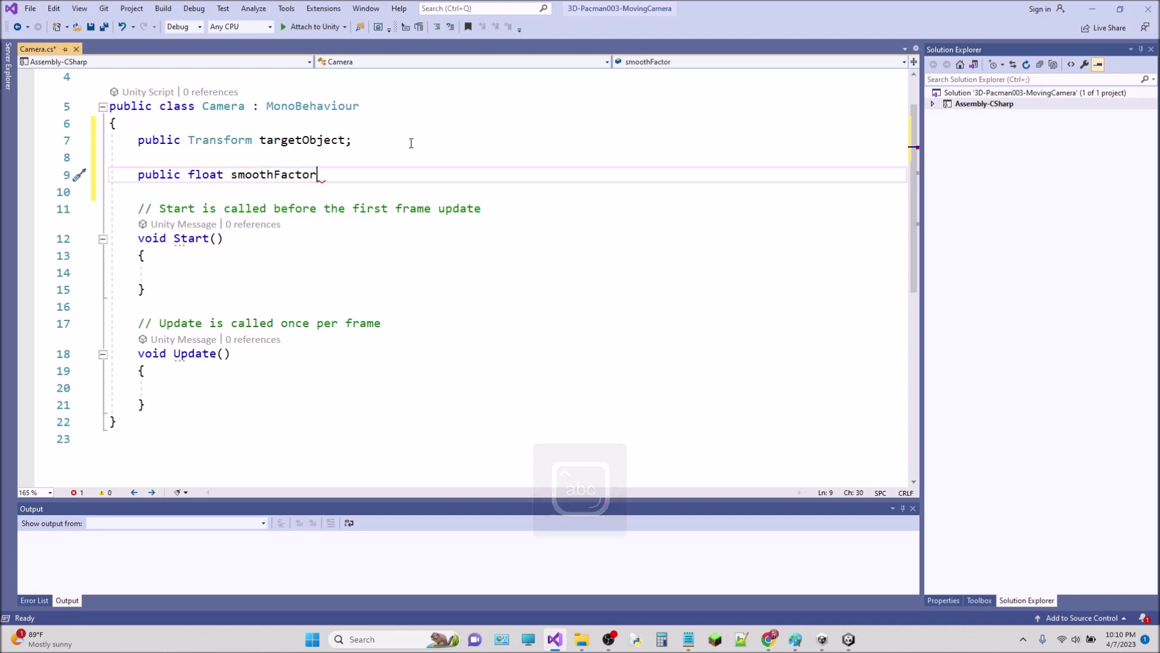
text(;)
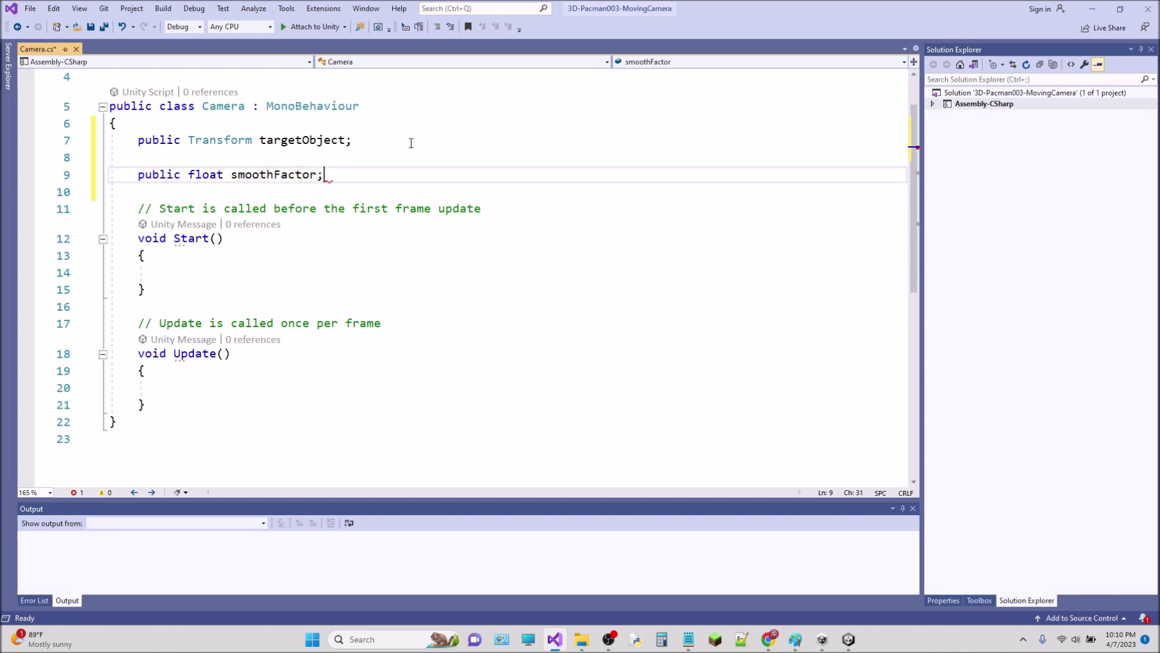
key(Return)
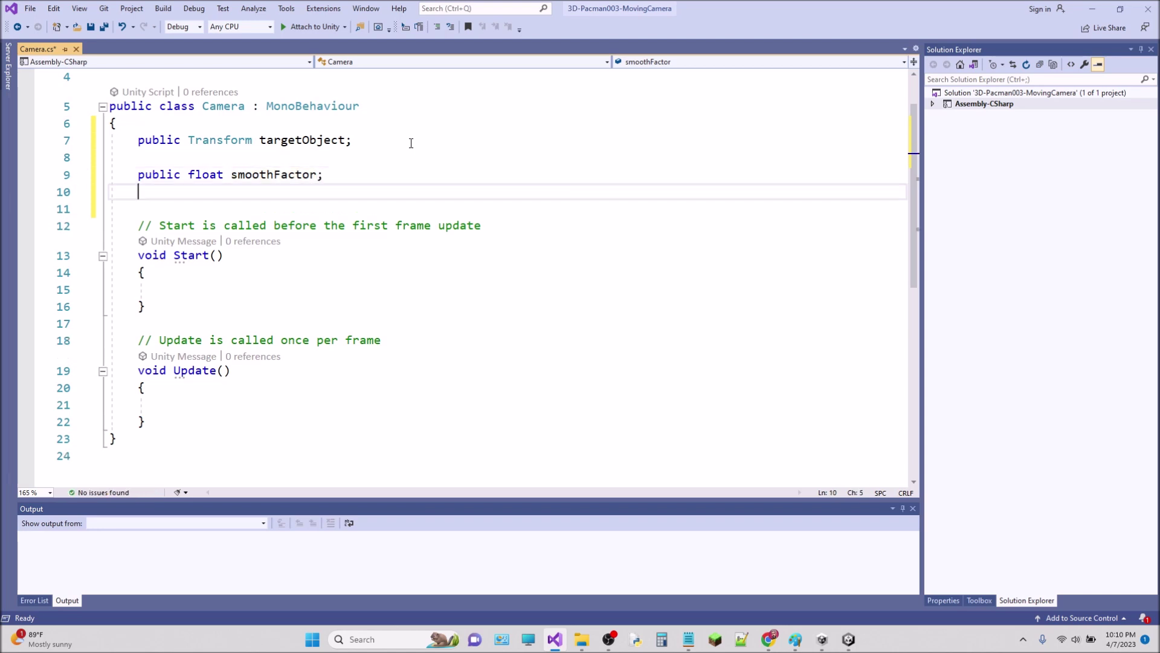
key(Return)
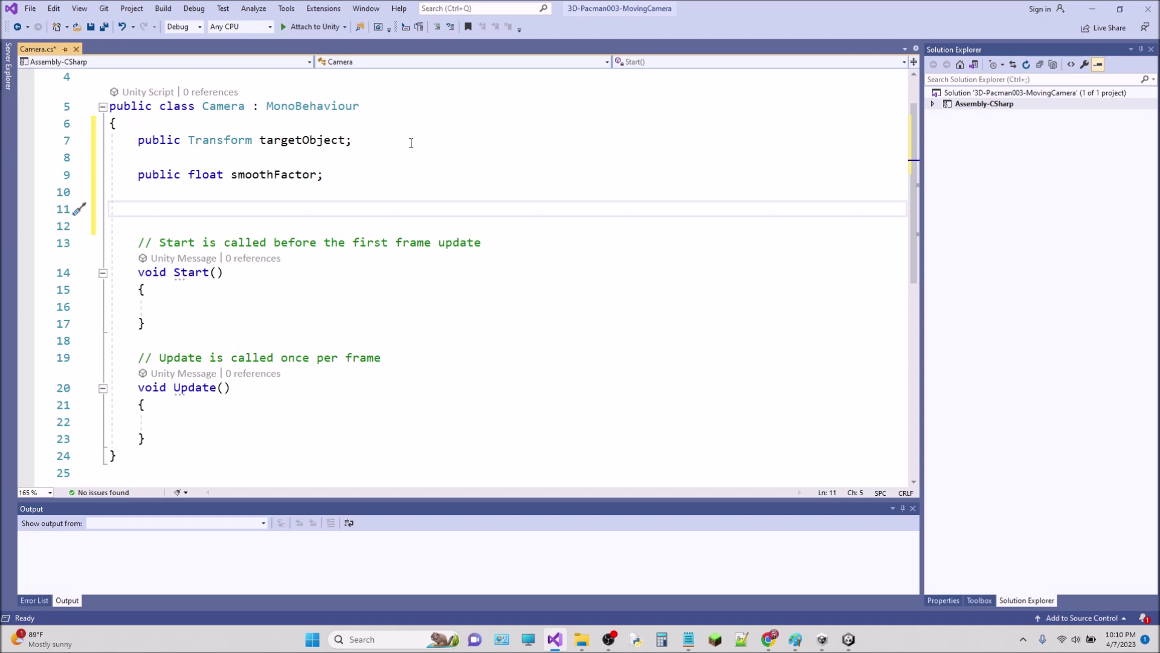
Add private float fields target_X, target_Z and Y_rotation, then return to Unity
text(private)
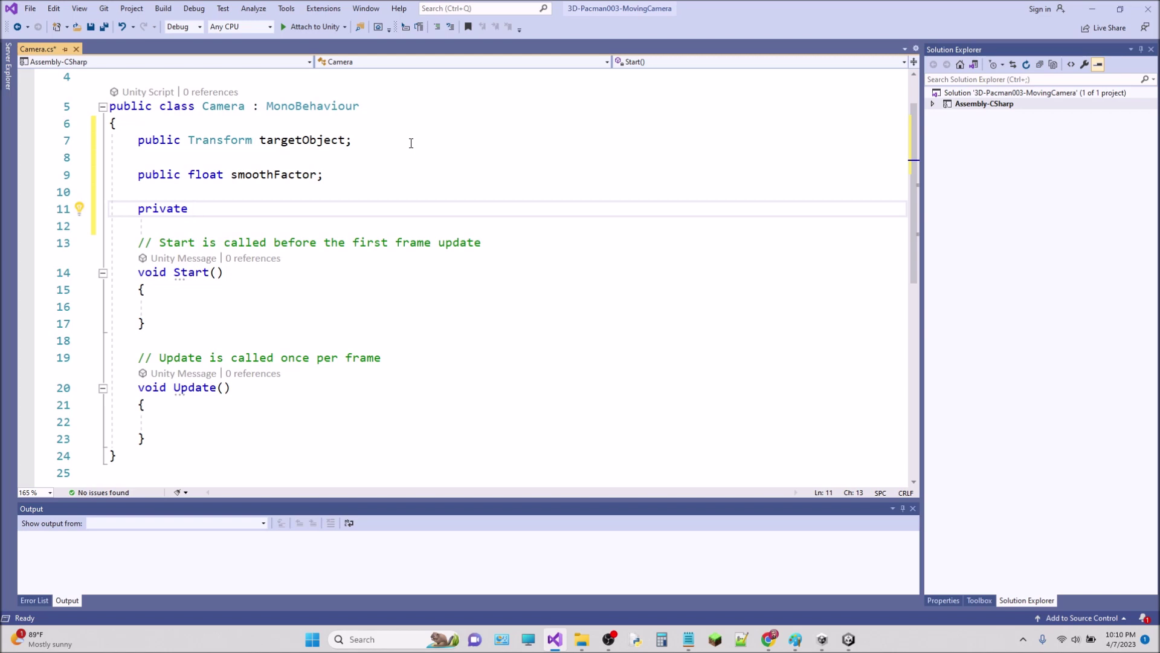
text(float ta)
text(rt)
key(BackSpace)
text(get)
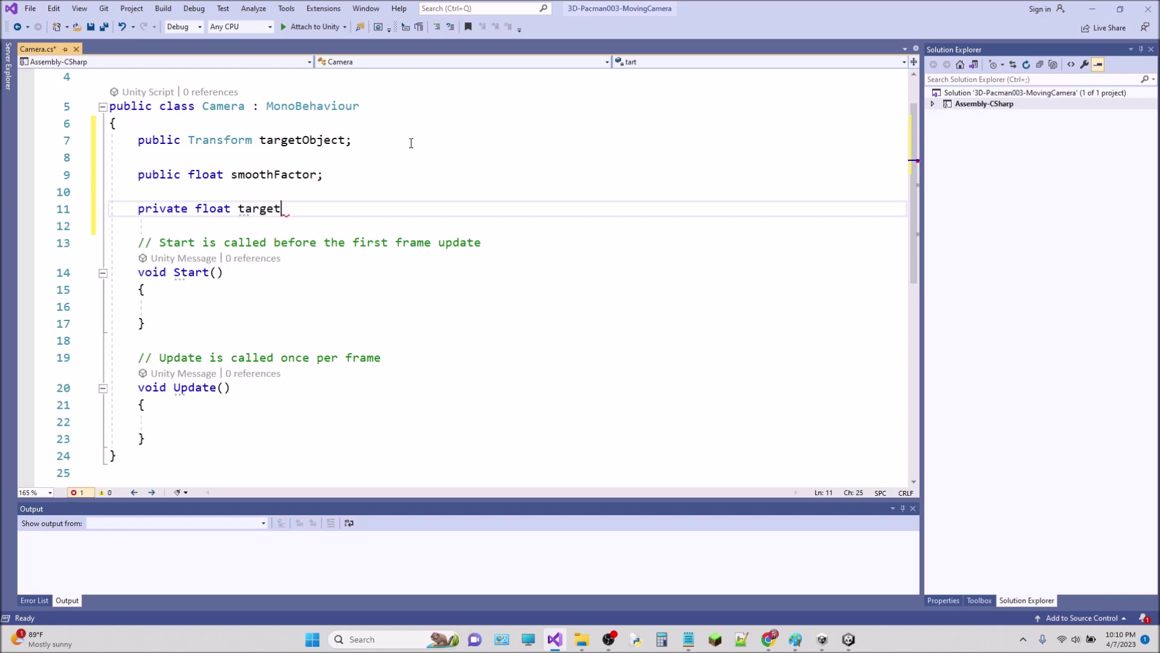
text(_)
key(Caps_Lock)
text(XX)
key(BackSpace)
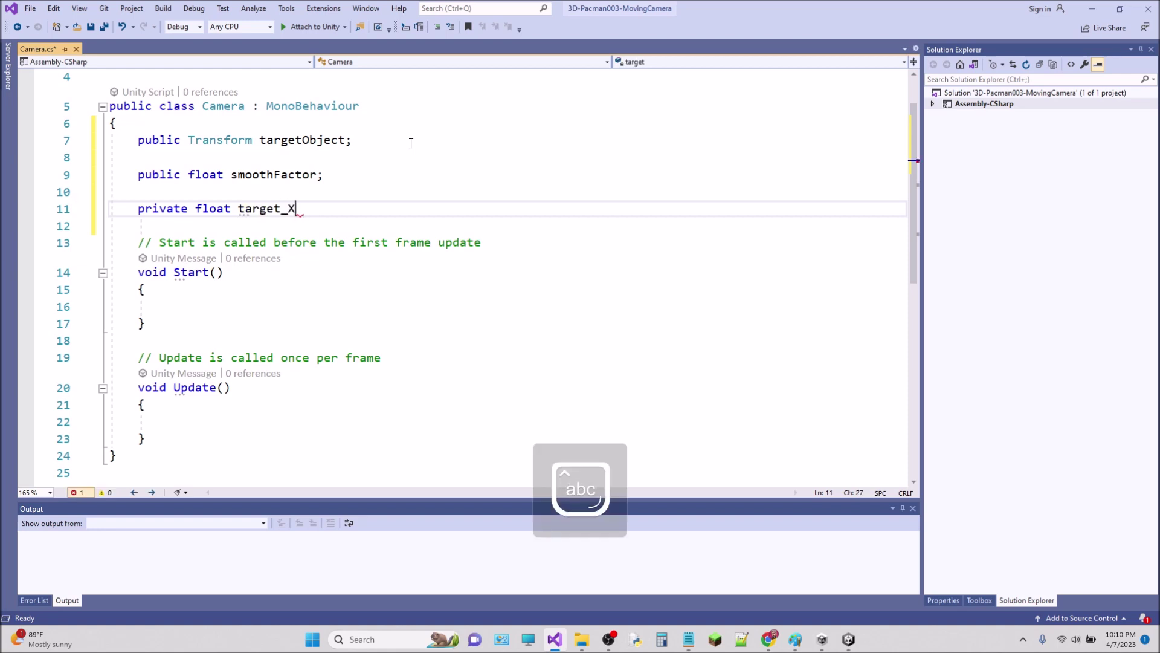
text(;)
key(Return)
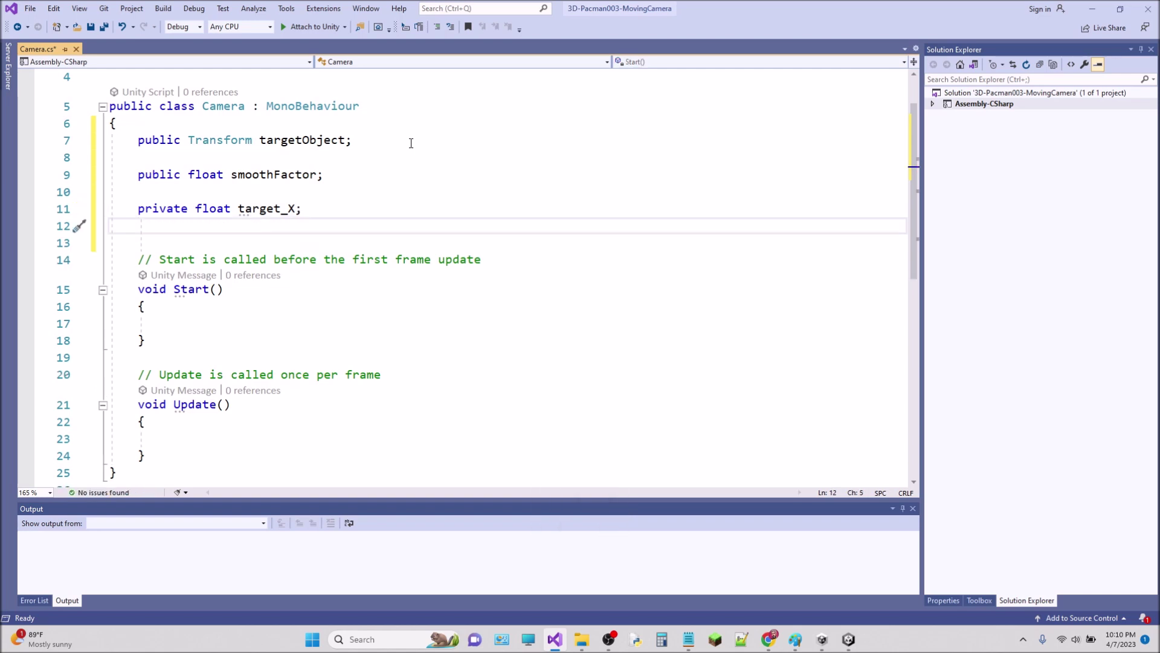
text(private float target_Z)
key(Caps_Lock)
text(;)
key(Return)
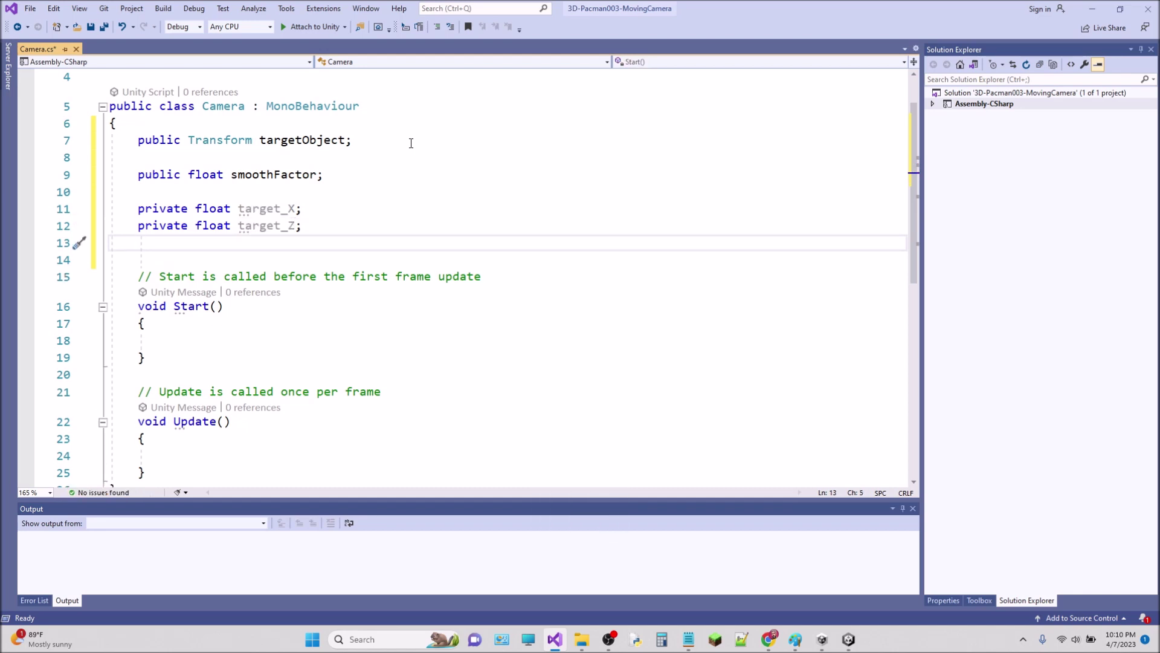
text(pri)
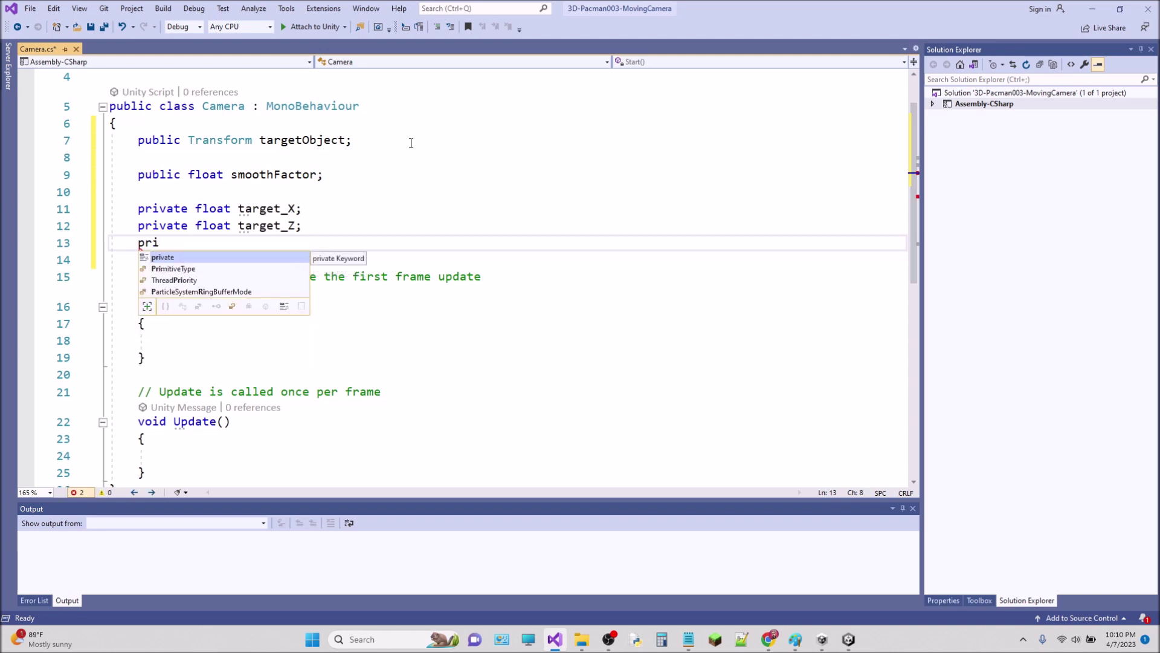
text(vate float Y)
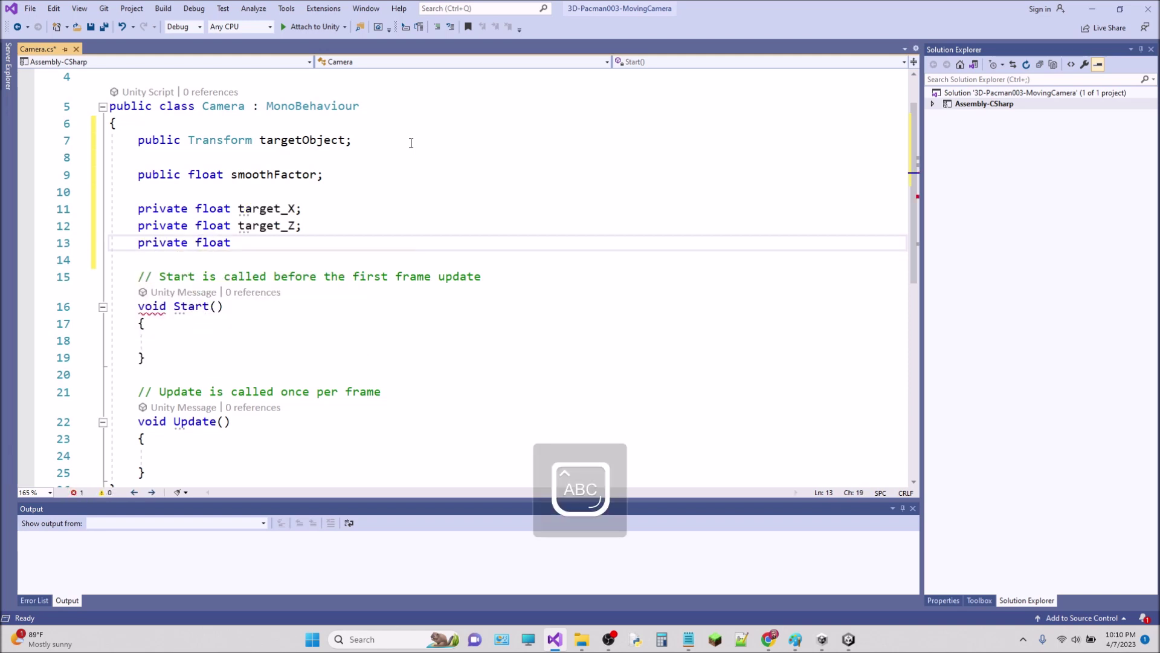
text(_rotation)
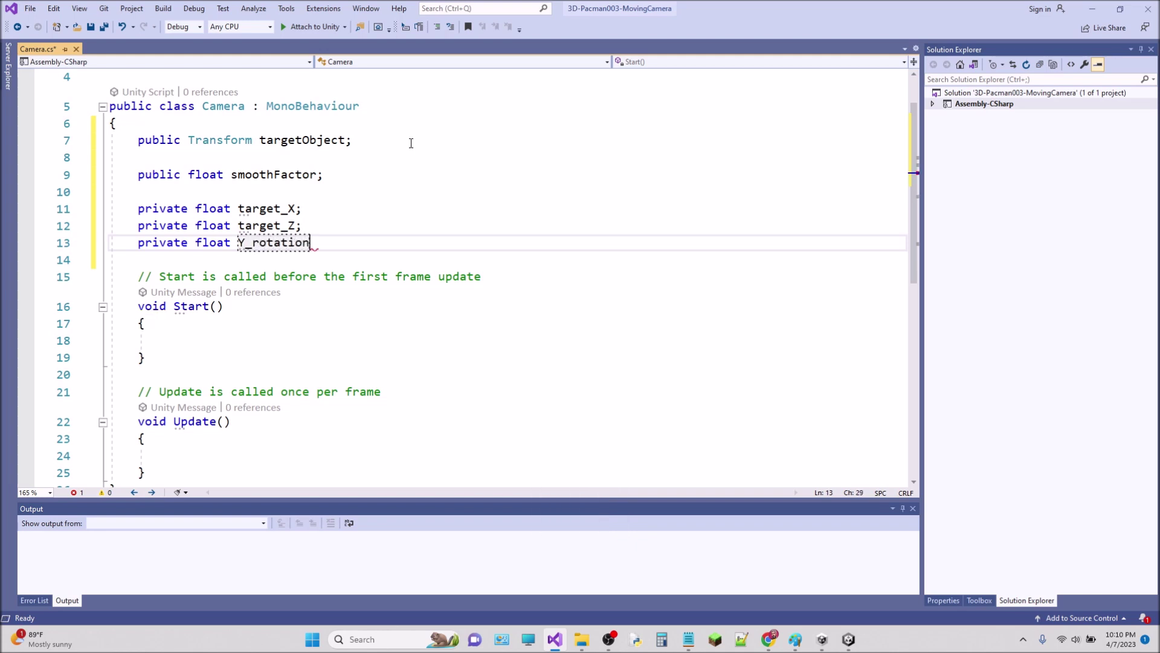
text(;)
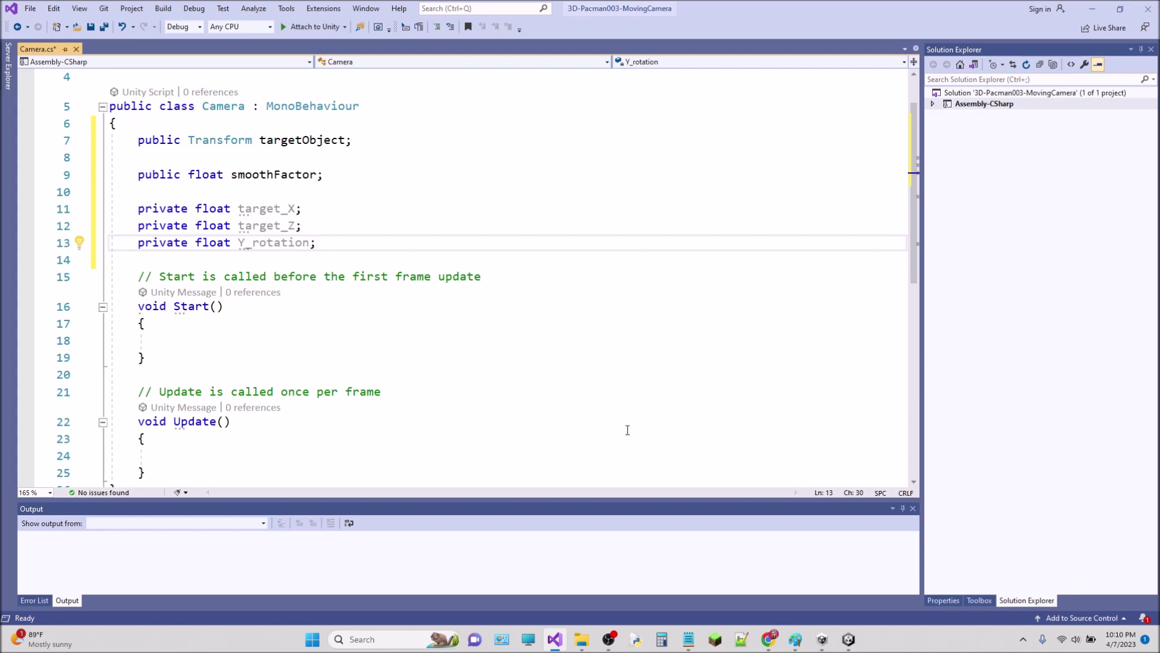
mouse_move(849, 639)
click(792, 565)
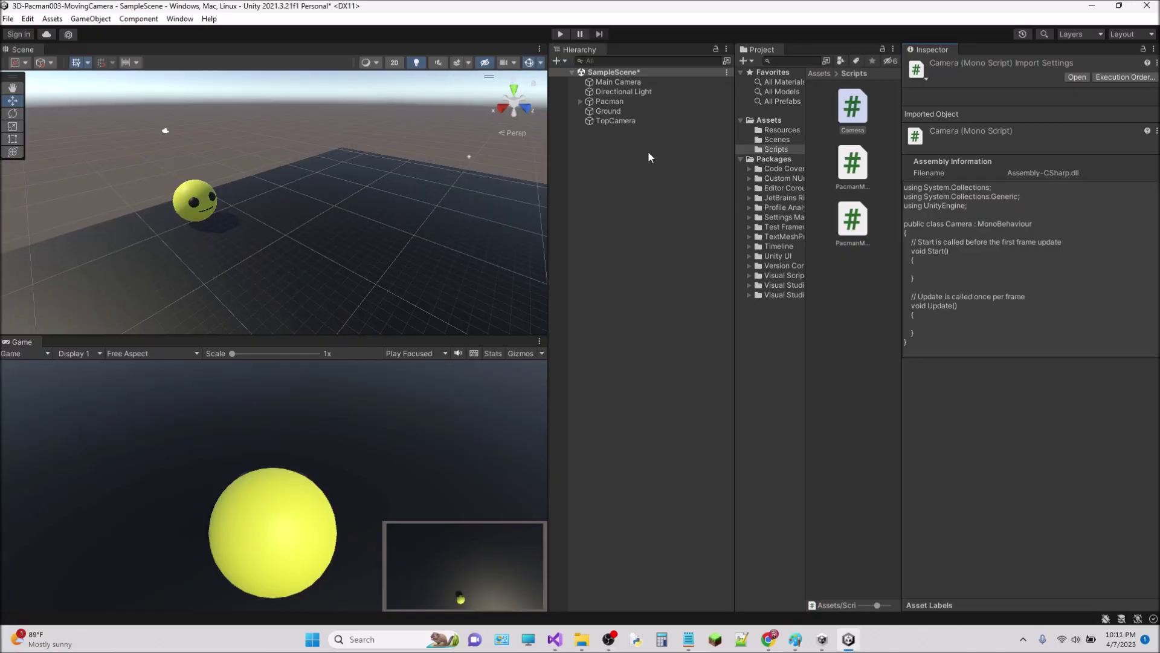
Open the PacmanMove script from the Scripts folder in Visual Studio
click(860, 239)
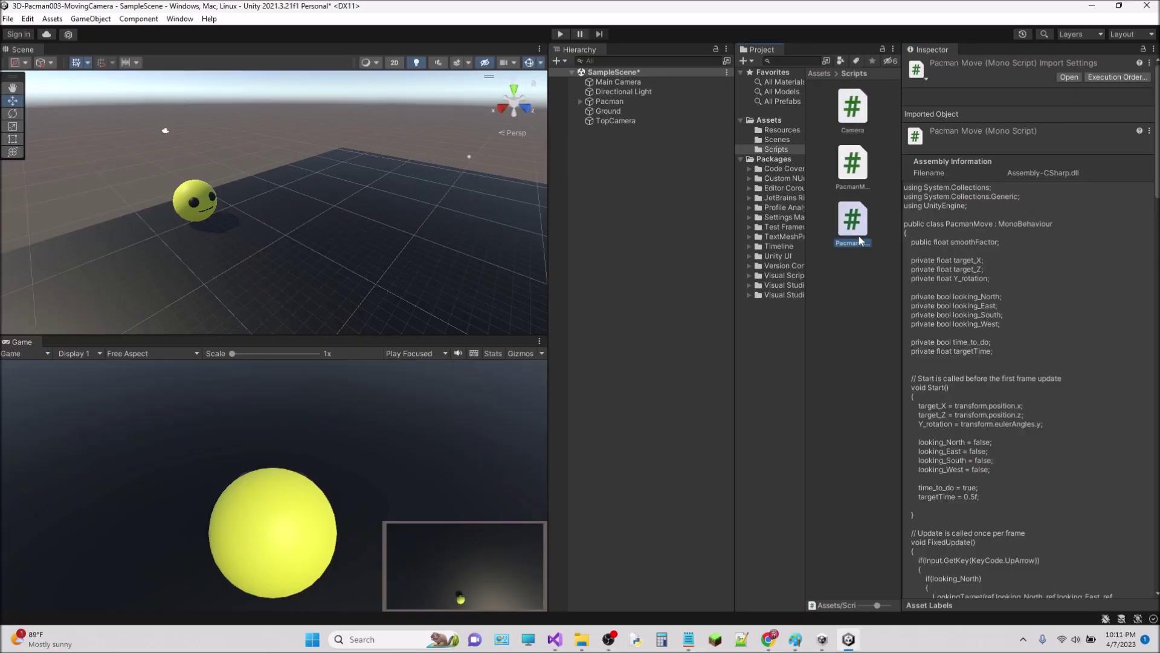
double_click(861, 240)
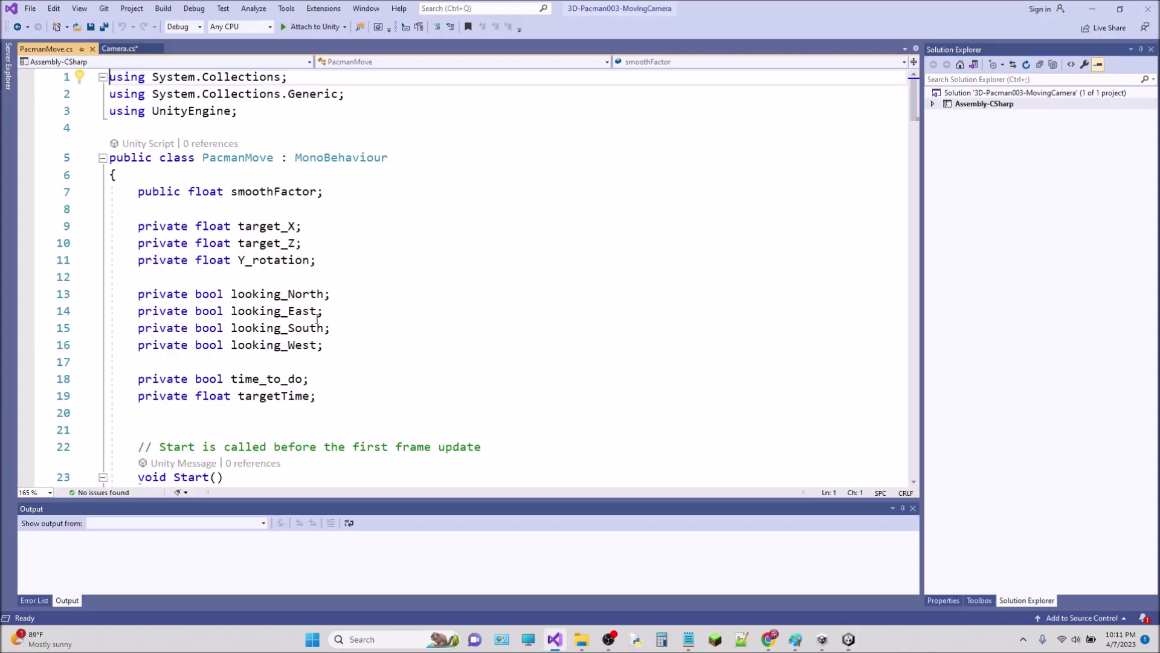
Select the four looking_ direction bool declarations in PacmanMove.cs
drag(338, 345, 140, 277)
key(ctrl+c)
click(269, 361)
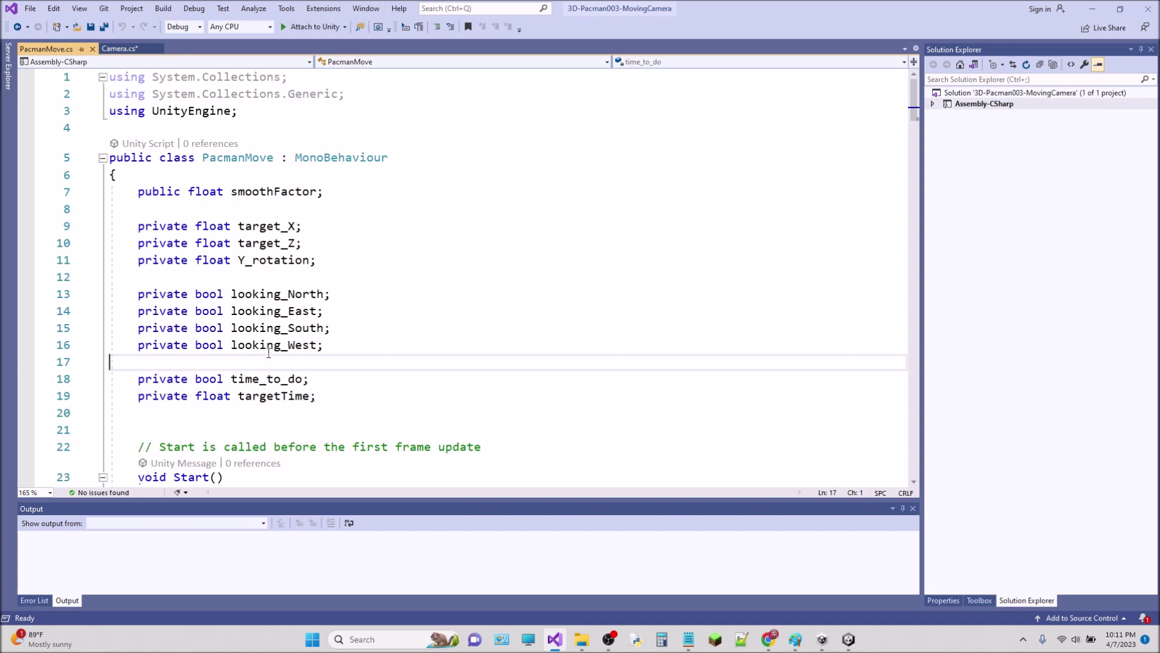
drag(338, 345, 110, 277)
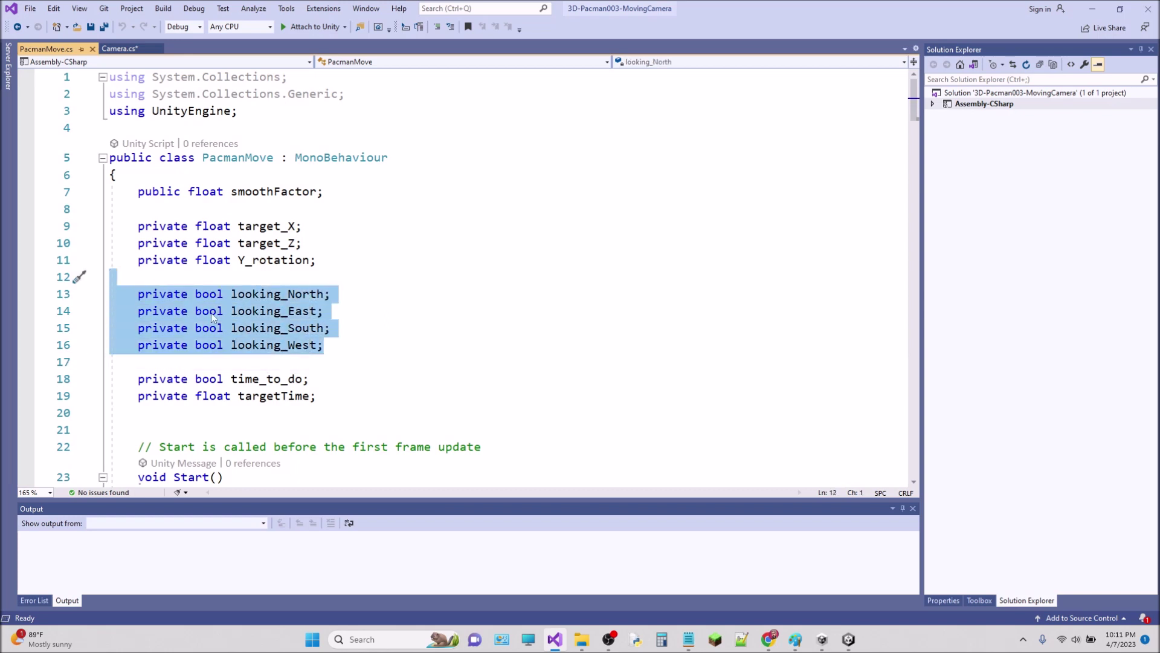
double_click(266, 311)
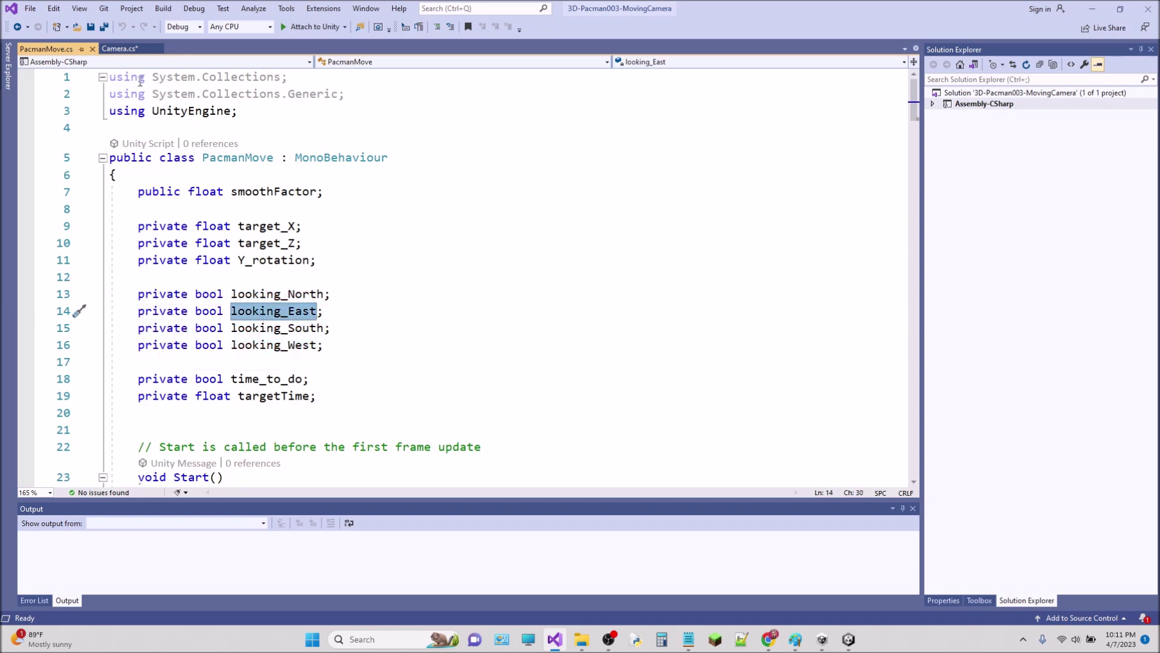
Paste looking_North through looking_West into Camera.cs below Y_rotation and tidy the blank lines
click(119, 48)
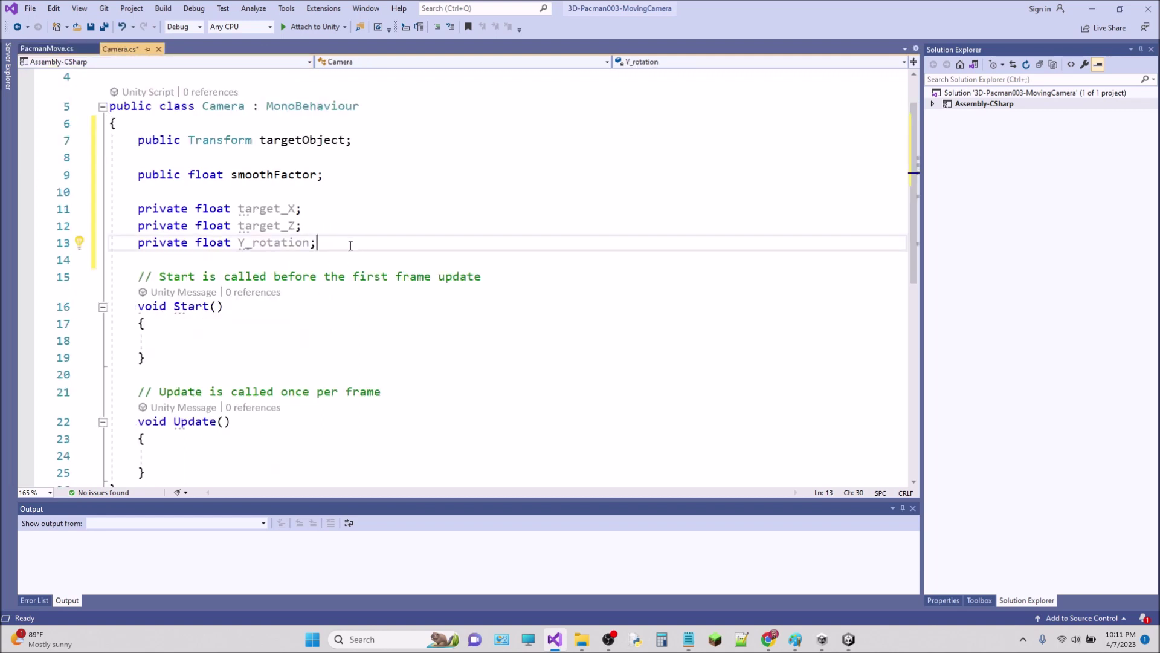
key(Return)
key(ctrl+v)
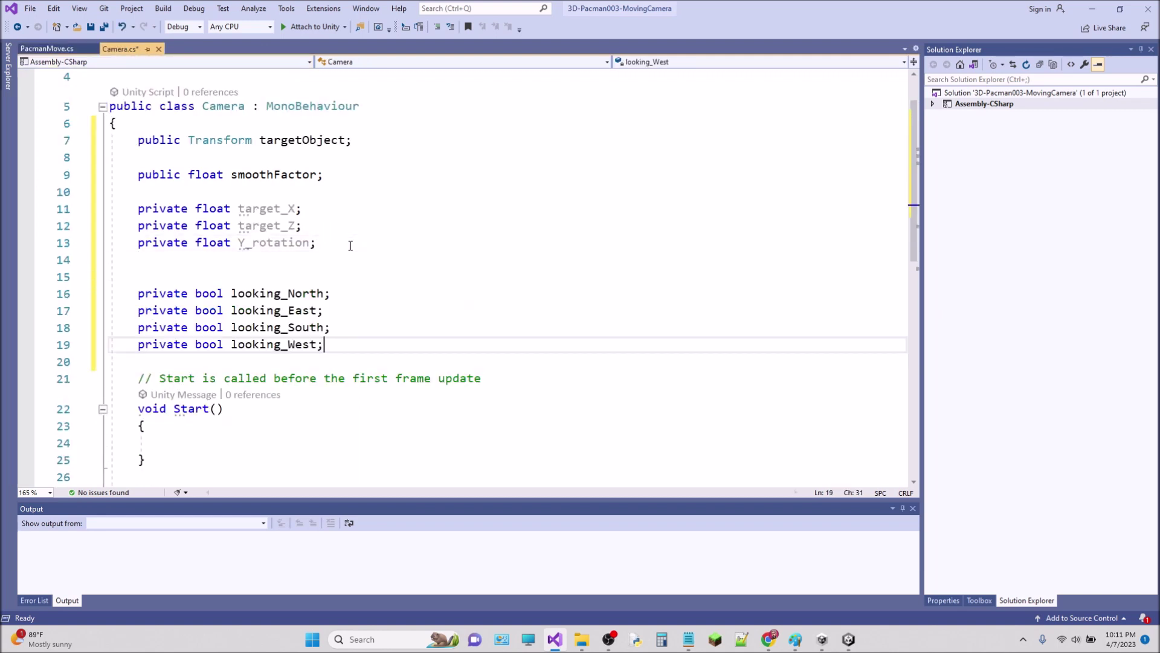
double_click(277, 293)
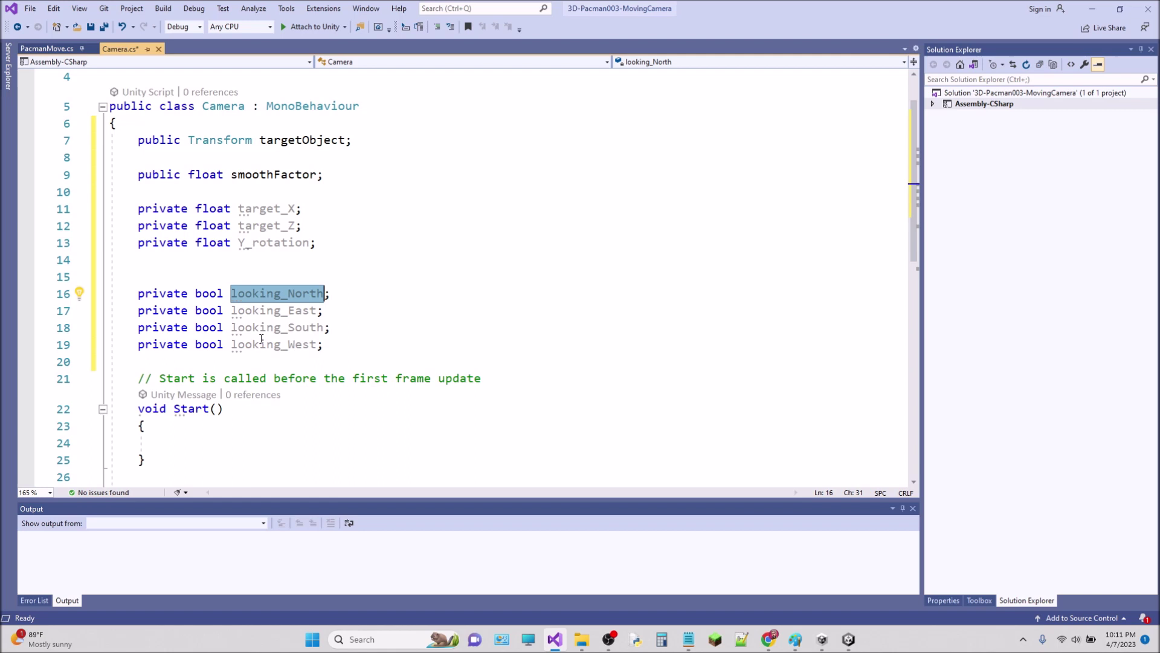
click(122, 276)
key(BackSpace)
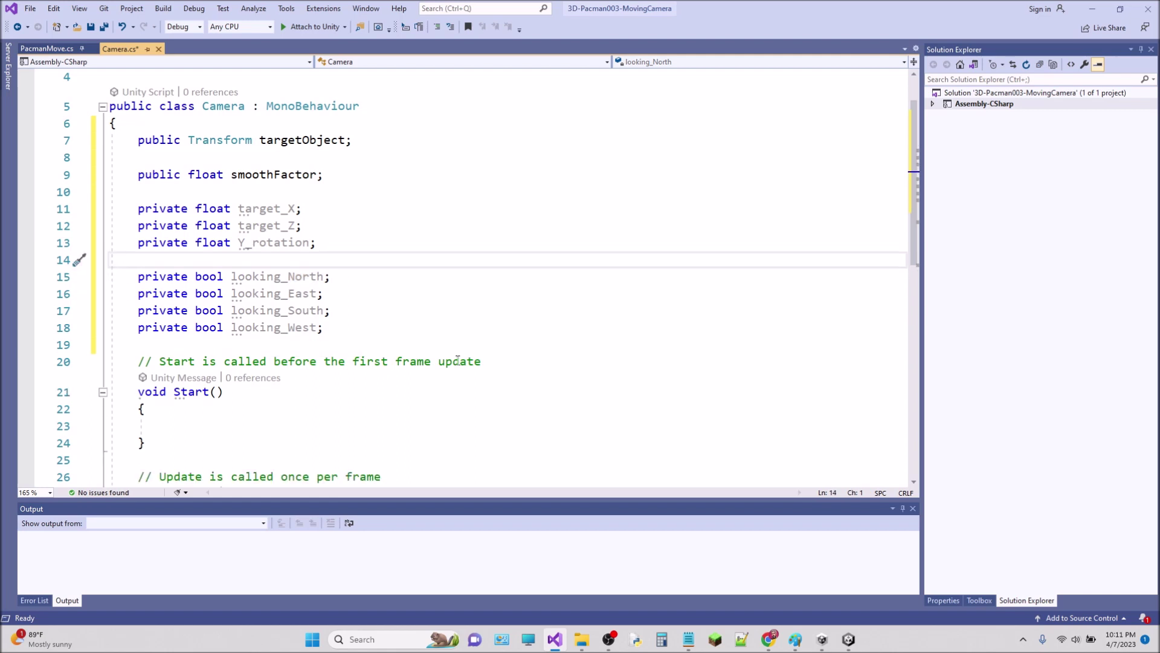
click(430, 332)
key(Return)
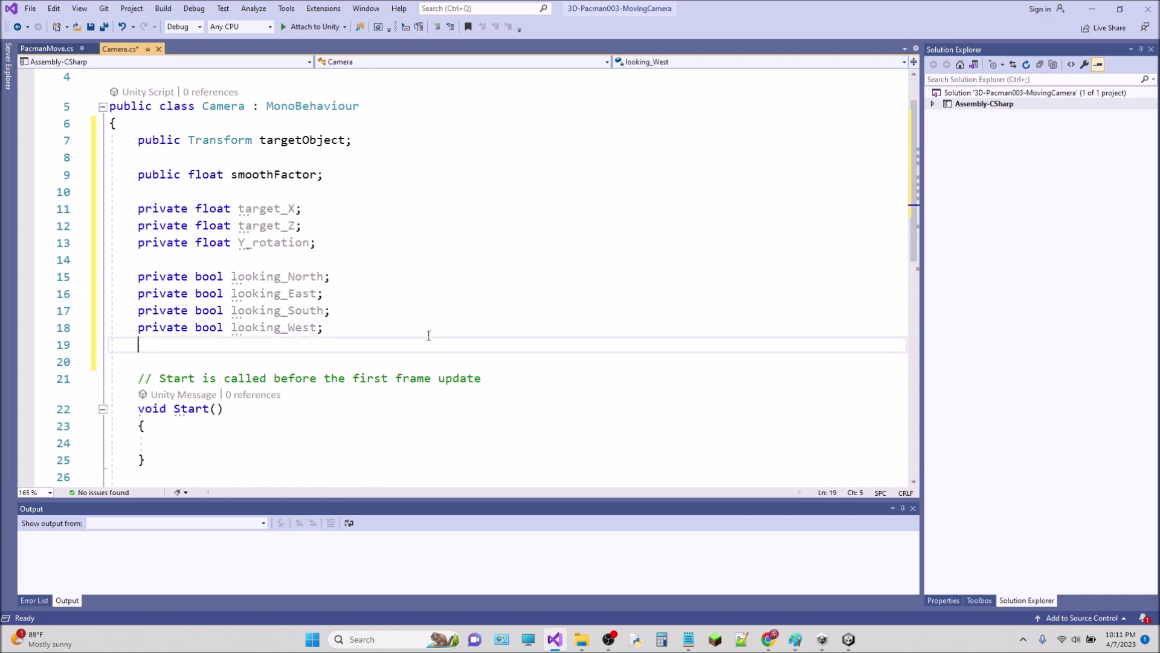
key(Return)
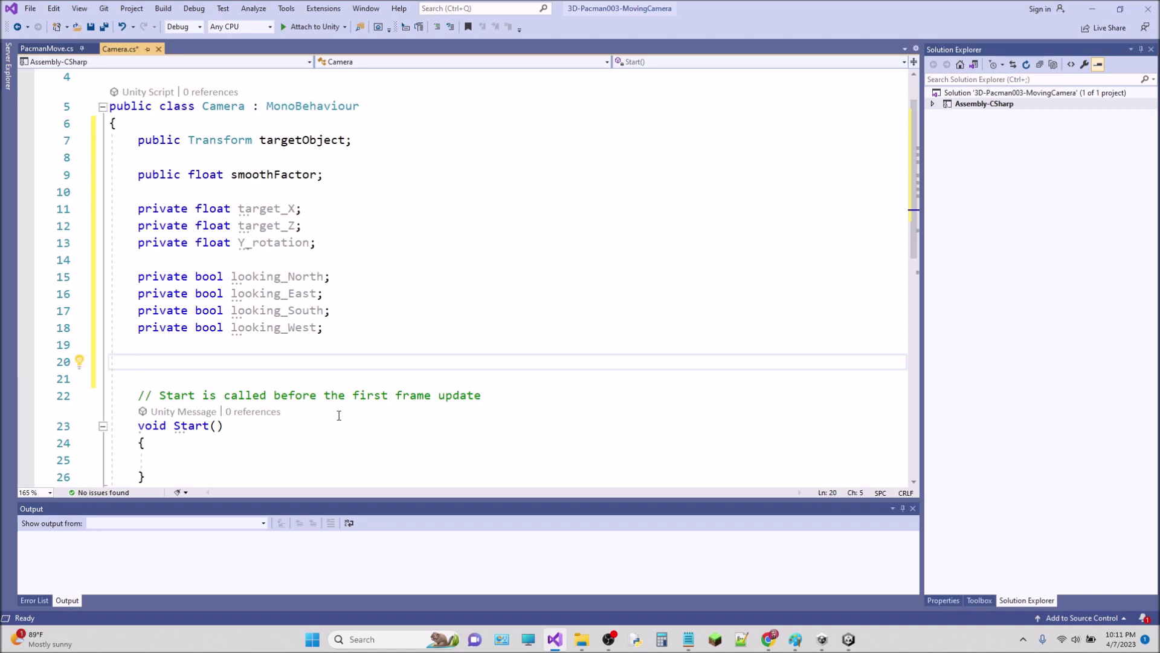
Declare a public GameObject Pacman field below the direction flags
text(p)
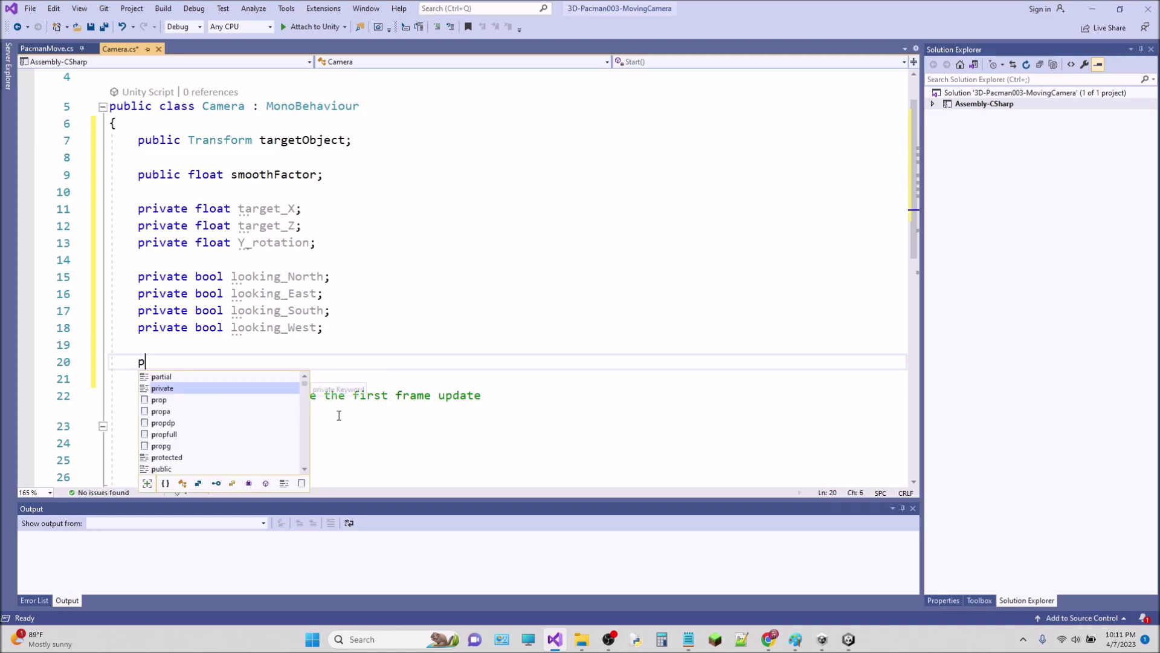
text(ublic)
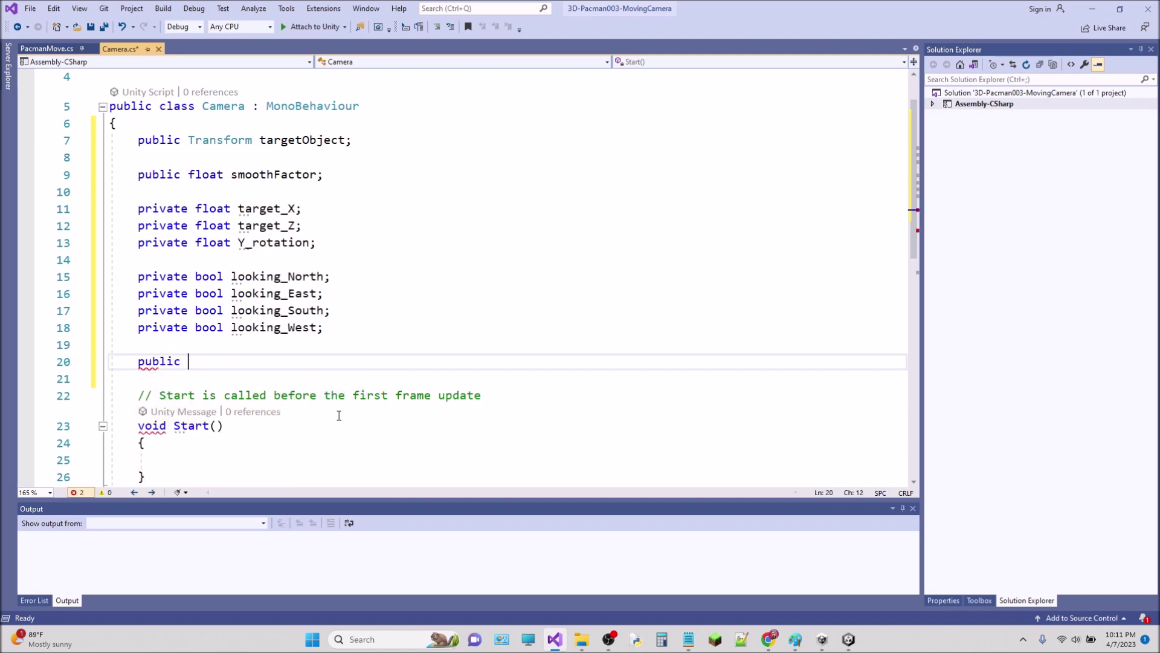
key(Caps_Lock)
text(Gam)
key(Tab)
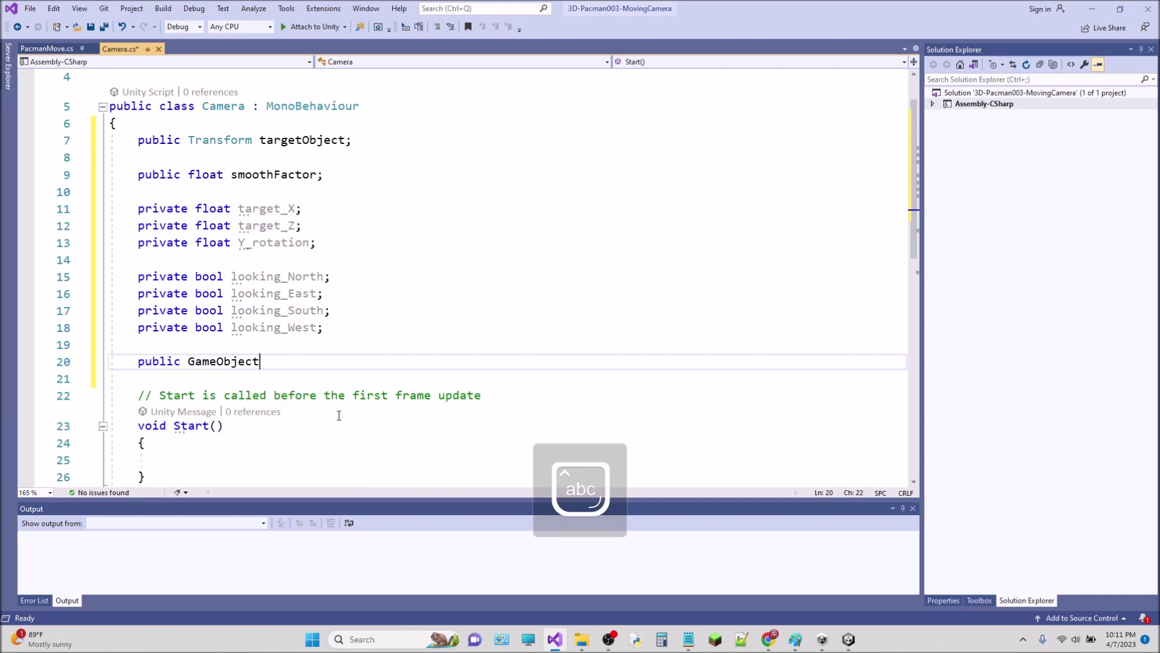
key(Caps_Lock)
text( Pacma)
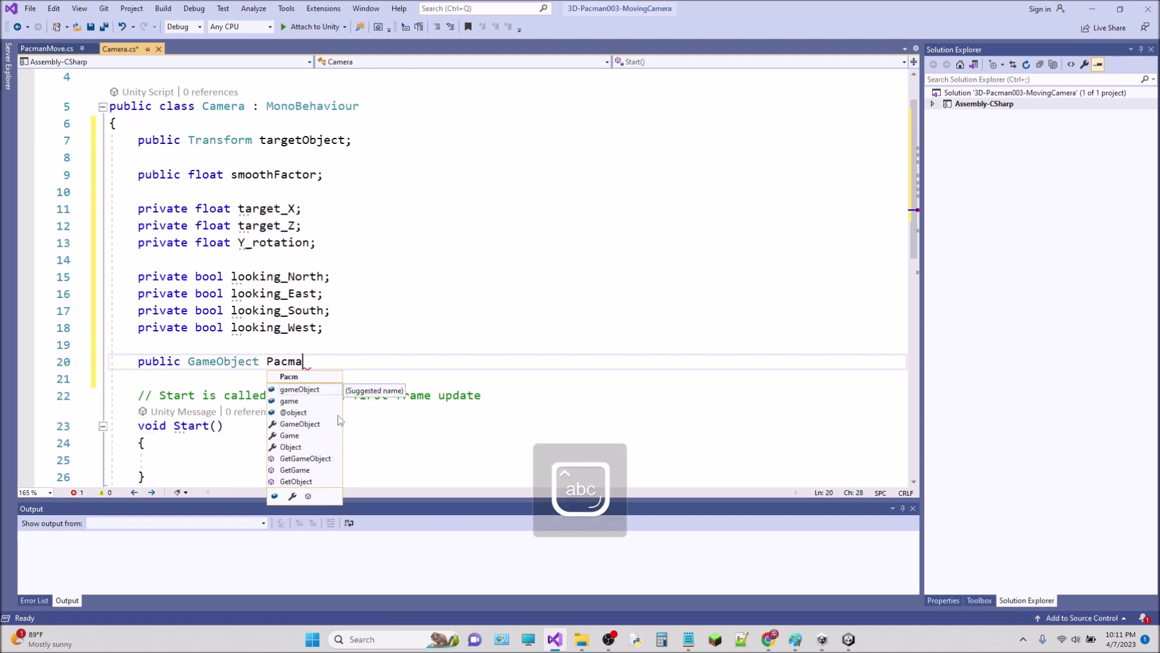
text(n;)
key(Caps_Lock)
key(Left)
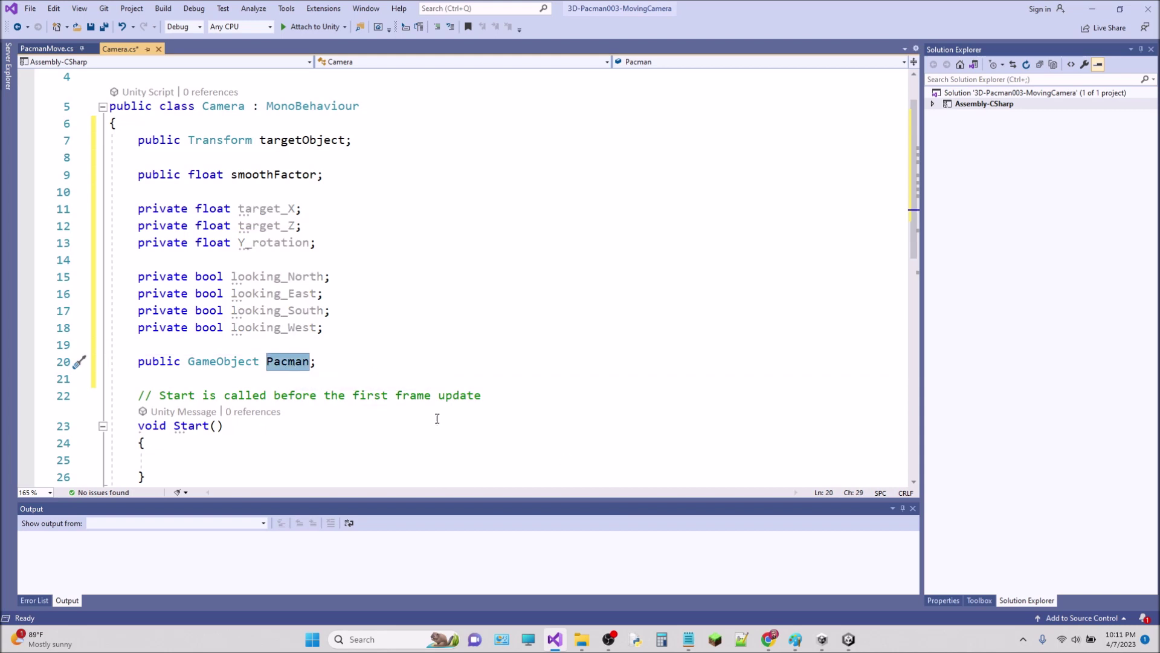
click(376, 384)
click(356, 365)
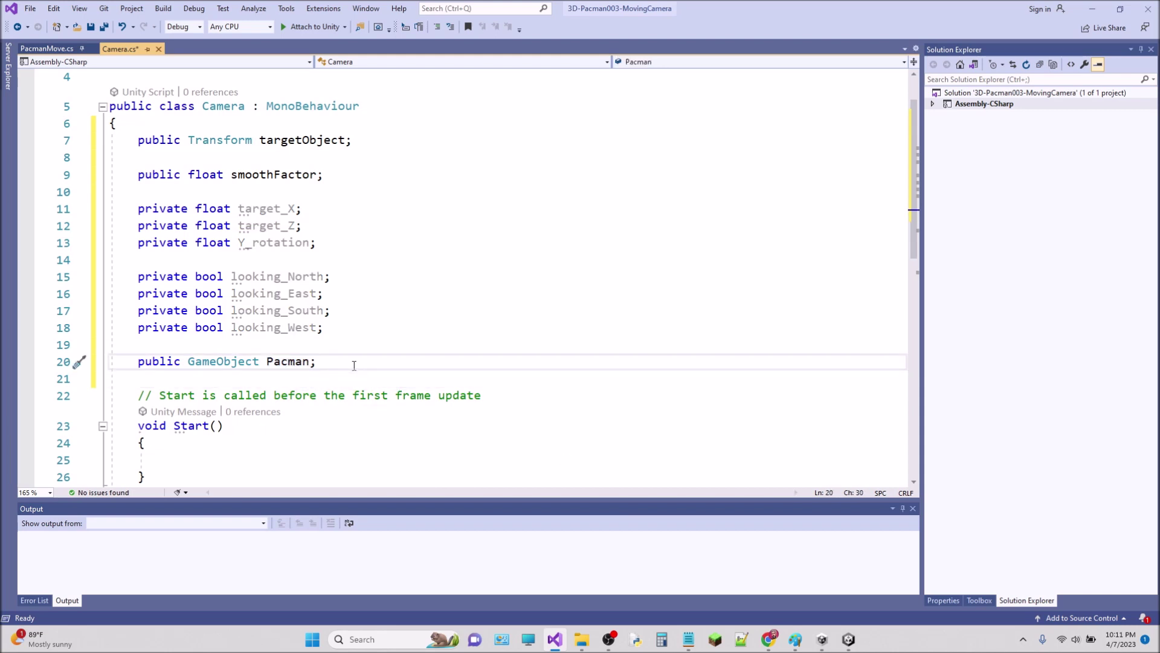
Add a private PacmanMove pacmanmovevariables field on the next line
key(Return)
text(pei)
key(BackSpace)
key(BackSpace)
text(rivate)
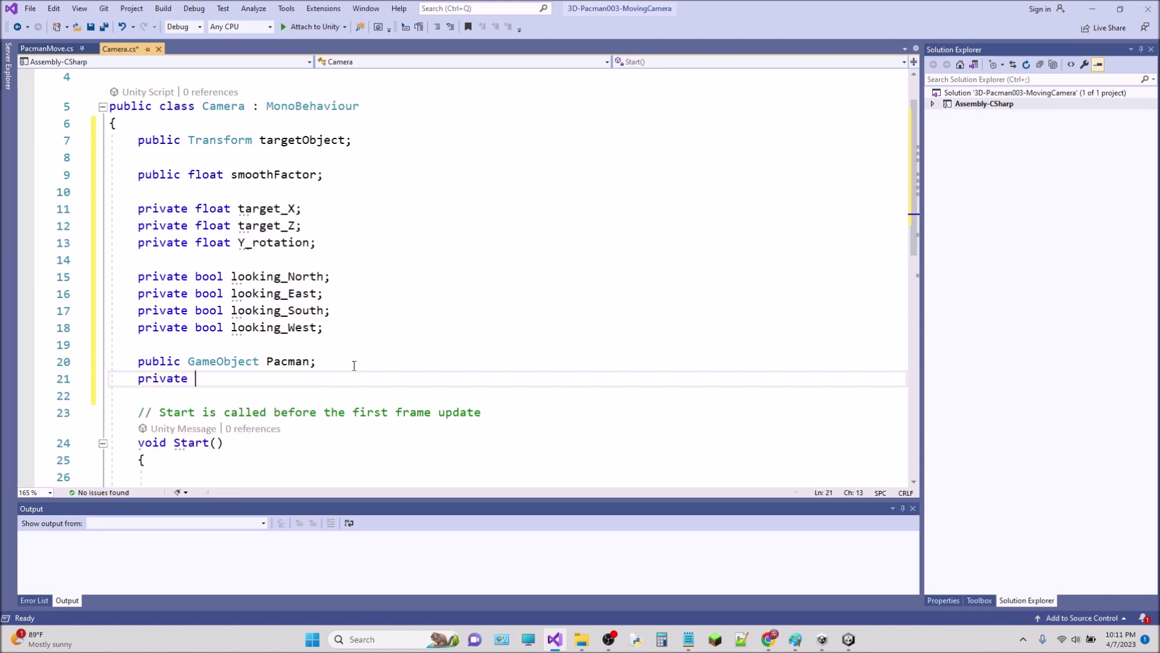
double_click(160, 362)
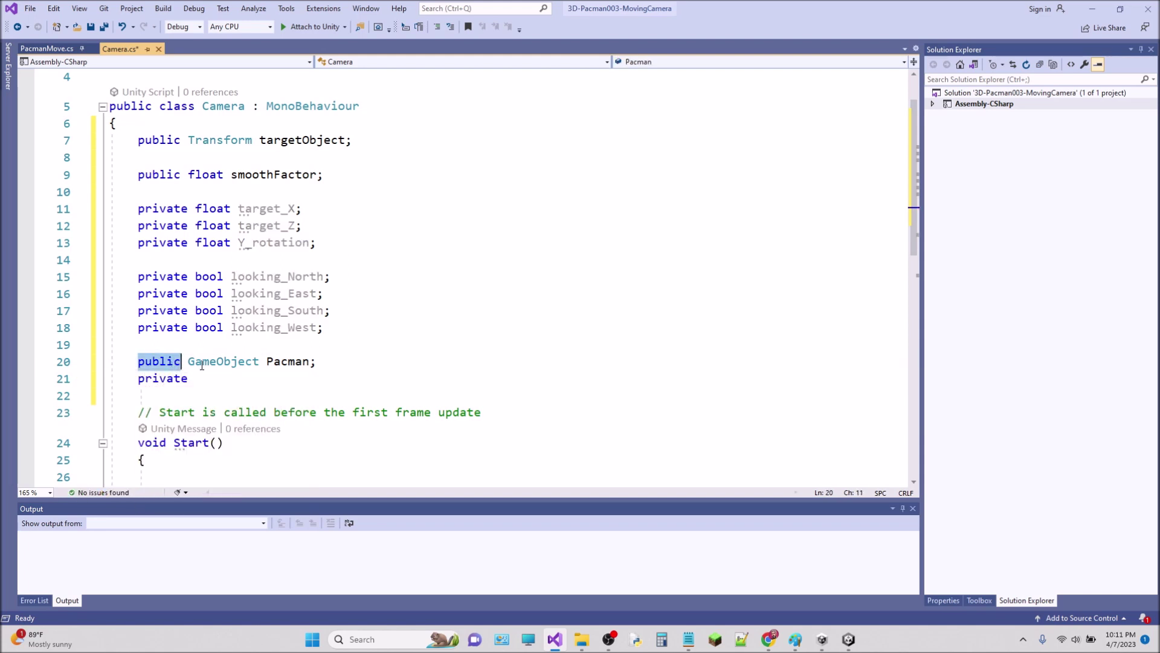
double_click(285, 361)
click(230, 378)
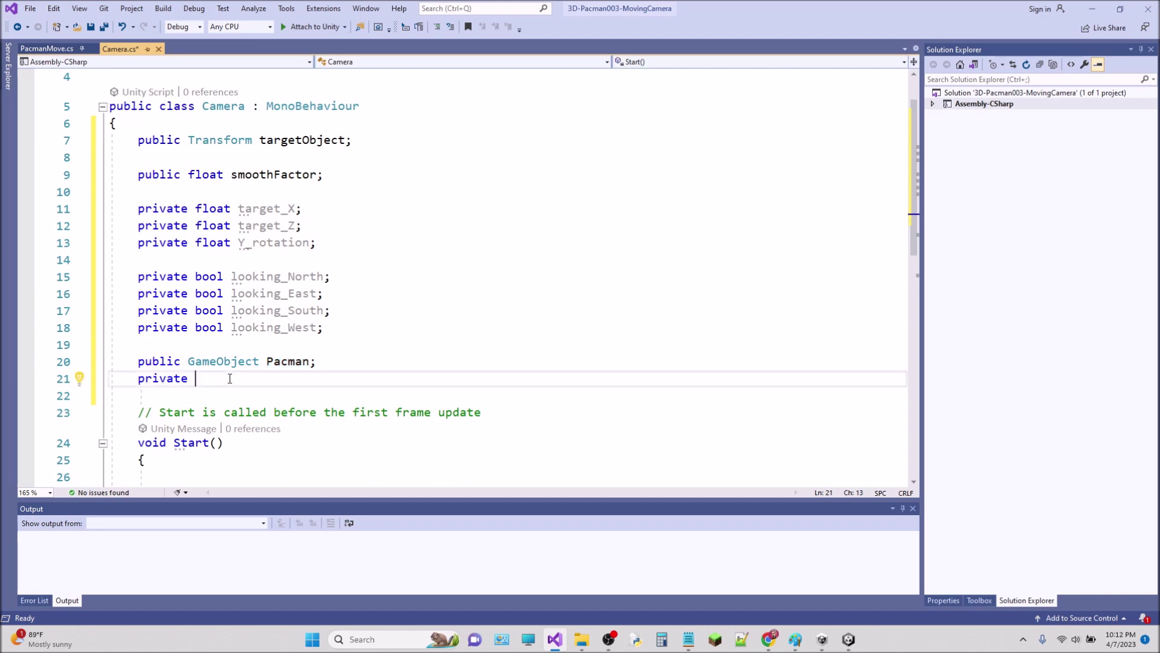
text(Pac)
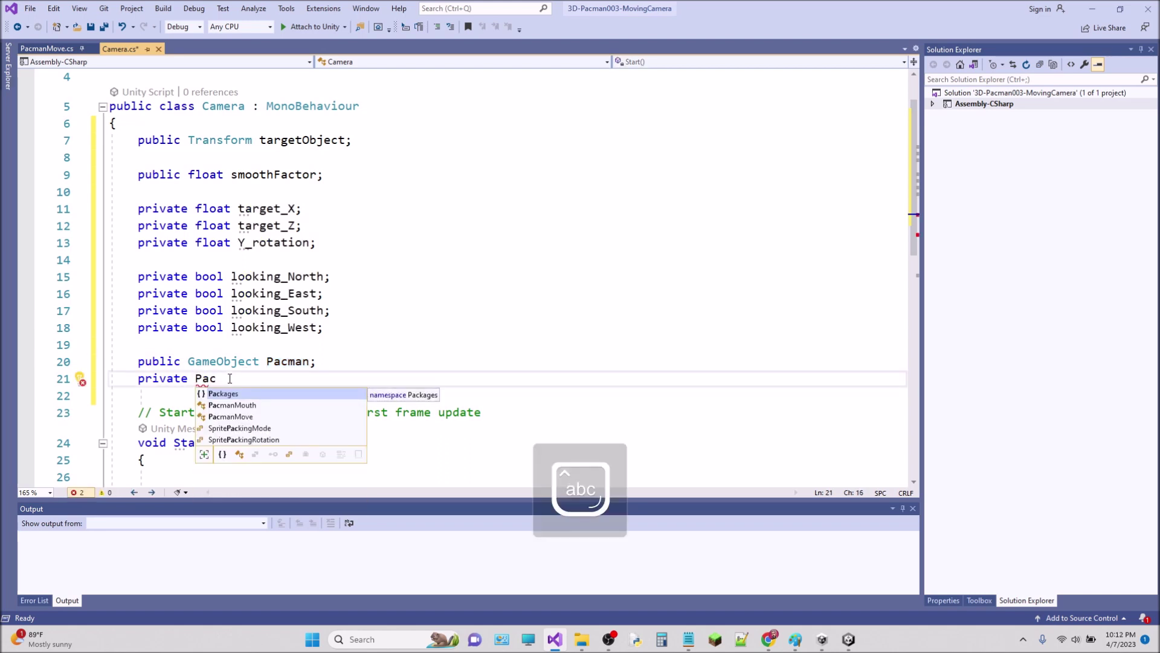
key(Down)
key(Down)
key(Tab)
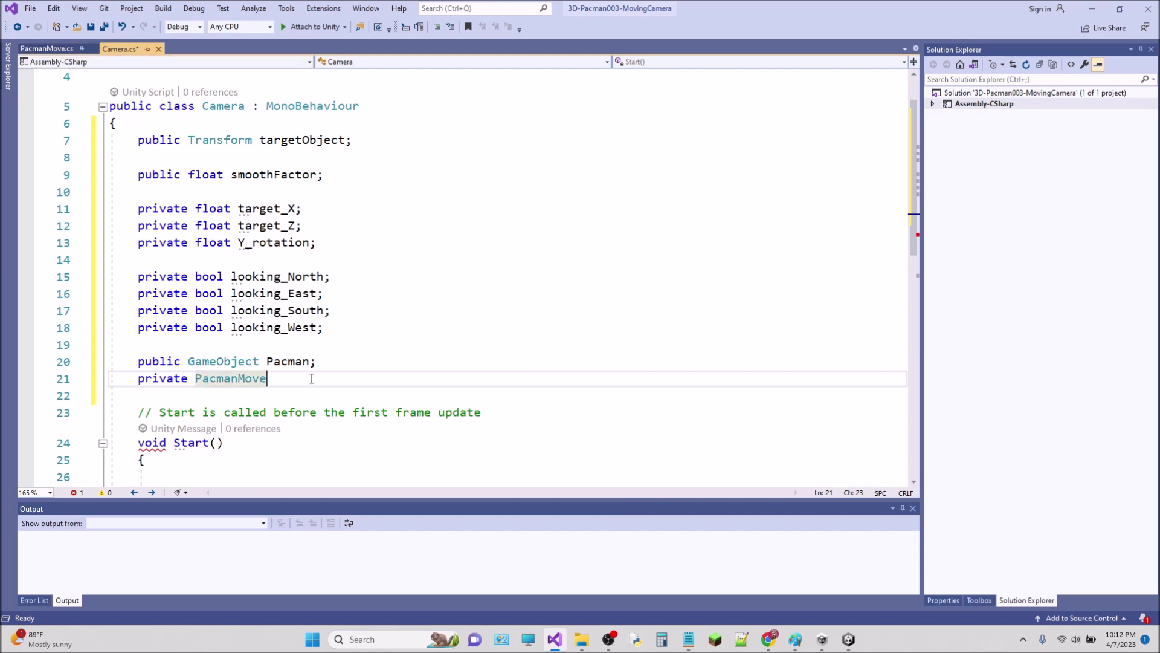
text(pacmanmovevariables)
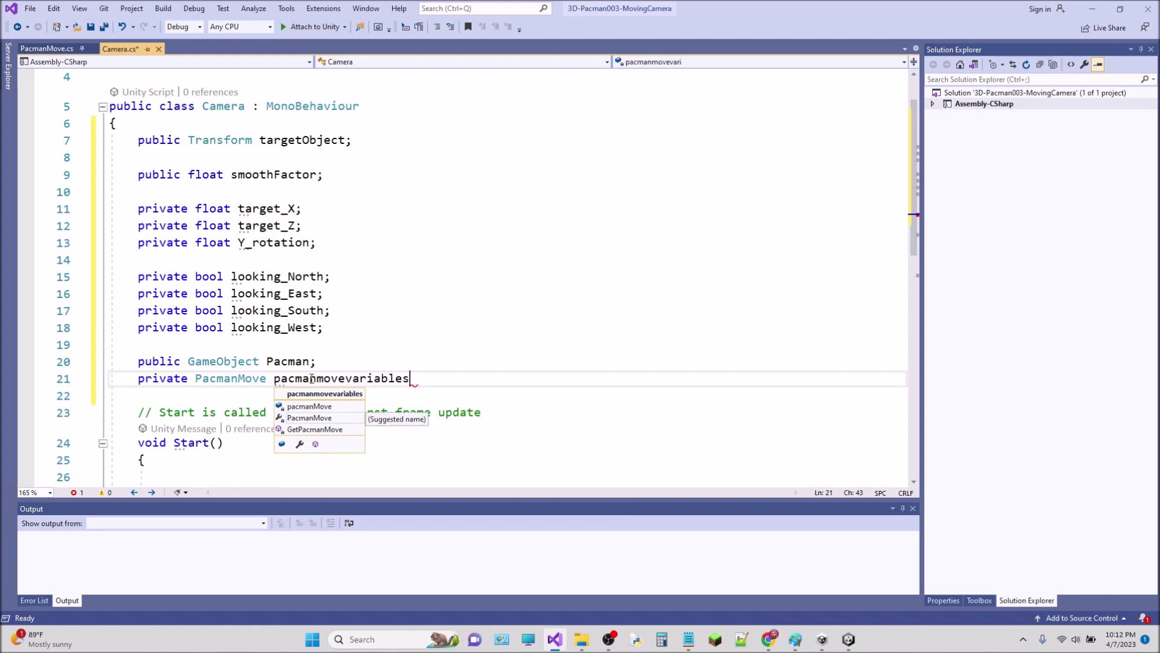
text(;)
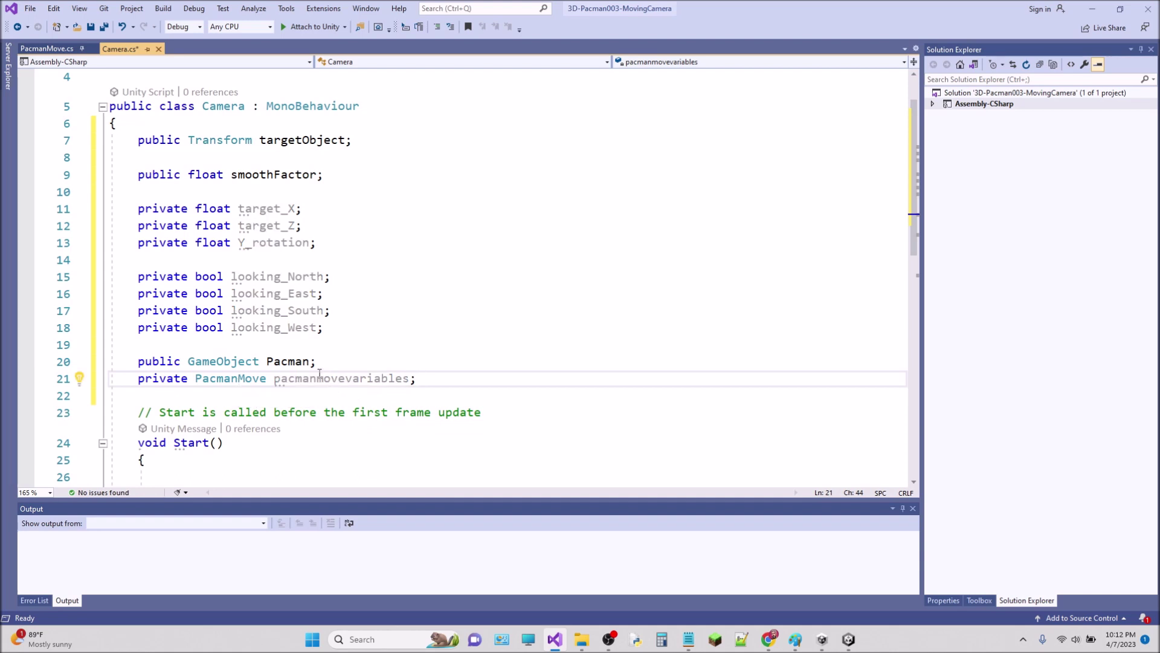
double_click(363, 377)
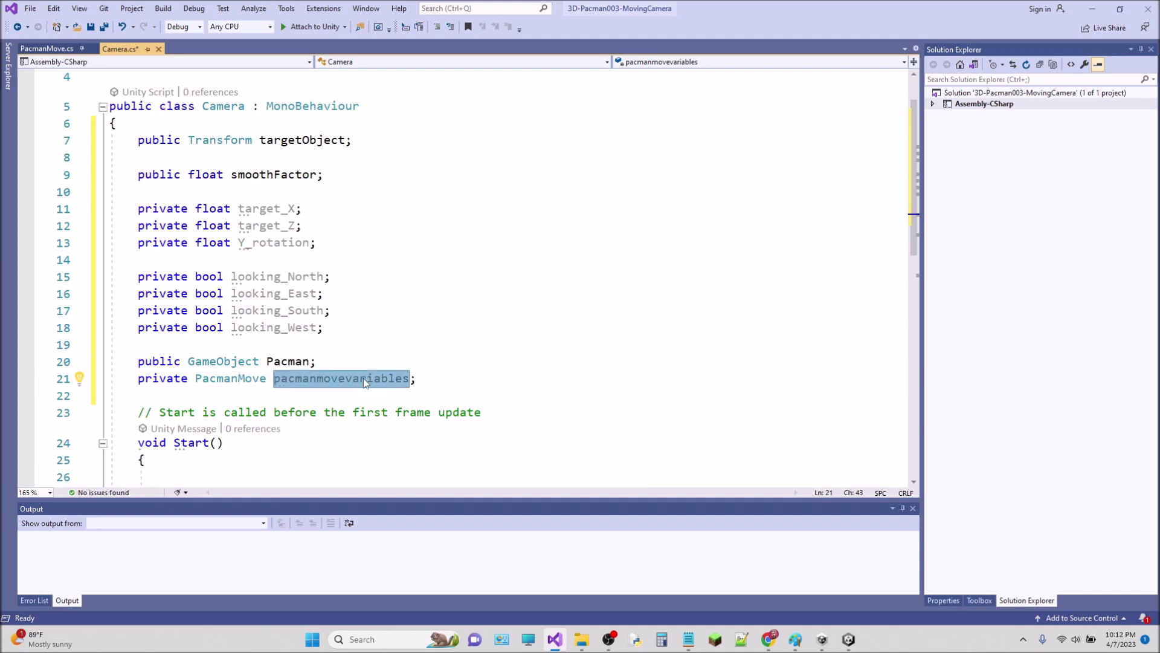
Copy the four looking_North/East/South/West bool declarations from PacmanMove.cs into Camera.cs
click(282, 278)
double_click(279, 296)
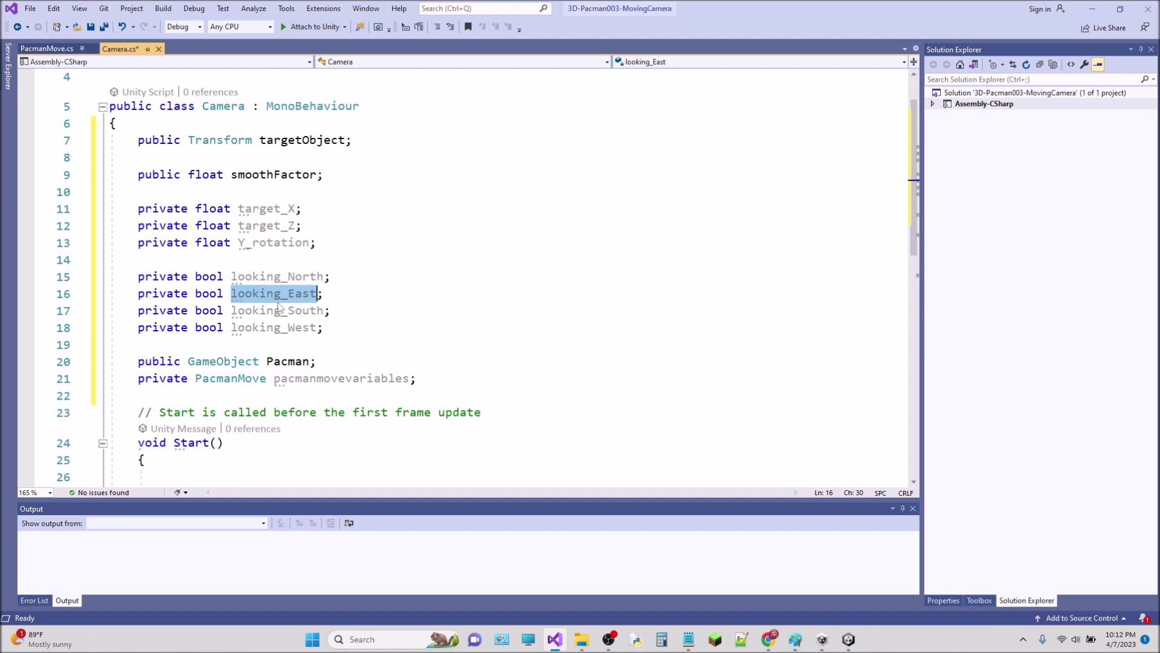
click(54, 50)
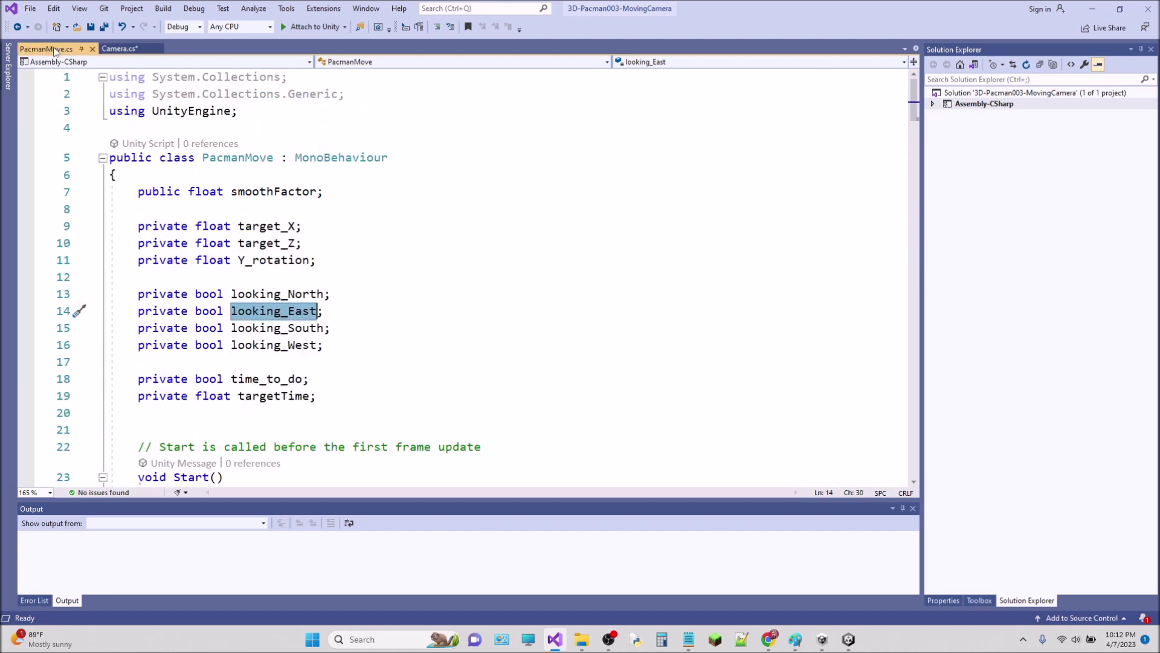
double_click(174, 295)
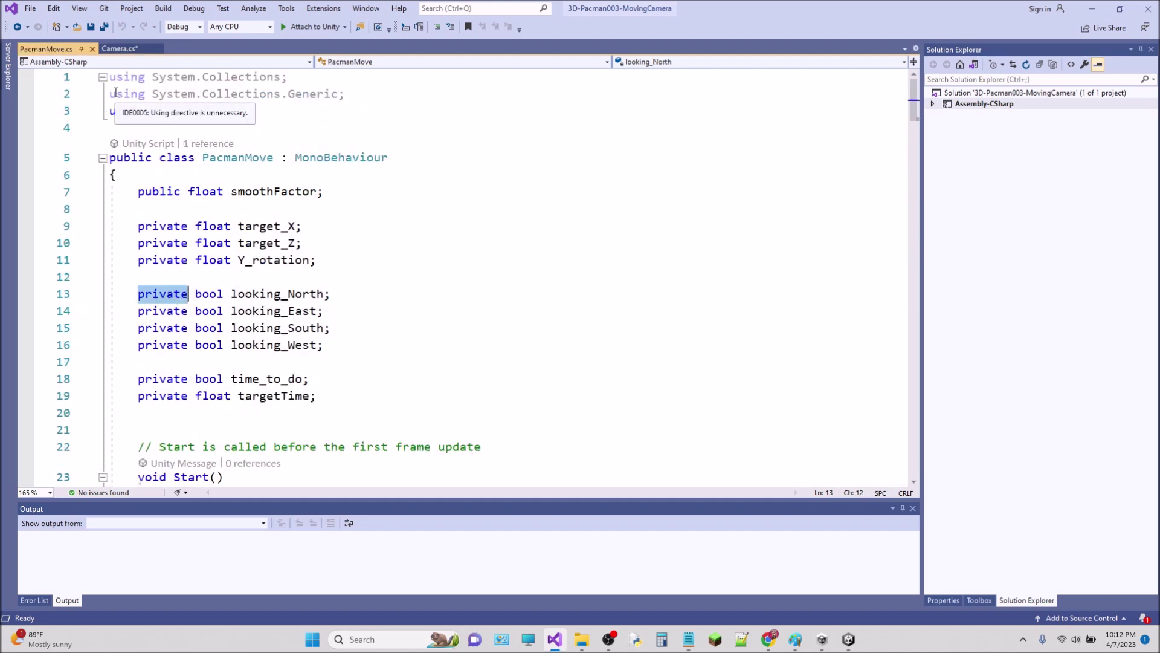
click(120, 49)
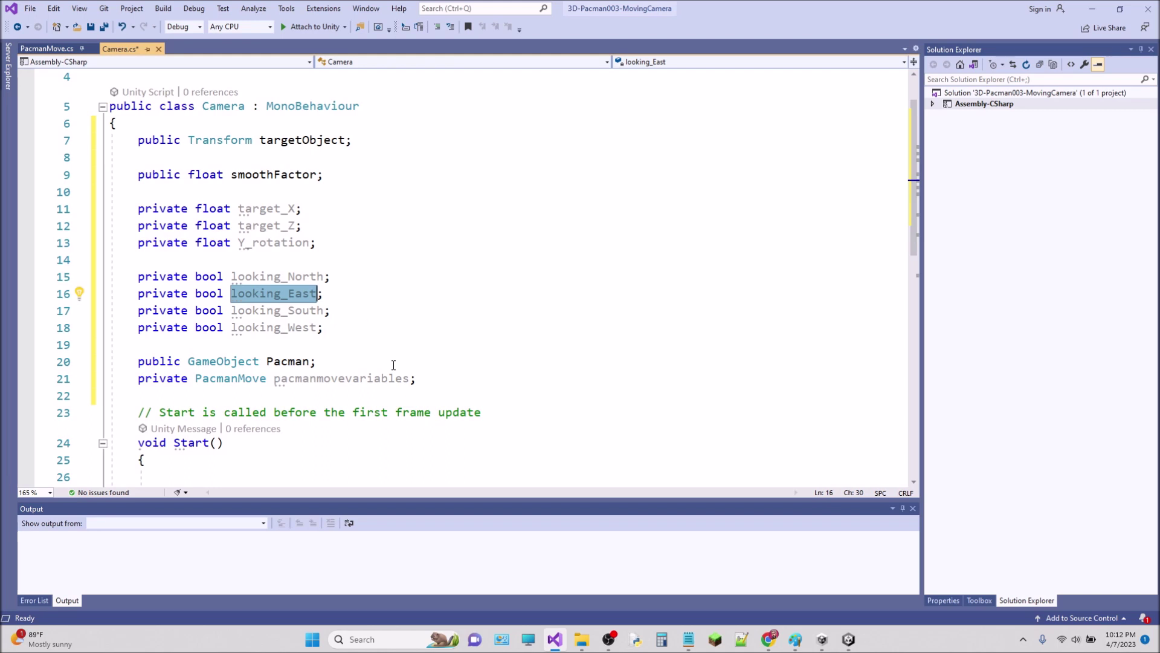
click(338, 327)
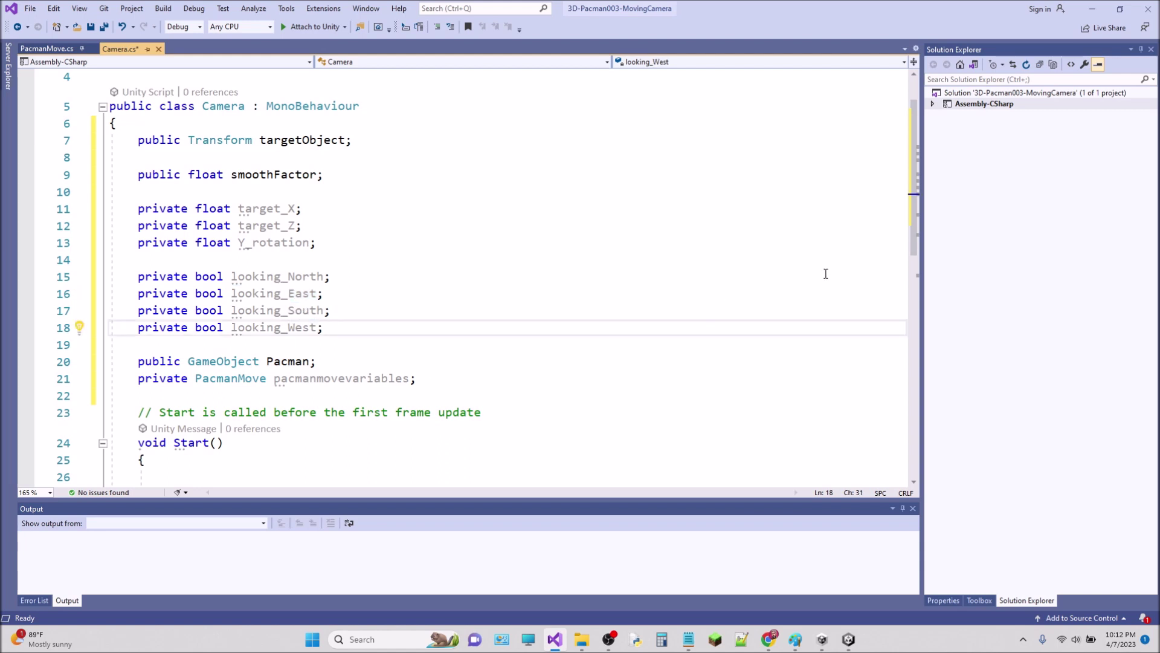
scroll(908, 229, down, 2)
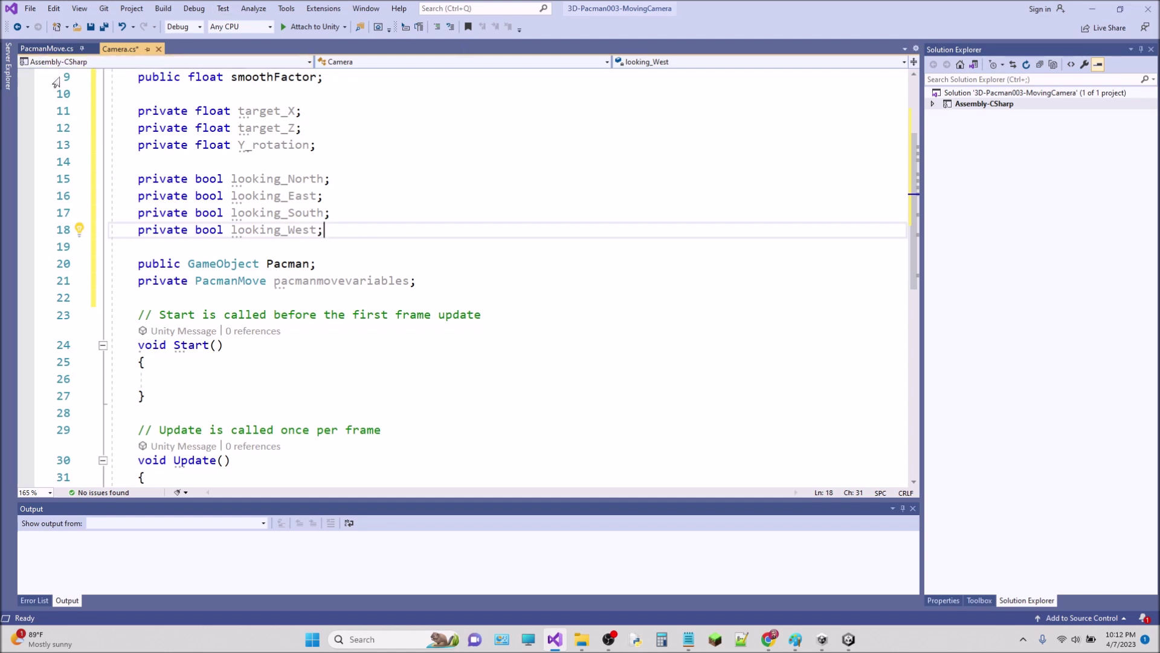
click(55, 49)
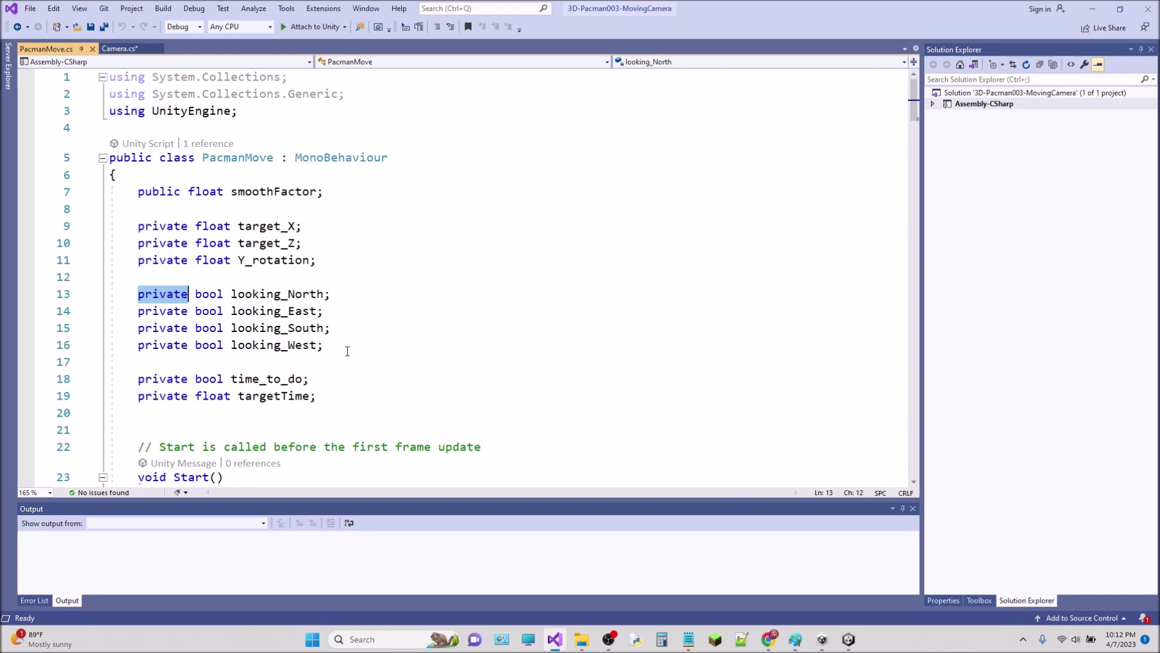
drag(349, 346, 188, 294)
key(ctrl+c)
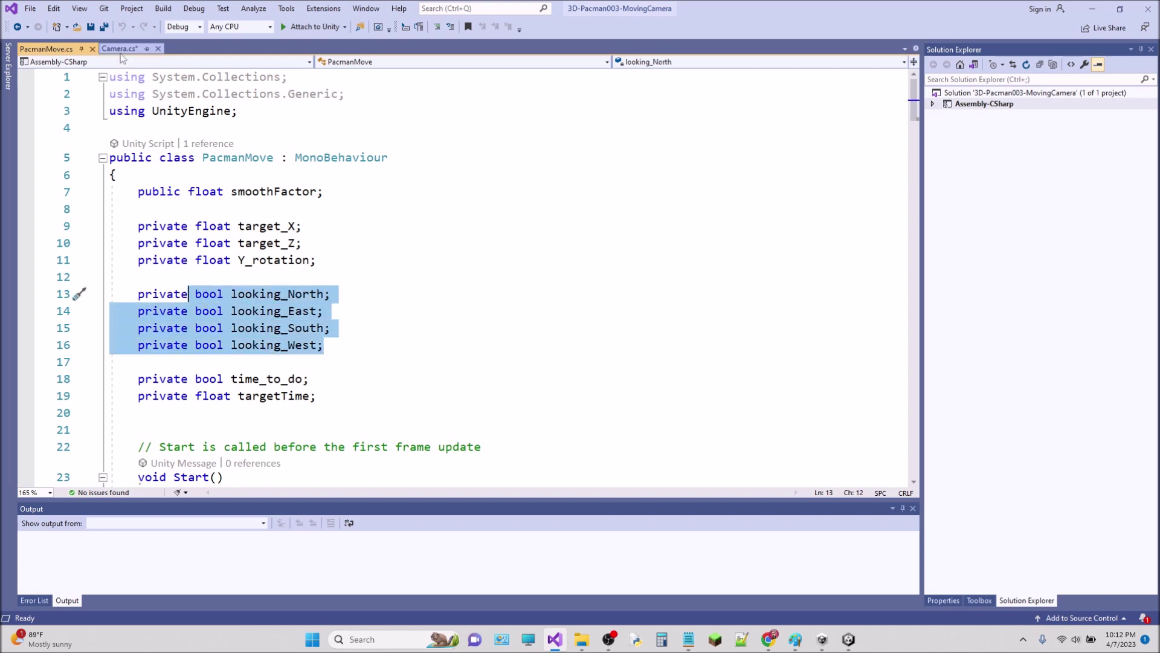
click(121, 50)
key(ctrl+v)
Start a pacmanmovevariables line on the empty line inside Start()
click(209, 379)
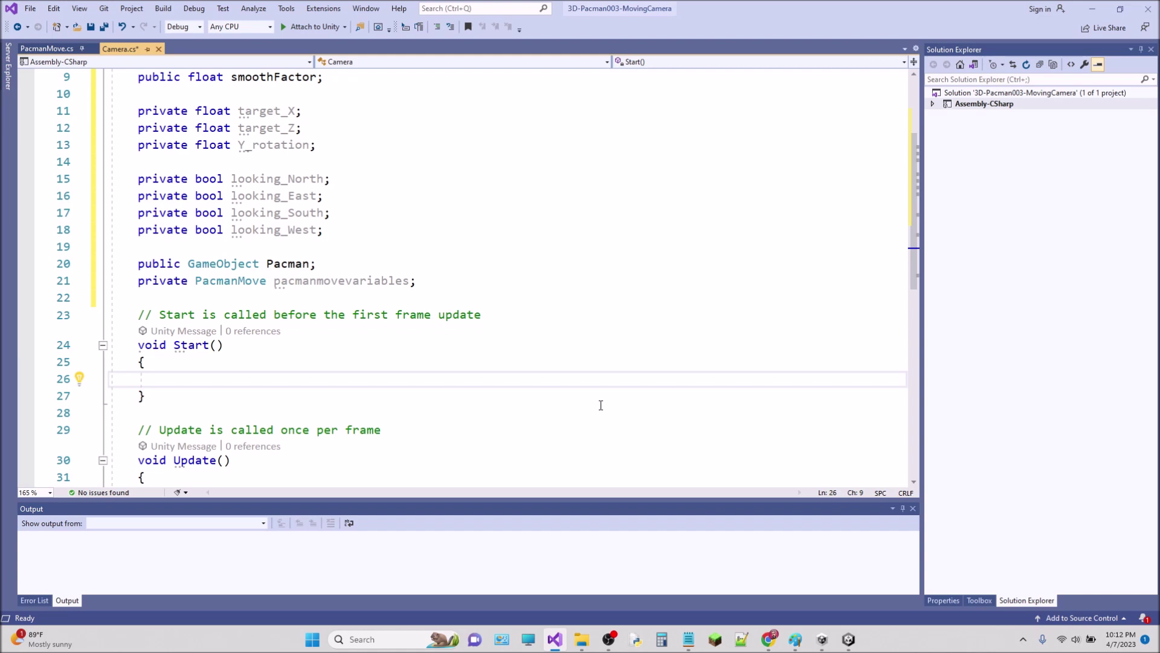
text(pa)
key(Tab)
text(.)
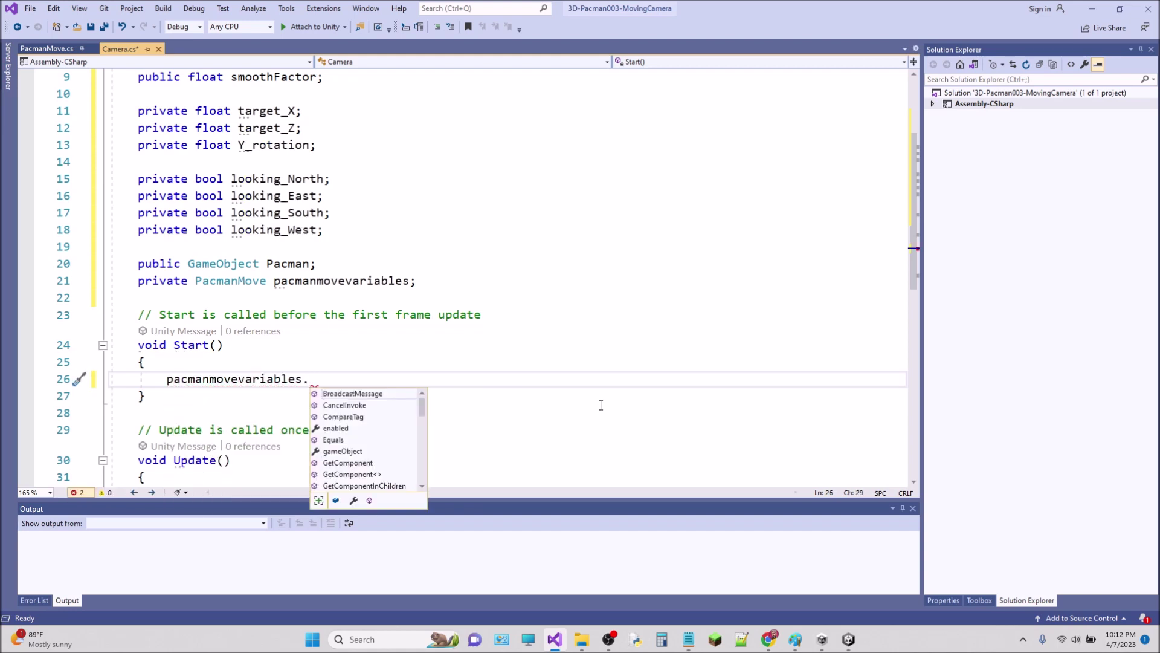
text(sm)
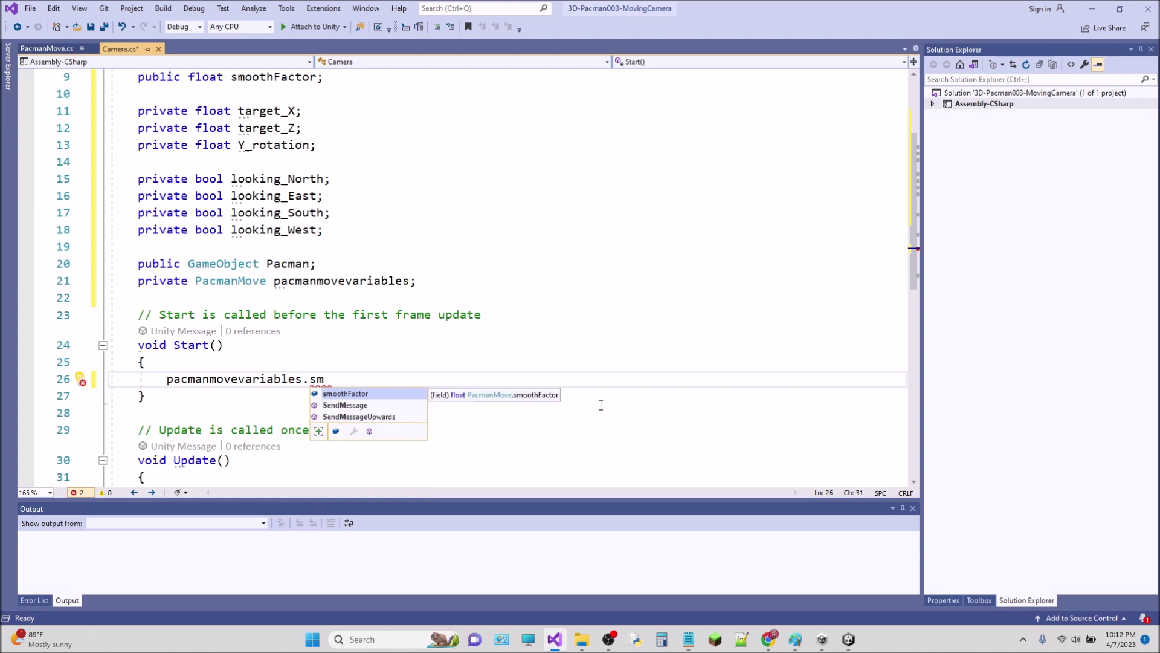
key(BackSpace)
key(BackSpace)
key(BackSpace)
key(BackSpace)
key(BackSpace)
key(BackSpace)
key(BackSpace)
key(BackSpace)
key(BackSpace)
key(BackSpace)
key(BackSpace)
key(BackSpace)
key(BackSpace)
key(BackSpace)
key(BackSpace)
key(BackSpace)
key(BackSpace)
key(BackSpace)
key(BackSpace)
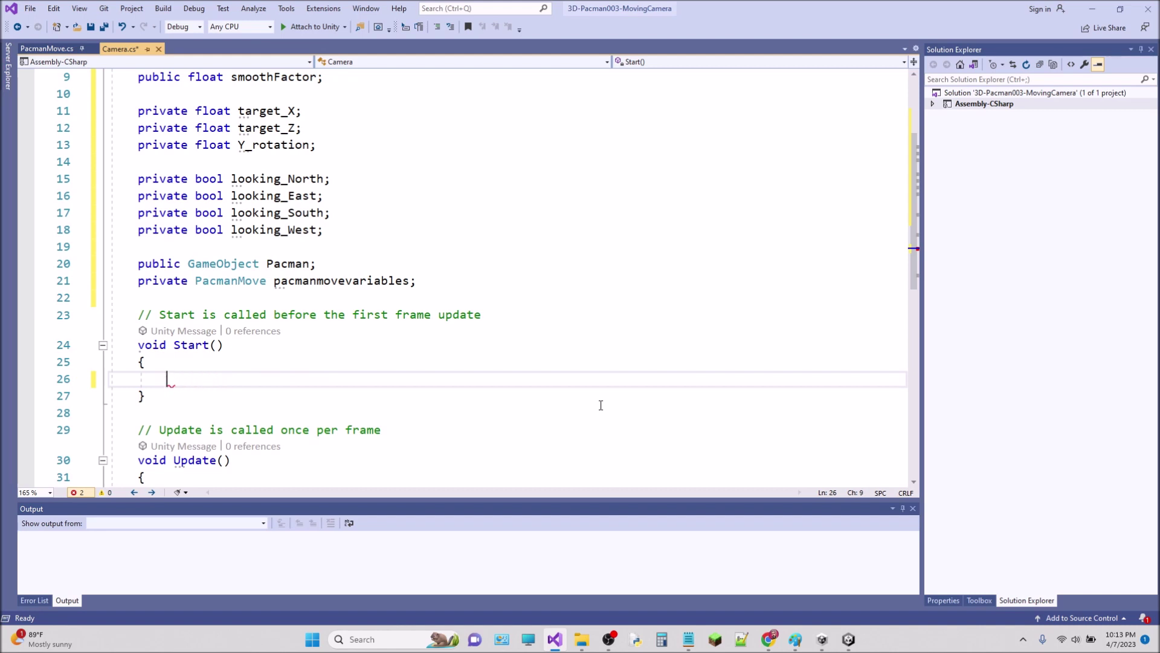
text(pa)
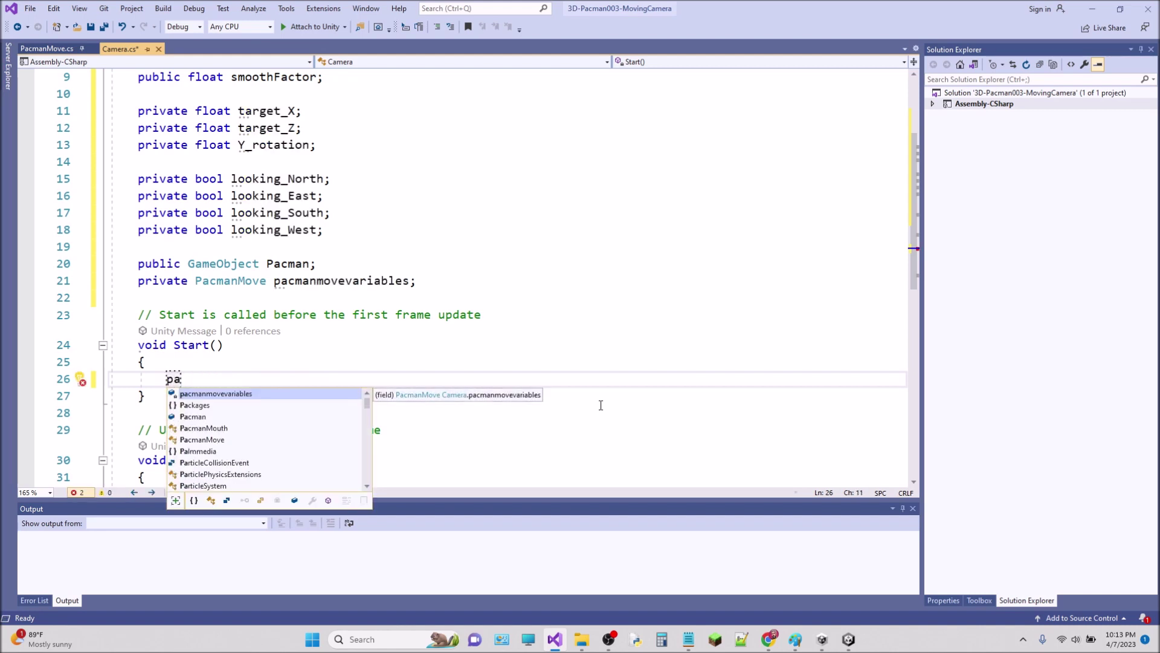
key(Tab)
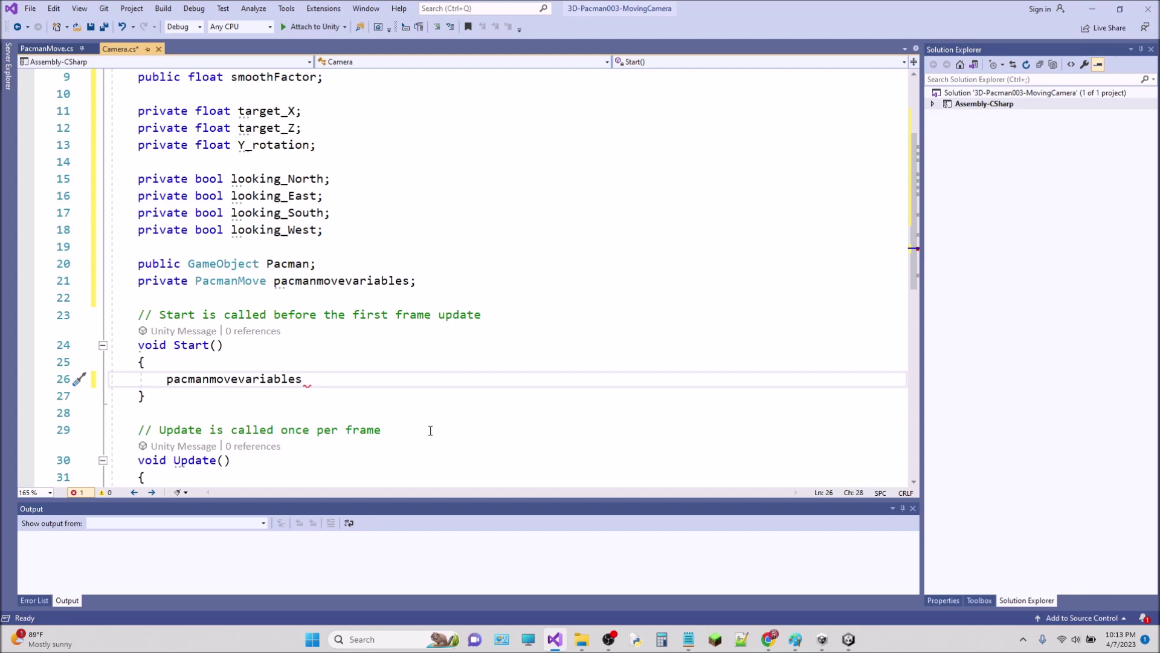
click(217, 348)
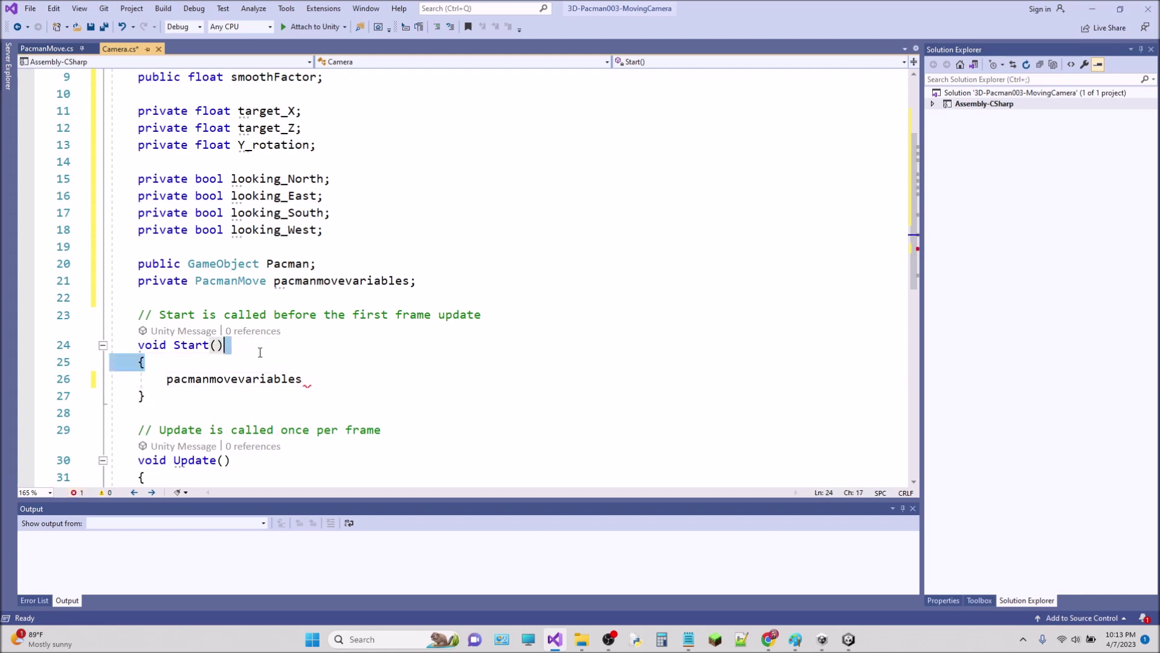
key(ctrl+shift+Left)
key(ctrl+shift+Left)
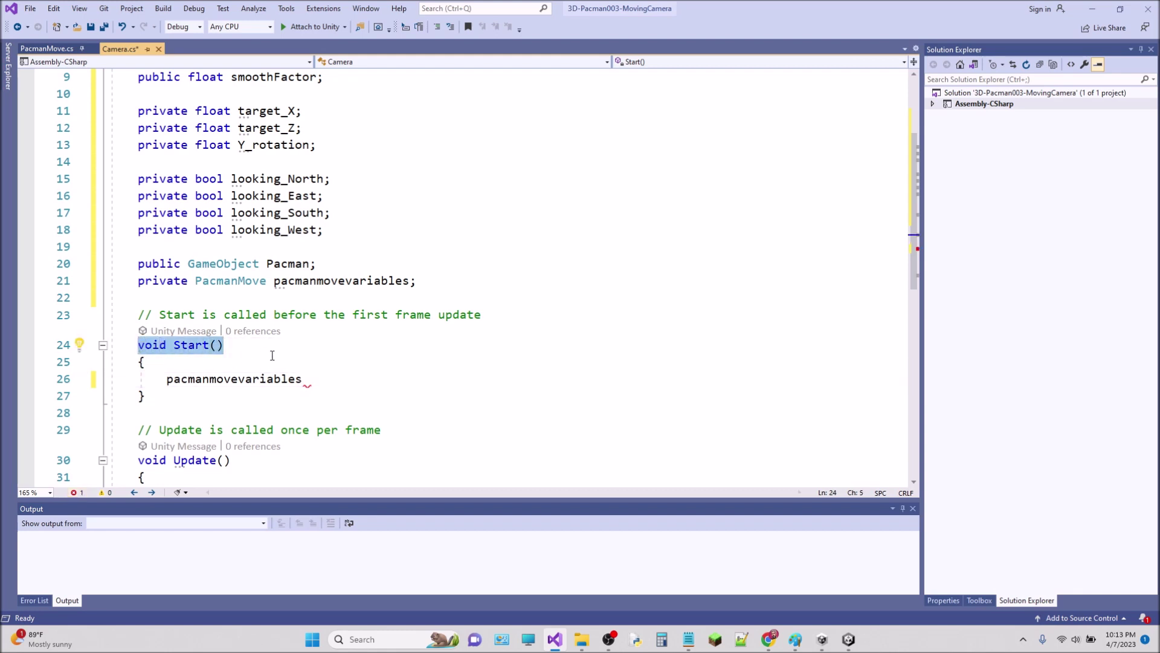
click(289, 349)
click(361, 386)
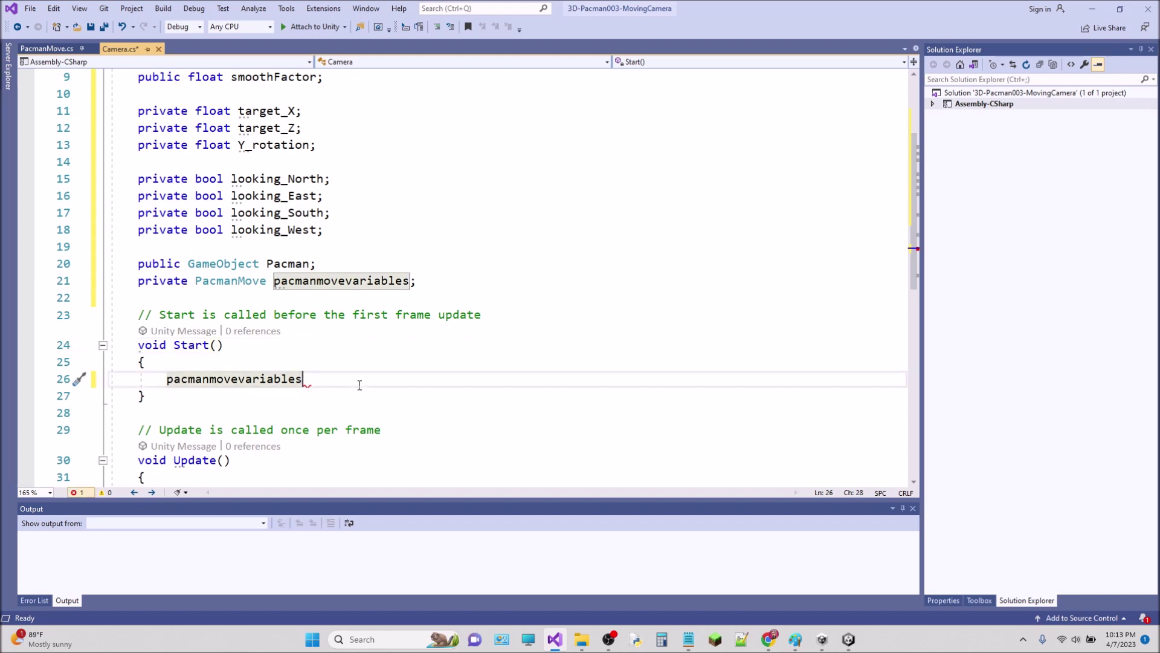
Complete it as pacmanmovevariables = Pacman.GetComponent<PacmanMove>(); and check the Pacman field
text(= Pa)
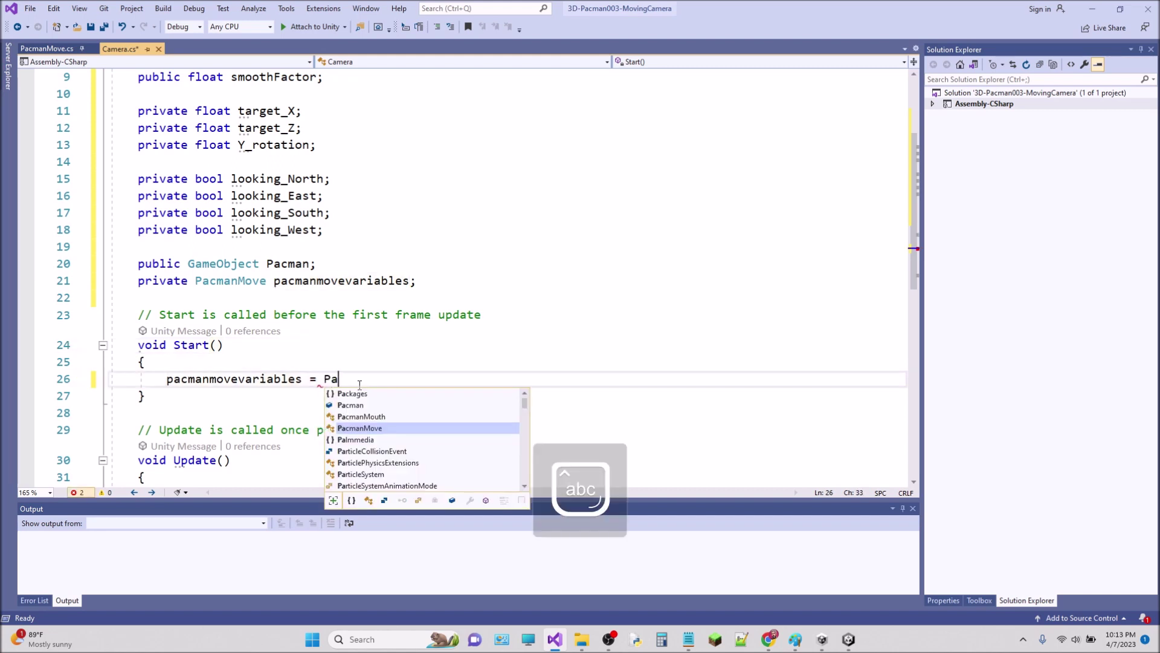
key(F12)
click(362, 387)
text(cman)
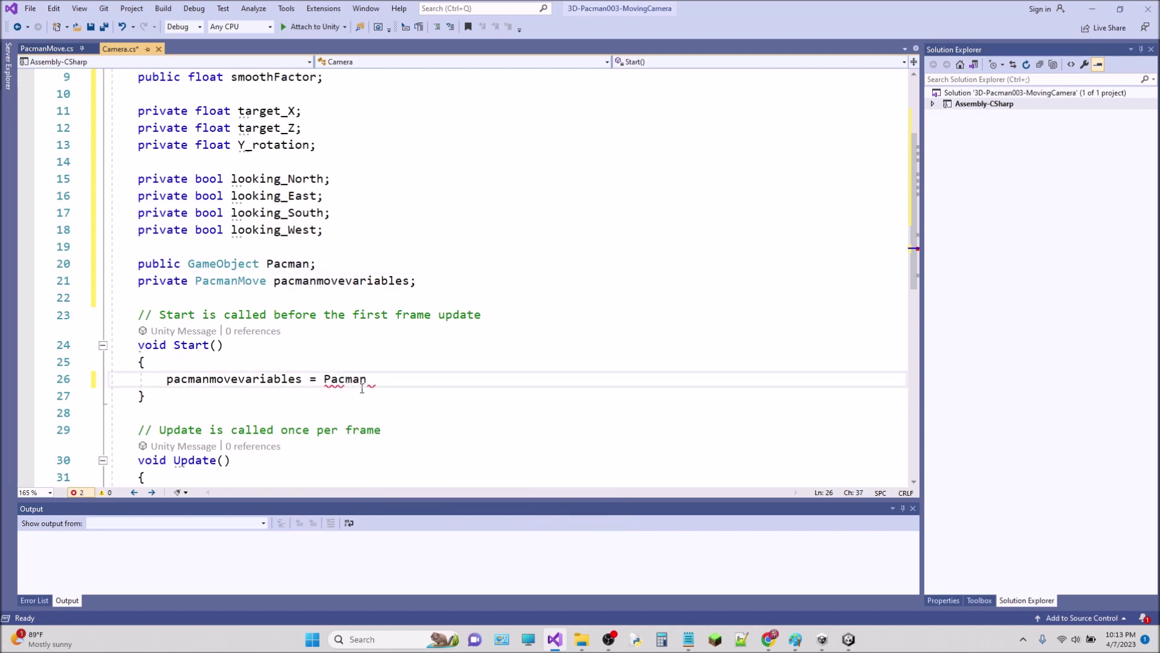
text(.get)
key(Tab)
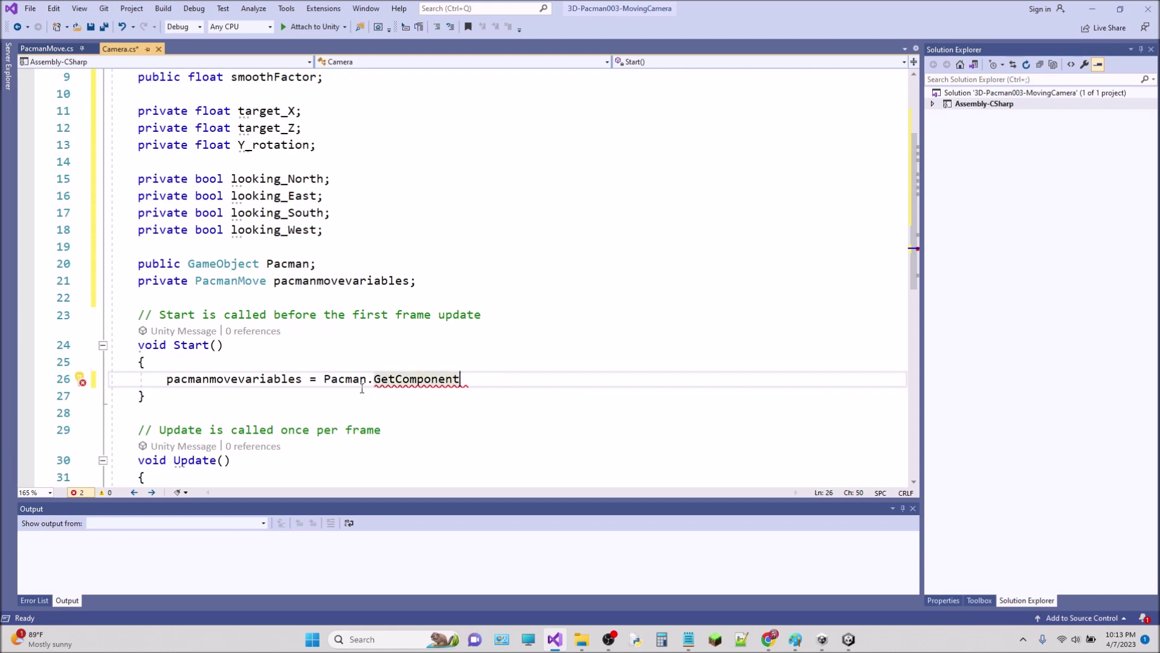
text(<>)
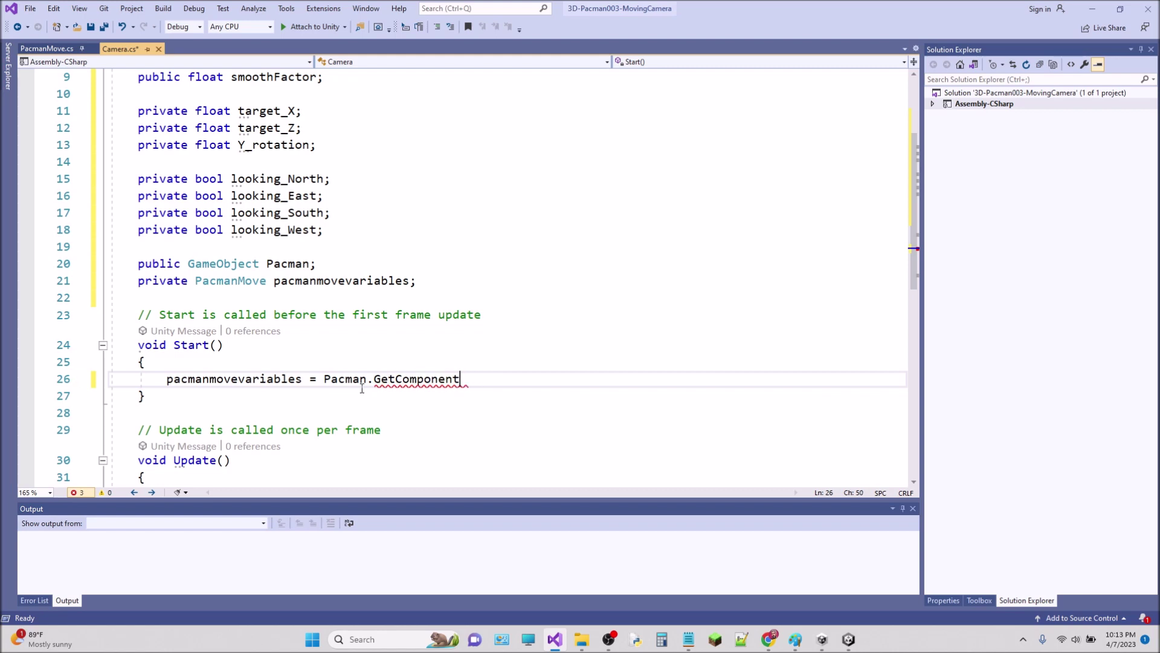
key(Left)
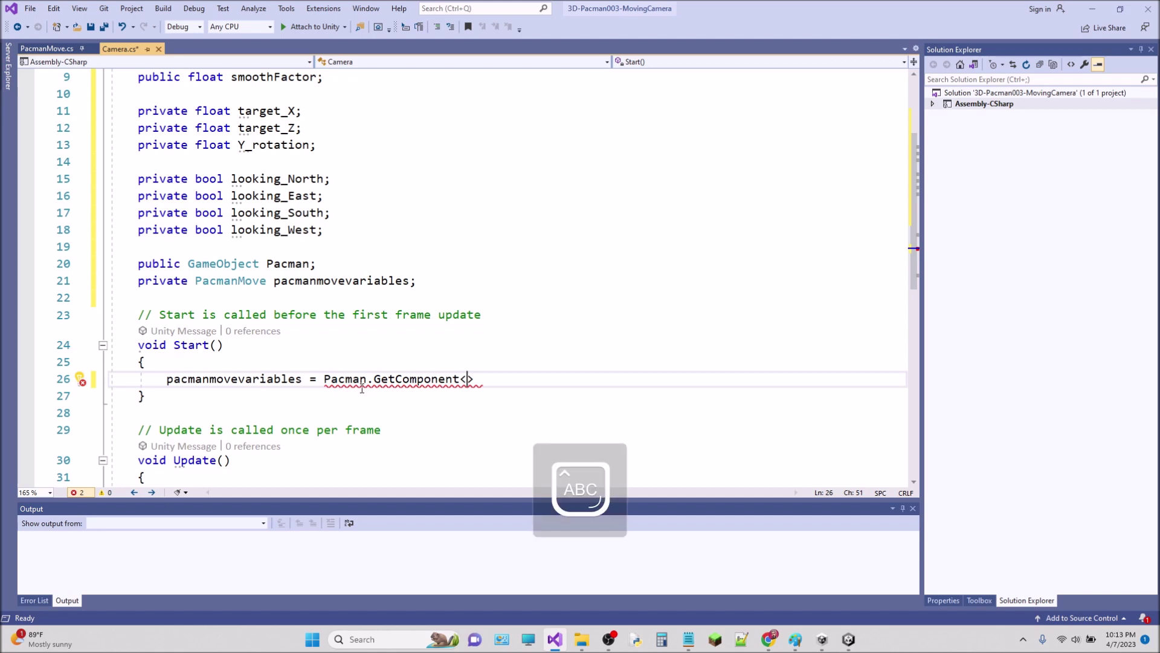
text(Pac)
key(Tab)
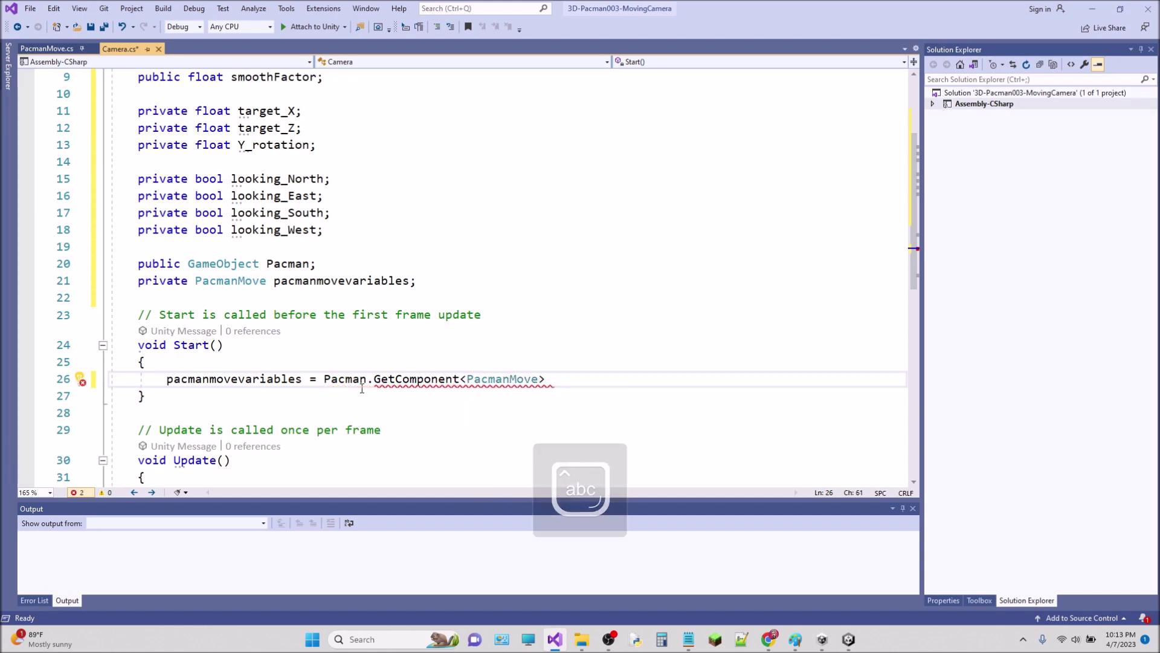
key(Right)
text(()
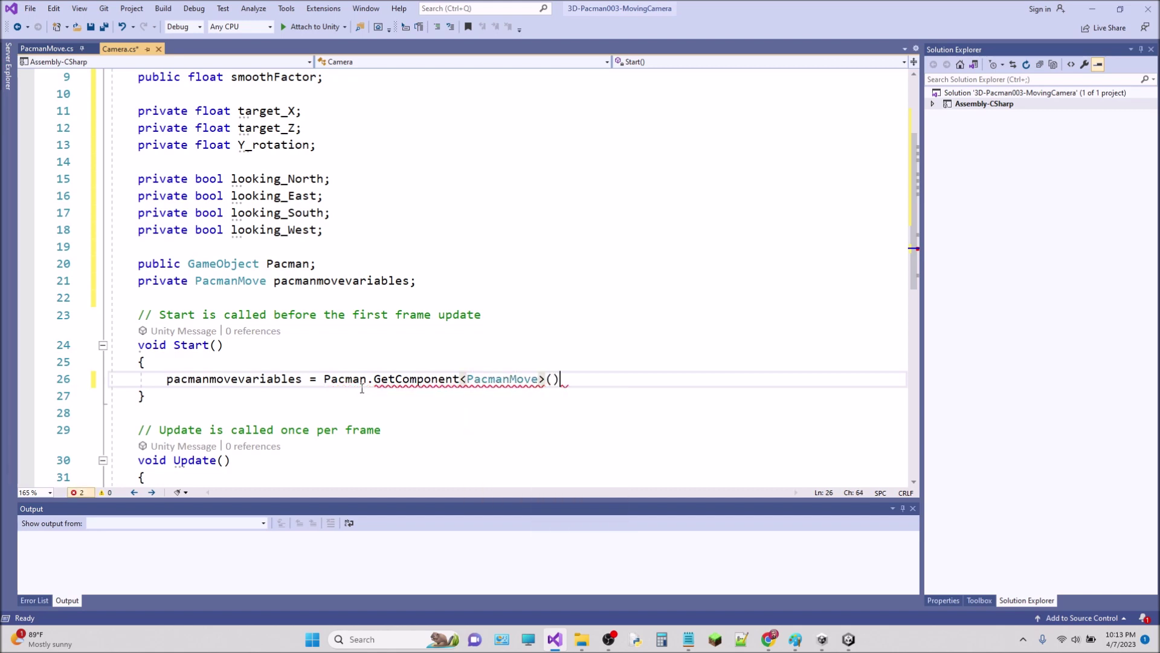
text();)
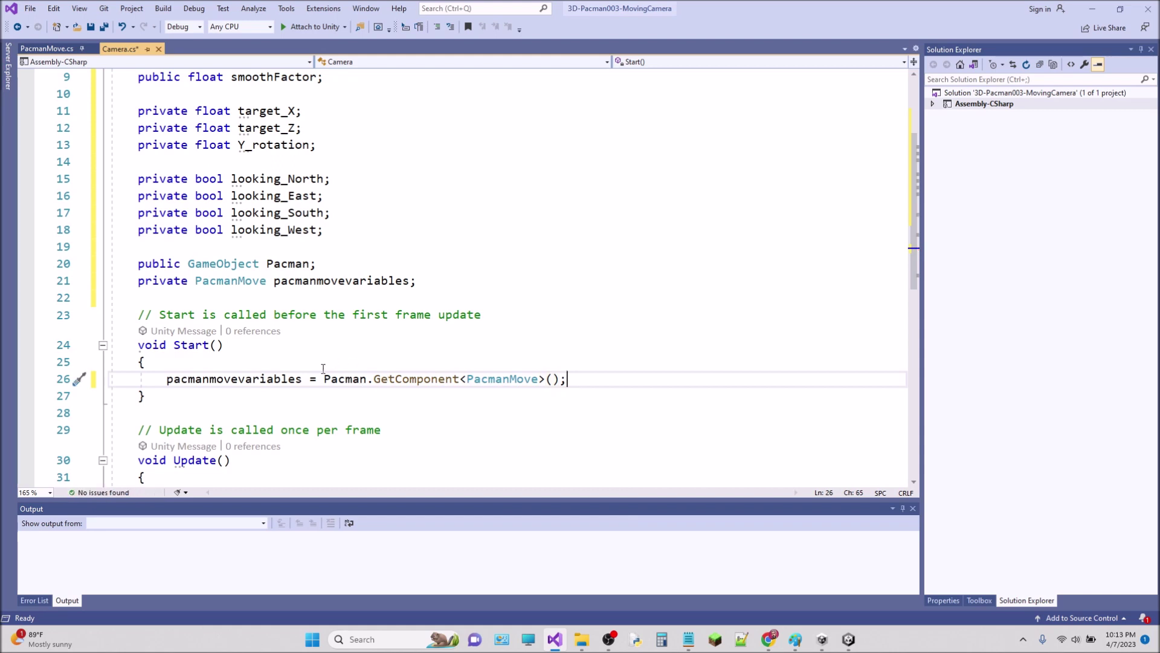
double_click(345, 379)
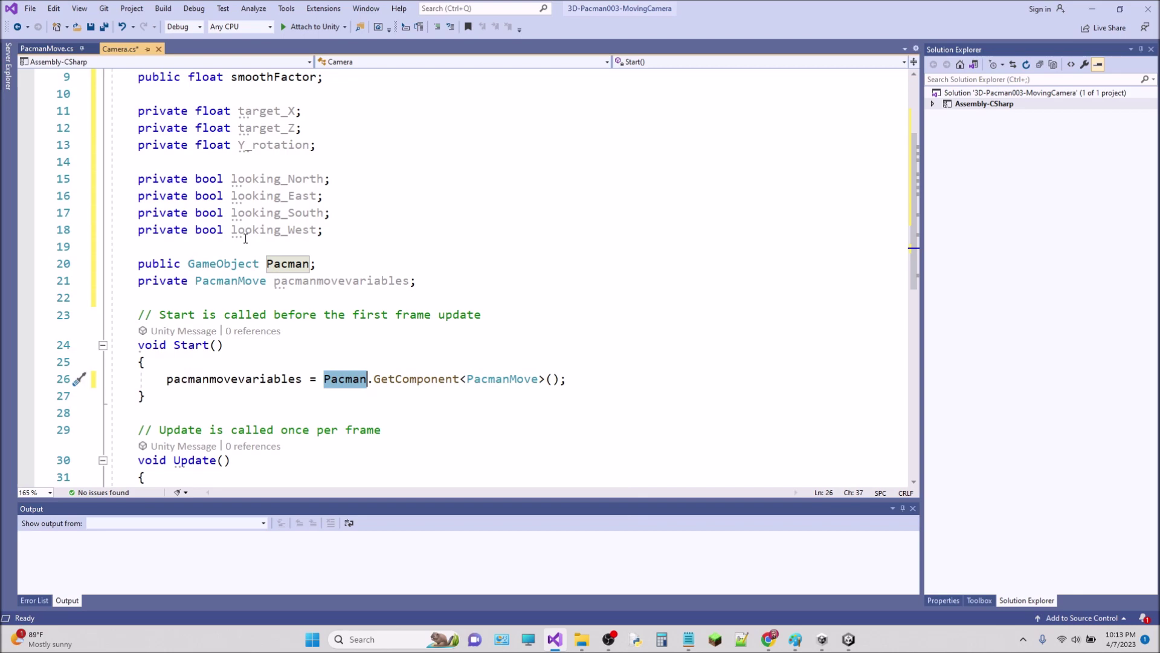
double_click(288, 264)
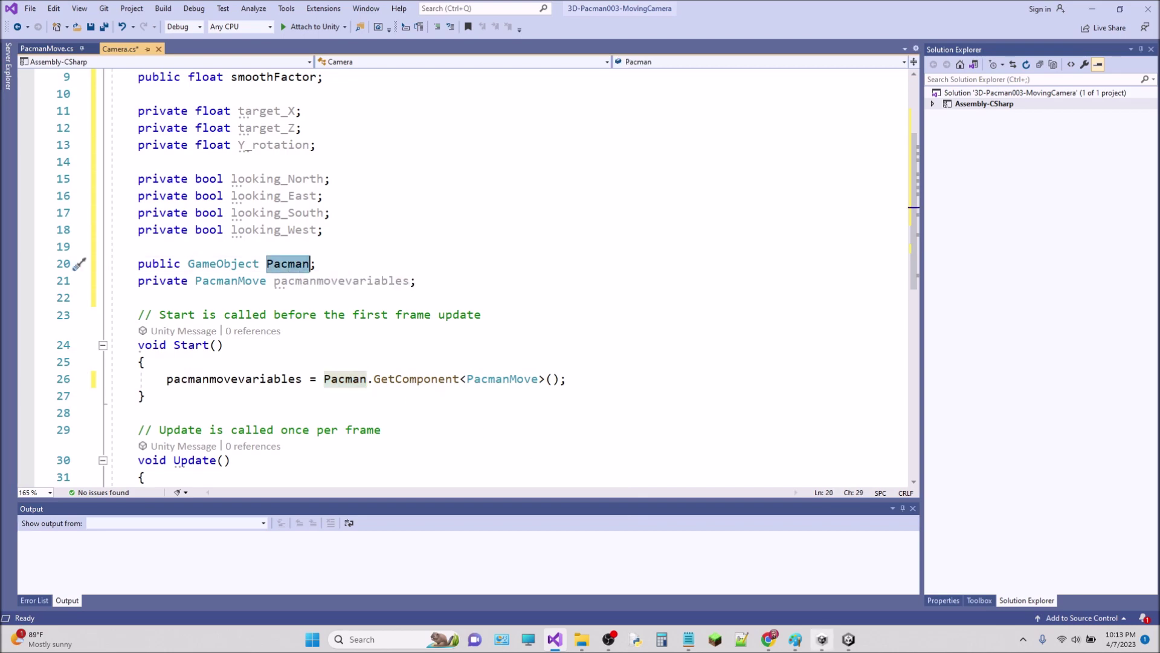
click(849, 639)
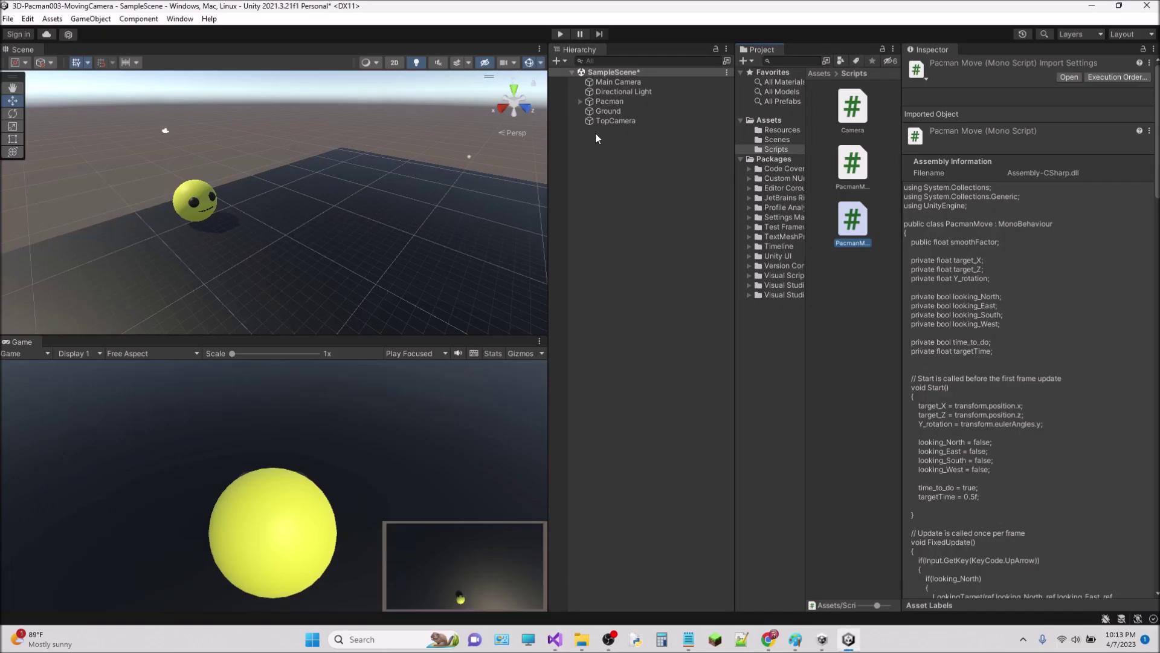
click(608, 101)
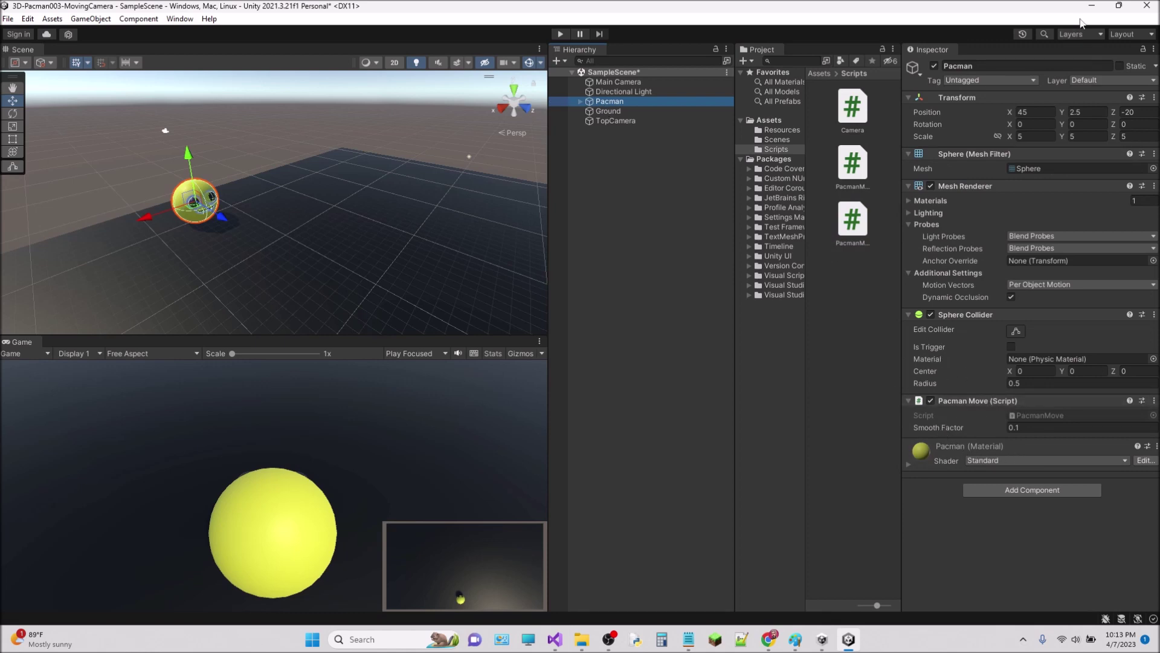
click(1088, 7)
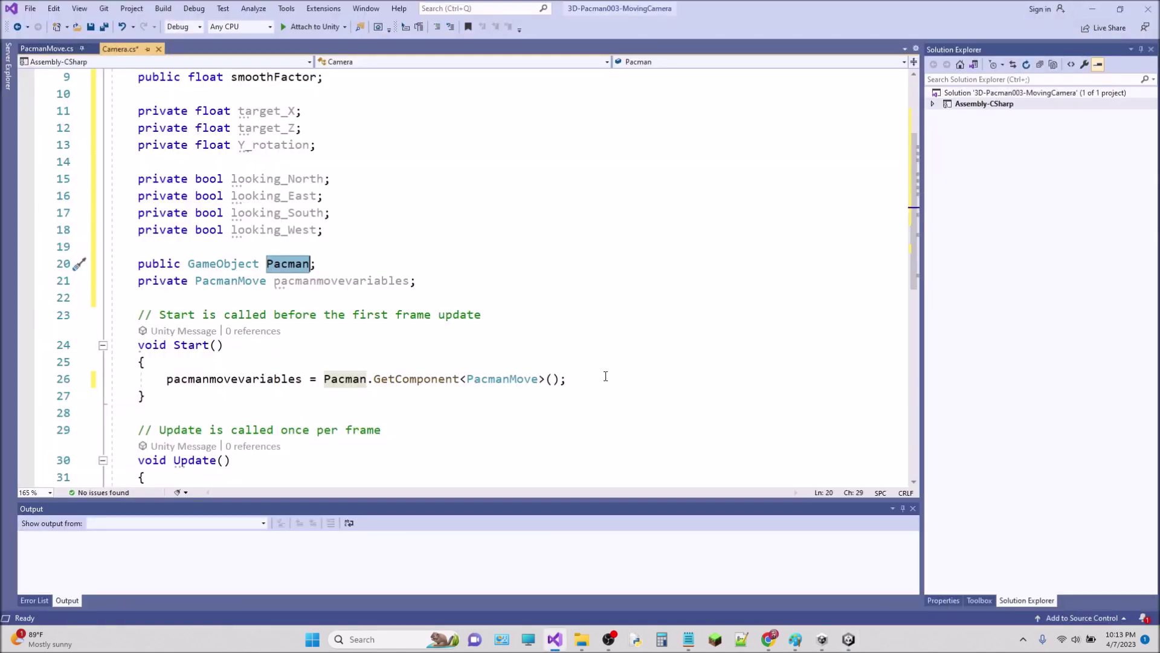
Add target_X = transform.position.x; inside Start()
key(Return)
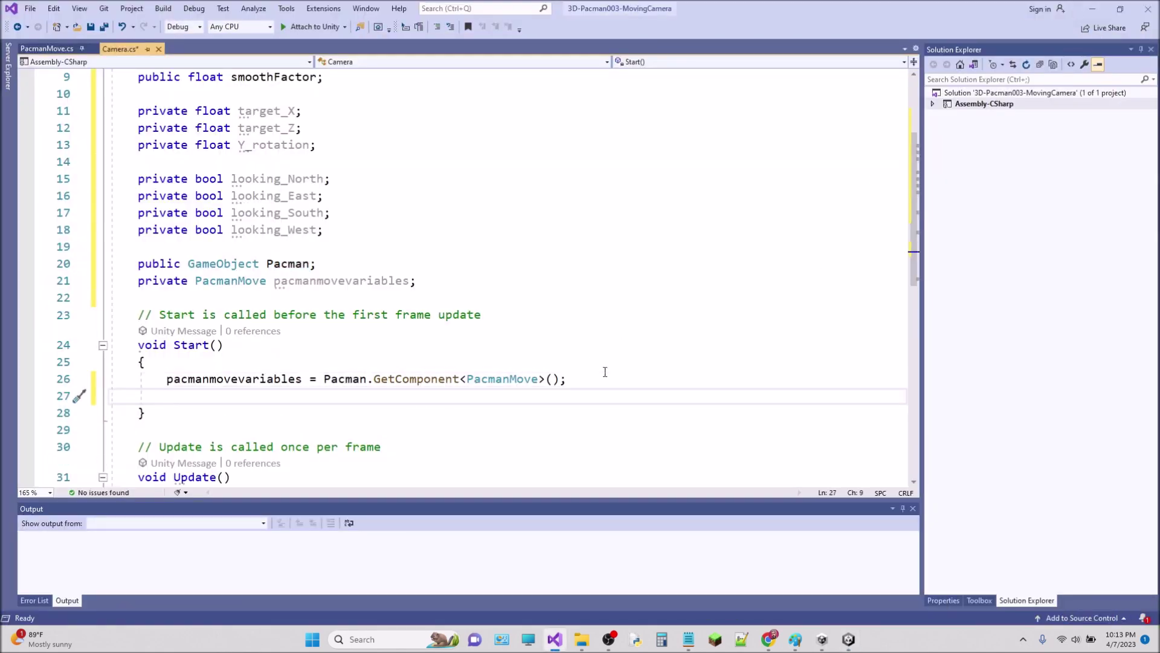
key(Return)
text(ta)
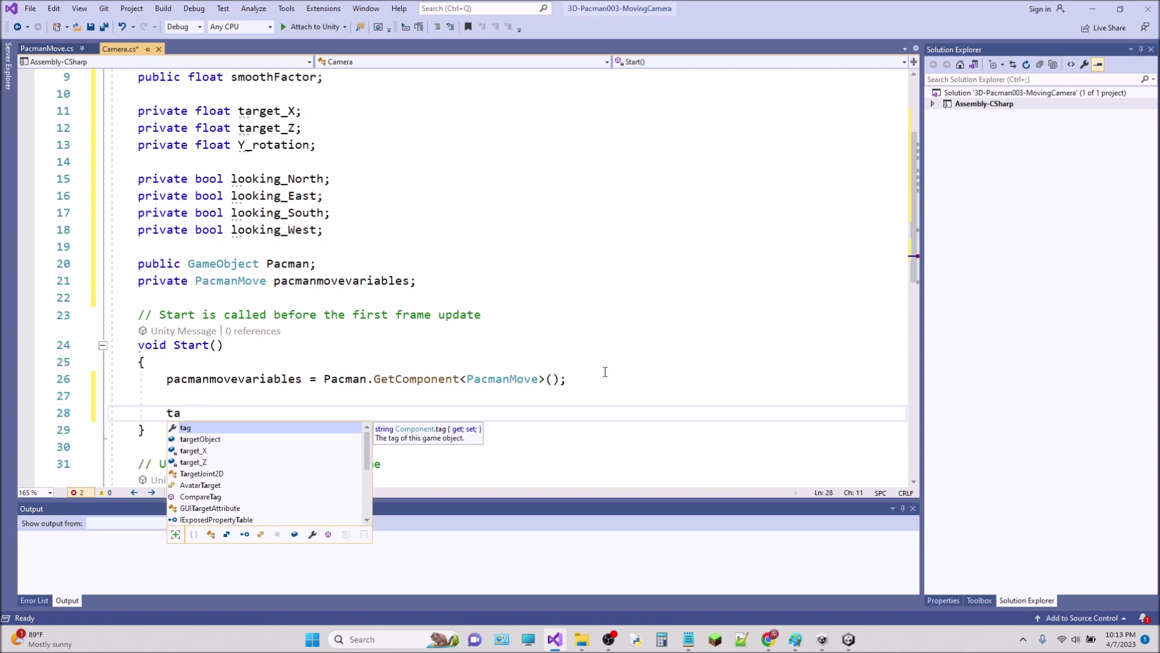
key(Tab)
text(= )
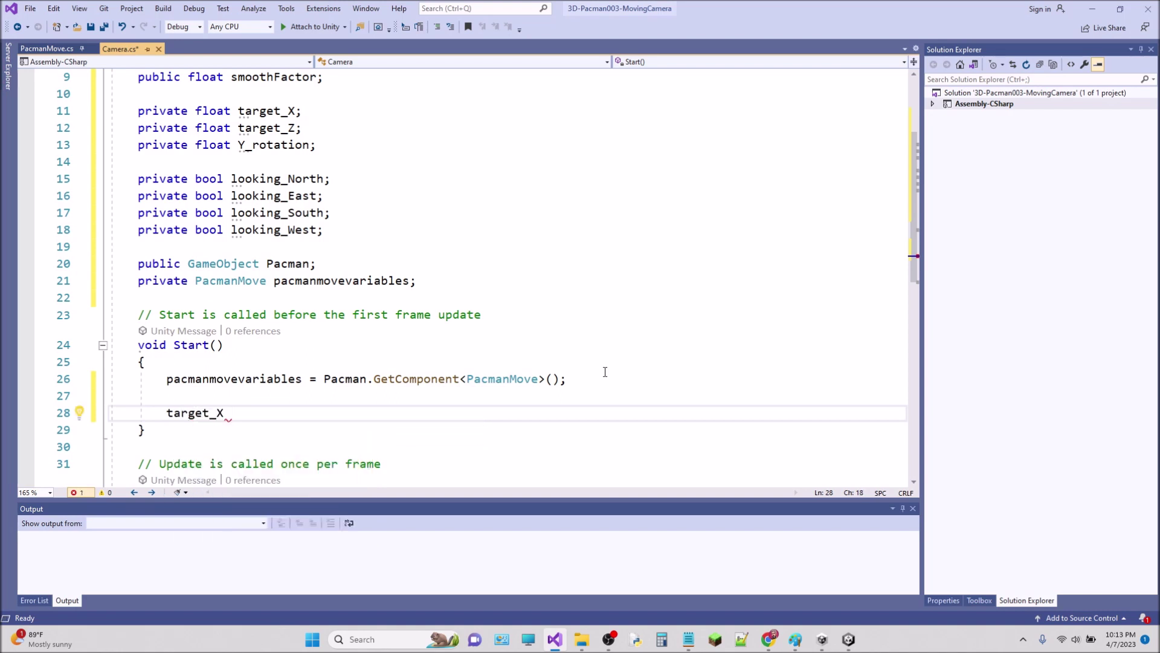
text(tra)
key(Tab)
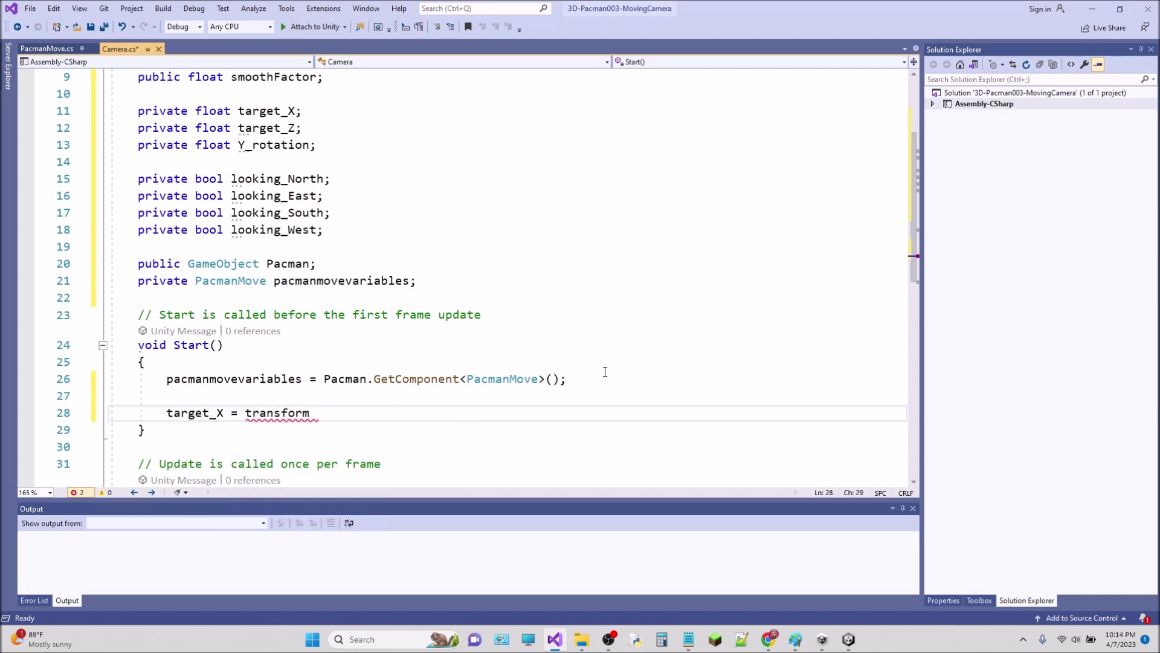
text(.)
key(Tab)
text(.x;)
Add target_Z = transform.position.z; on the next line
key(Return)
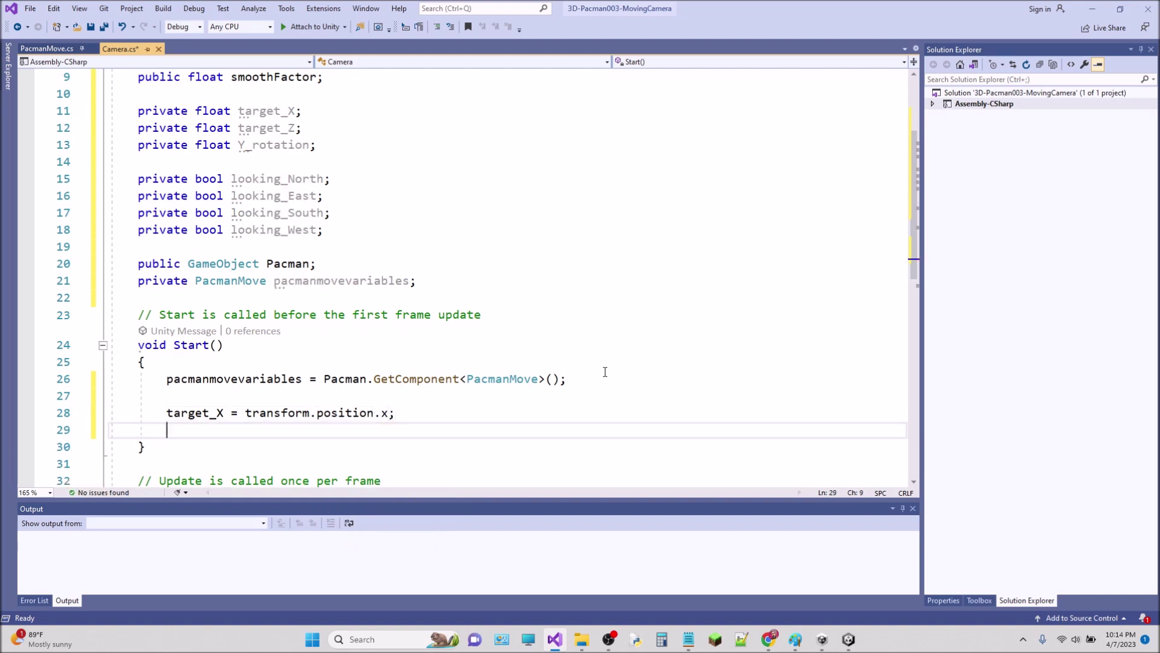
text(tar)
key(Down)
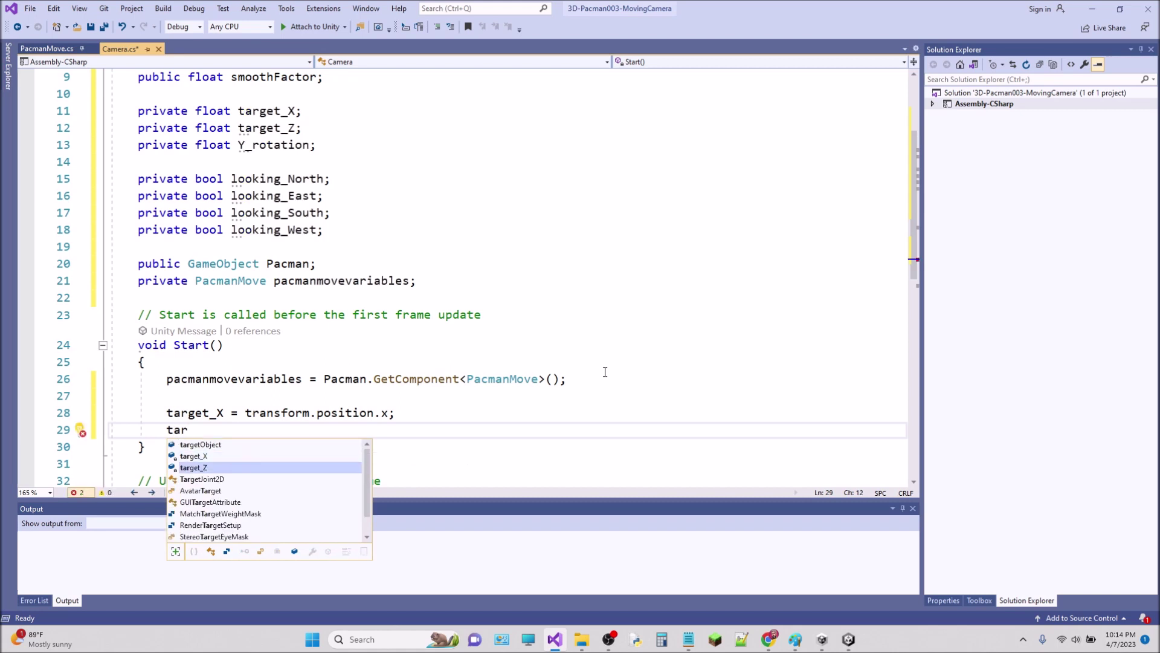
key(Tab)
text(= tr)
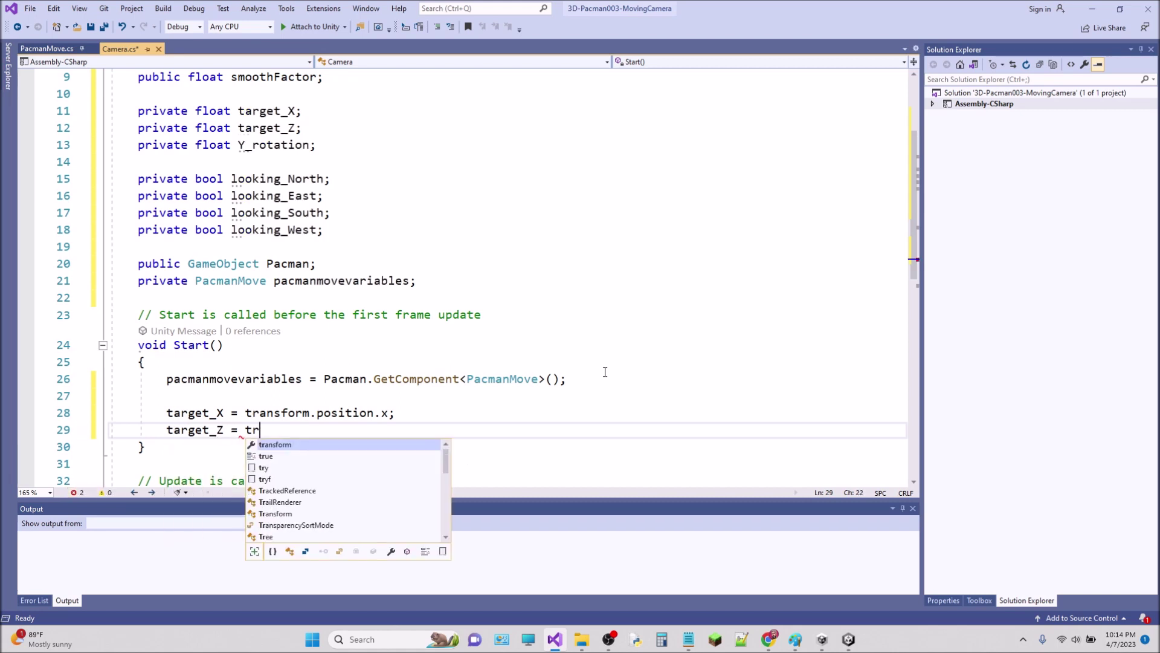
key(Tab)
text(.po)
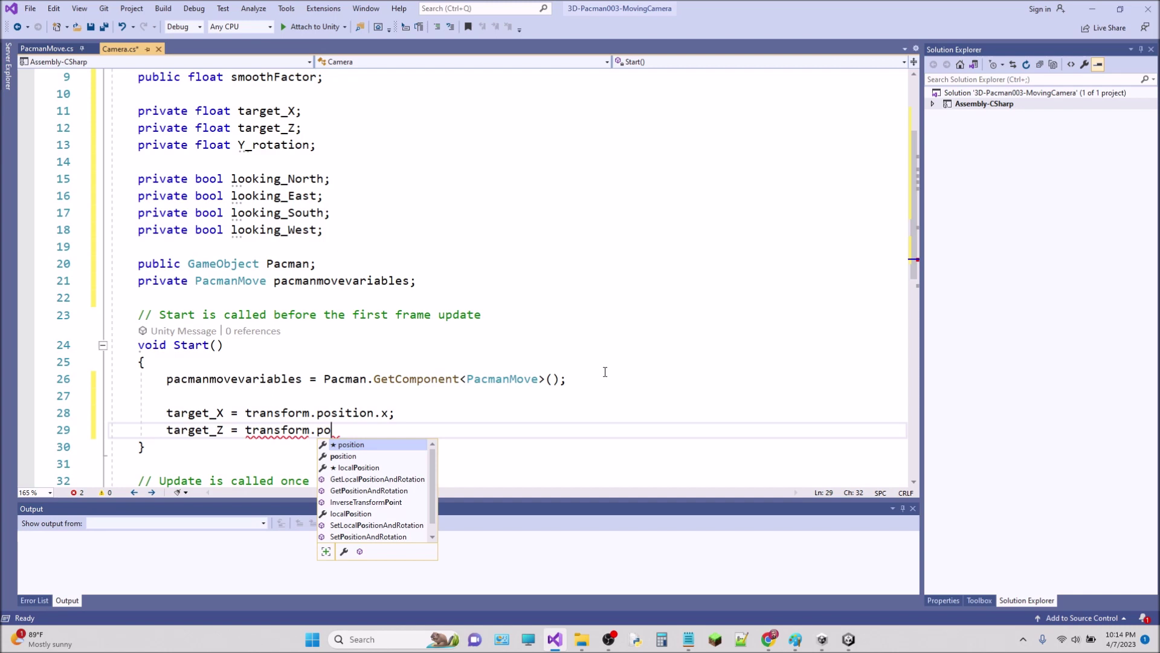
key(Tab)
text(.z;)
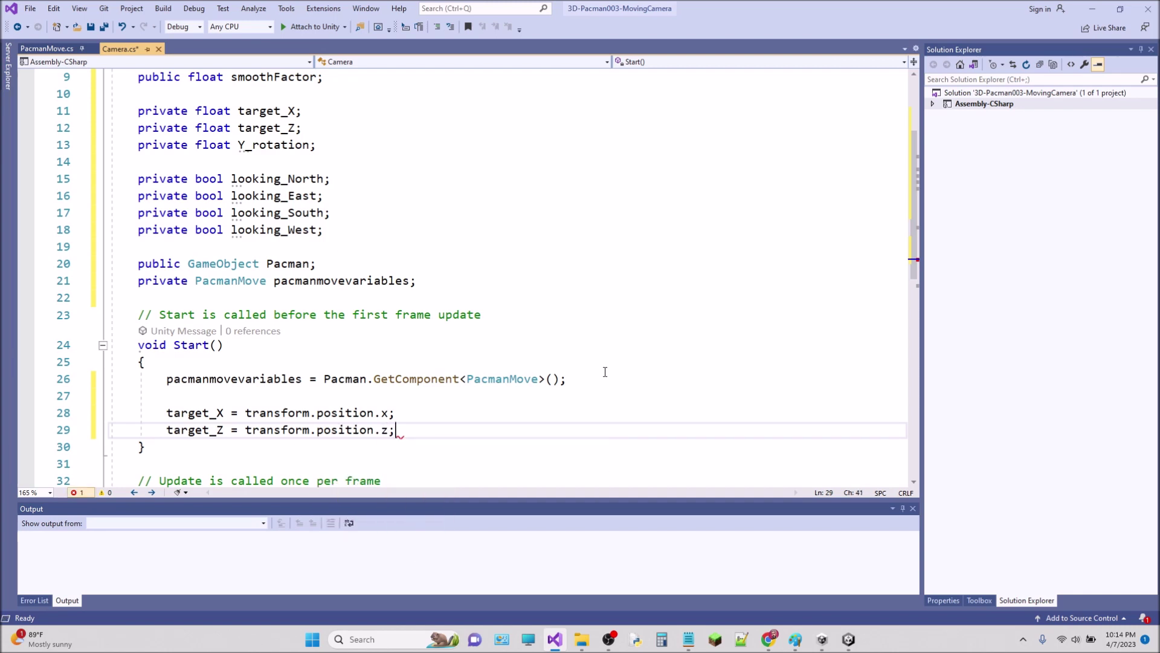
Add Y_rotation = transform.eulerAngles.y; below it
key(Return)
text(y)
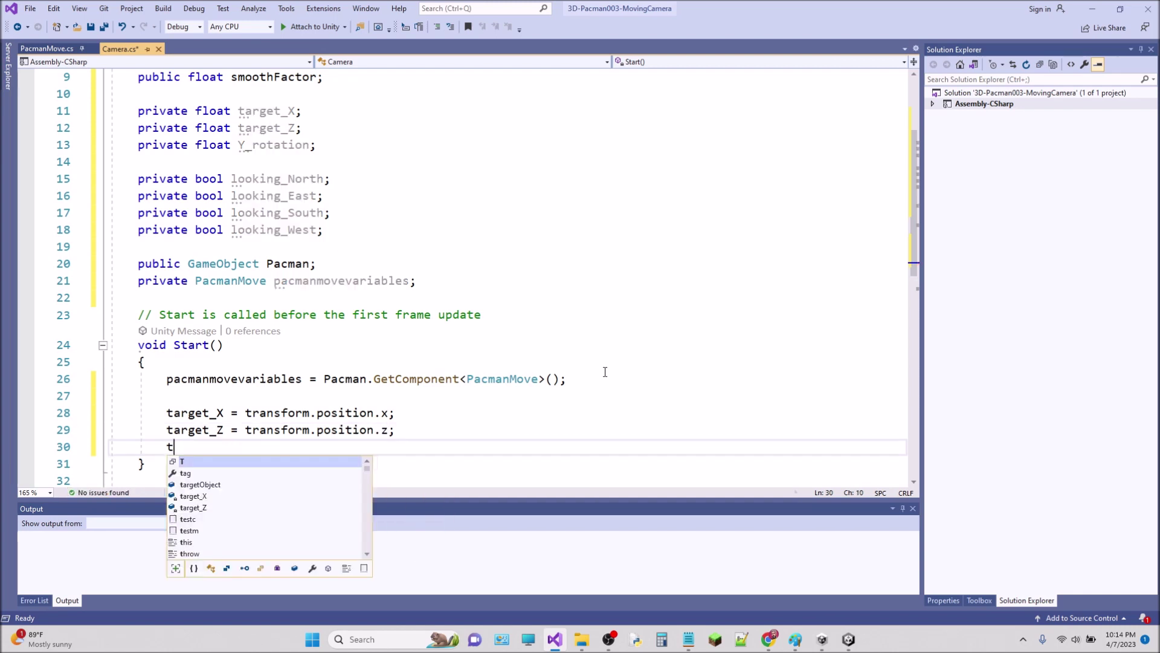
key(Tab)
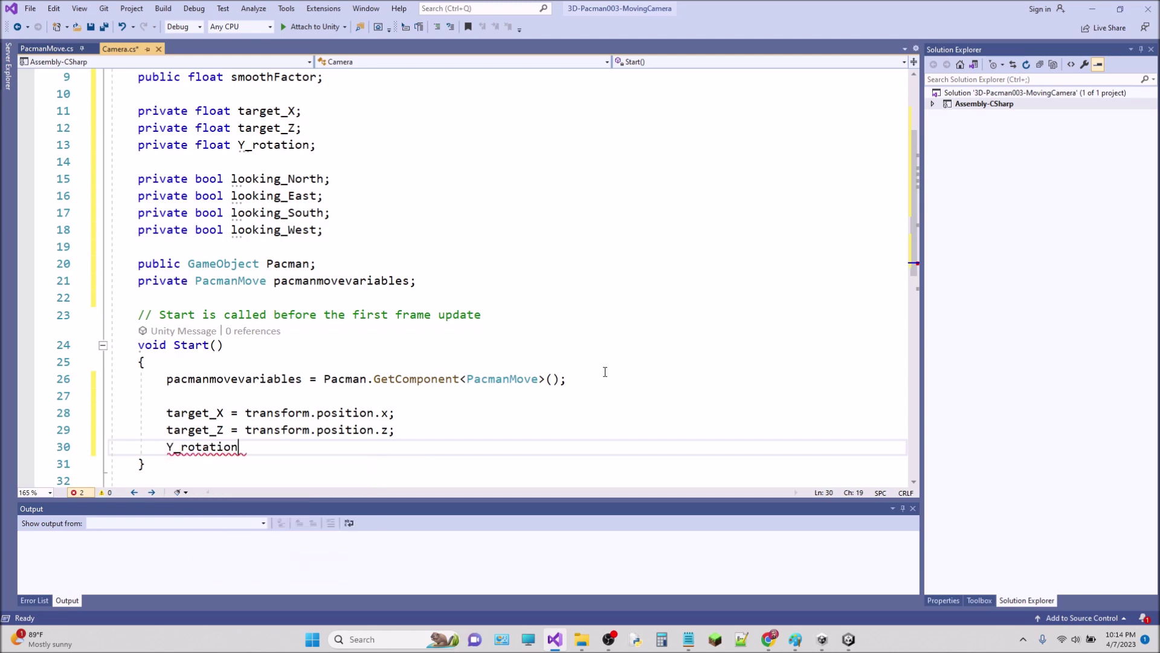
text( = tr)
key(Tab)
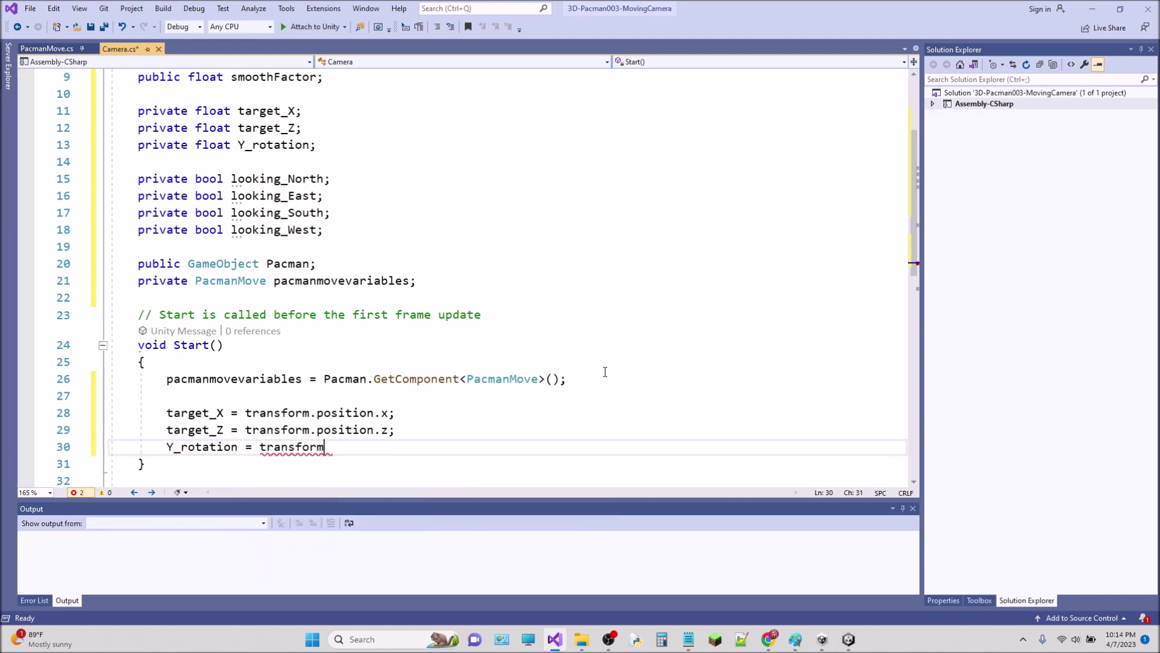
text(.eul)
key(Tab)
text(.)
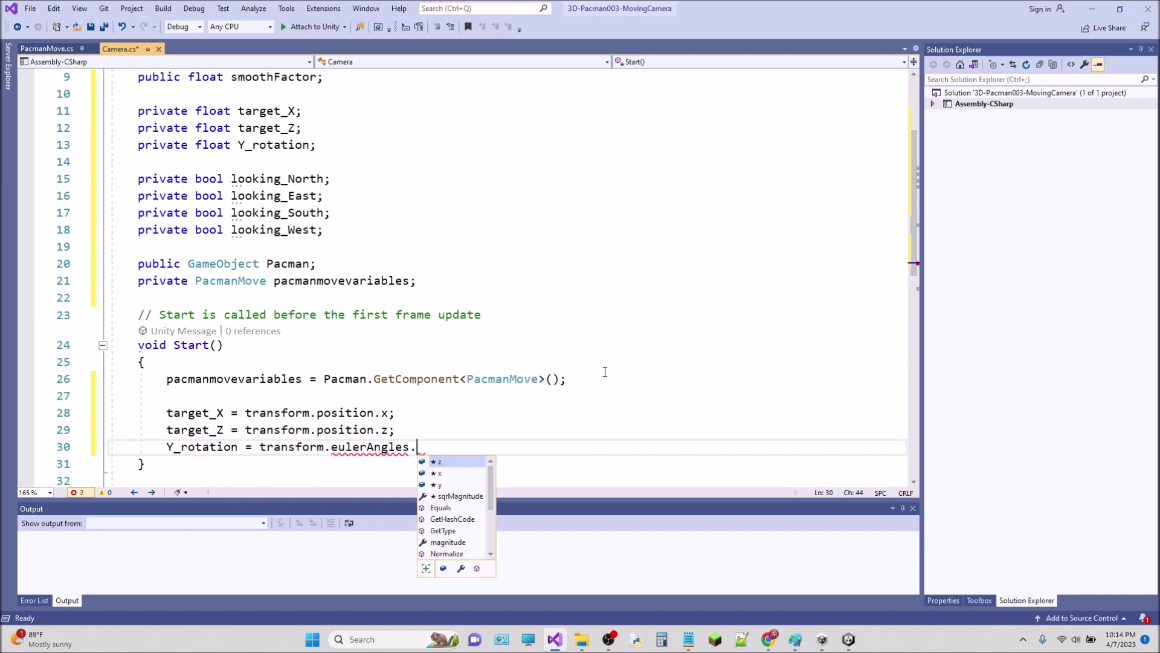
text(y)
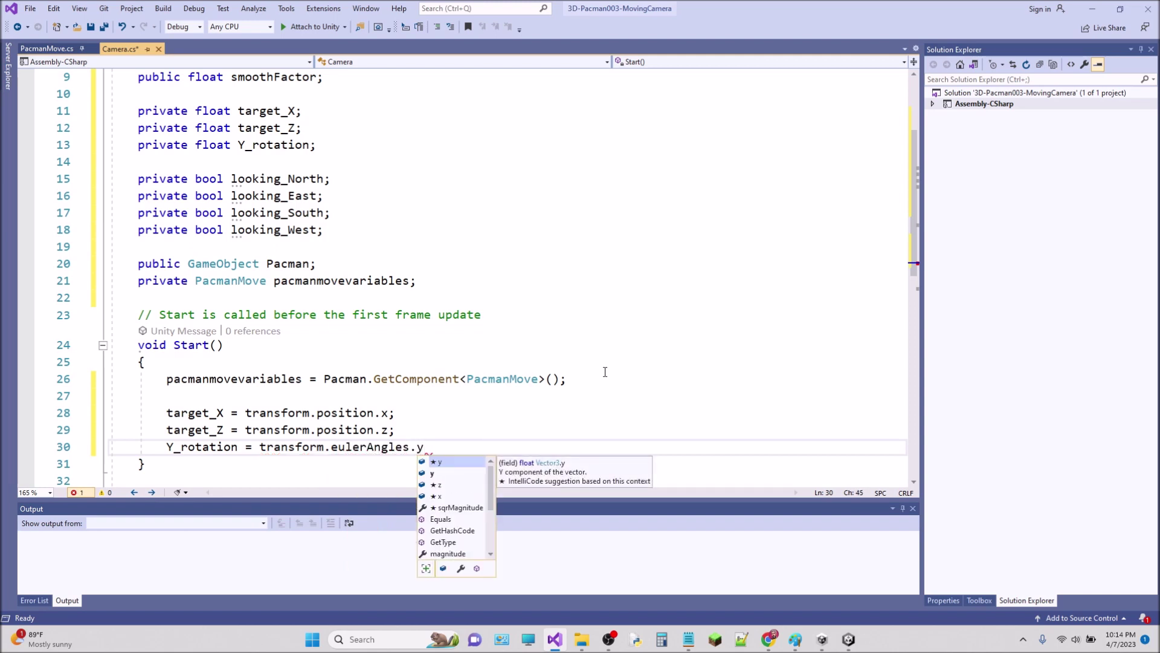
text(;)
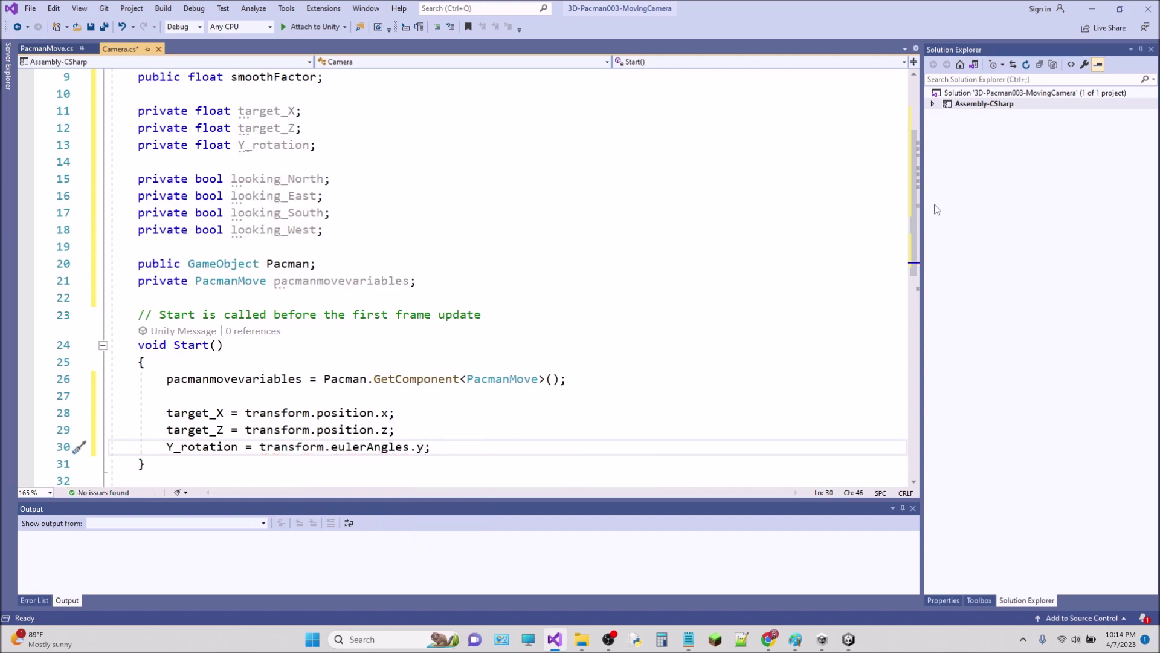
scroll(921, 246, down, 2)
Prefix Update on line 34 with 'Late' to make LateUpdate(), caret in its empty body
scroll(921, 246, down, 2)
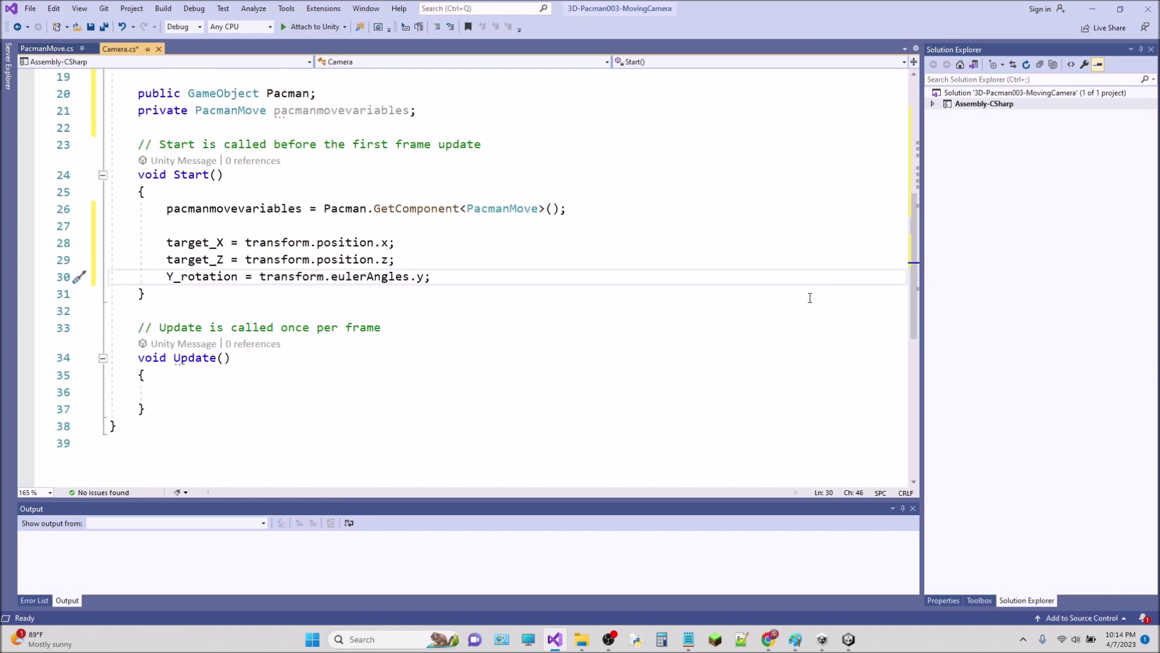
click(190, 245)
click(192, 260)
double_click(191, 259)
double_click(207, 277)
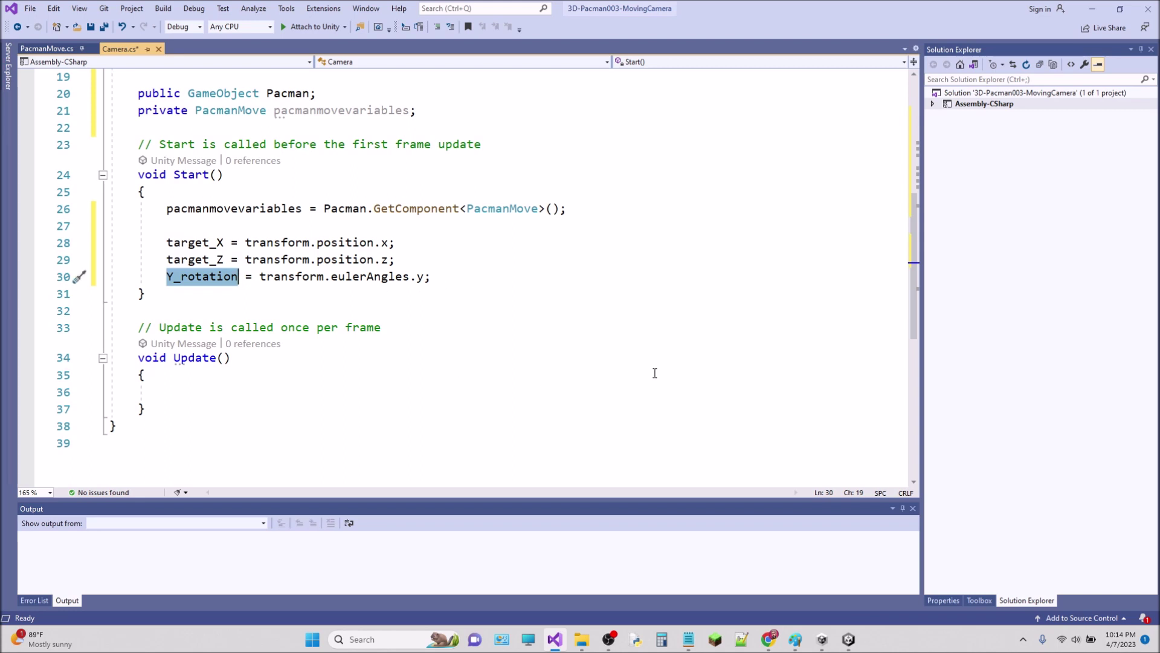
scroll(785, 308, down, 2)
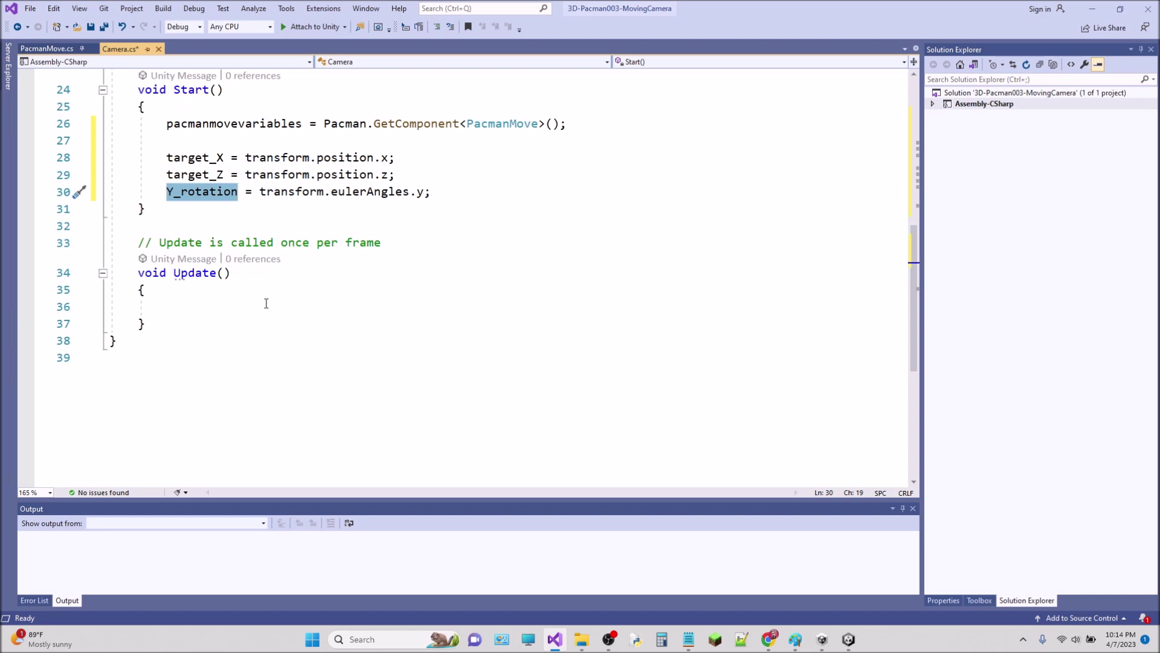
click(174, 272)
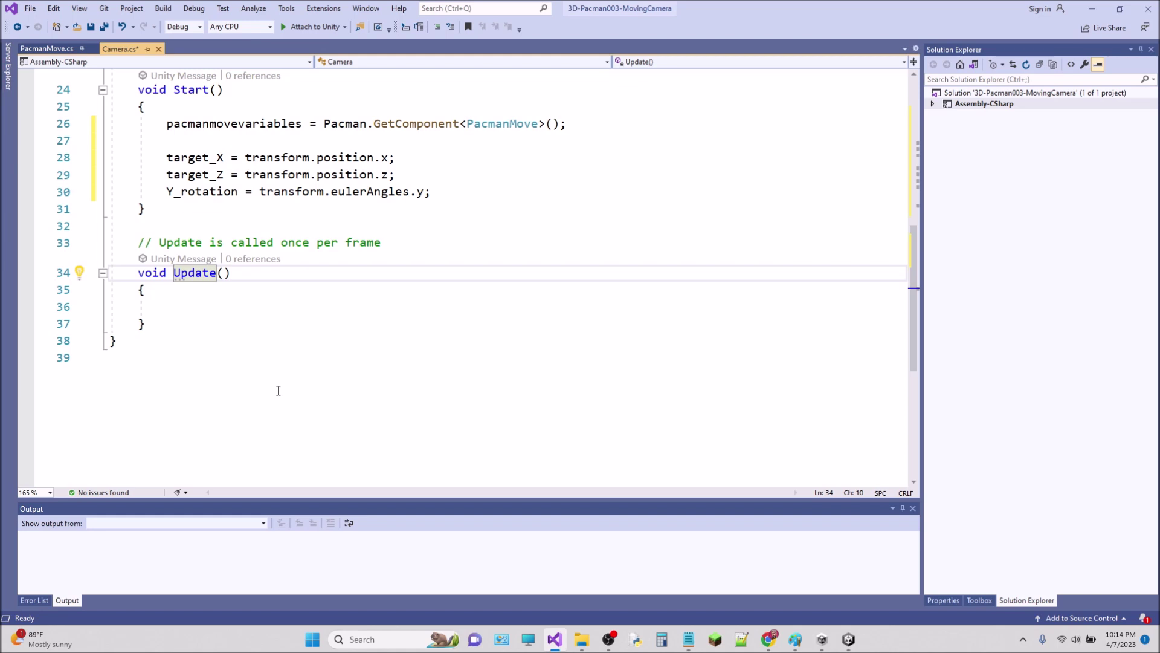
text(Late)
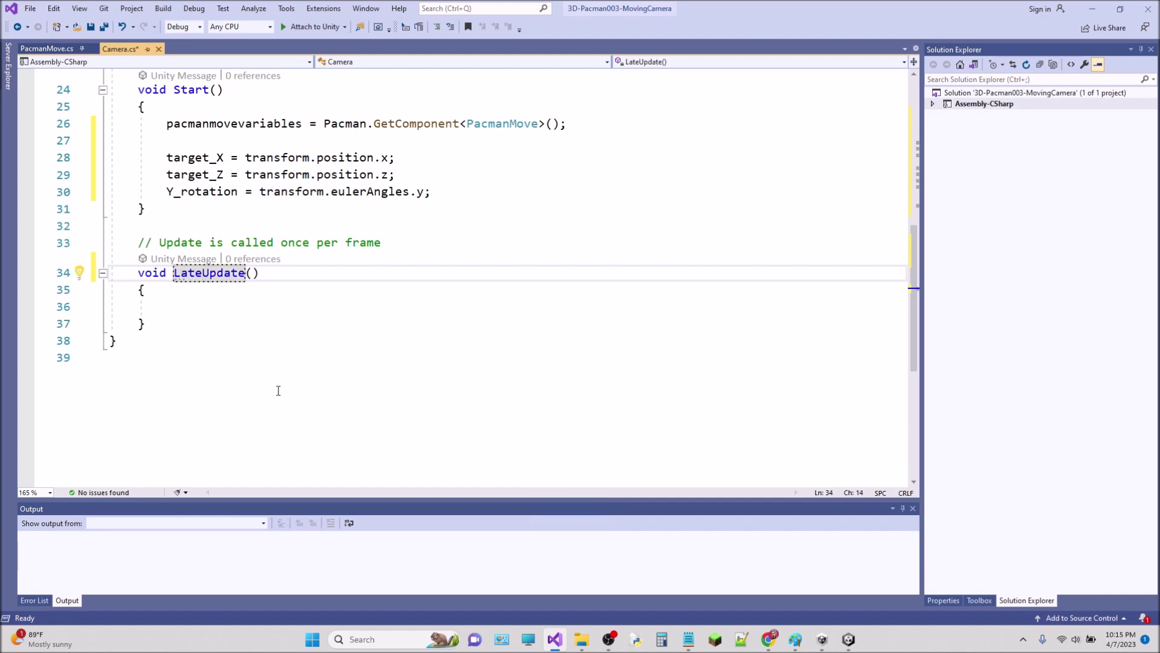
drag(207, 322, 134, 273)
click(222, 316)
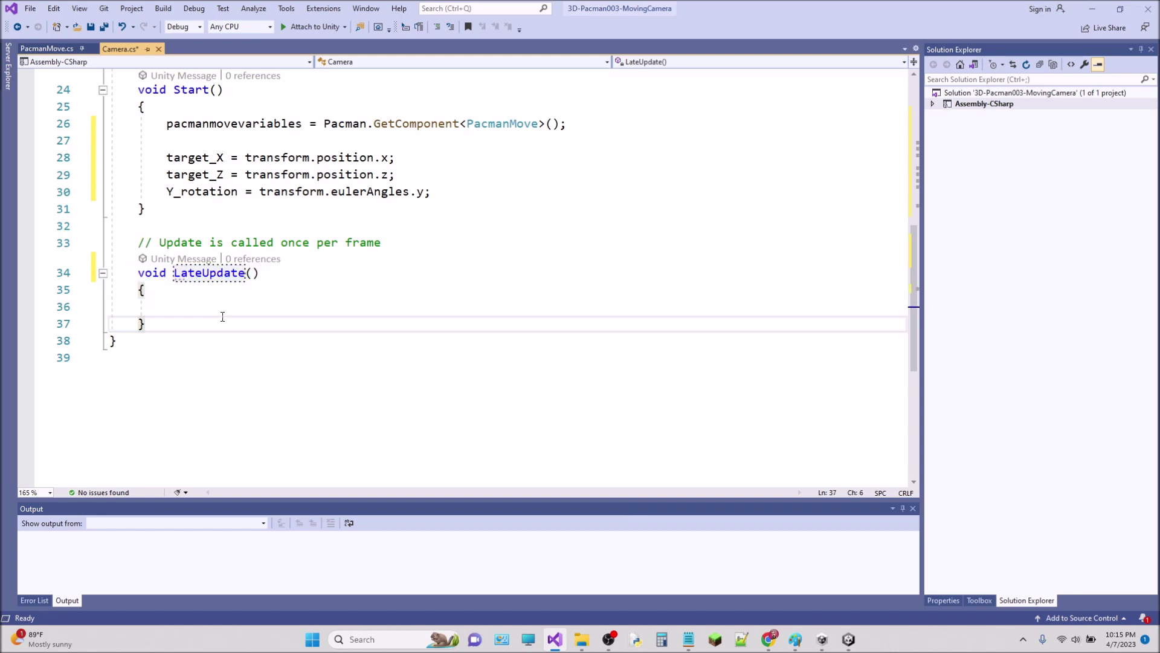
click(218, 306)
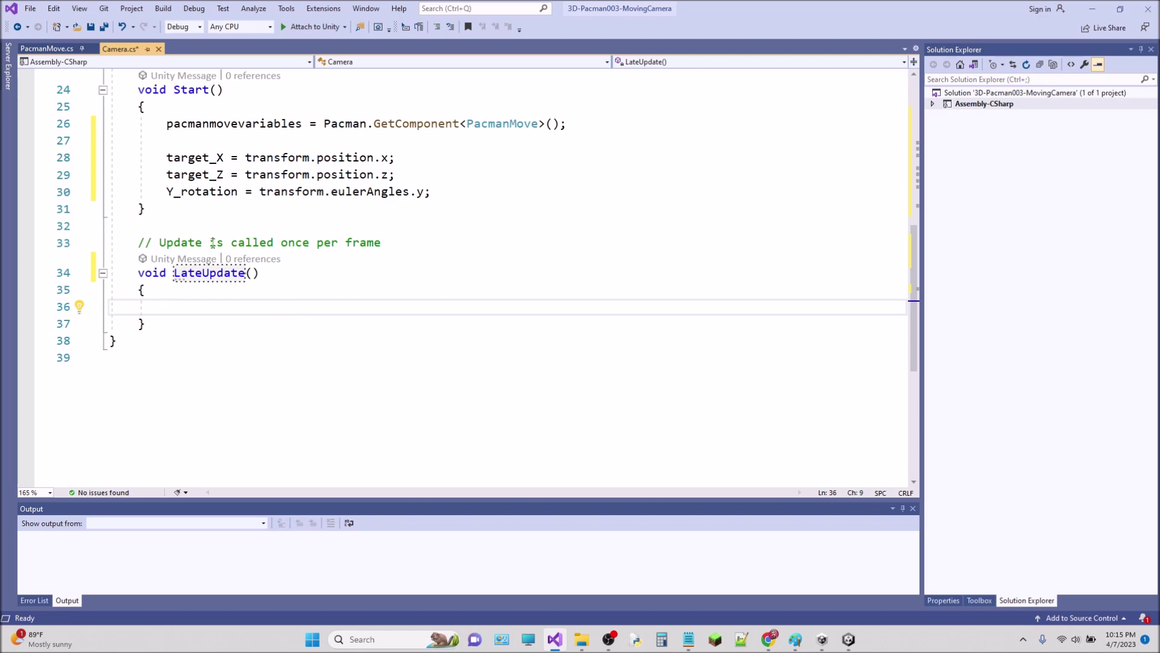
Declare public bool Get_looking_North() with braces after line 194 of PacmanMove.cs
click(47, 49)
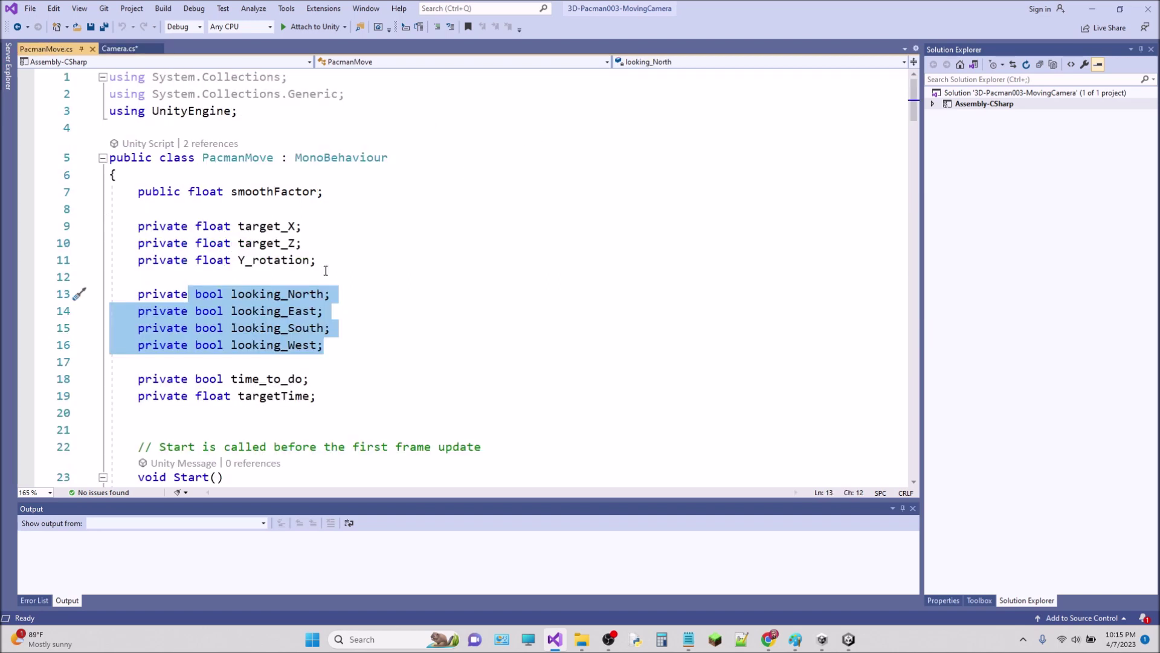
click(267, 294)
double_click(279, 336)
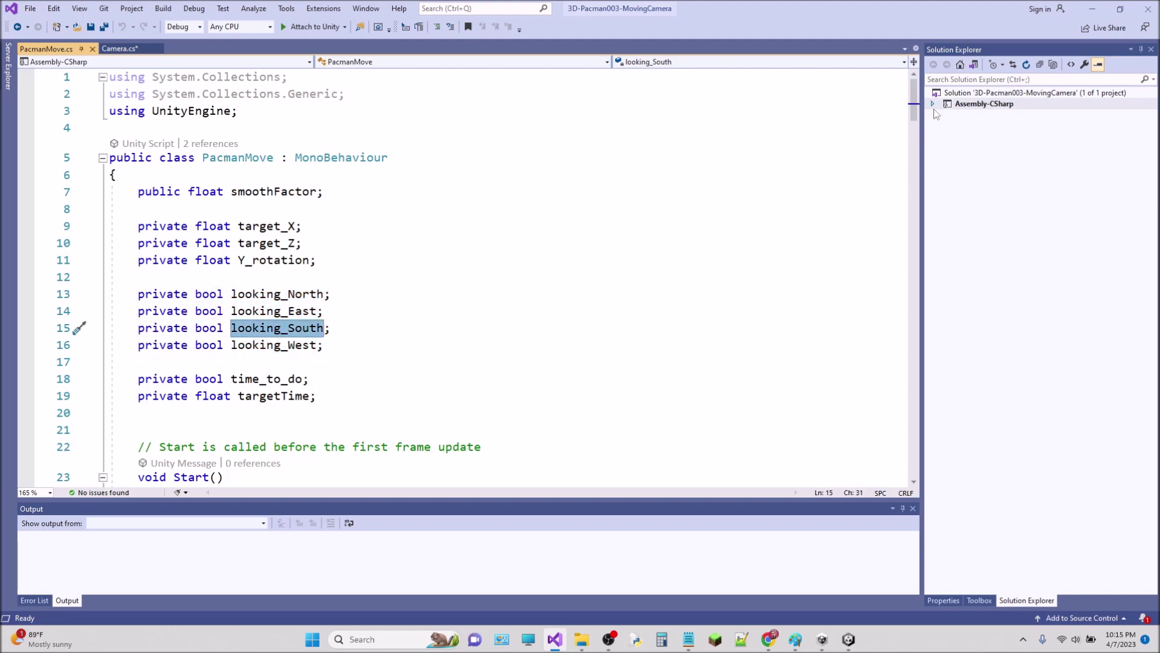
drag(916, 115, 904, 432)
click(175, 373)
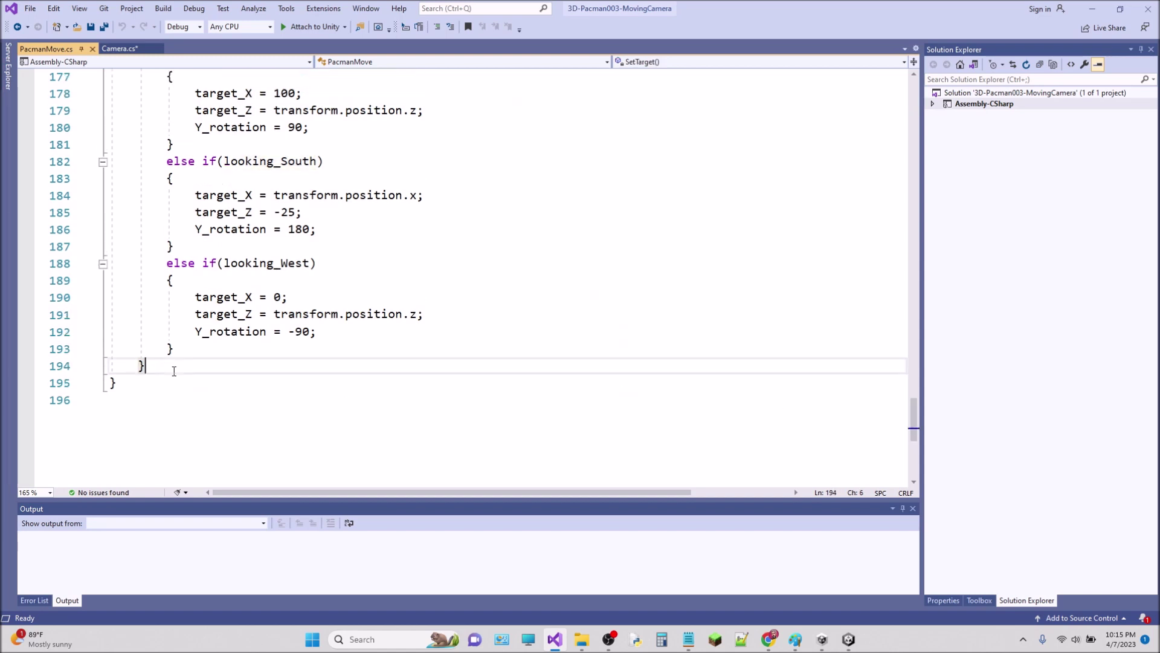
key(Return)
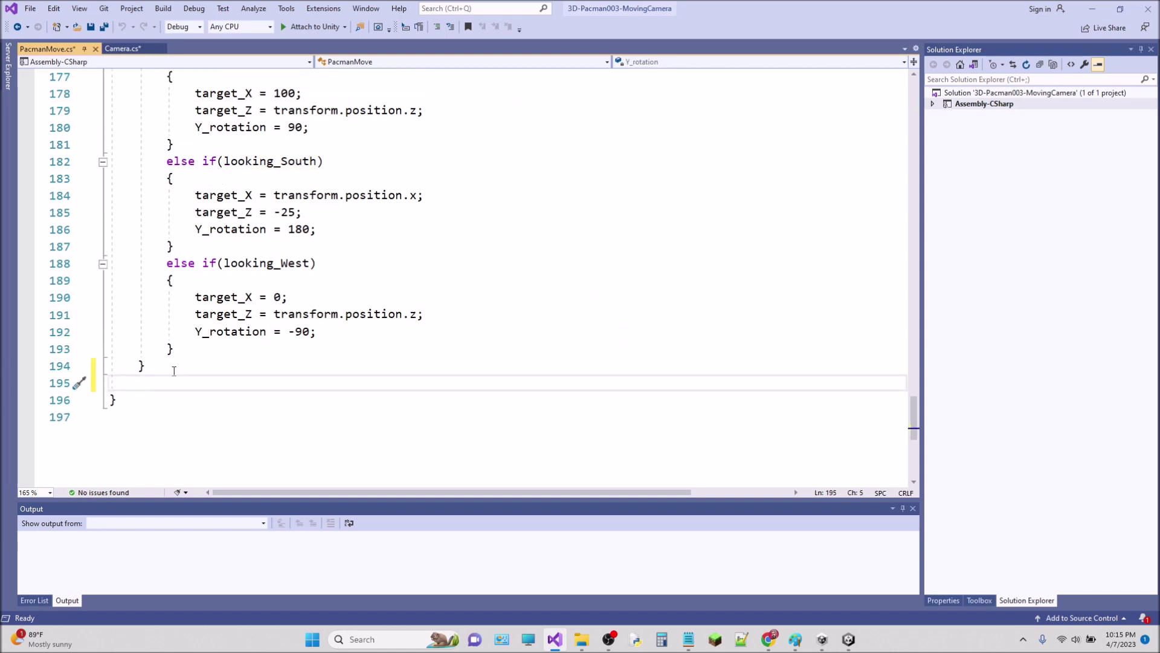
text(public bool Get)
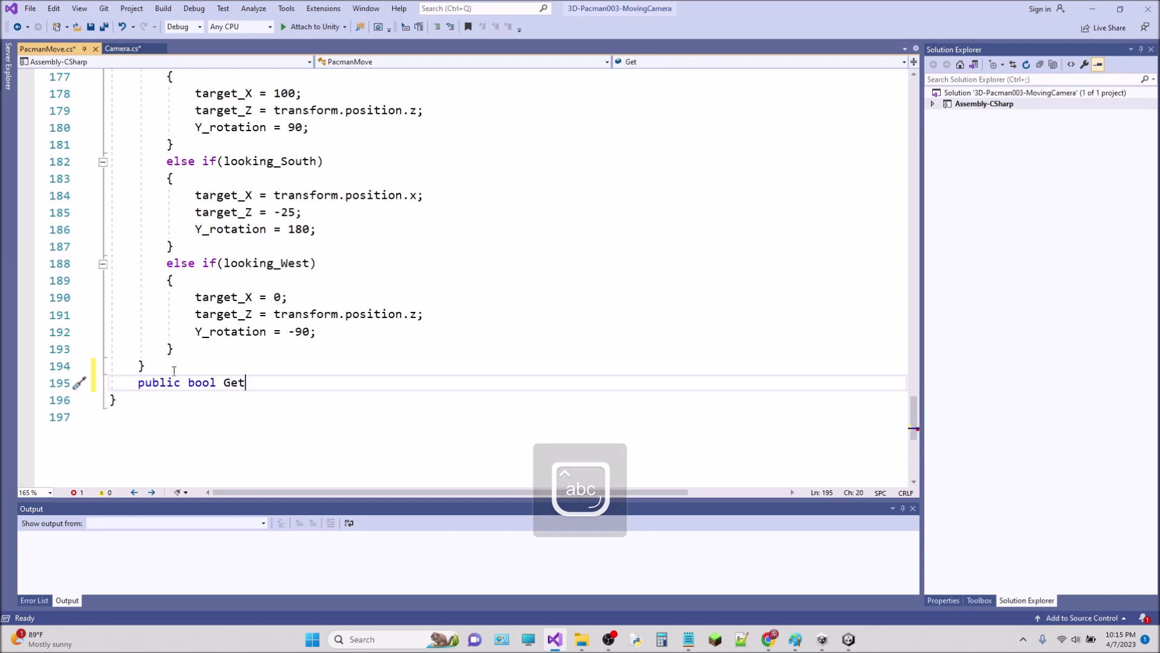
text(_looking)
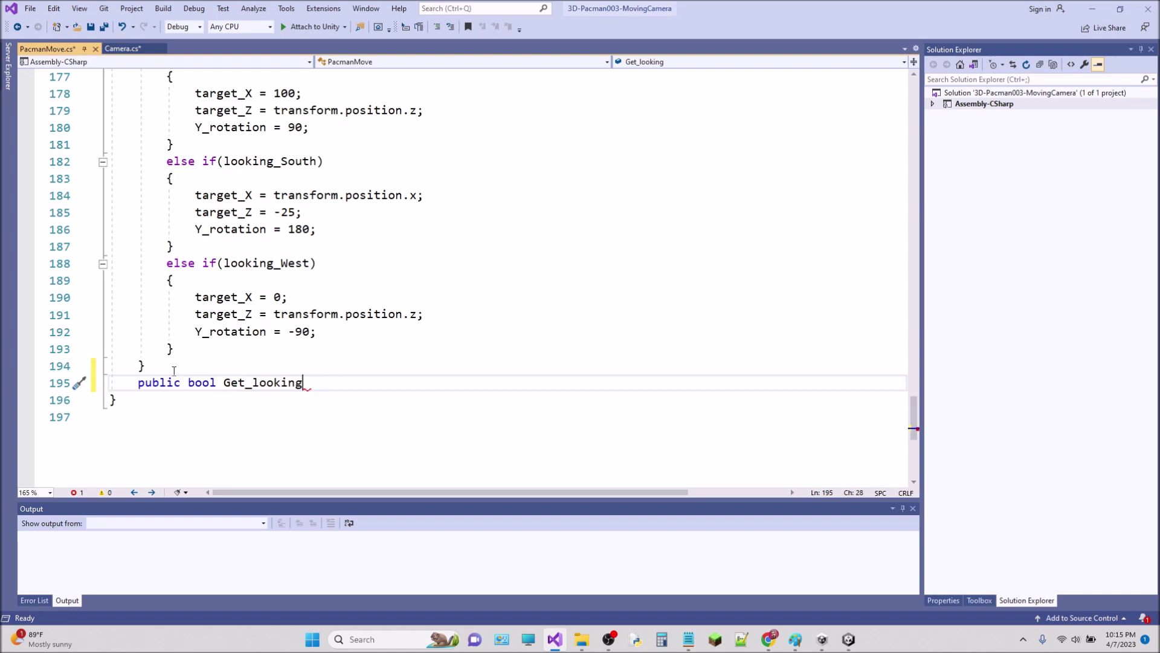
text(_)
key(Caps_Lock)
text(North()
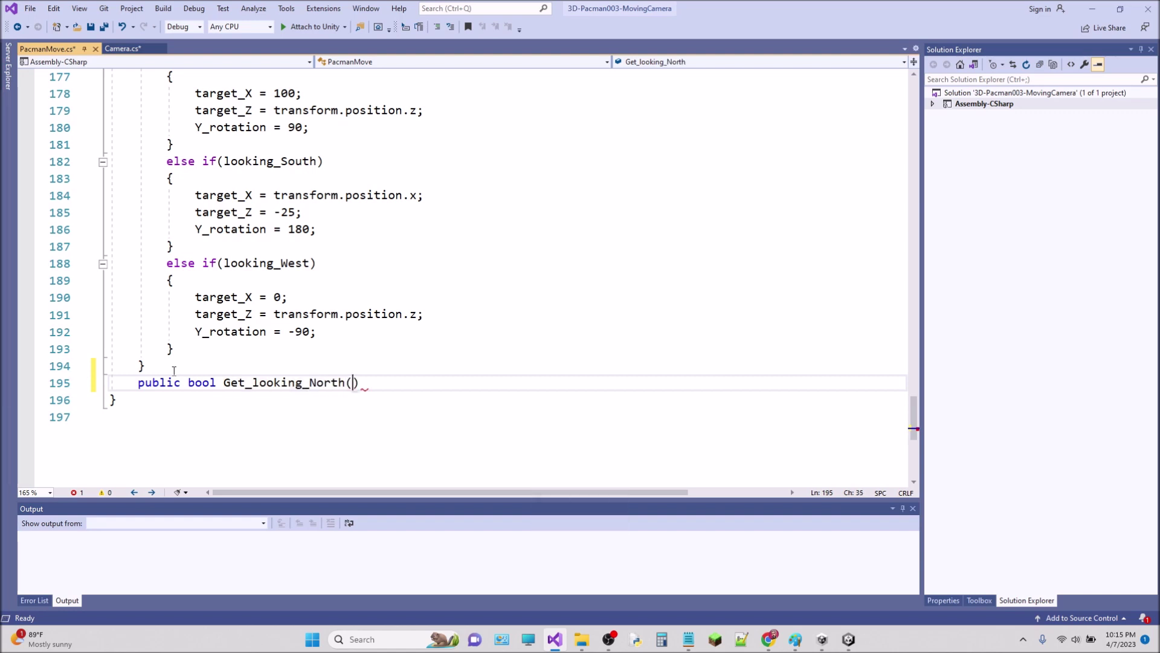
key(End)
key(Return)
text({)
key(Return)
Make Get_looking_North's body return looking_North
click(195, 399)
double_click(195, 398)
scroll(907, 401, down, 2)
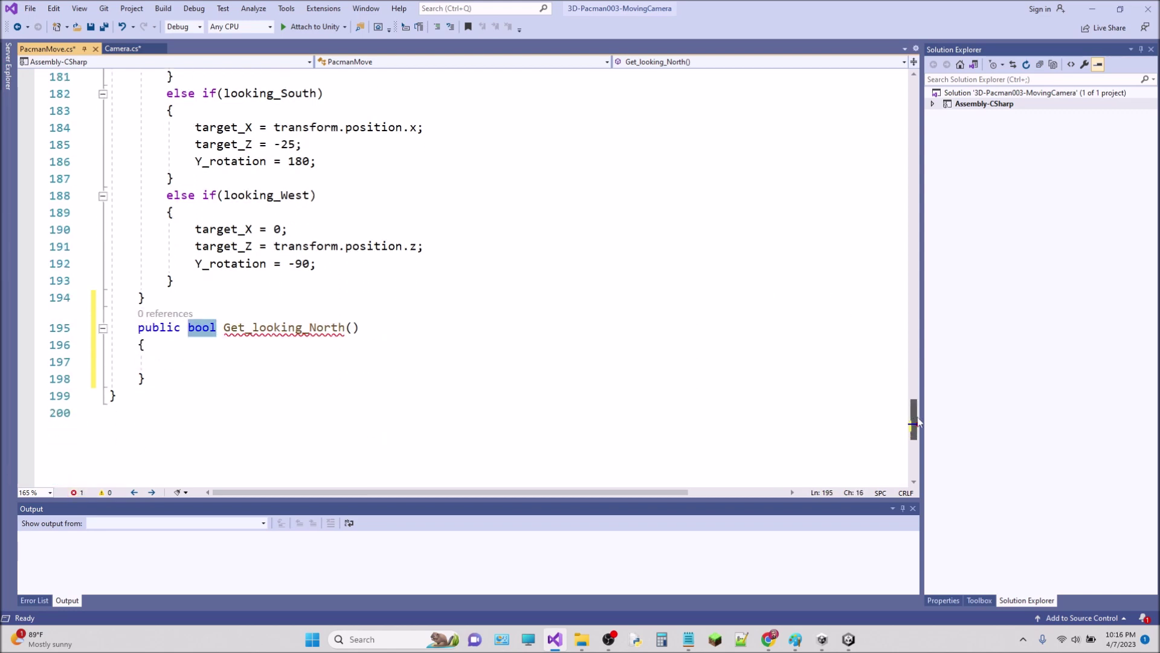
click(201, 347)
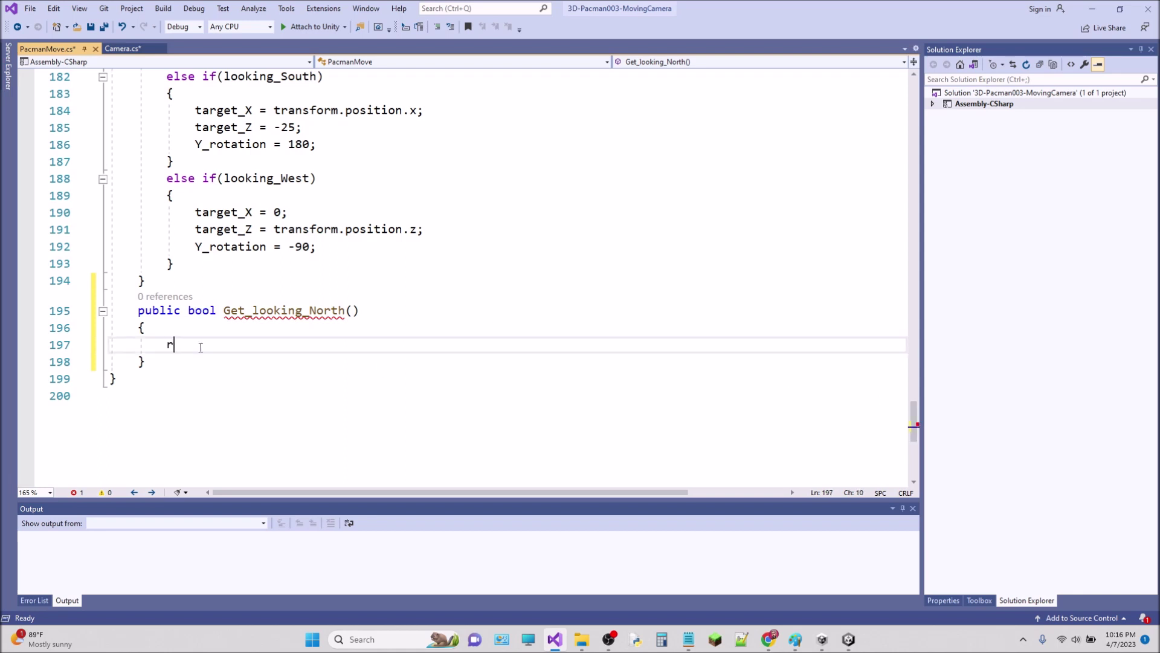
text(return )
text(lo)
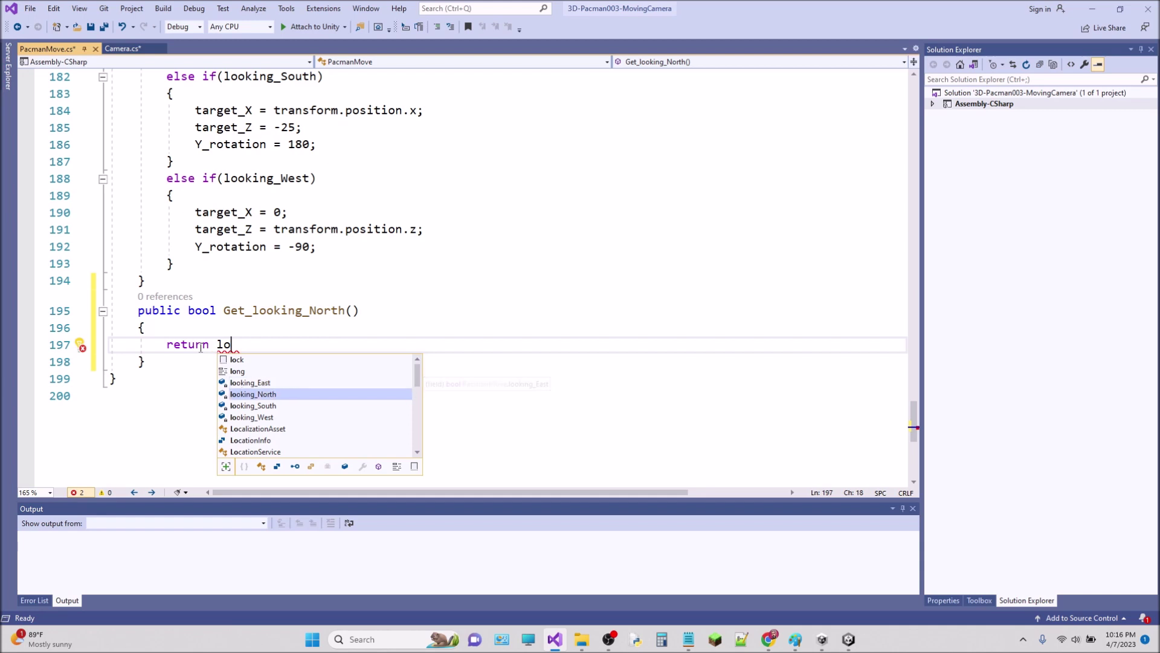
key(Tab)
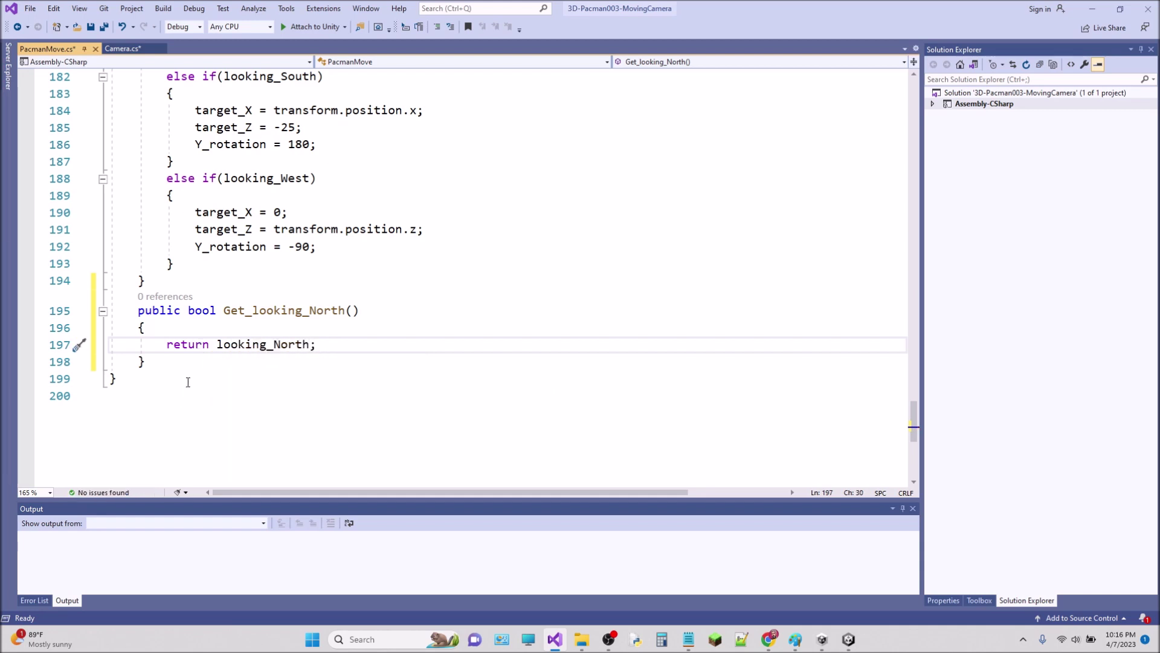
double_click(257, 352)
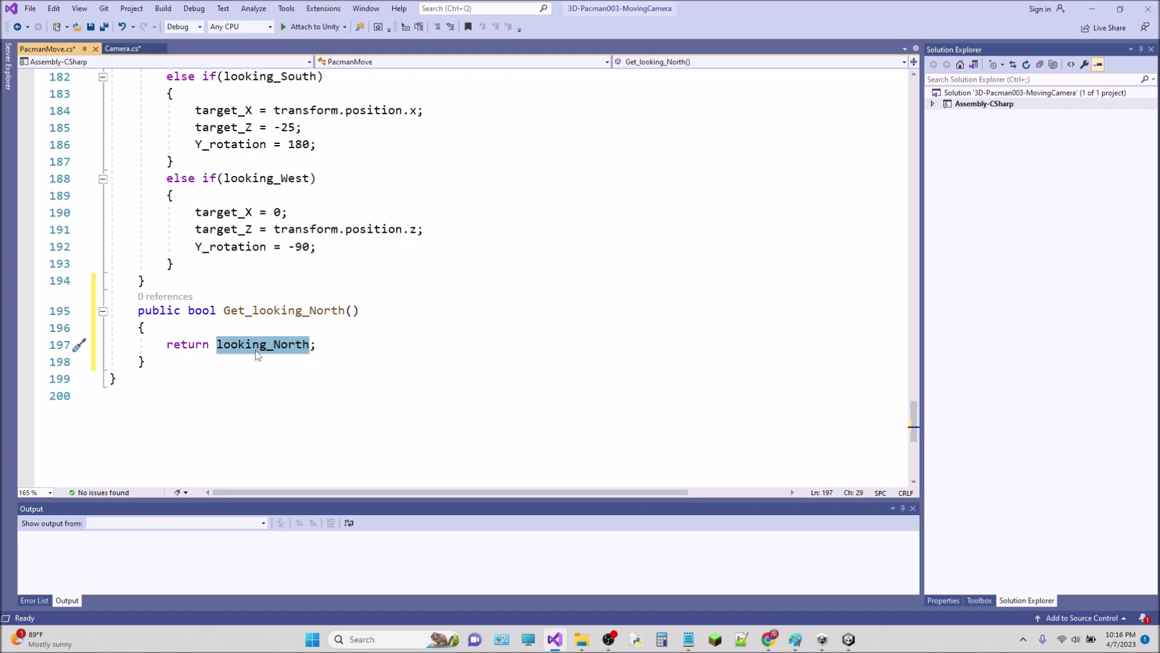
Check the looking_North field in Camera.cs, then return to PacmanMove.cs
key(ctrl+Tab)
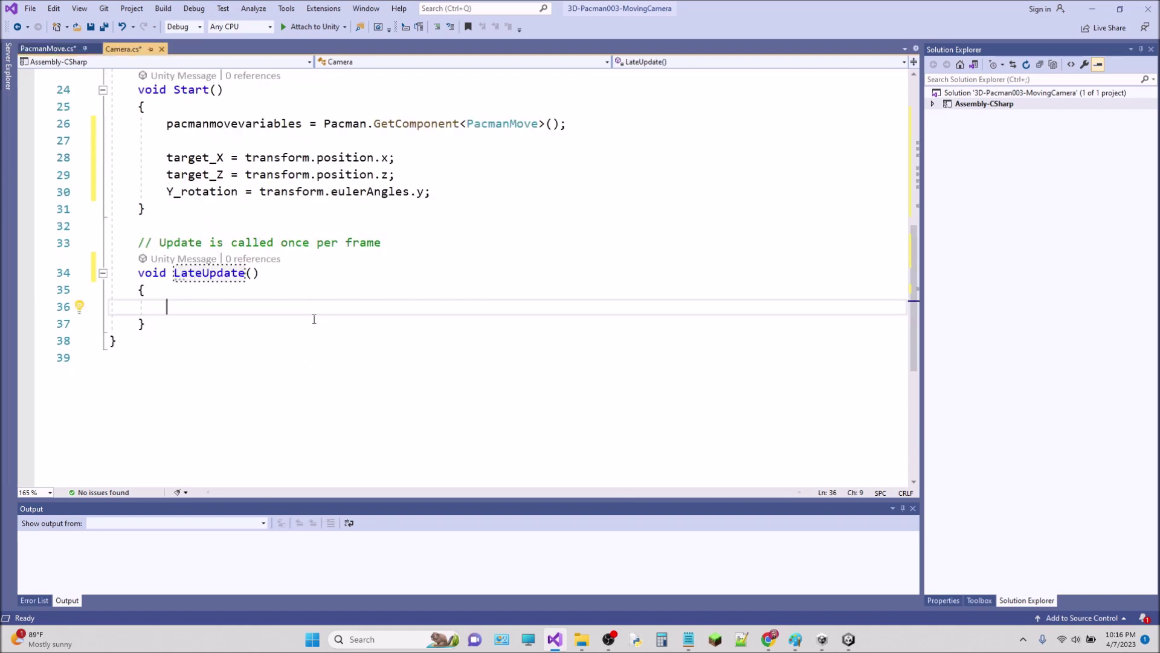
scroll(870, 303, up, 2)
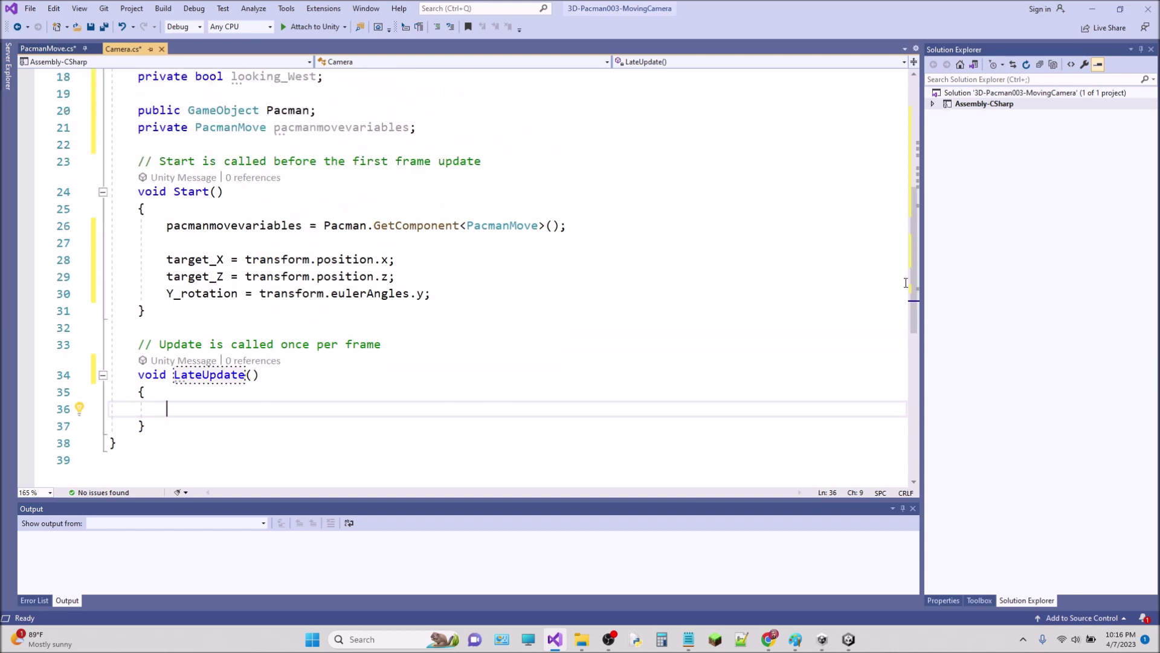
scroll(753, 263, up, 1)
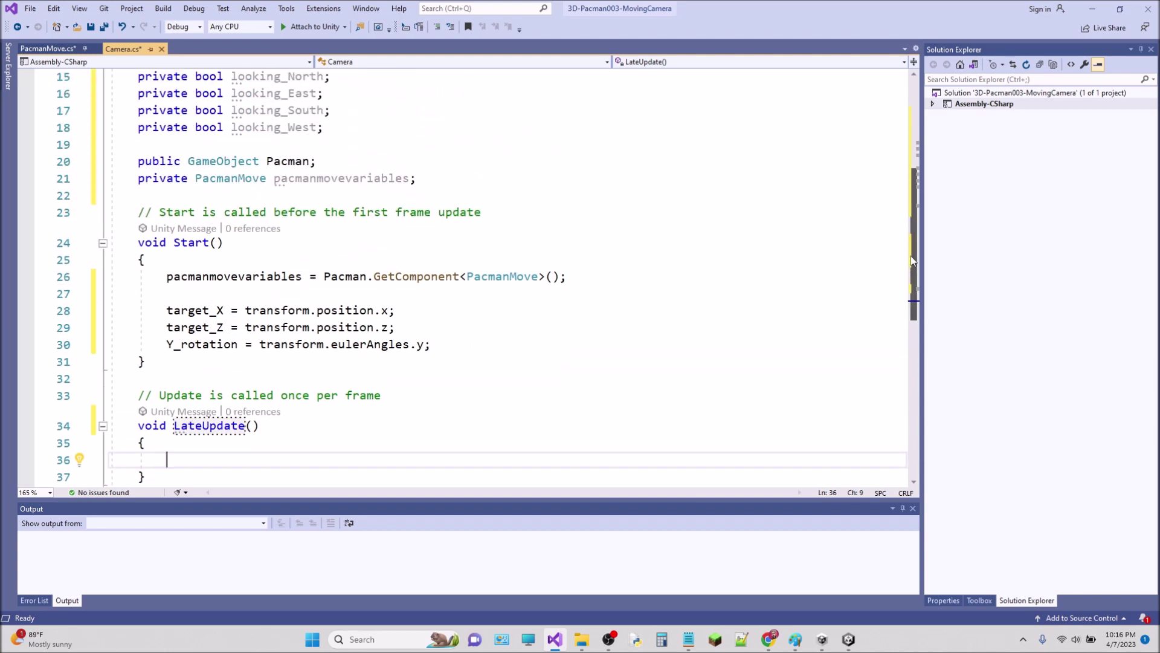
scroll(484, 212, up, 2)
double_click(262, 164)
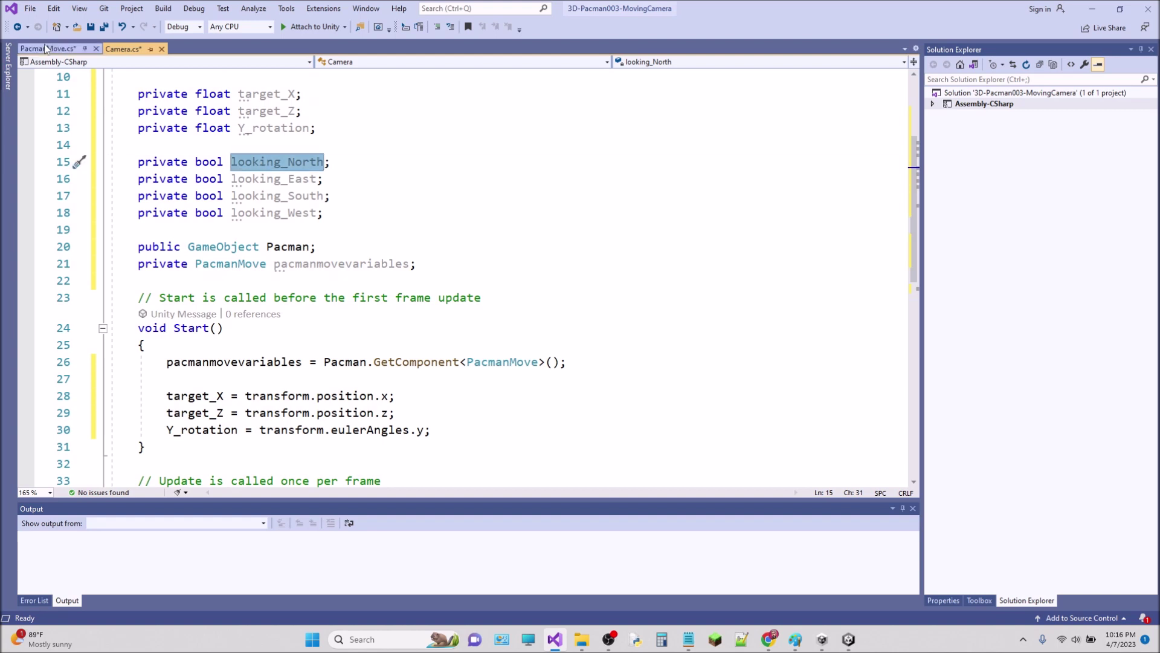
scroll(544, 211, down, 3)
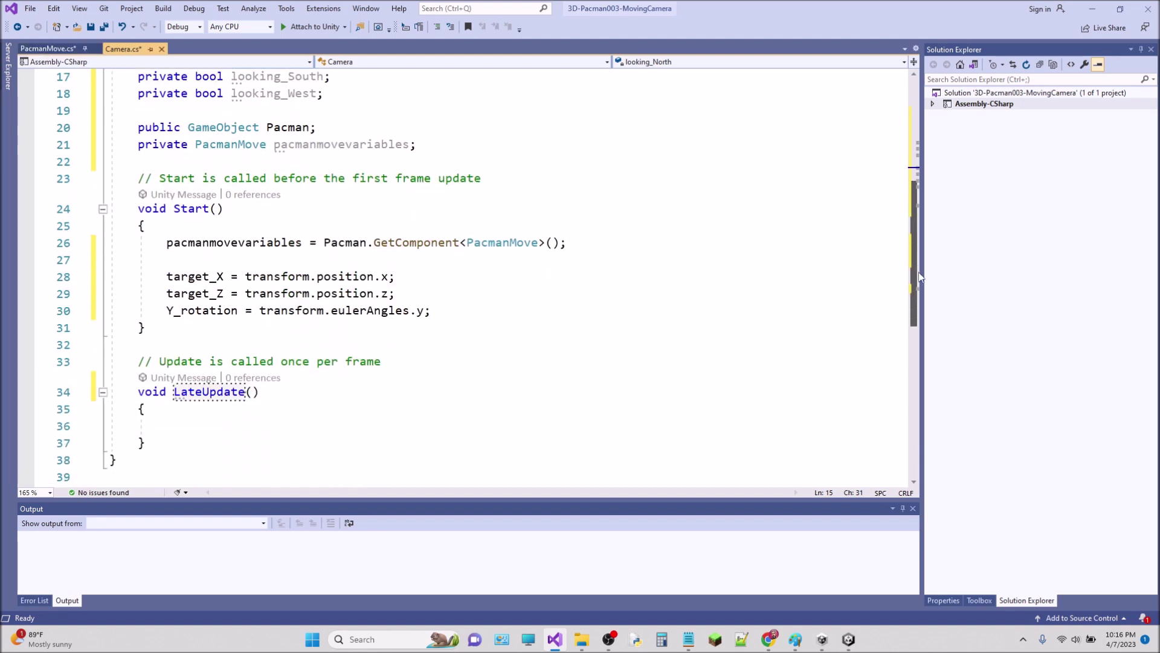
scroll(405, 153, down, 2)
click(54, 49)
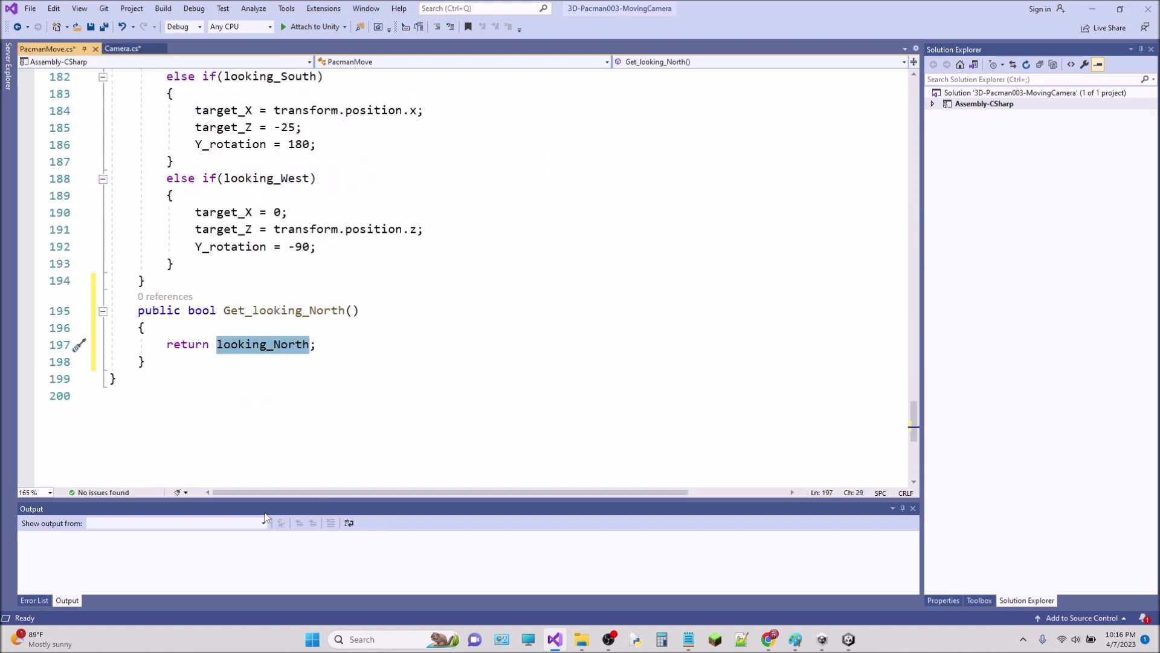
Paste copies of the Get_looking_North method below it
click(154, 360)
drag(154, 360, 130, 310)
key(ctrl+c)
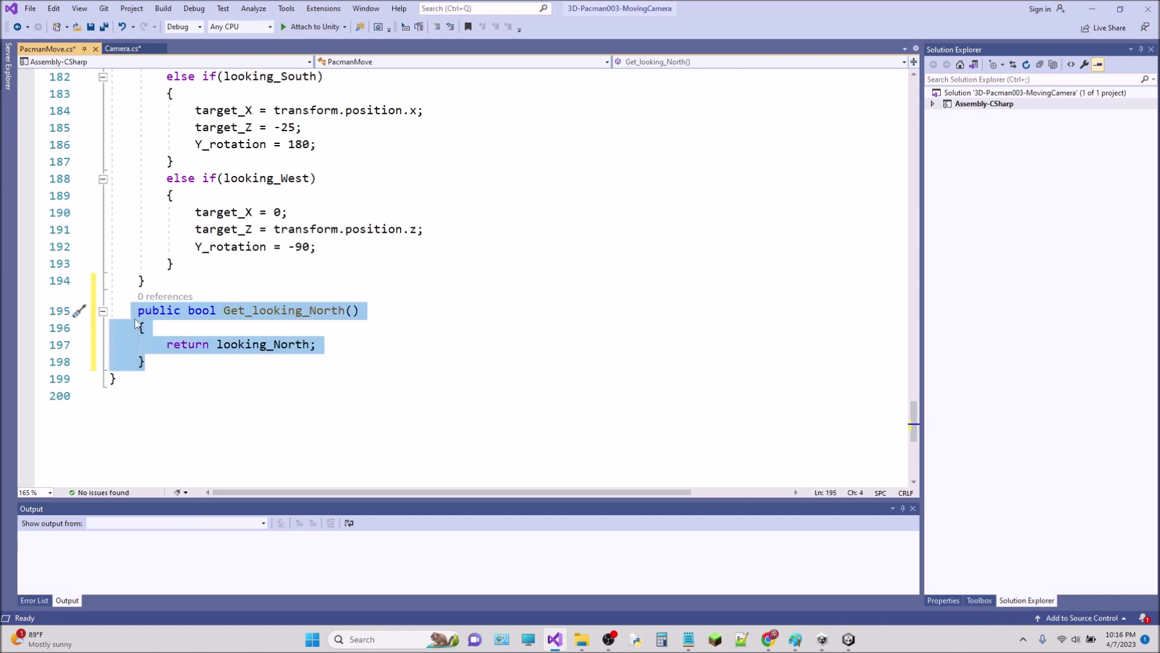
click(162, 361)
key(ctrl+v)
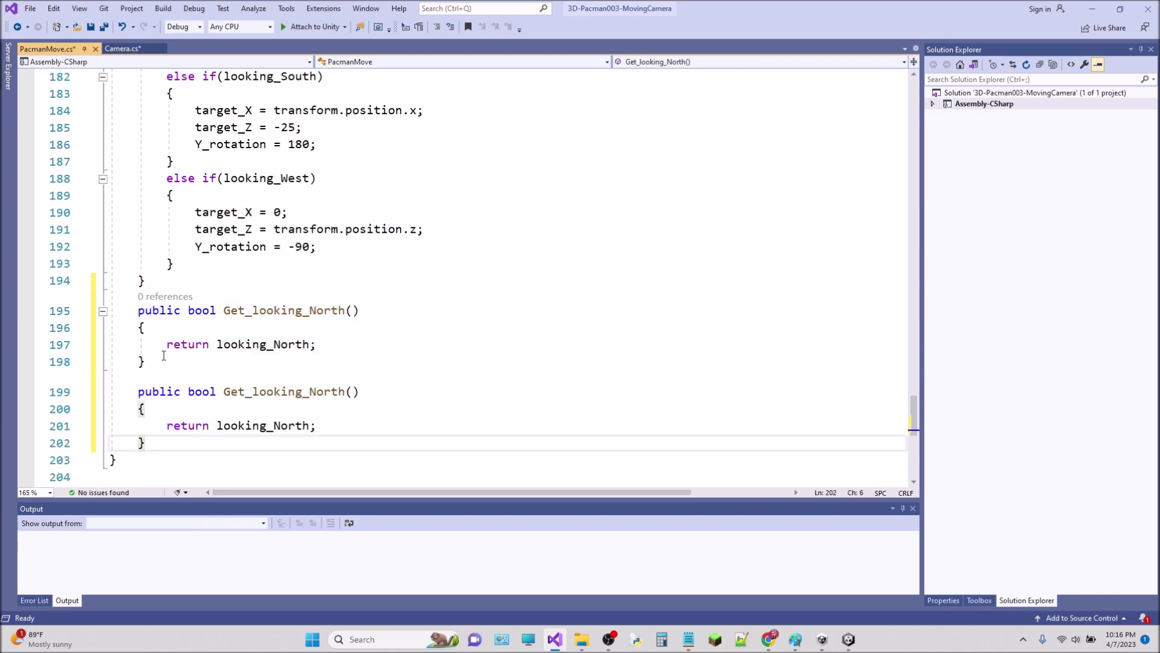
key(ctrl+v)
key(ctrl+v)
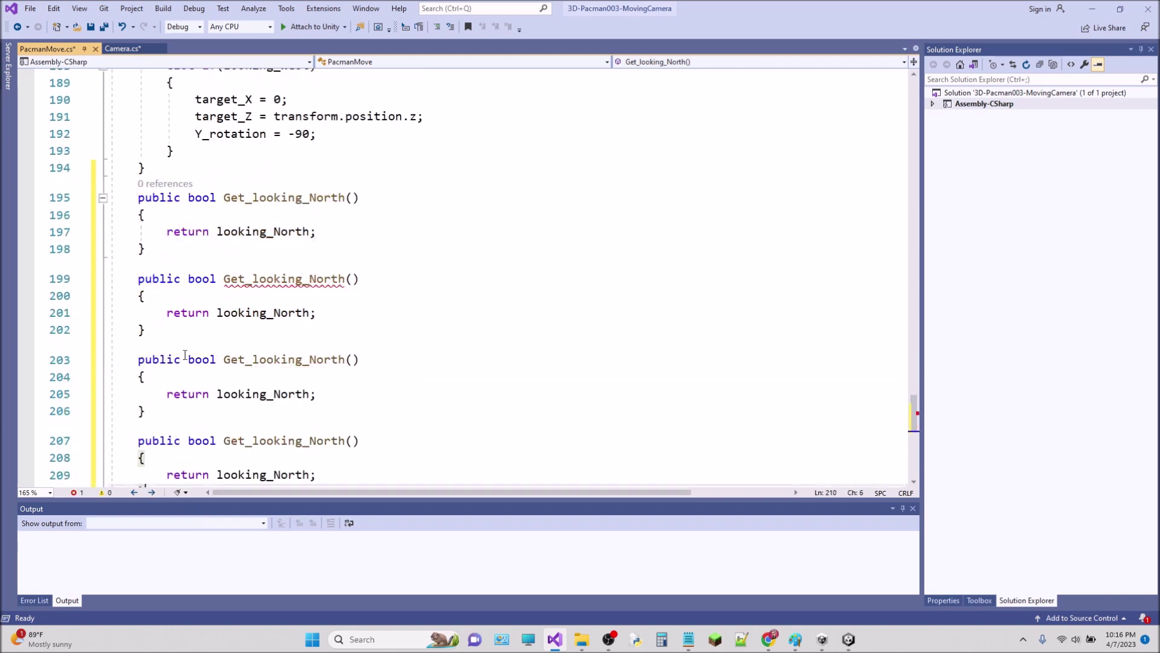
Turn the first copy into Get_looking_East returning looking_East
click(332, 280)
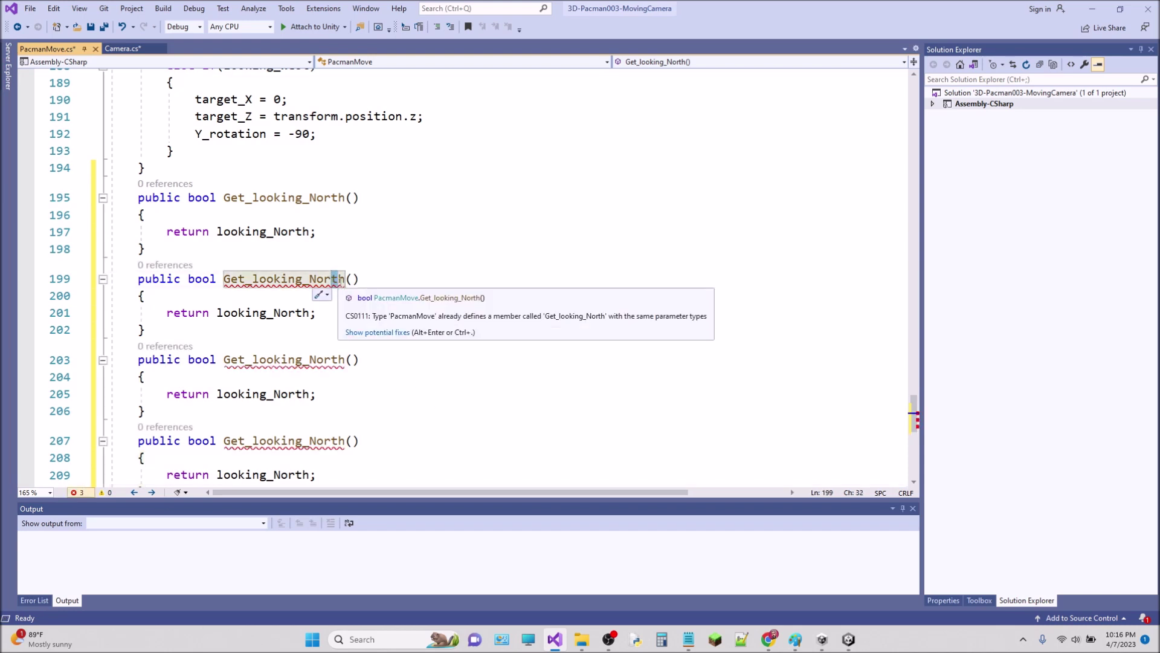
drag(332, 279, 318, 279)
text(East)
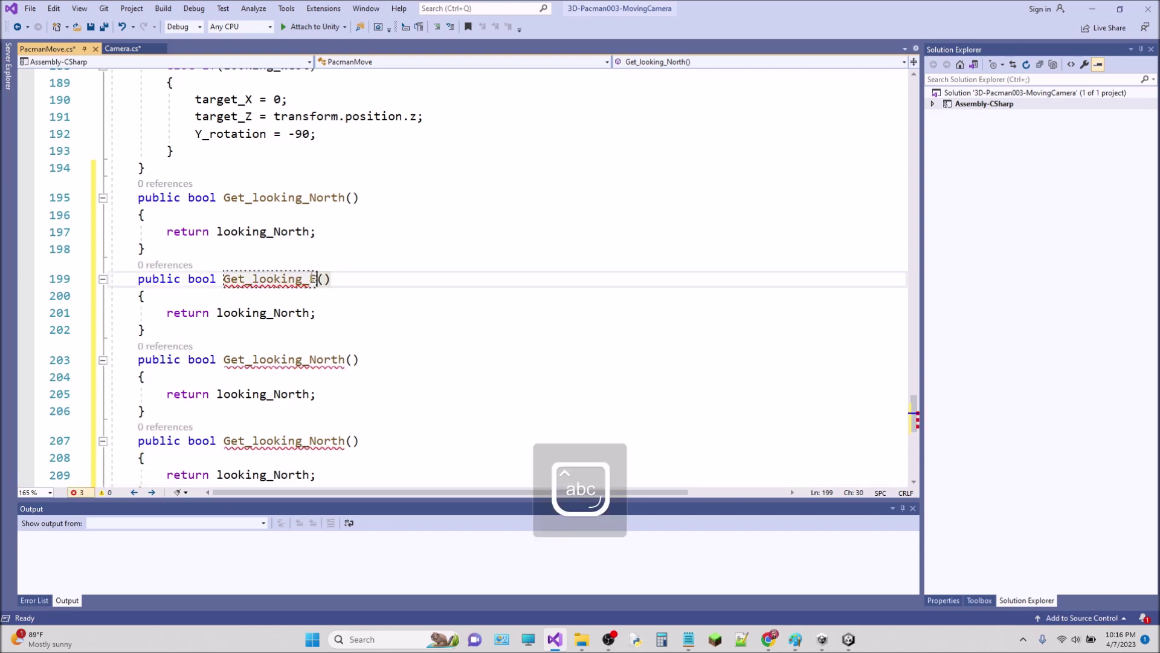
drag(315, 313, 273, 312)
text(Easr)
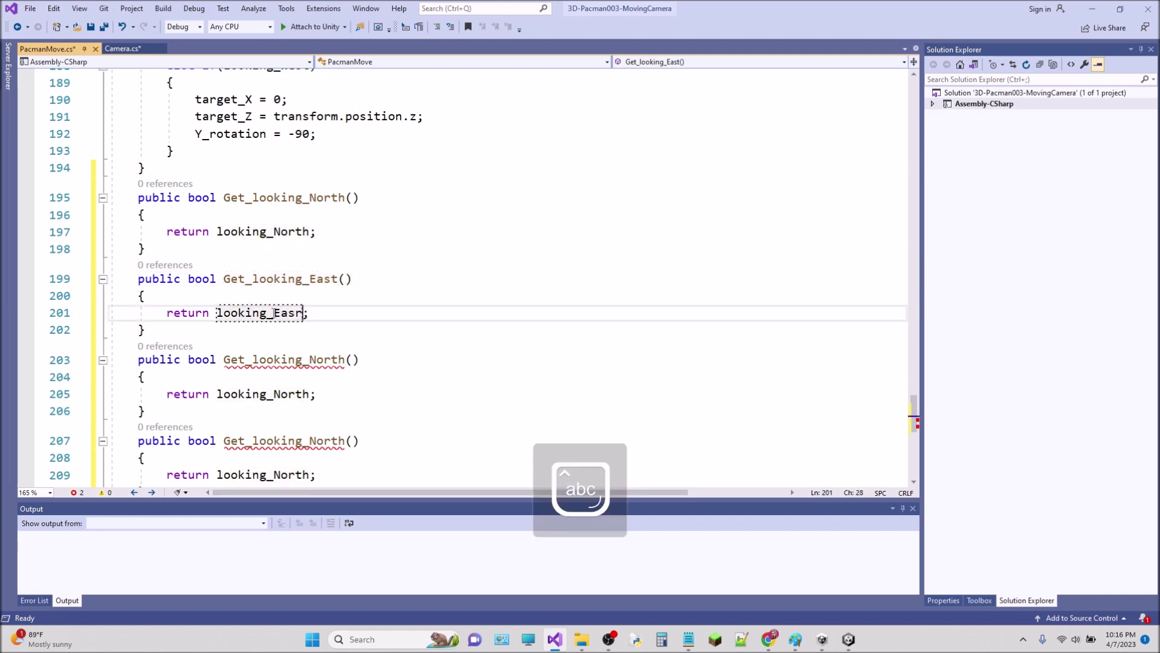
key(BackSpace)
text(t)
Rename the second copy to Get_looking_South returning looking_South
drag(331, 359, 309, 360)
text(Sou)
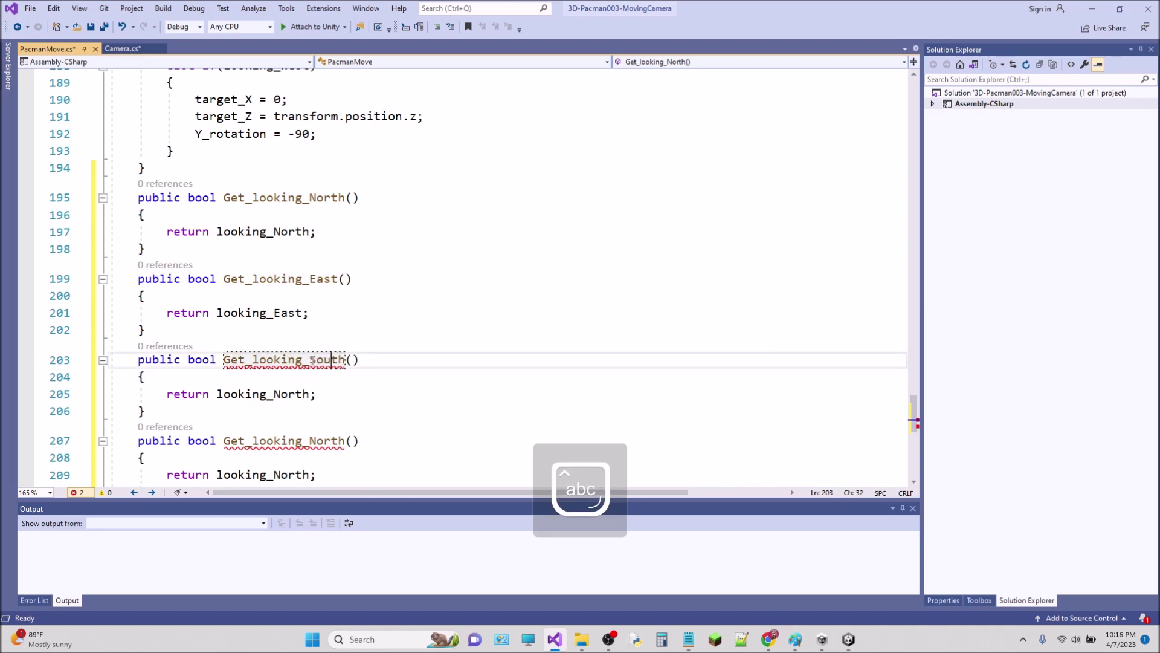
drag(295, 394, 274, 395)
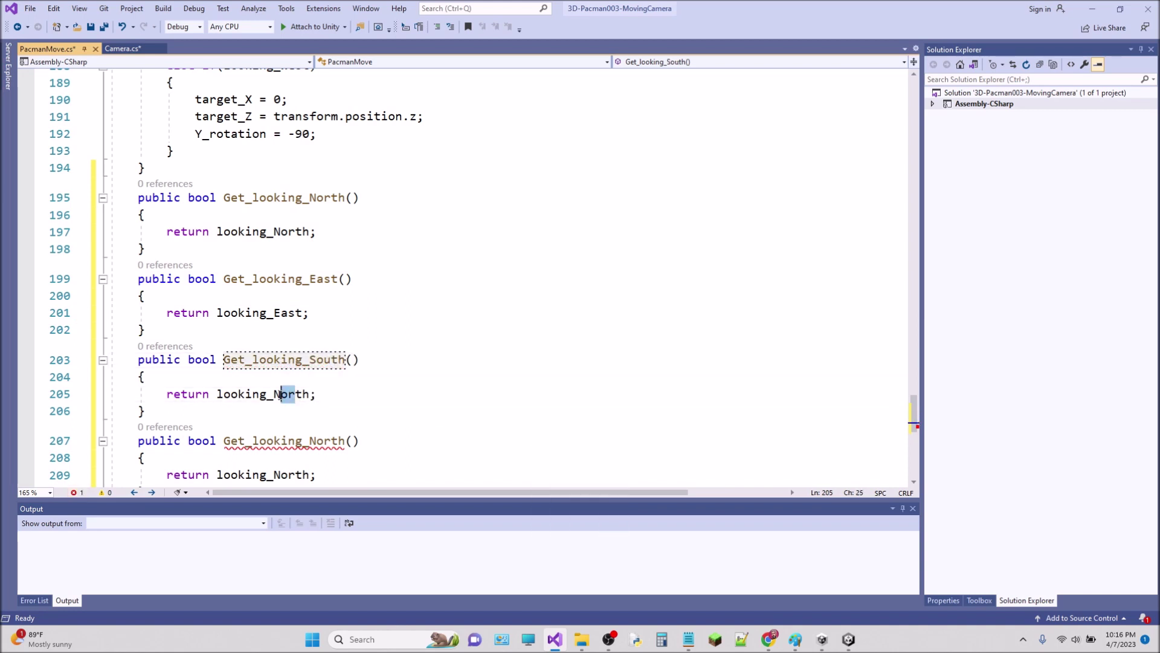
key(Caps_Lock)
text(S)
key(Caps_Lock)
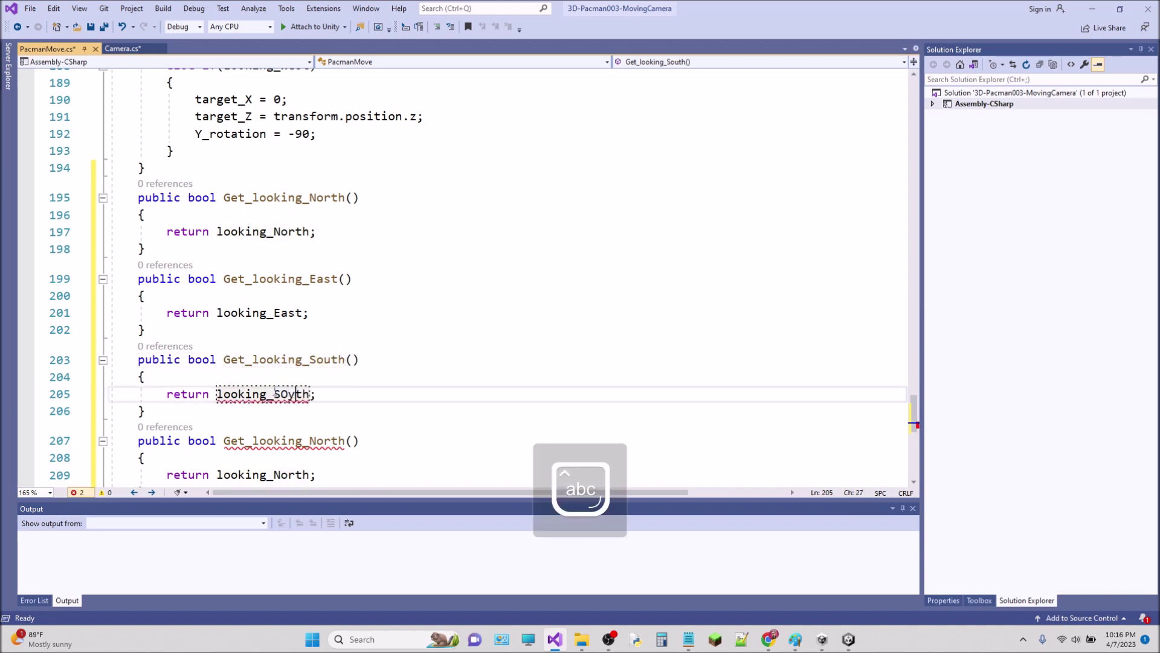
text(ou)
Rename the third copy to Get_looking_West returning looking_West
mouse_move(332, 444)
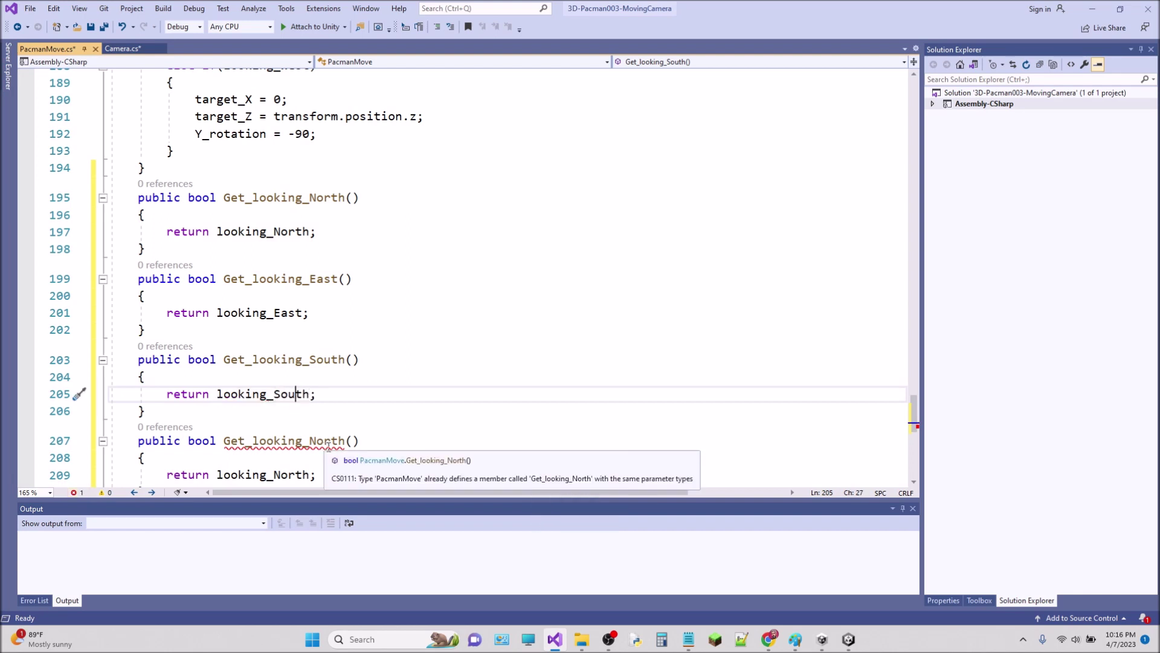
drag(343, 441, 310, 441)
key(Caps_Lock)
text(W)
key(Caps_Lock)
text(s)
key(BackSpace)
text(est)
drag(309, 475, 274, 475)
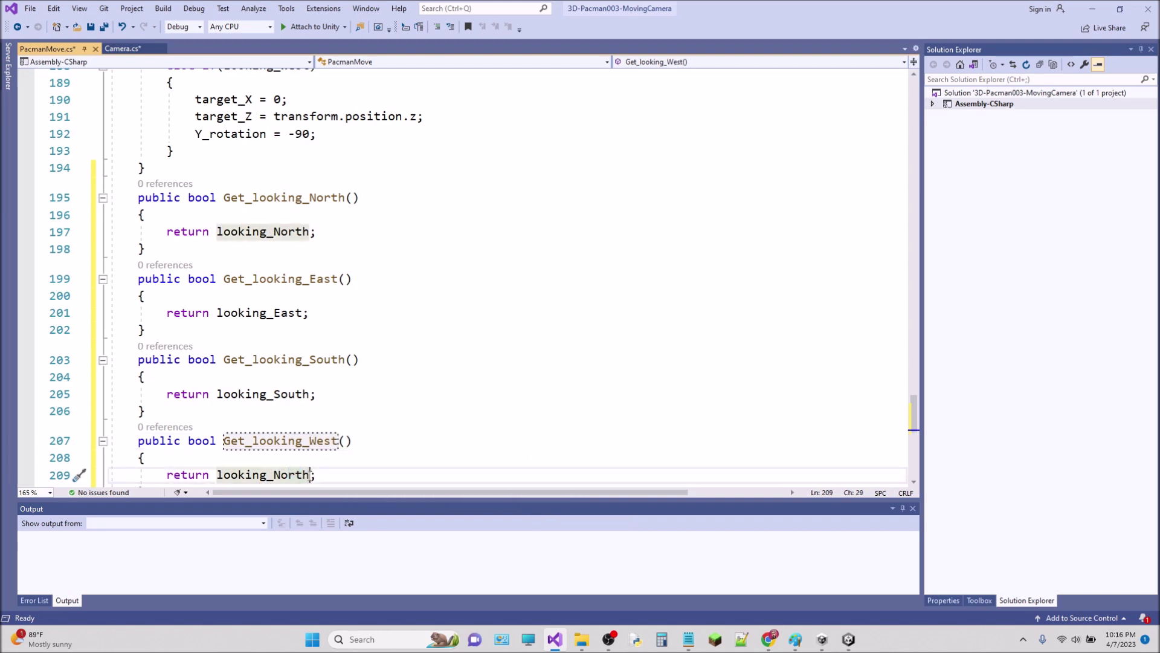
key(Caps_Lock)
text(West)
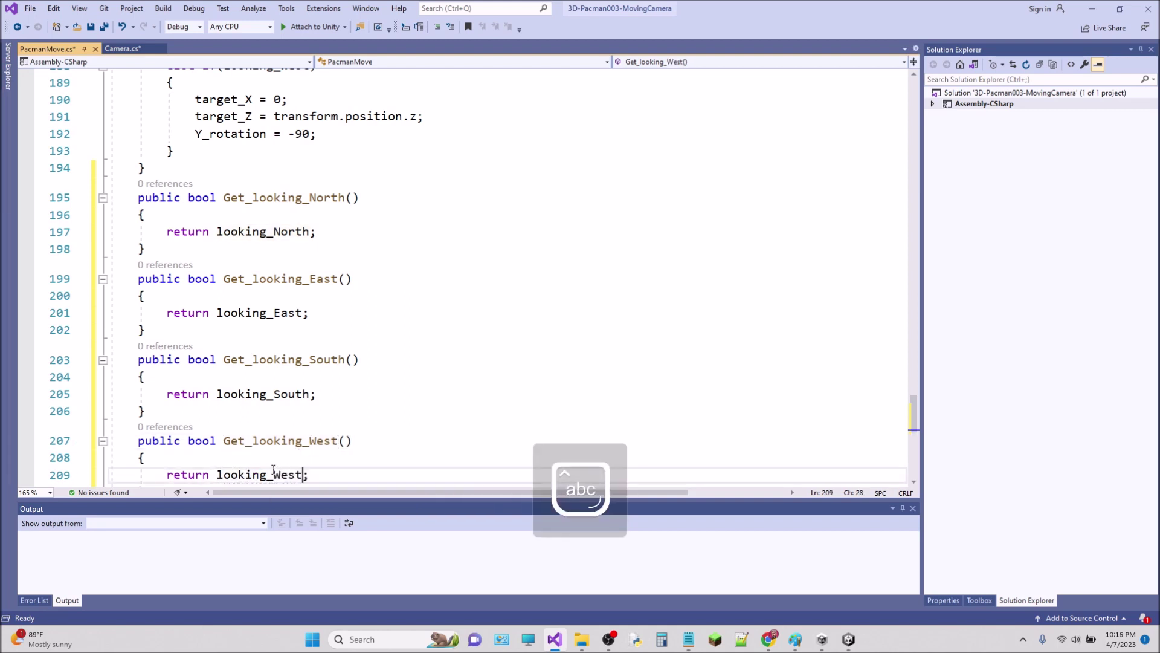
scroll(912, 401, down, 2)
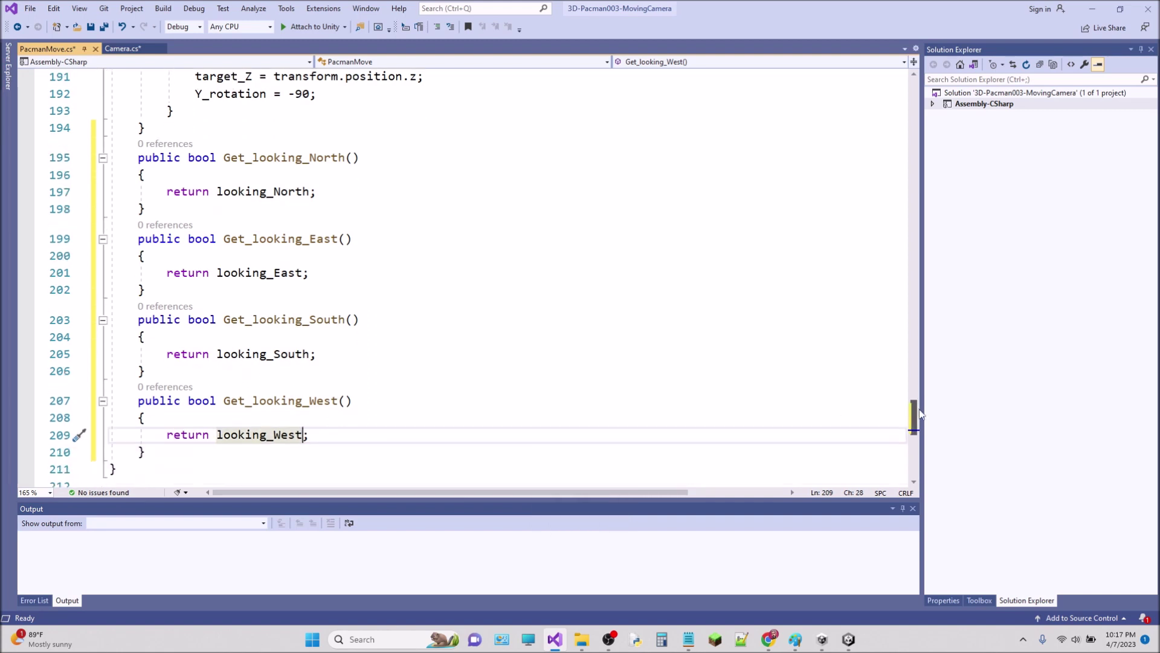
In Camera.cs LateUpdate, write looking_North = pacmanmovevariables.Get_looking_North();
click(132, 50)
click(201, 306)
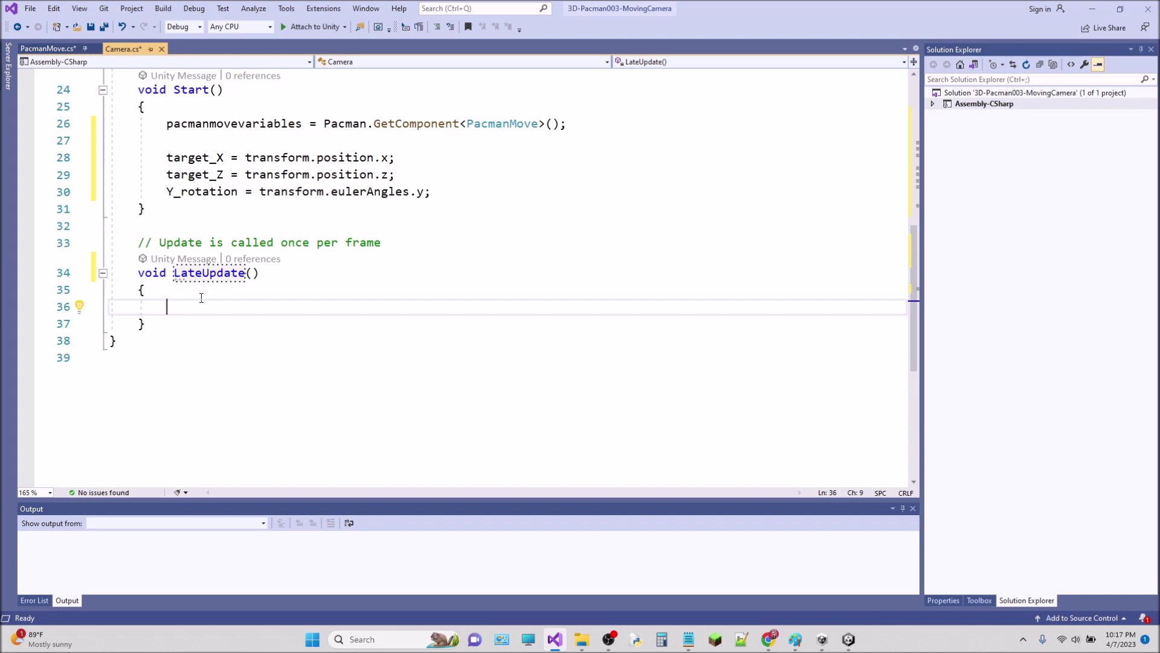
text(lo)
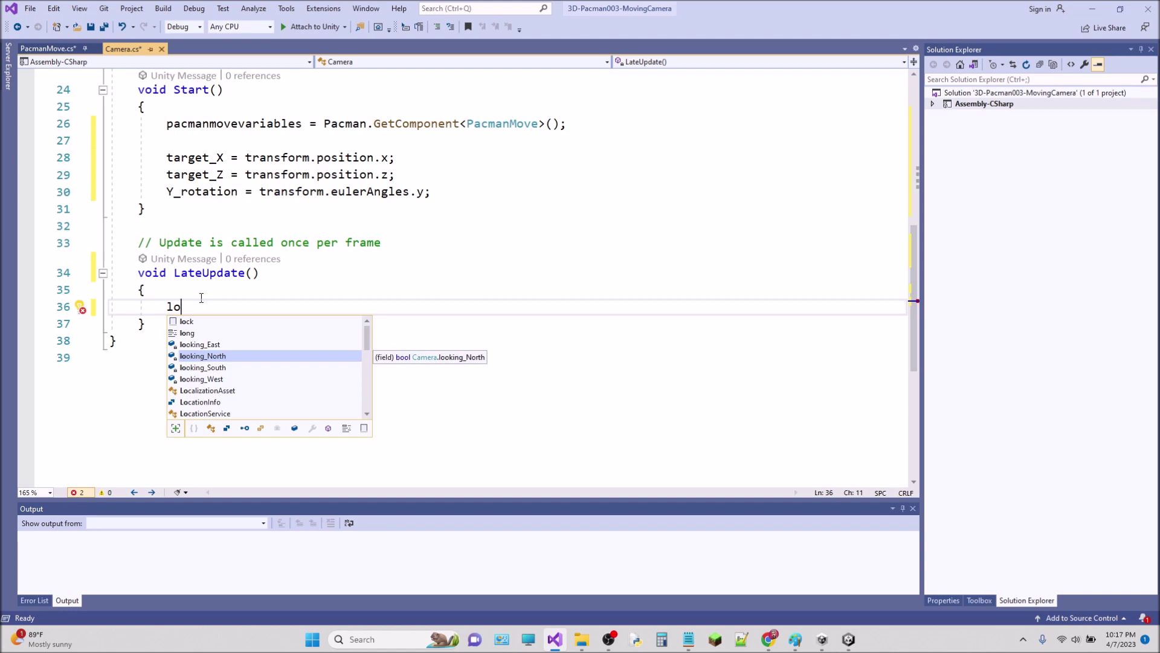
key(Tab)
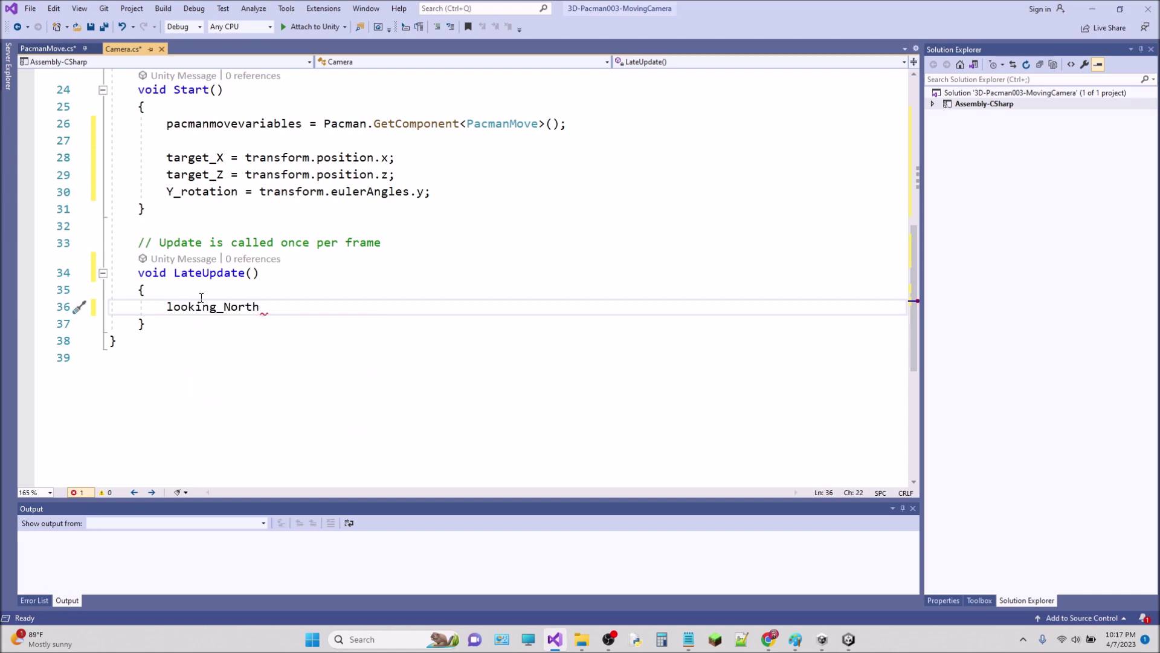
text(= p)
text(ac)
key(BackSpace)
text(c)
key(Tab)
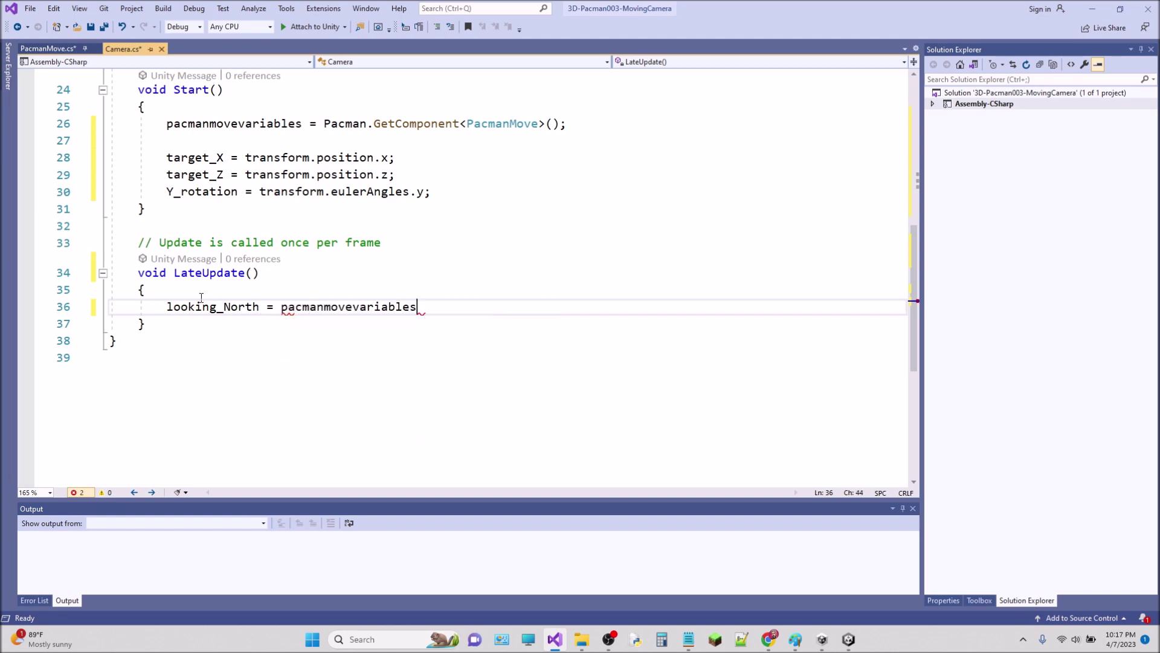
text(.)
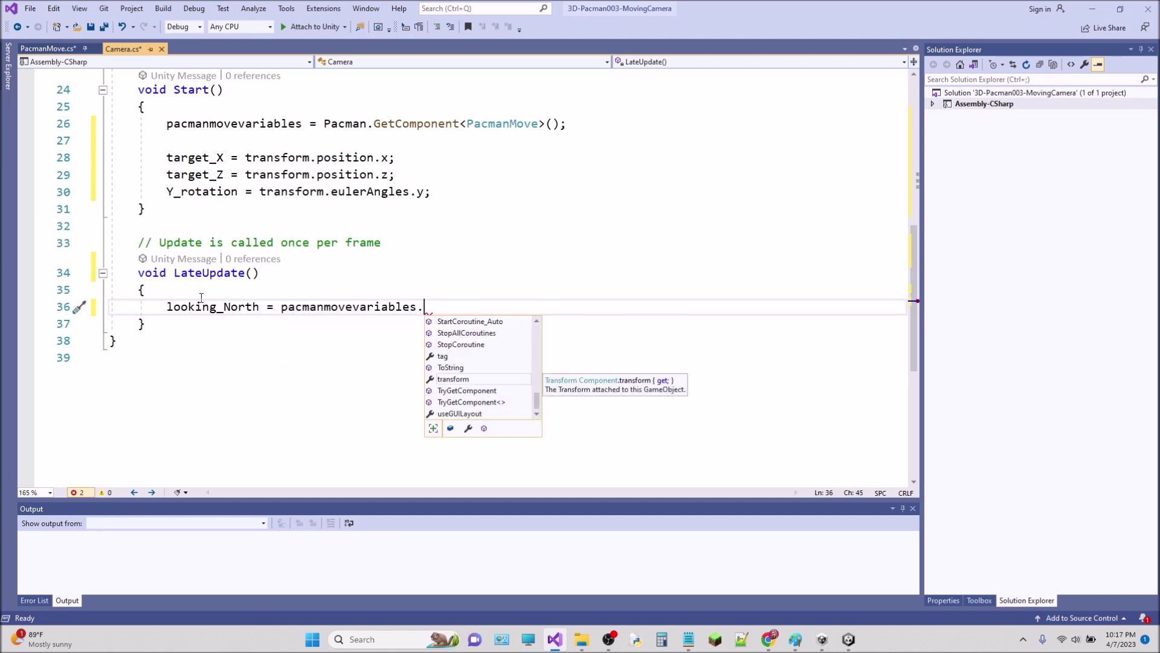
text(an)
key(BackSpace)
key(BackSpace)
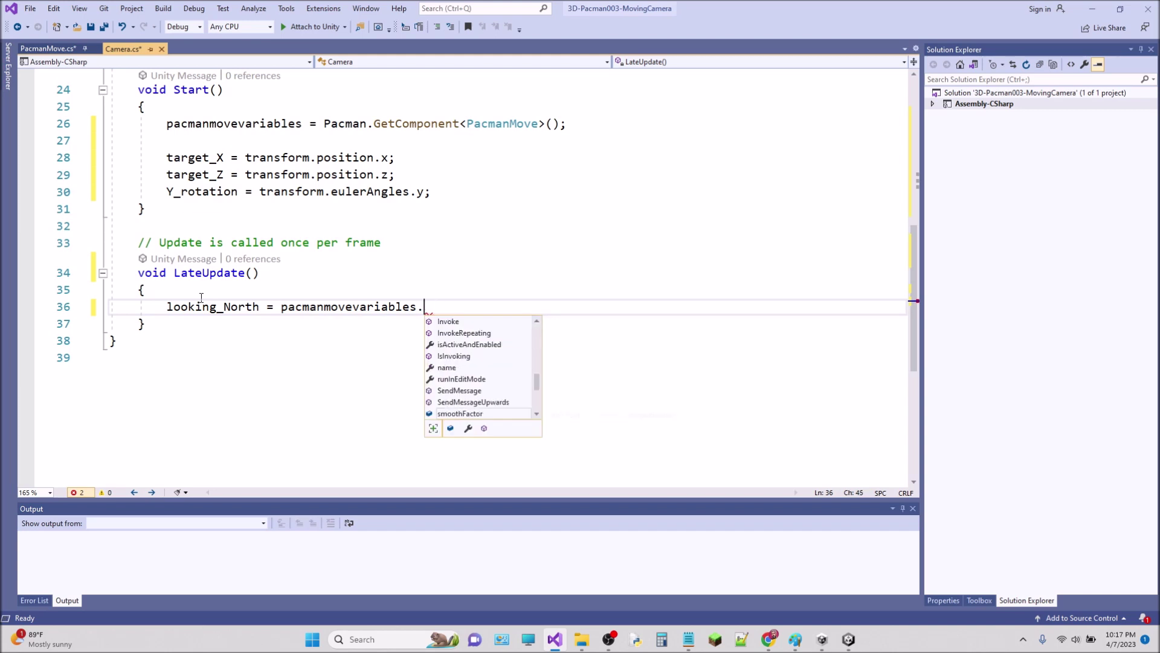
text(lo)
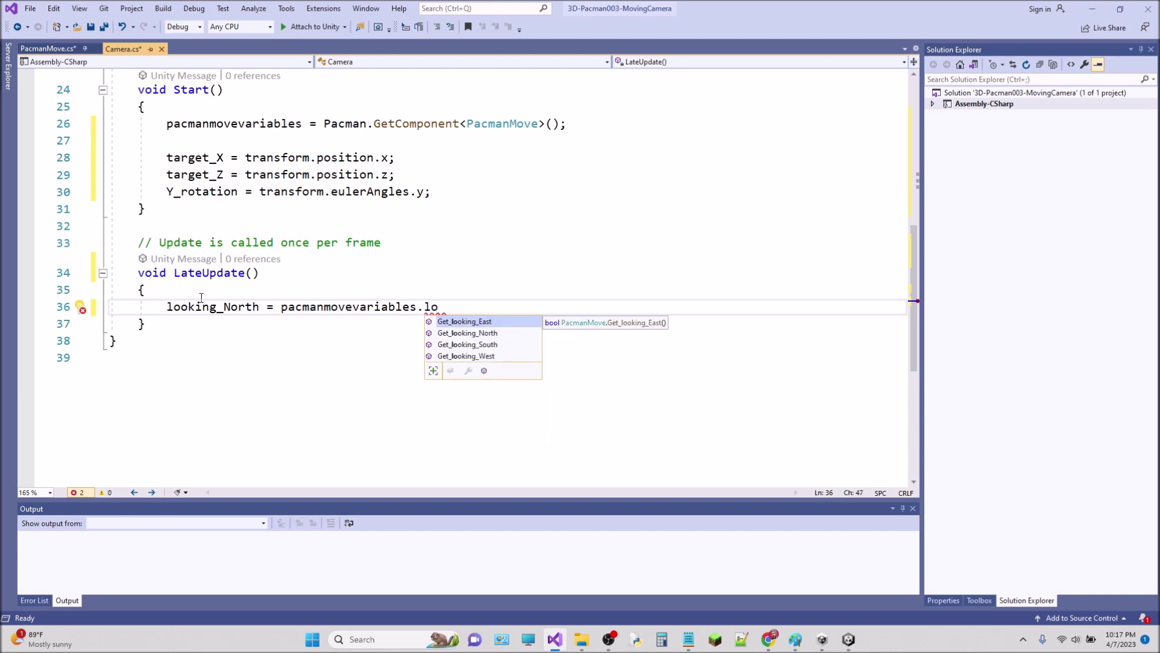
key(Down)
key(Tab)
text(();)
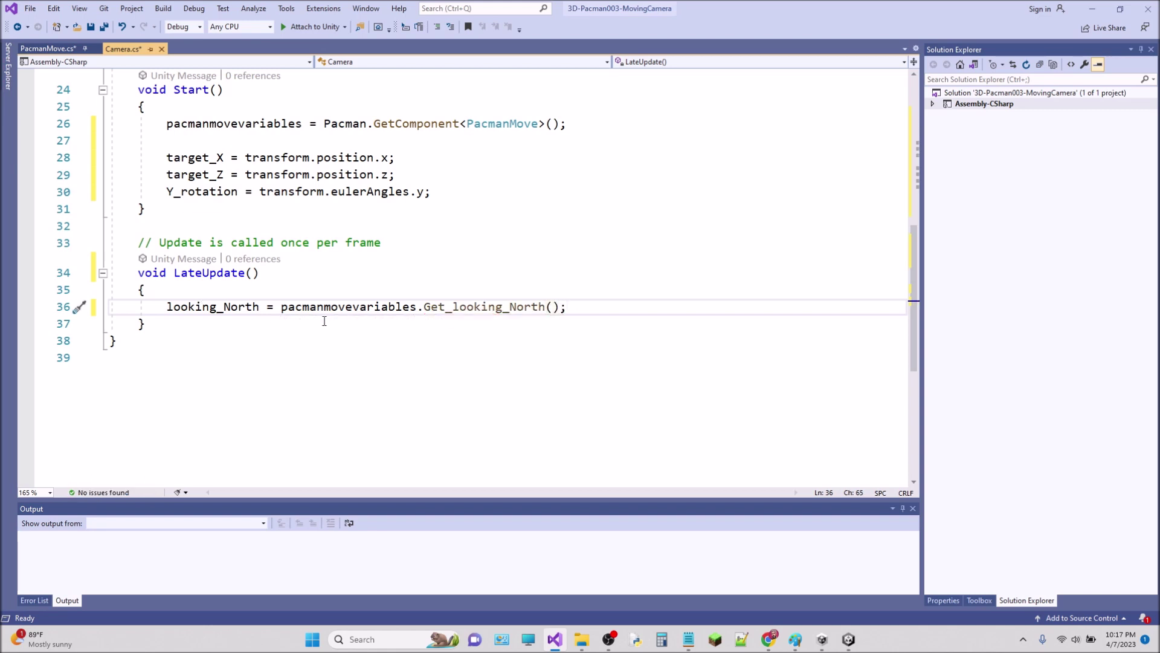
Add looking_East = pacmanmovevariables.Get_looking_East(); on the line below
click(189, 307)
click(592, 312)
key(Return)
text(l)
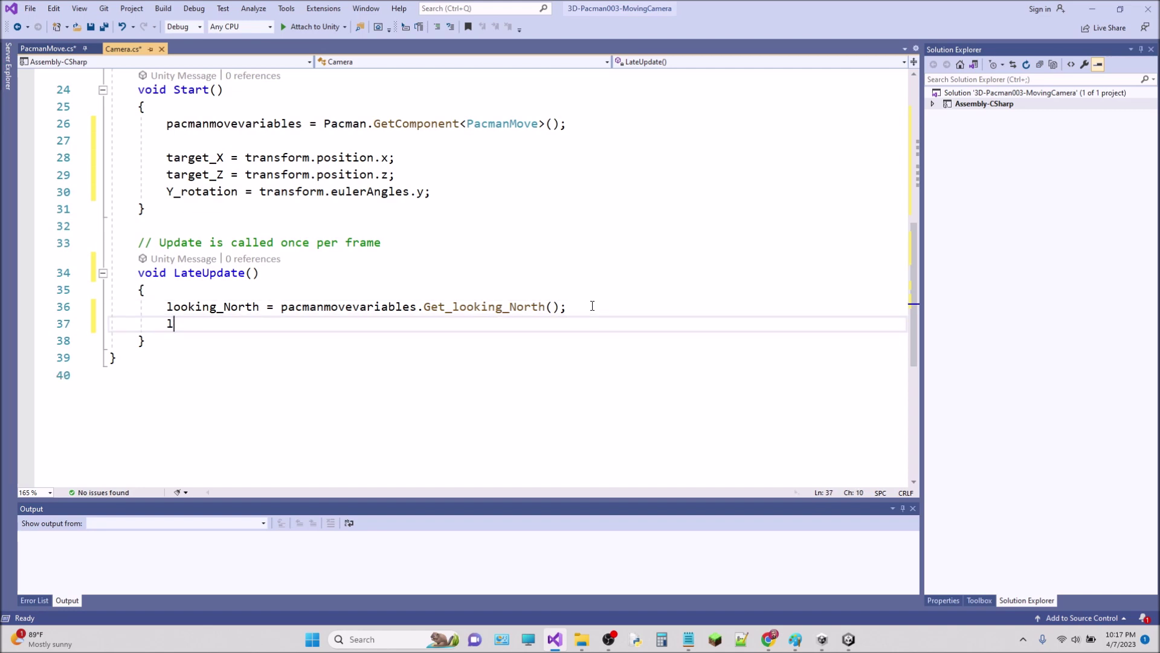
text(oo)
key(Up)
key(space)
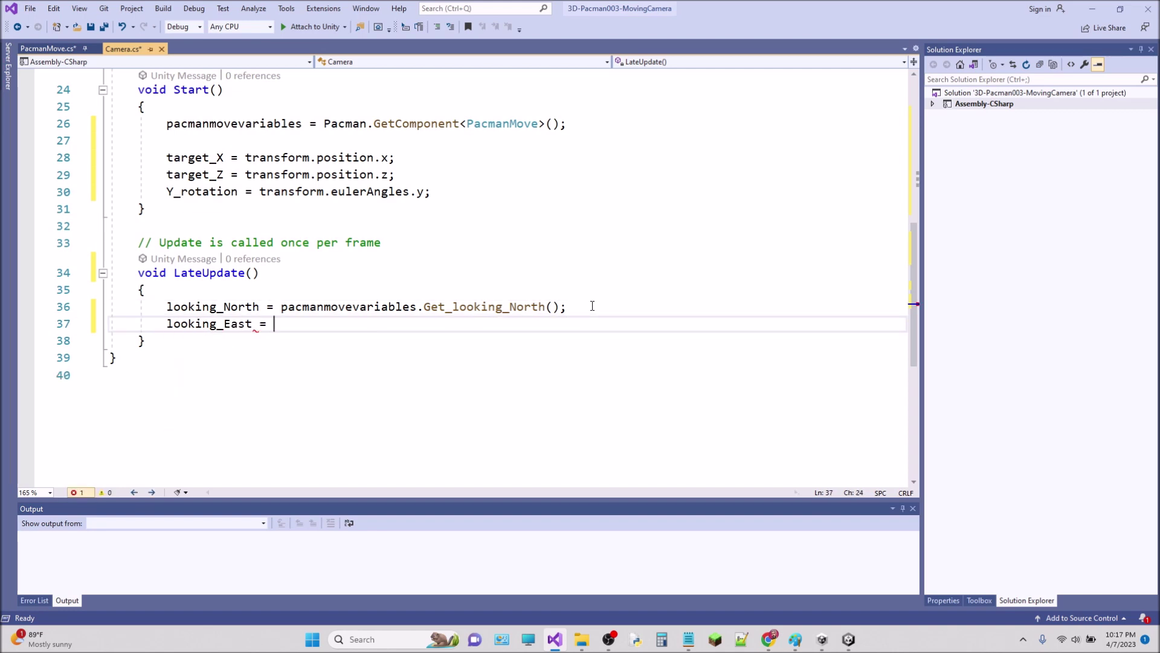
drag(589, 306, 283, 307)
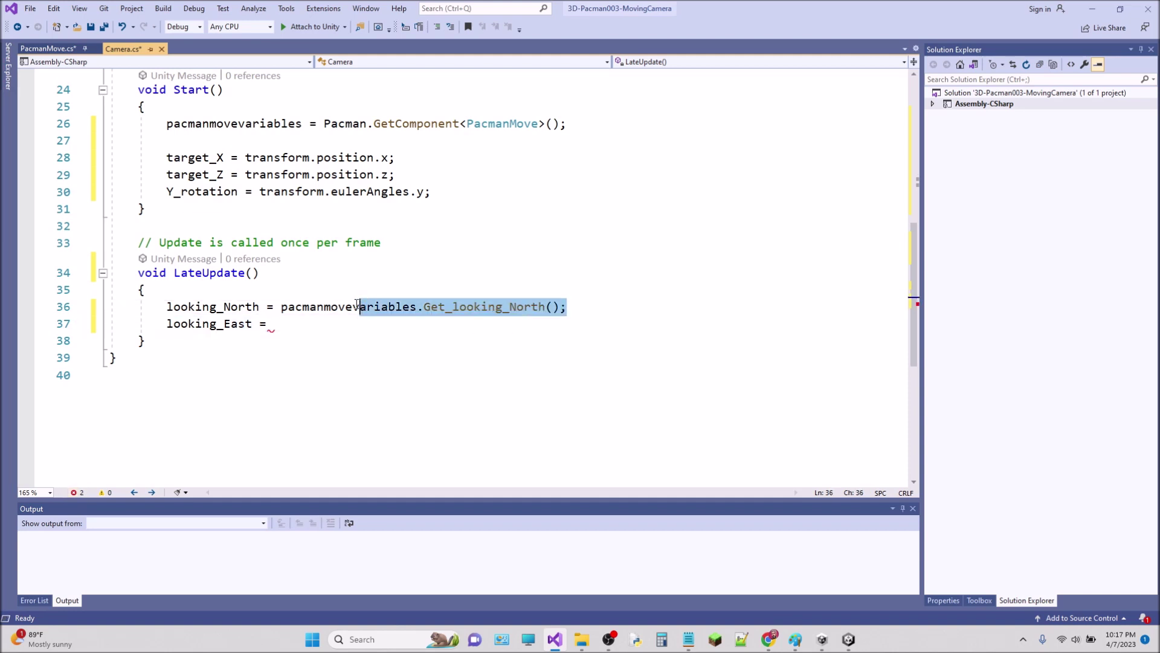
key(ctrl+c)
click(288, 319)
key(ctrl+v)
drag(538, 325, 506, 331)
text(Eas)
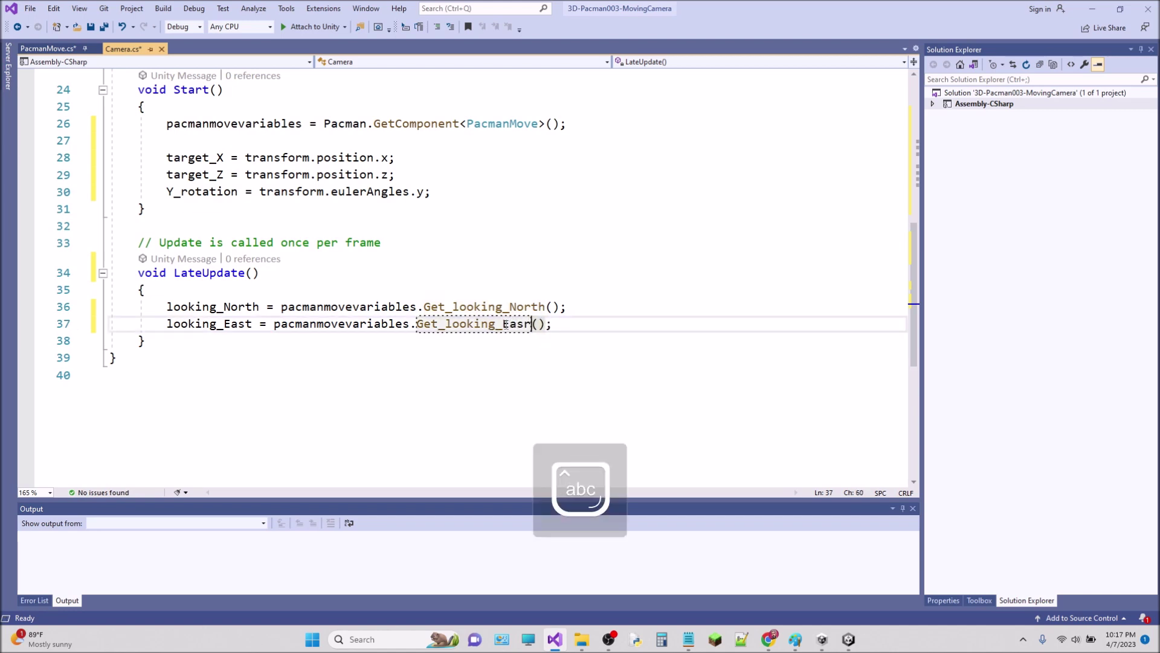
text(t)
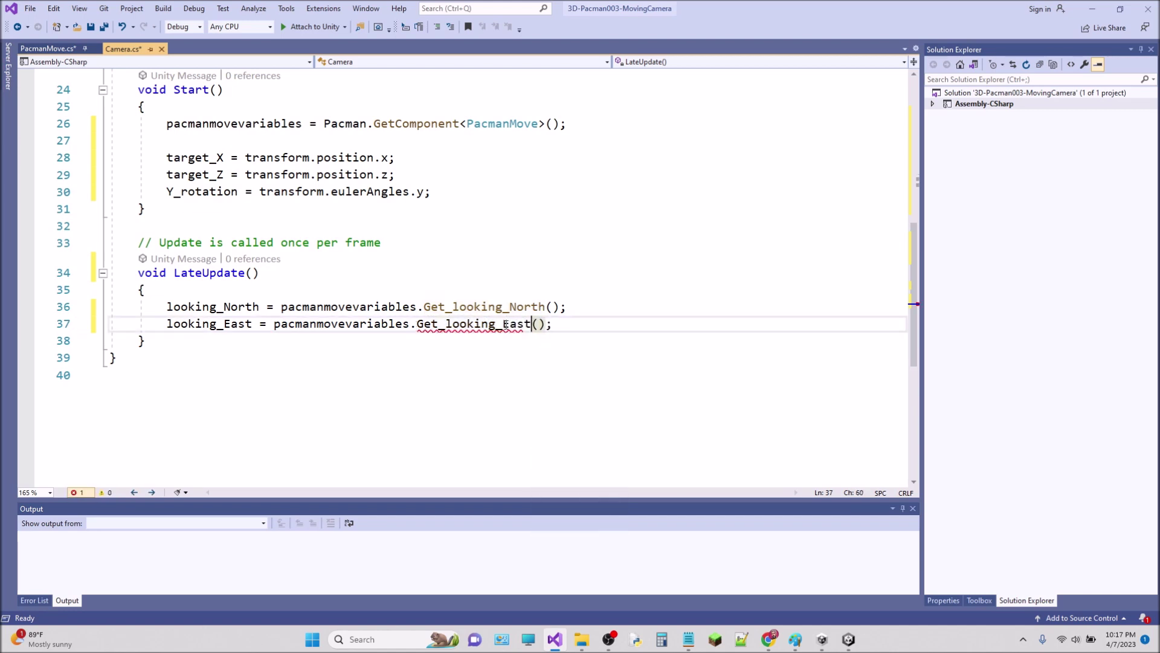
Copy the North and East reading lines for duplication
mouse_move(549, 306)
mouse_down()
mouse_move(566, 326)
mouse_move(566, 292)
mouse_up()
click(565, 326)
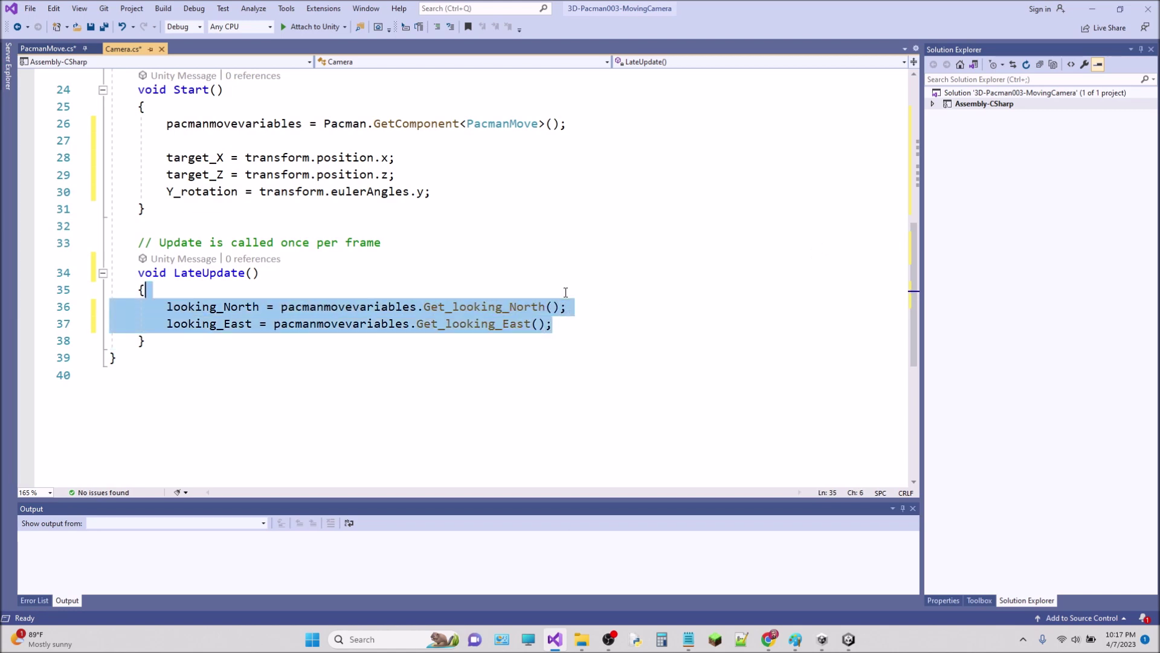
key(ctrl+c)
click(565, 327)
Paste a copy of the two lines and rename its variables to looking_South and looking_West
key(ctrl+v)
key(Return)
click(249, 347)
key(shift+Left)
key(shift+Left)
key(shift+Left)
text(Sou)
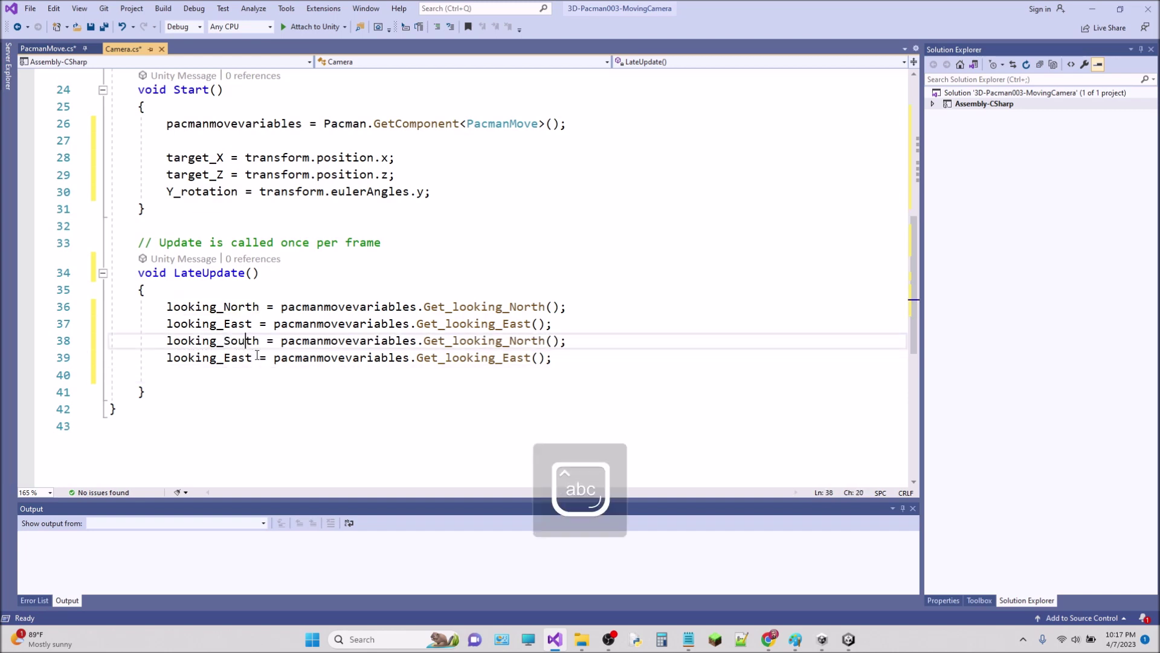
click(240, 357)
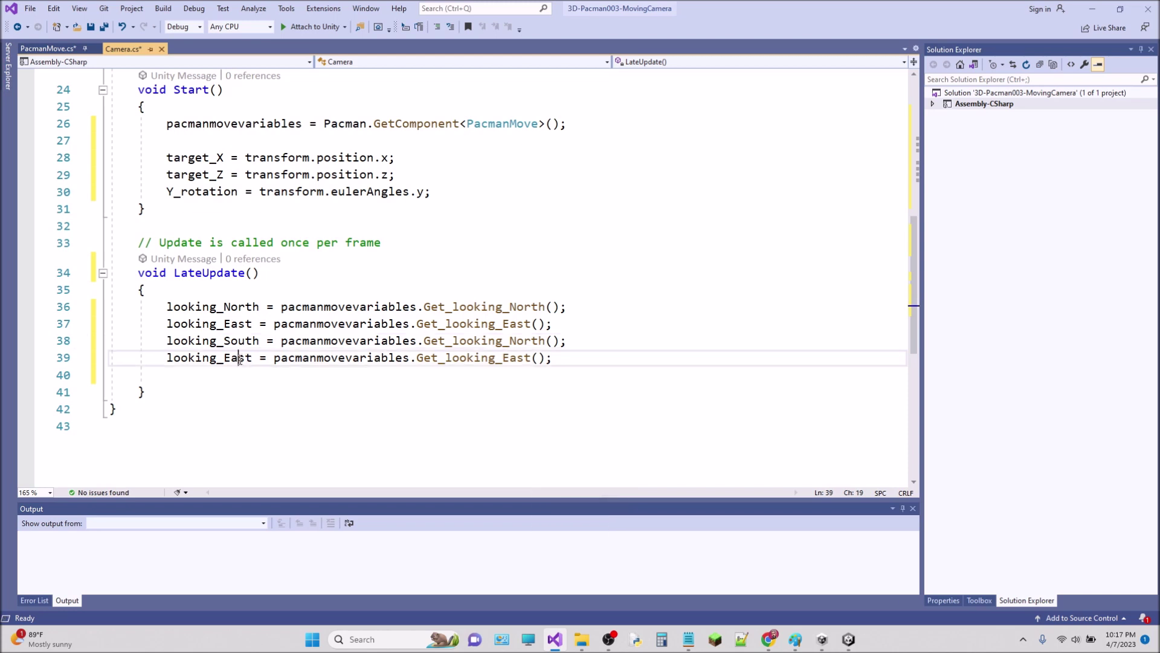
key(shift+Left)
key(shift+Left)
key(Caps_Lock)
text(W)
key(Caps_Lock)
text(e)
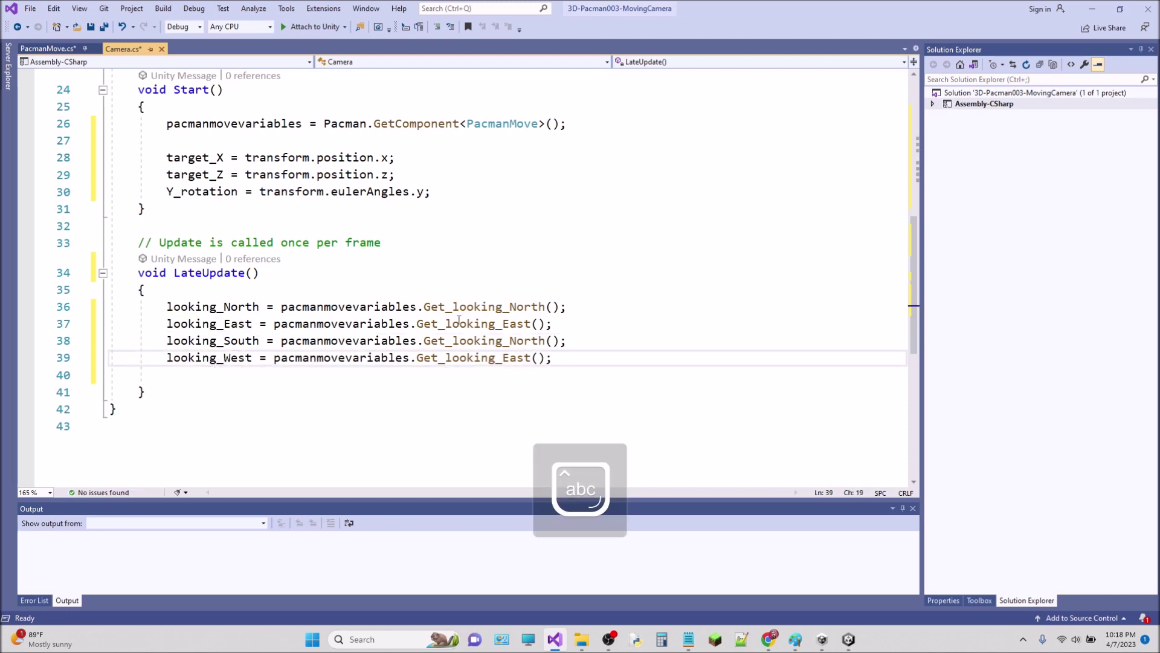
Change the copied getter calls to Get_looking_South() and Get_looking_West()
click(531, 341)
key(BackSpace)
key(BackSpace)
key(BackSpace)
key(Caps_Lock)
text(S)
key(Caps_Lock)
text(ou)
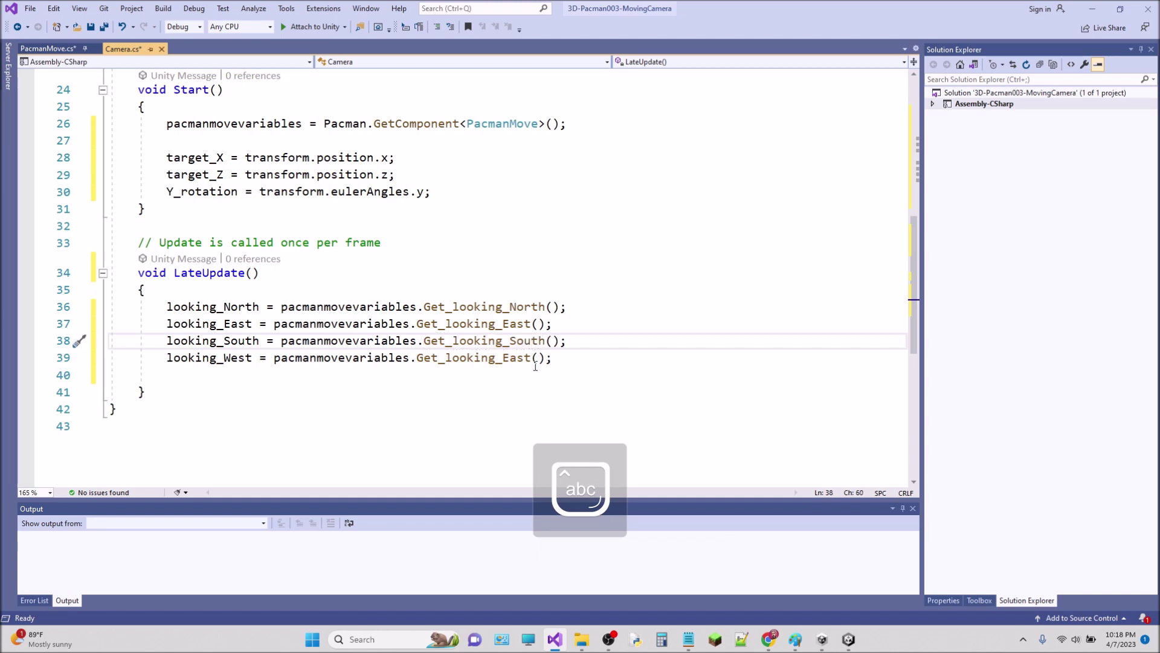
click(519, 357)
key(BackSpace)
key(BackSpace)
key(Caps_Lock)
text(W)
key(Caps_Lock)
text(e)
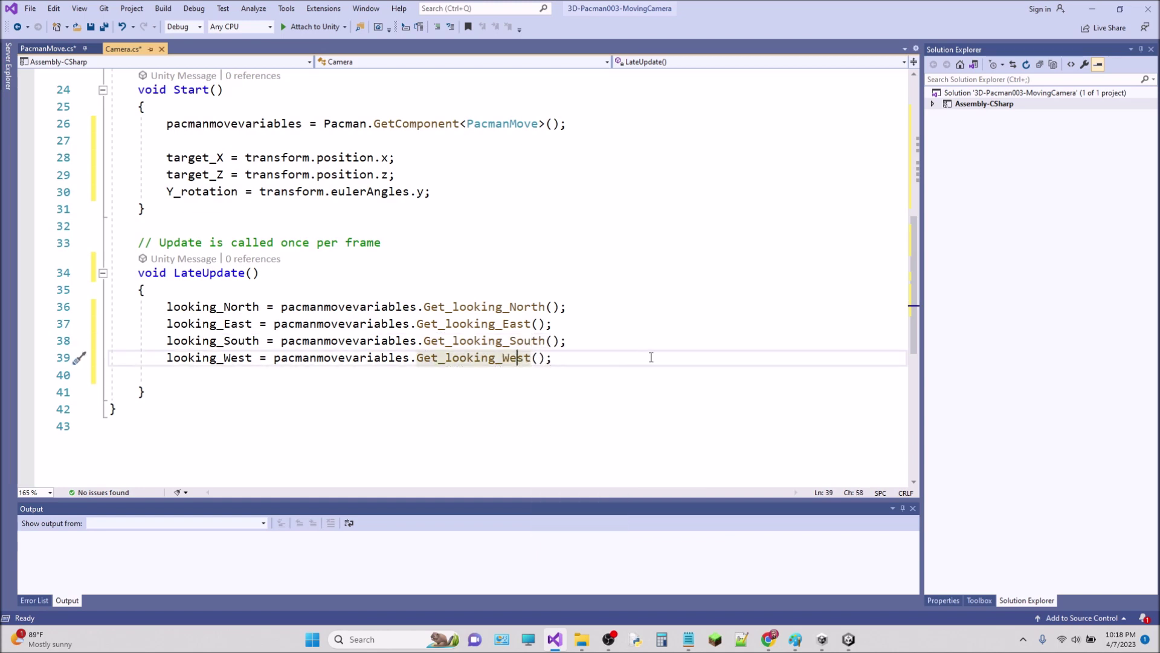
click(591, 363)
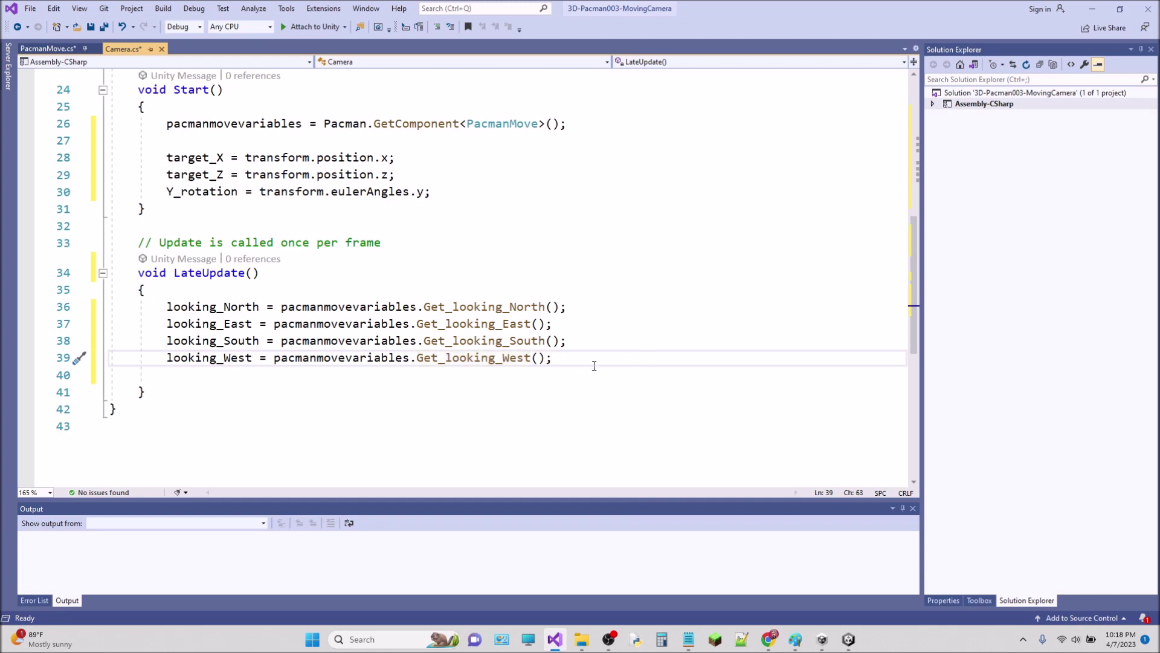
Write Y_rotation = targetObject.transform.eulerAngles.y; and start typing if(lo on the next line
key(Return)
key(Return)
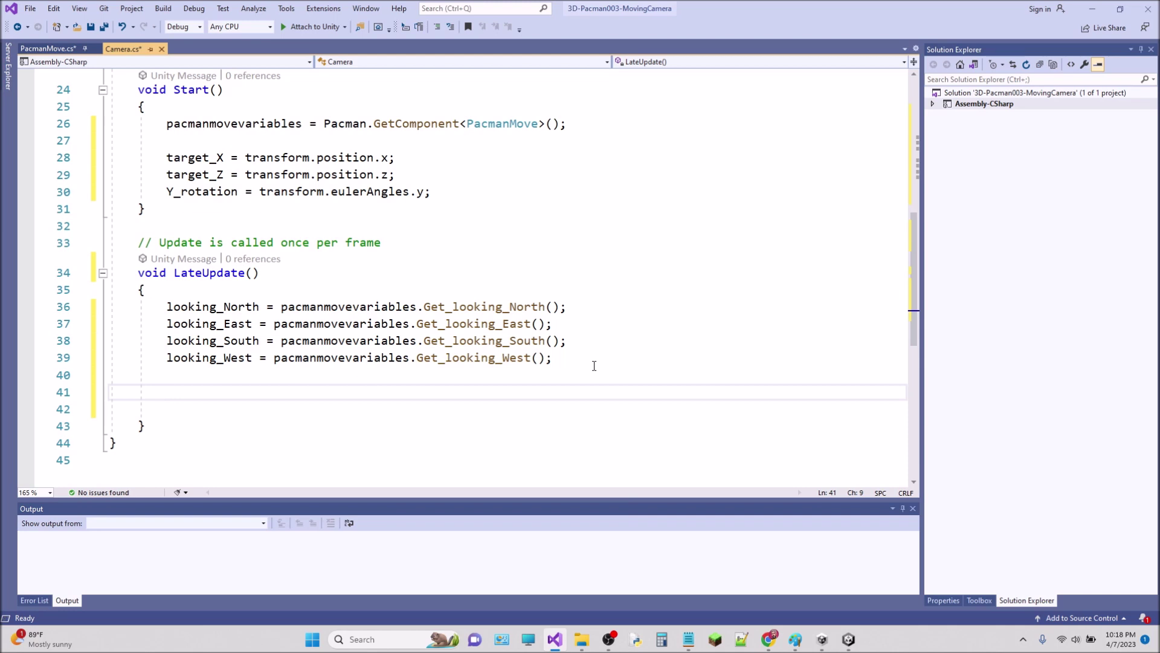
text(y)
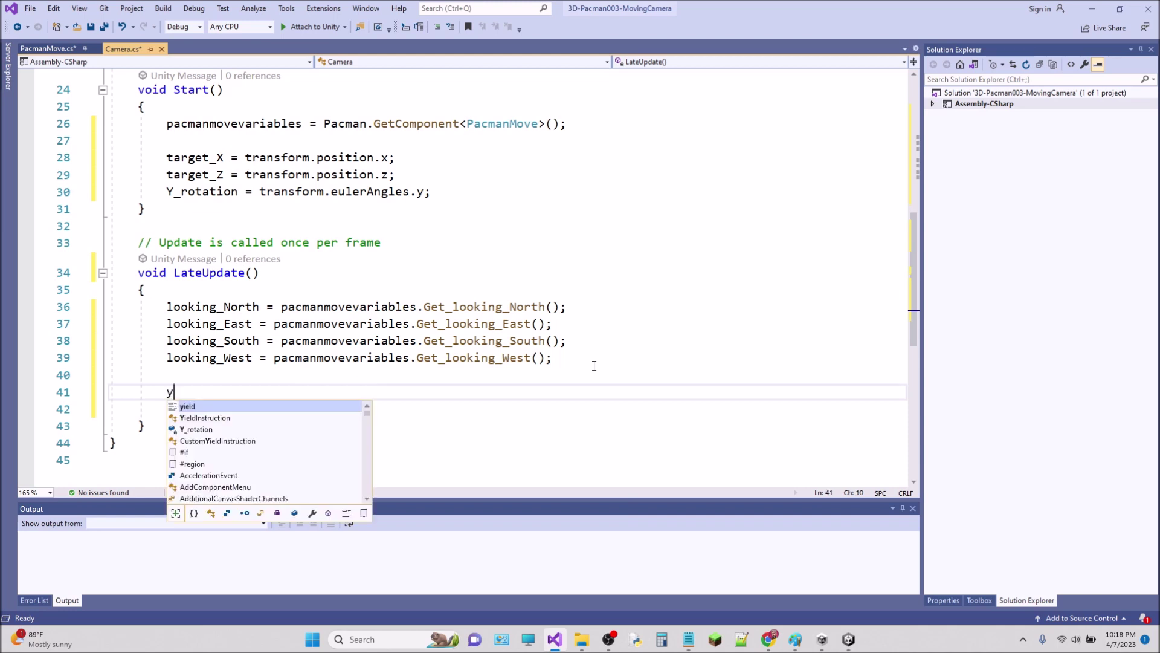
key(Down)
key(Down)
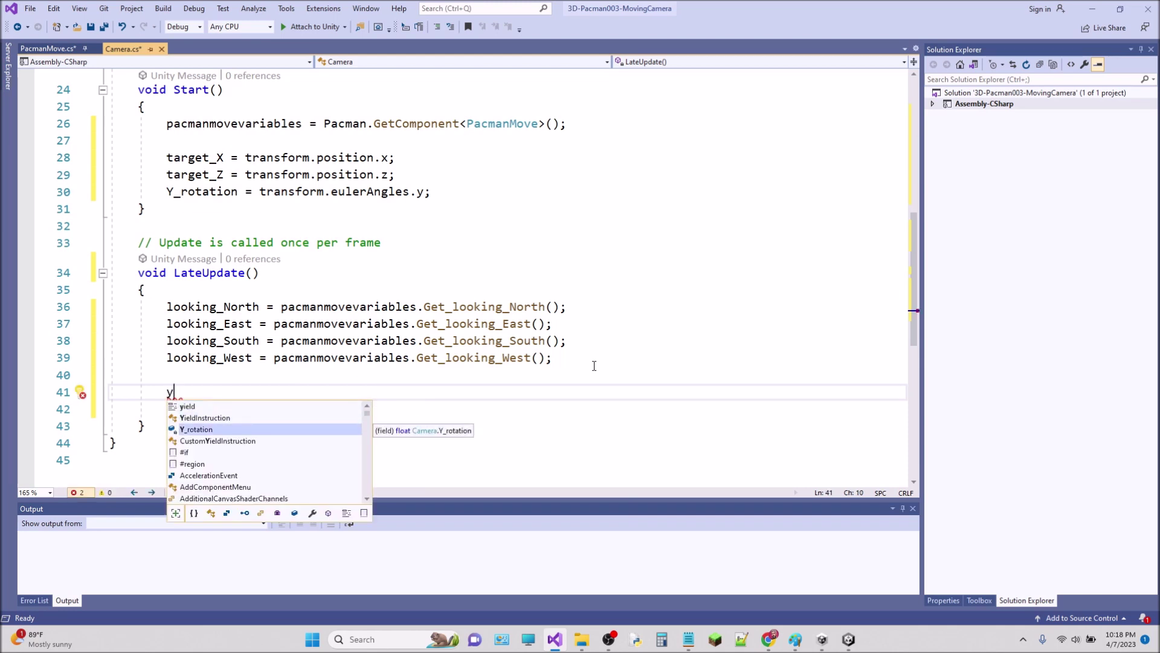
key(Tab)
text(= )
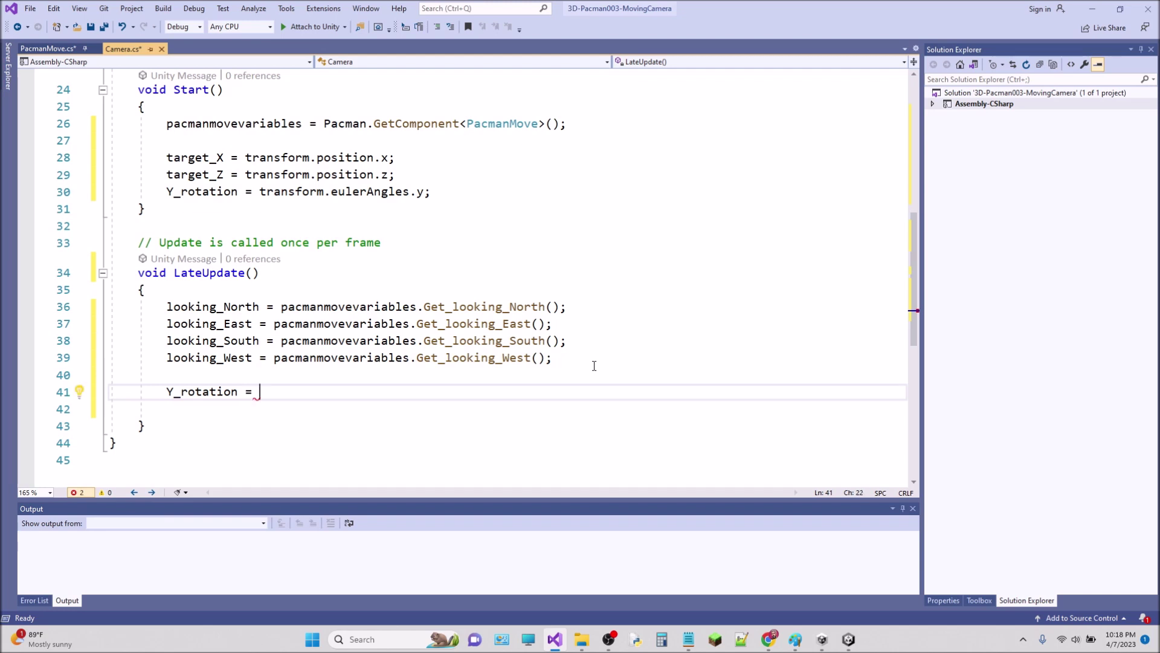
text(targe)
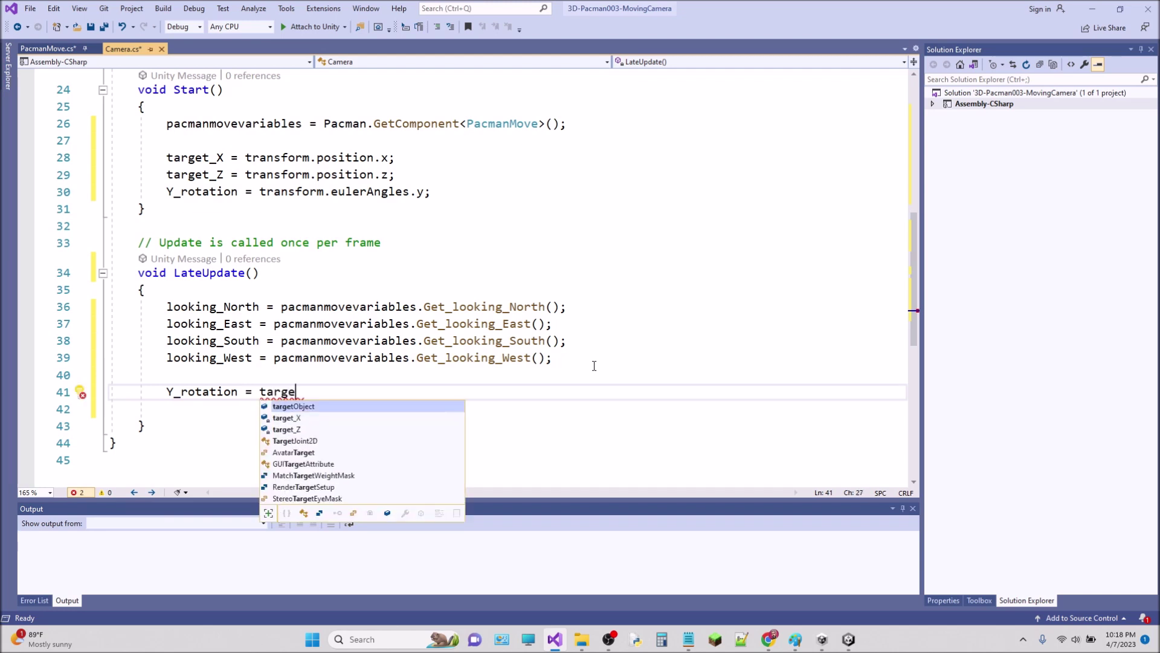
key(Tab)
text(.)
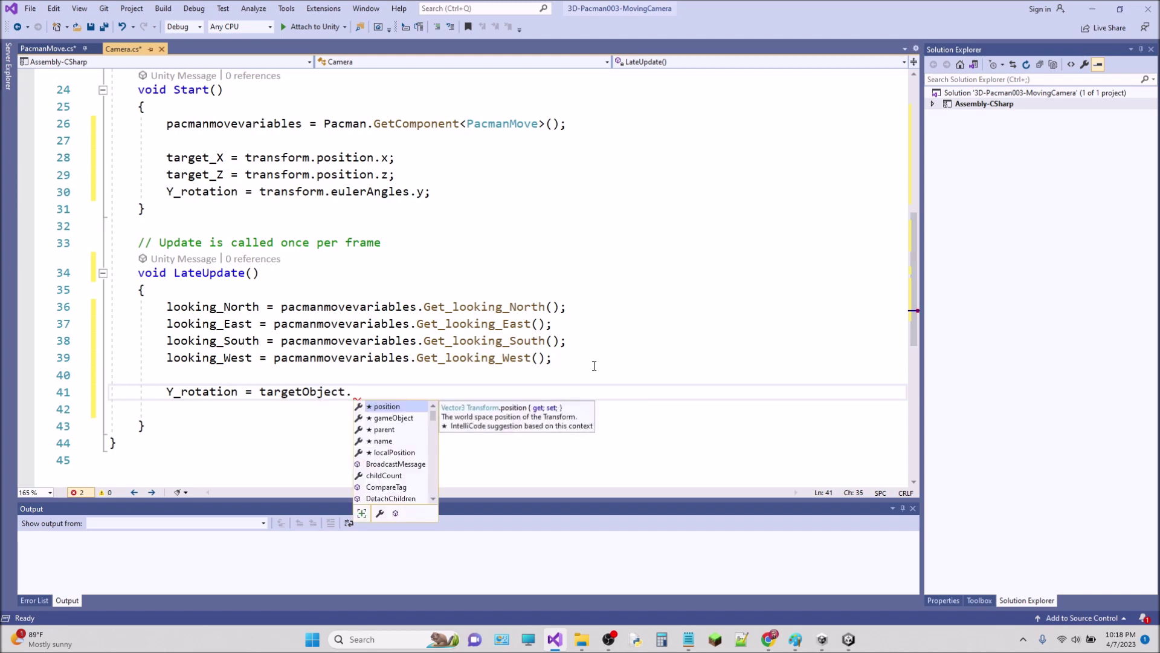
text(ta)
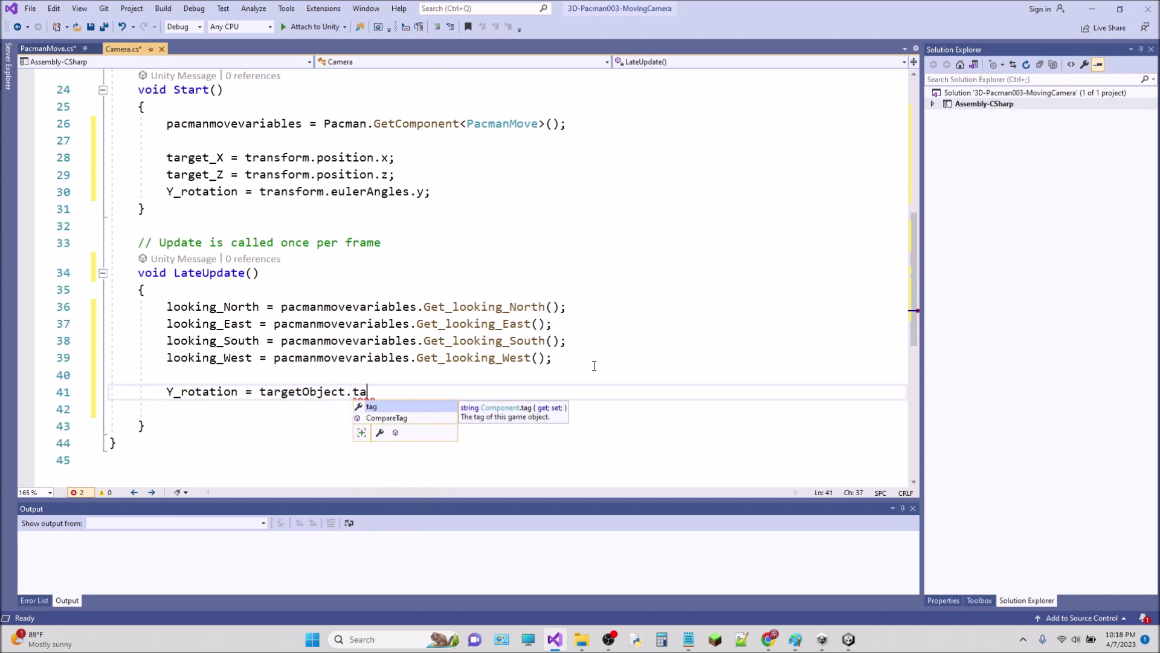
key(BackSpace)
text(r)
key(Tab)
text(.)
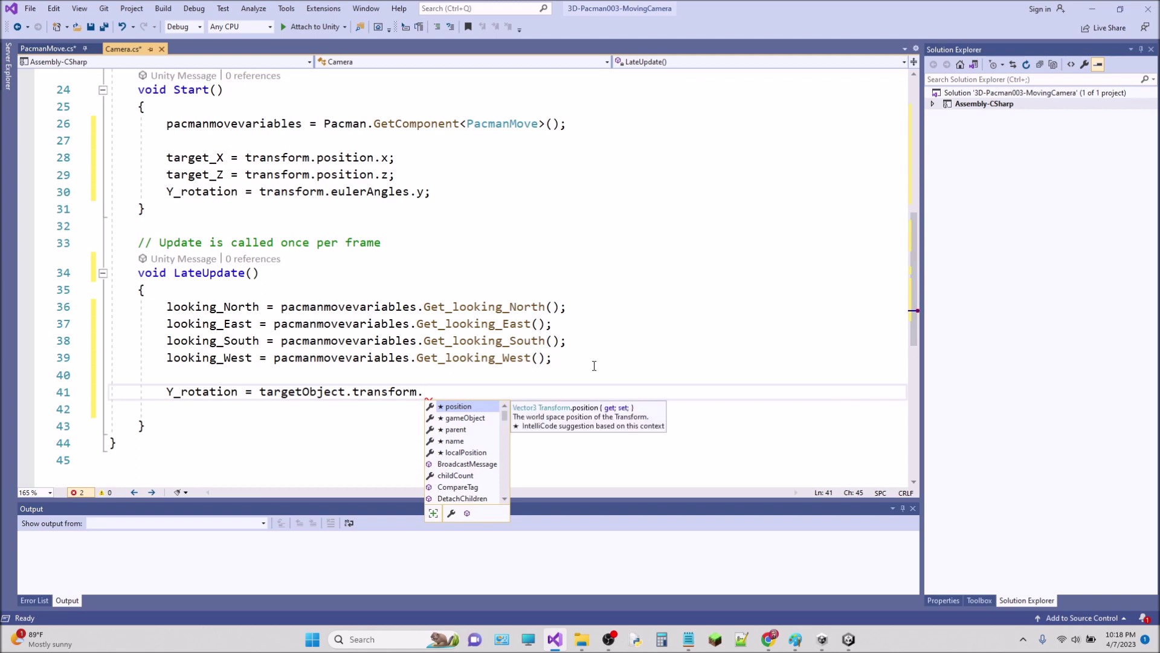
text(e)
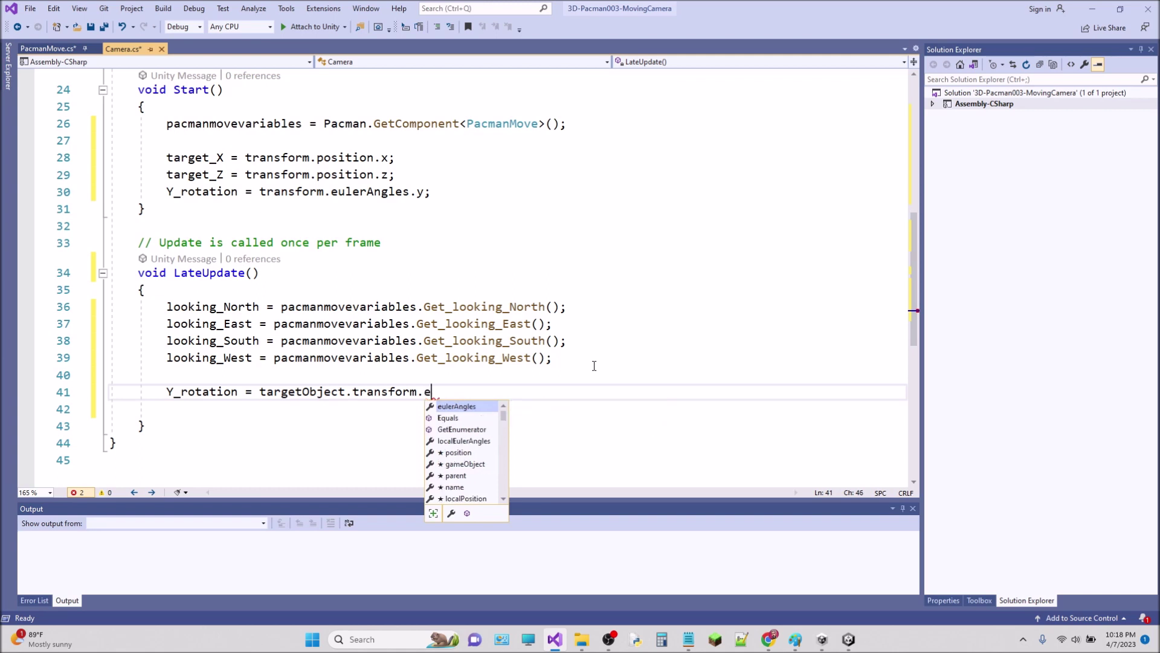
key(Tab)
text(.y;)
key(Return)
key(Return)
text(if()
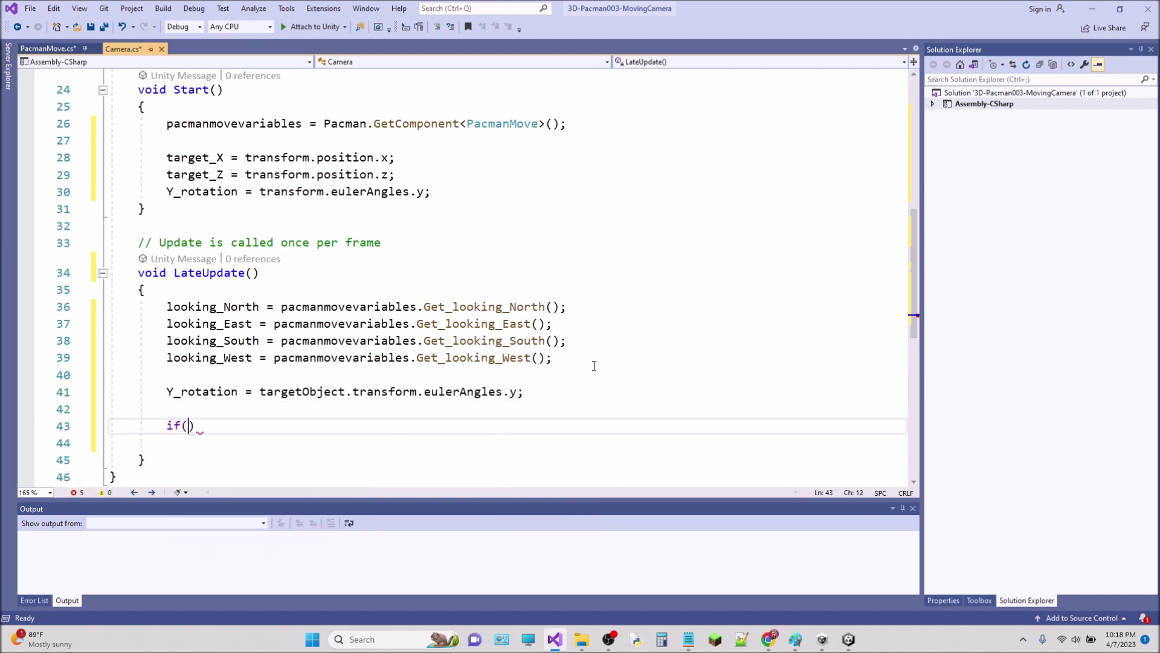
text(lo)
Open an if(looking_North) block setting target_X = targetObject.transform.position.x;
key(Down)
key(Tab)
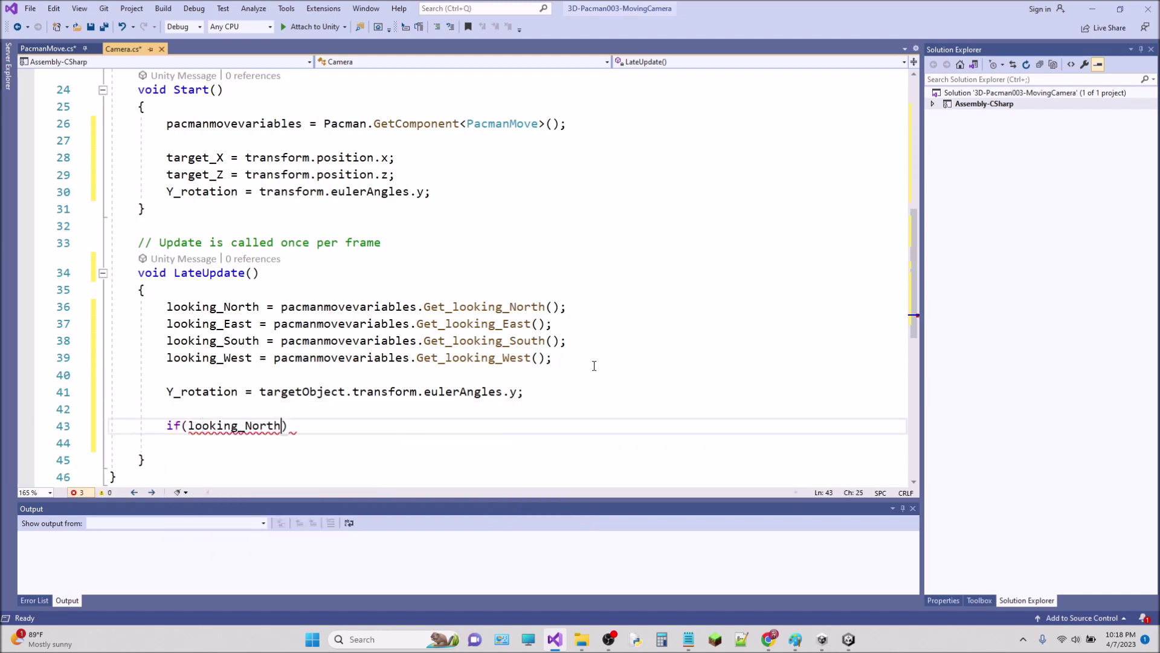
text())
key(Return)
text({)
key(Return)
text(tar)
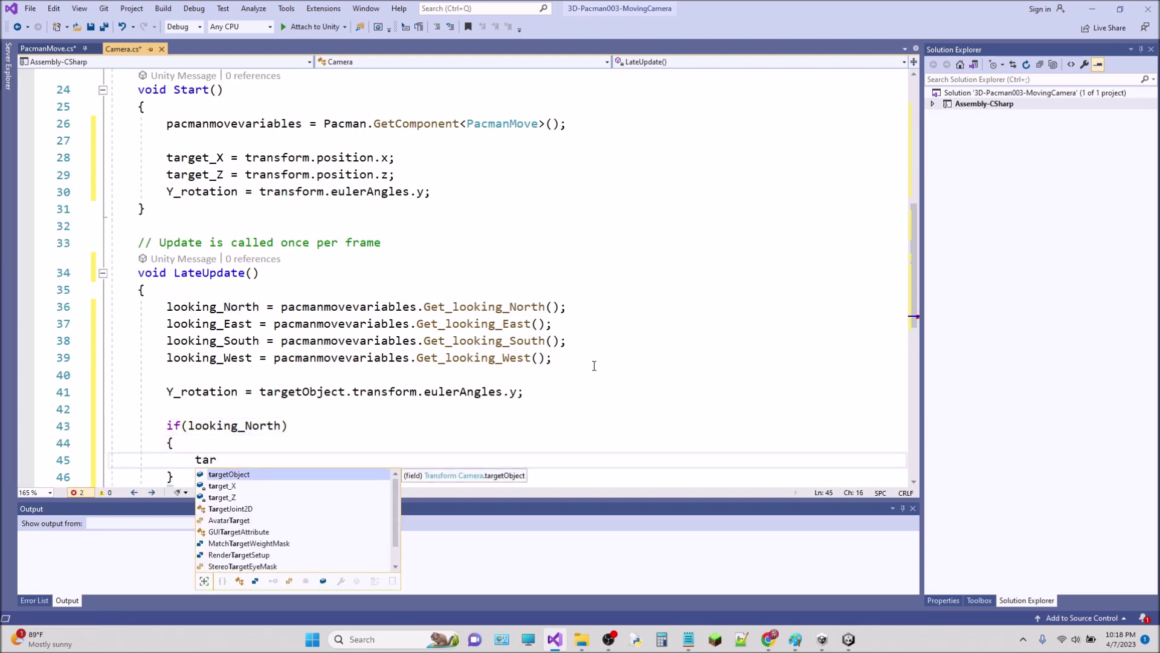
key(Down)
key(Tab)
text(= ta)
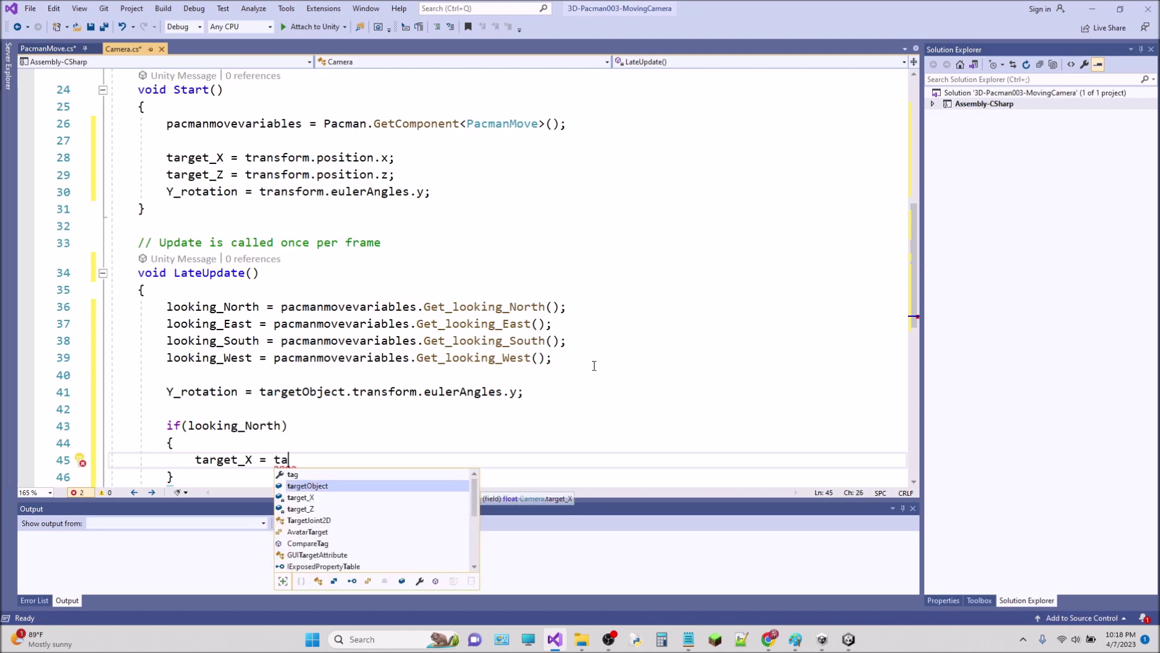
key(Tab)
key(BackSpace)
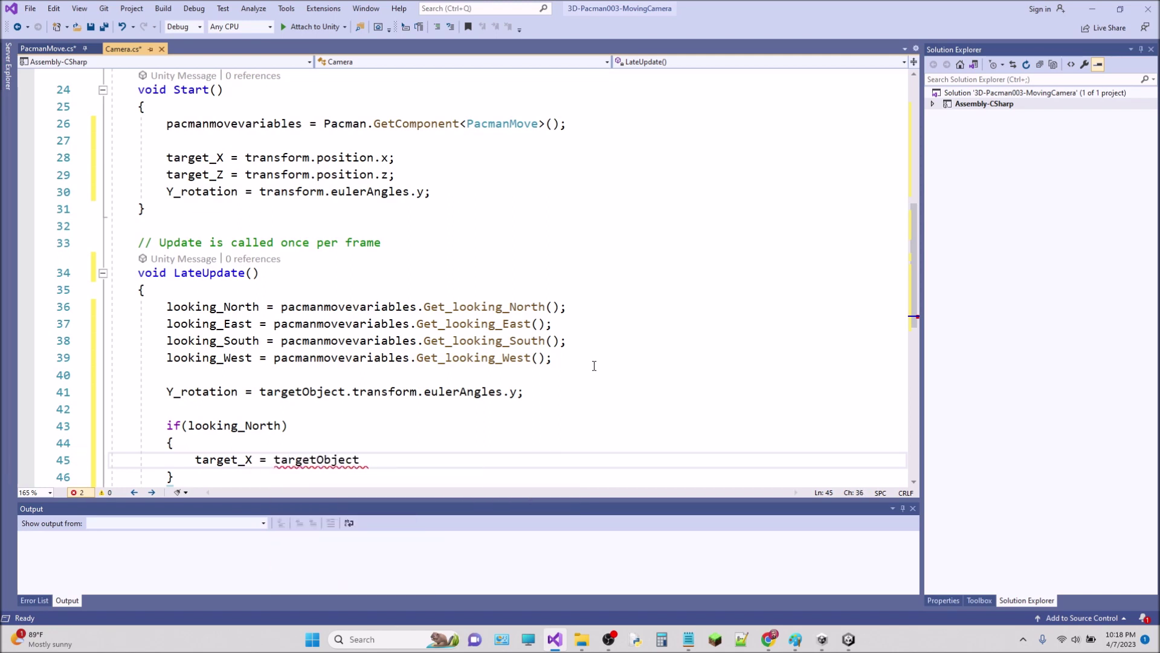
text(.tr)
key(Tab)
text(.po)
key(Tab)
text(.)
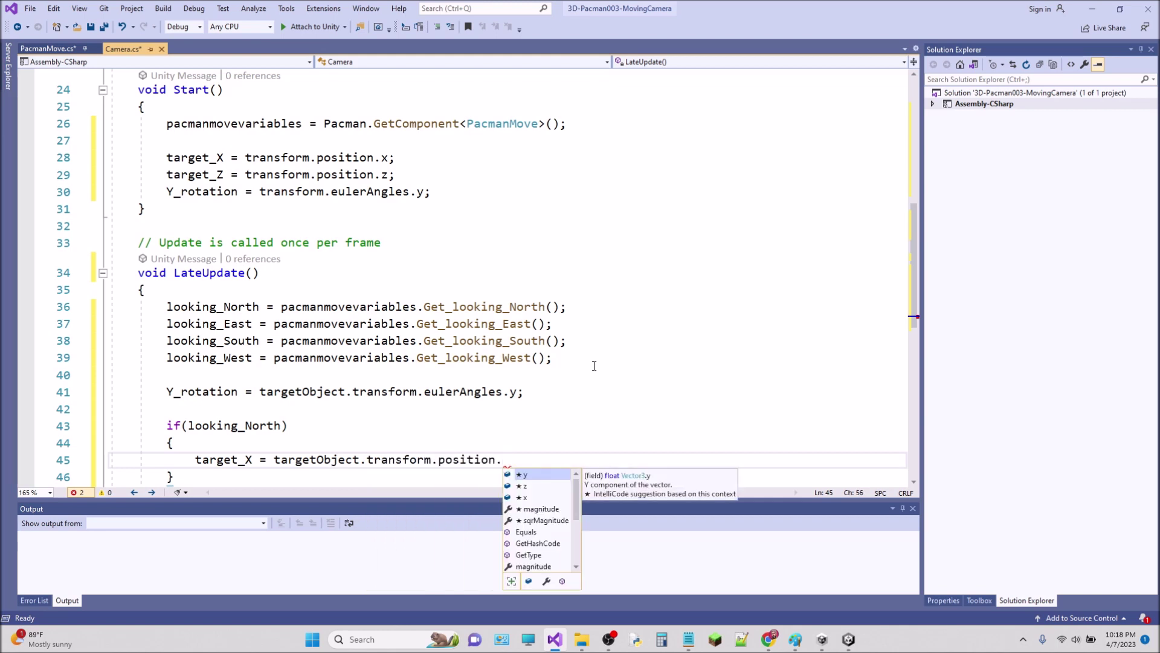
key(Tab)
text(;)
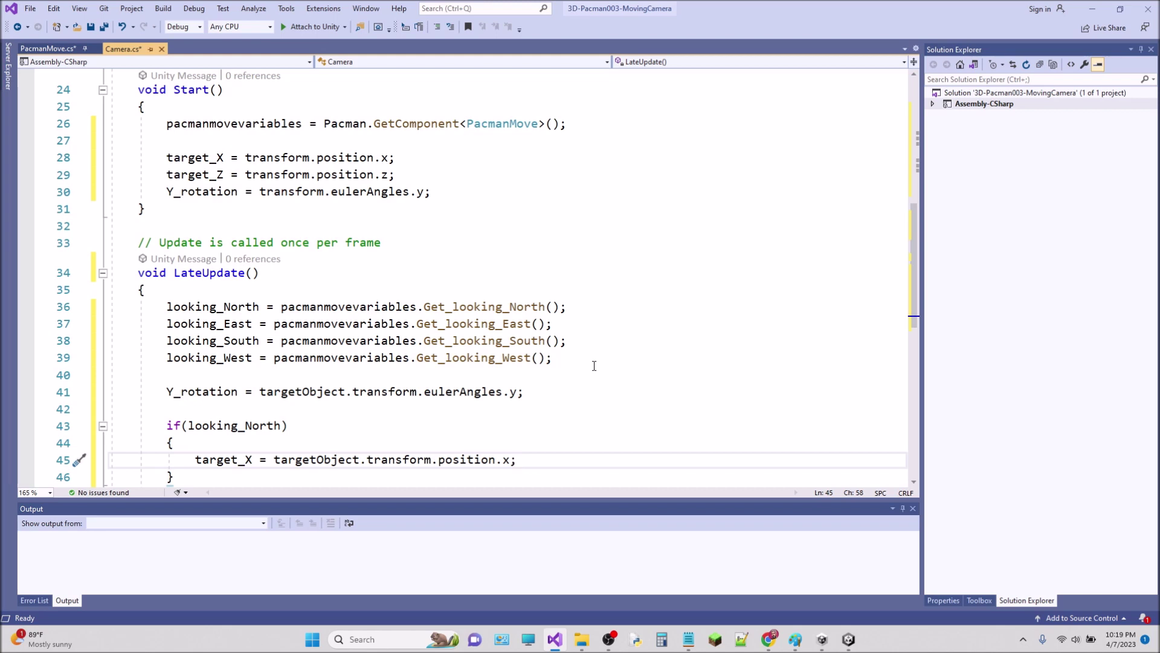
Add target_Z = targetObject.transform.position.z - 5; in the North block
key(Return)
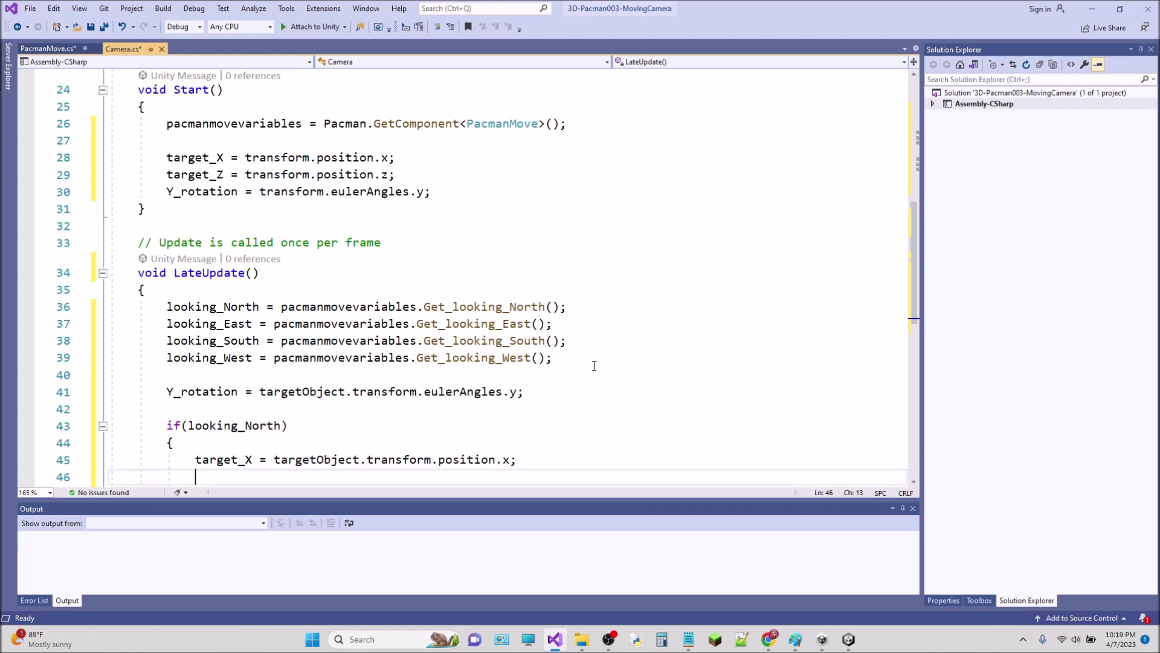
drag(916, 289, 913, 327)
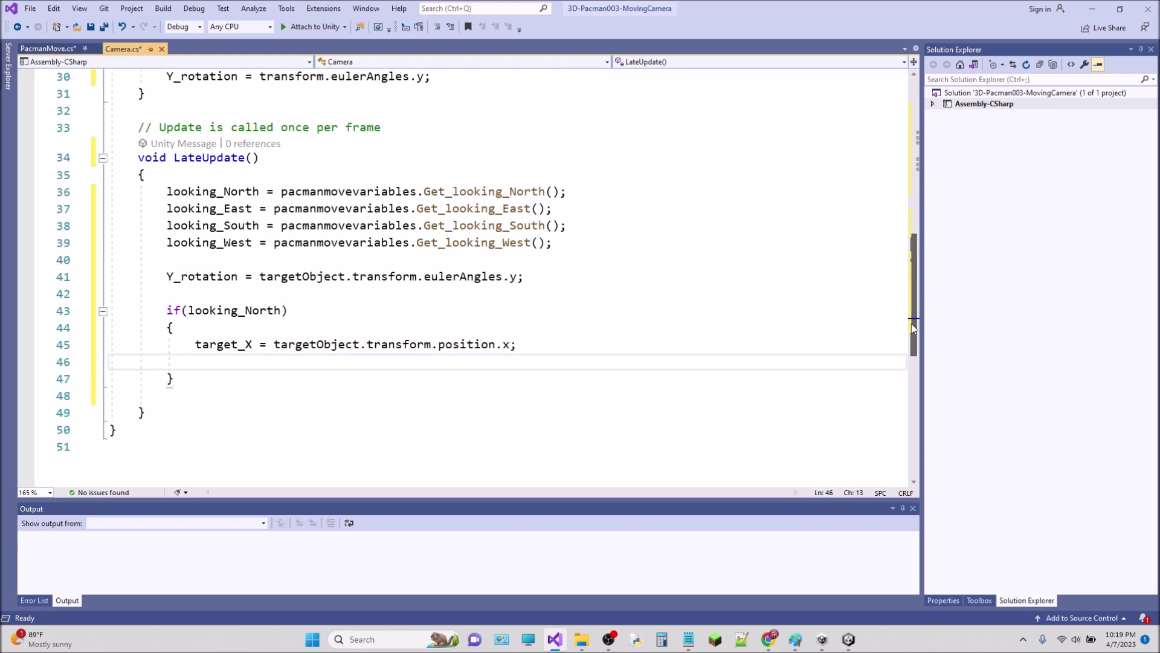
text(target_Z )
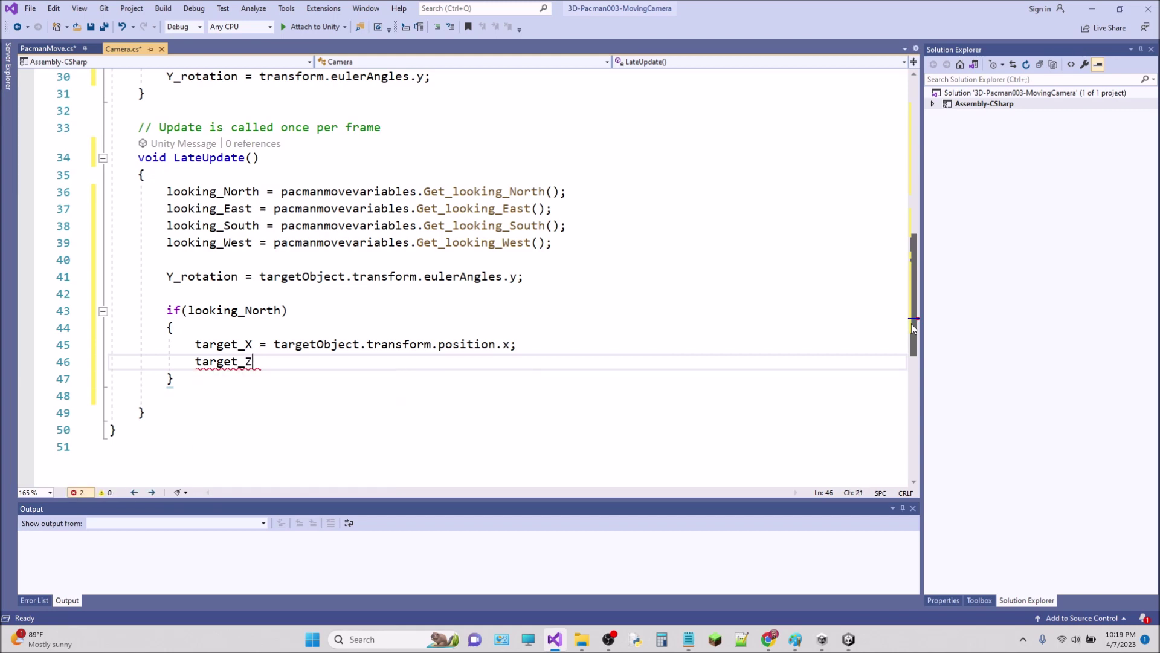
text(= ta)
key(Up)
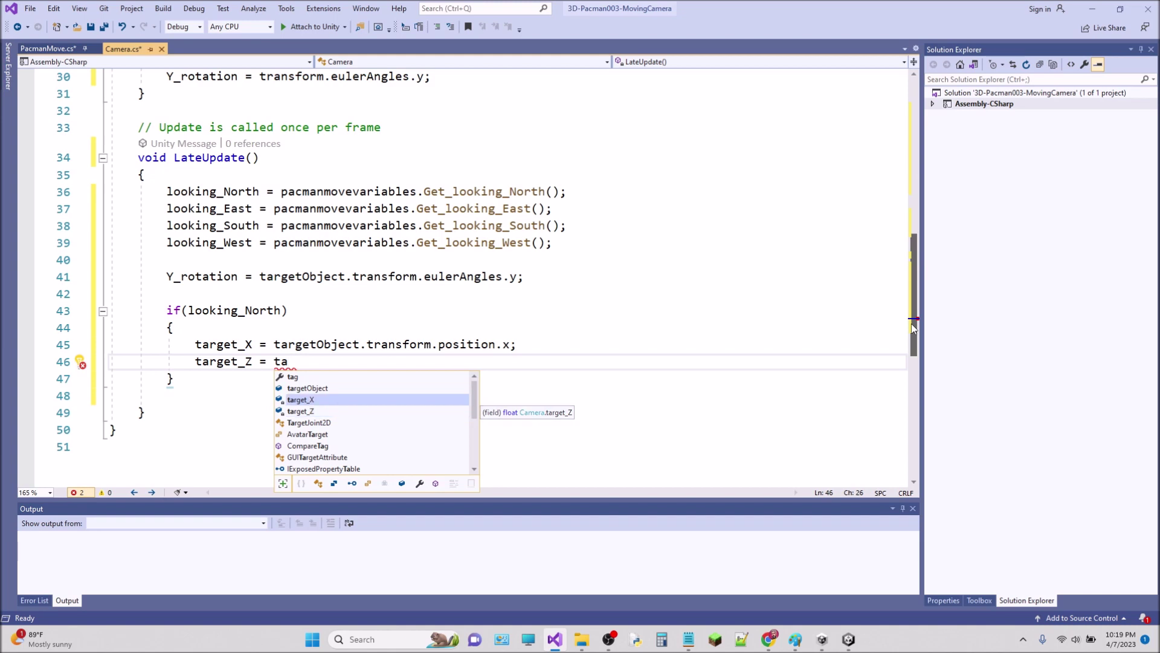
key(Up)
key(Tab)
text(.t)
key(Tab)
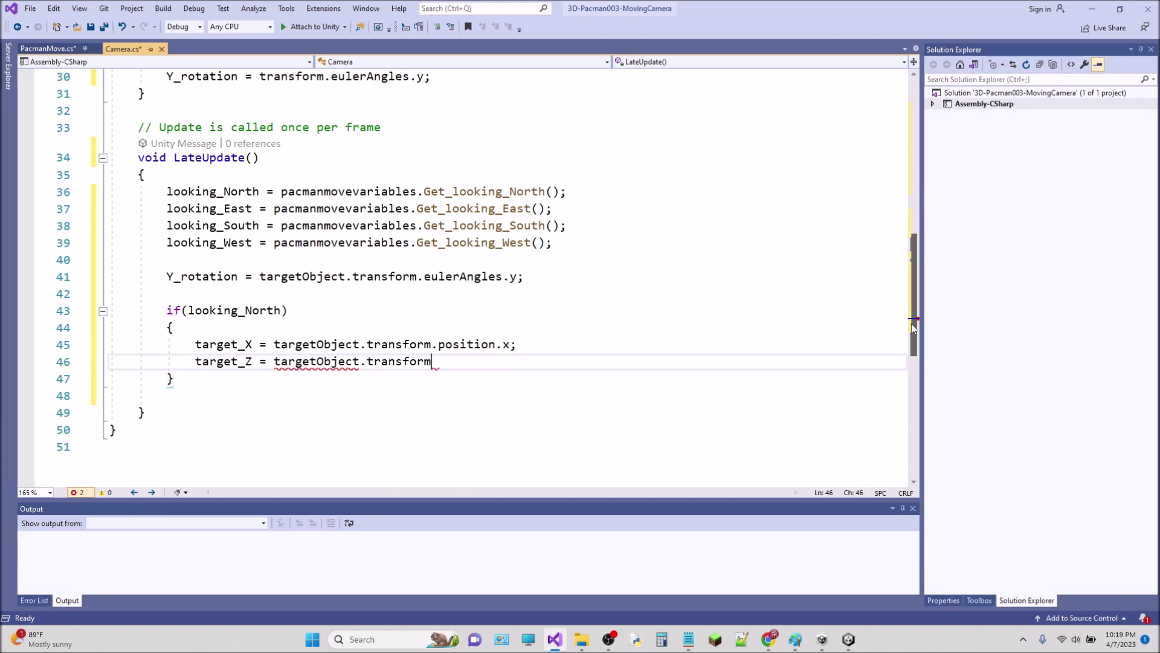
text(.po)
key(Tab)
text(.)
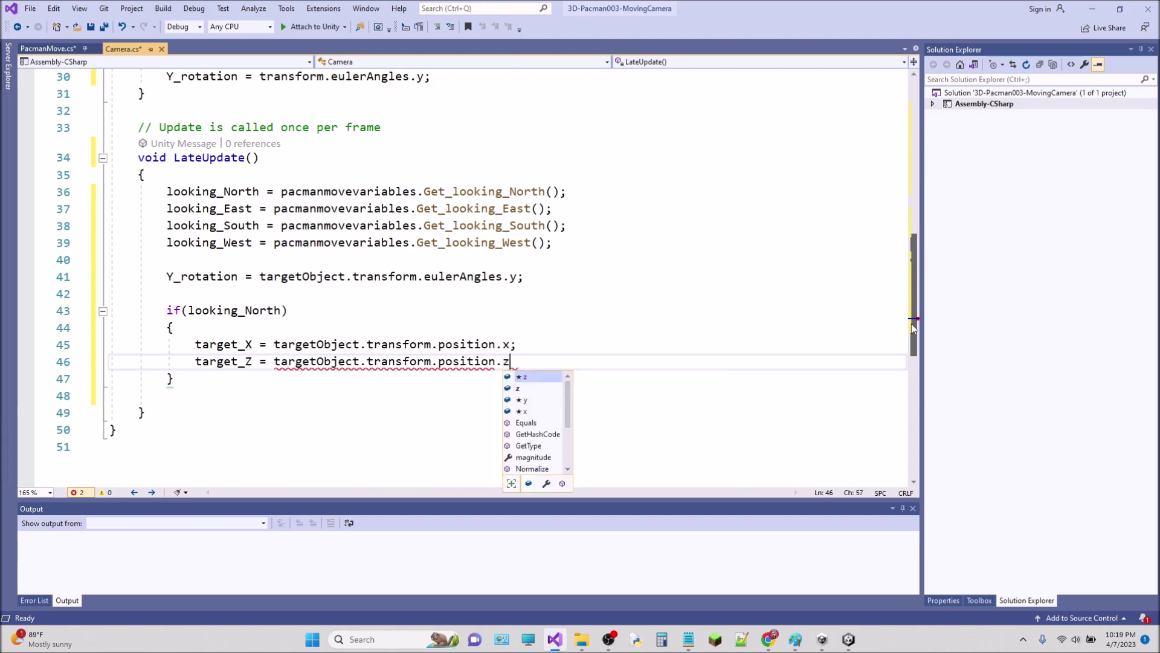
text(z )
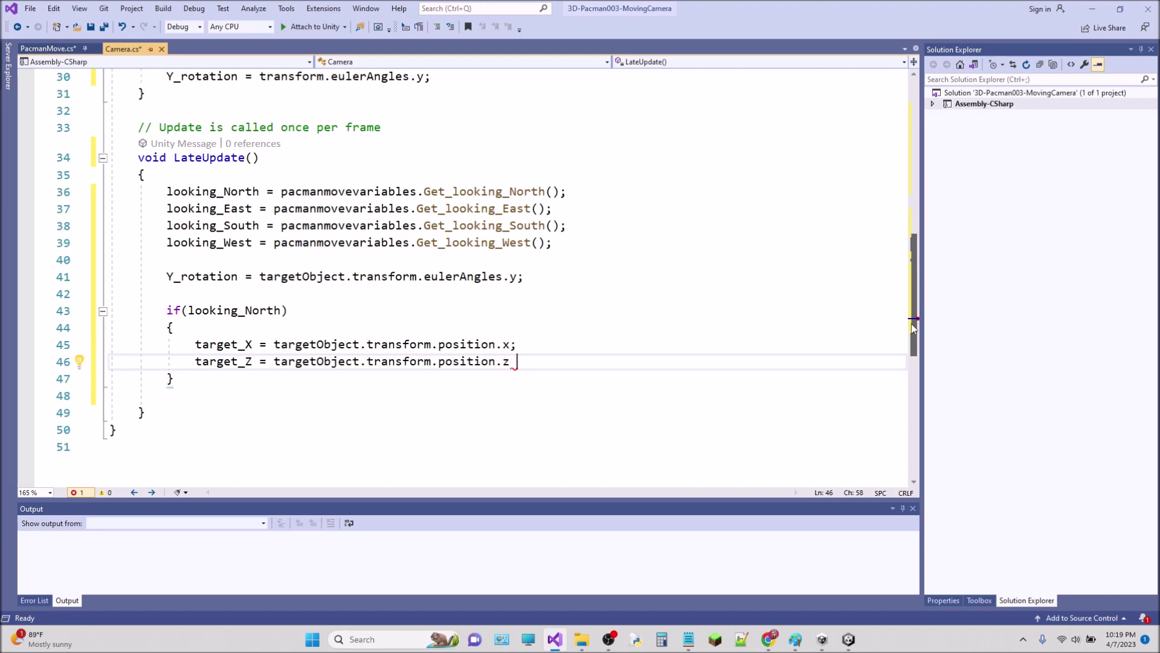
text(- 5;)
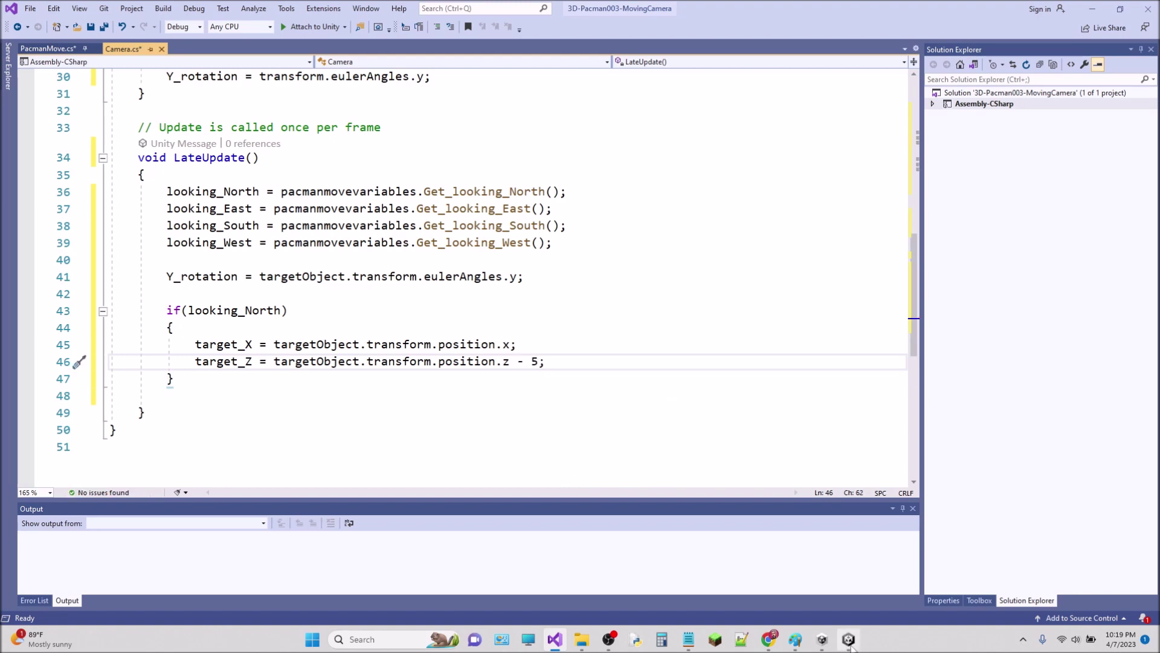
In Unity, check the Main Camera's Position Z of -25, then return to the code
click(849, 639)
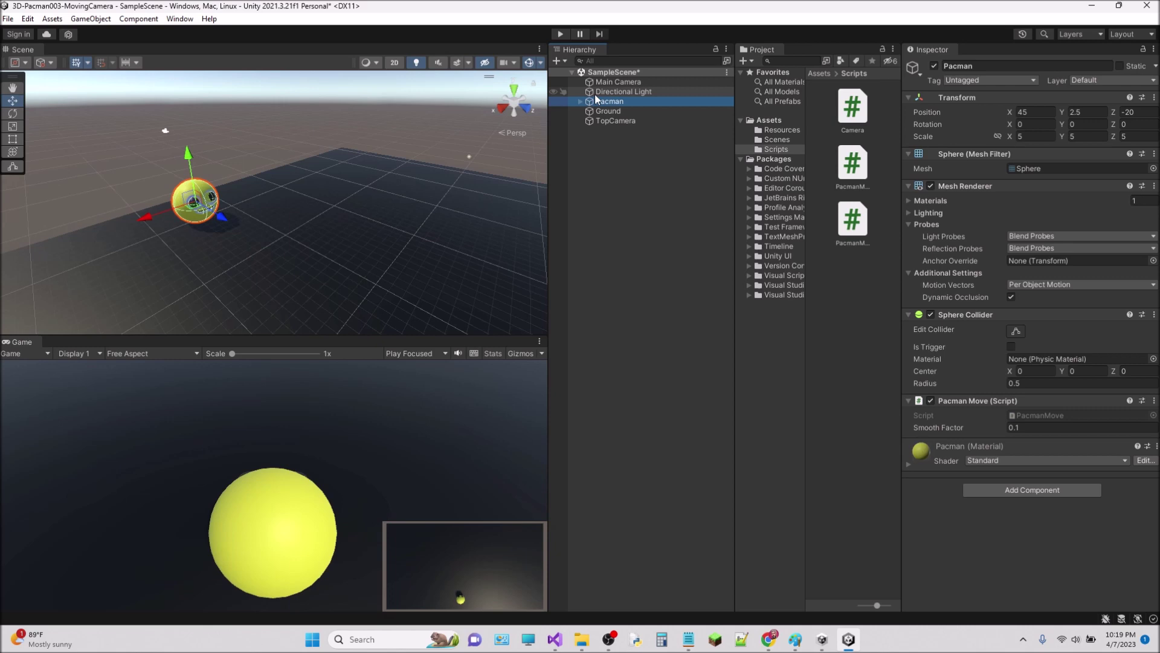
click(602, 83)
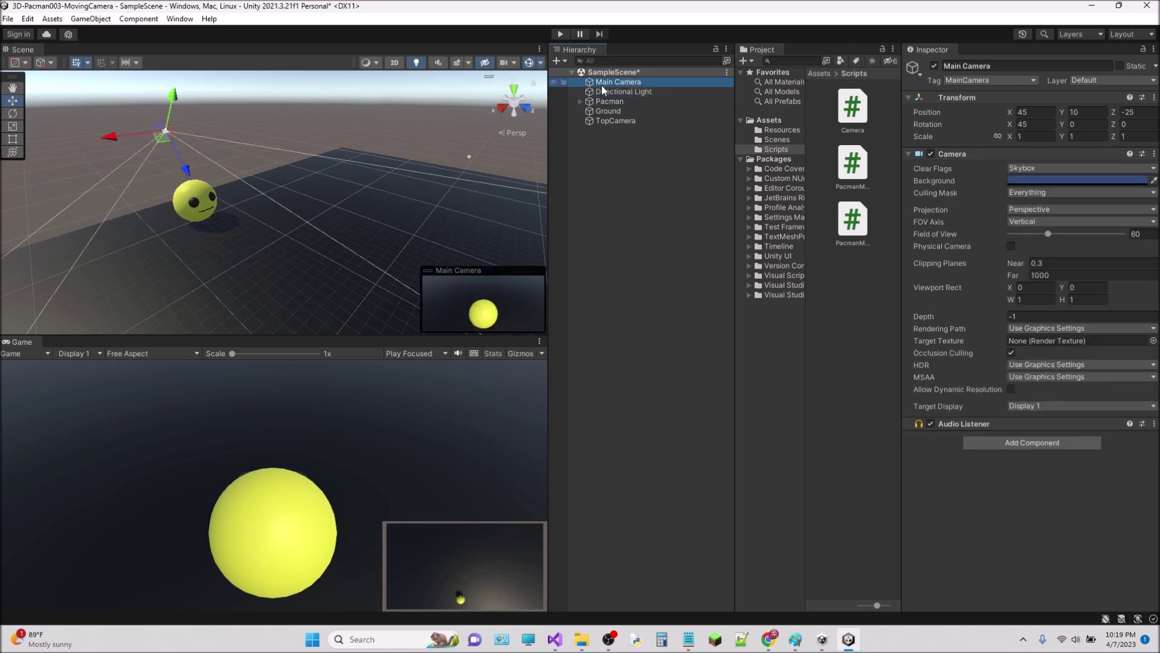
click(1126, 112)
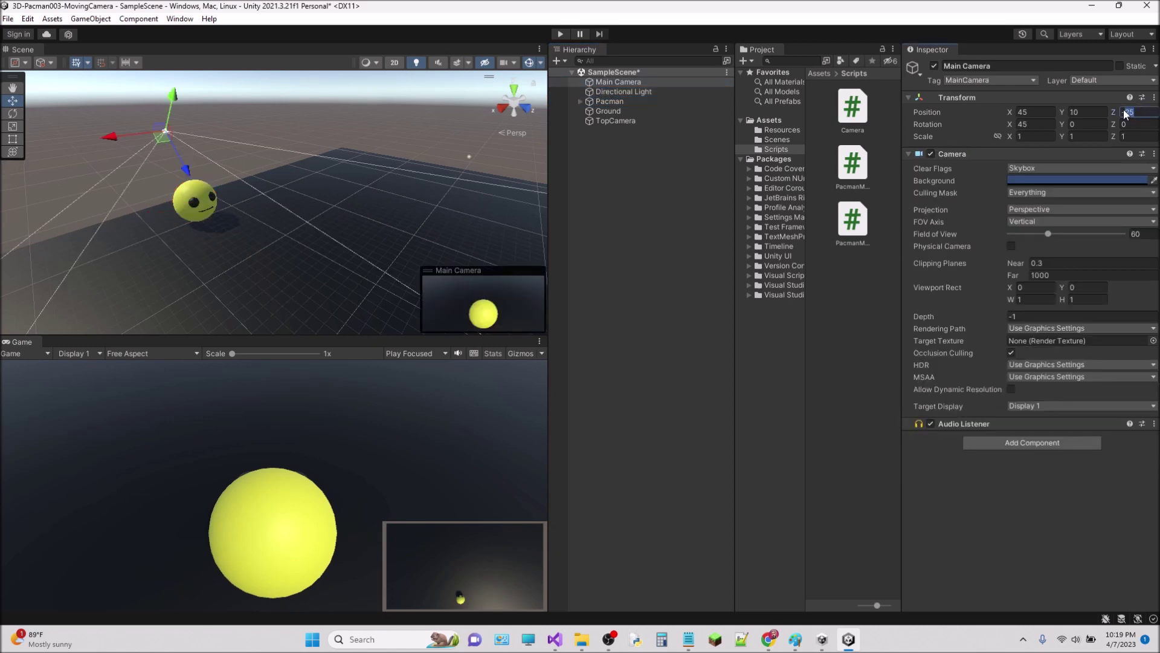
click(1089, 7)
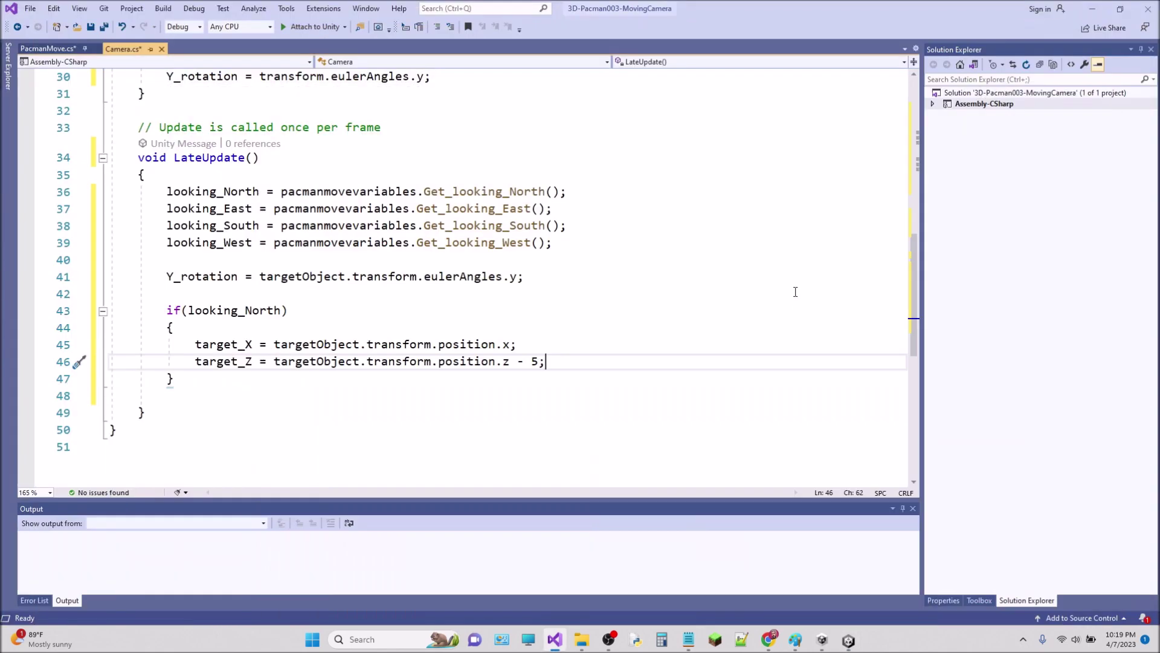
Add an else if(looking_East) block with empty braces below the North block
click(218, 385)
key(Return)
text(els)
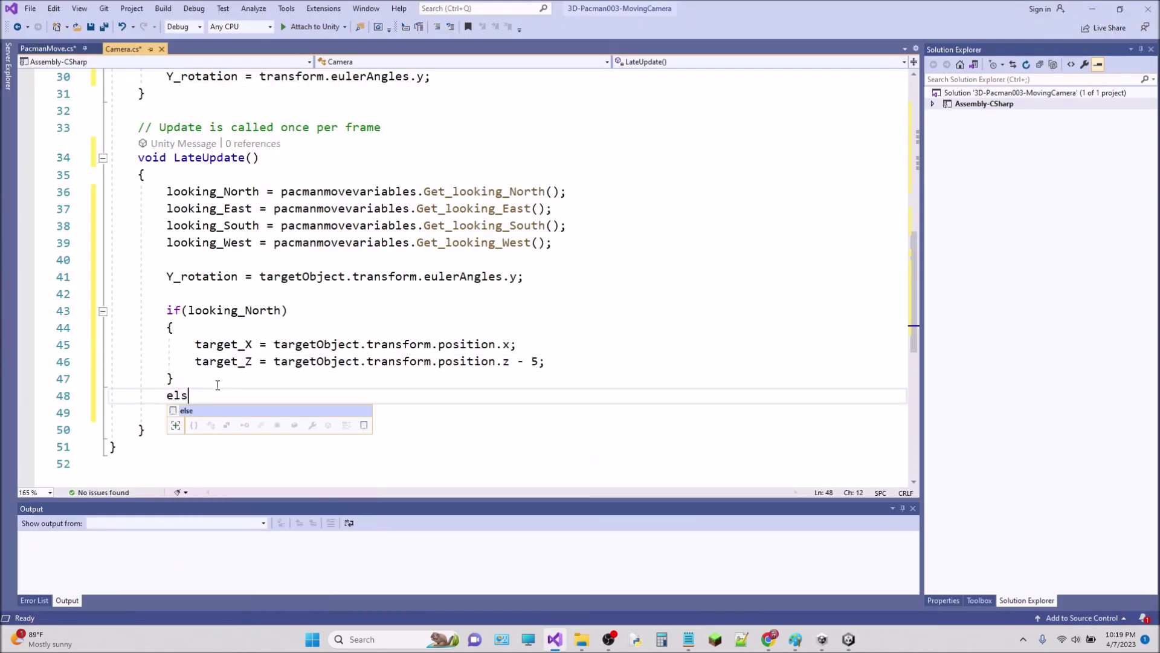
text(e if(lo)
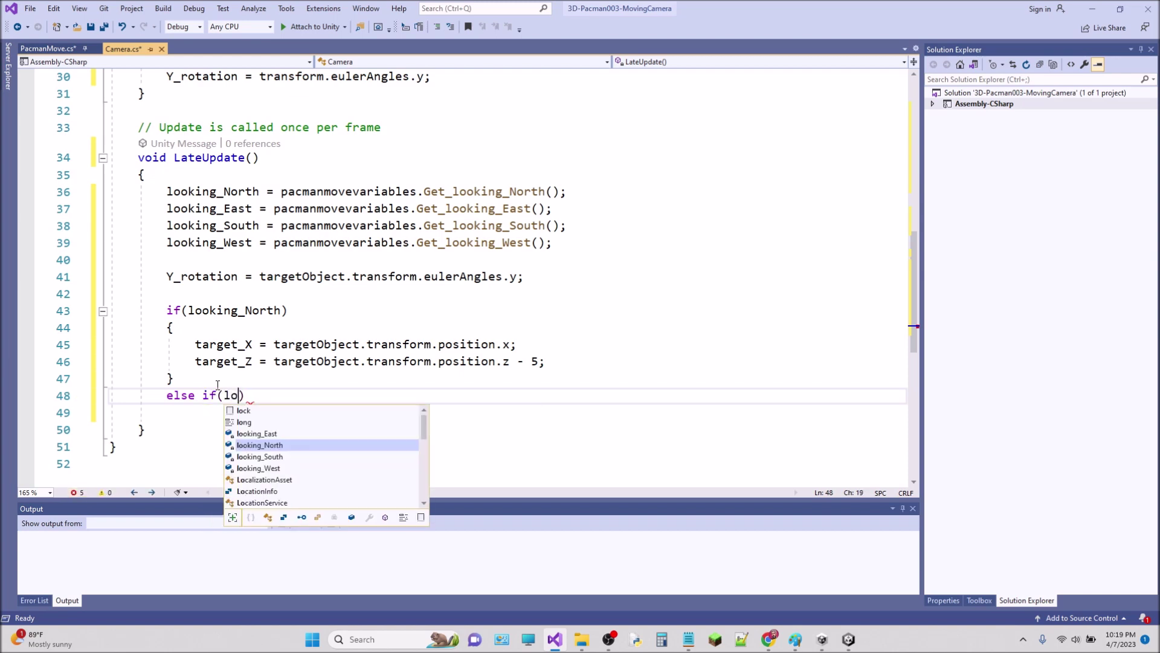
key(Up)
key(Tab)
text())
key(Return)
text({)
key(Return)
Copy the North assignments into the East block, making target_X x - 5 and target_Z plain z
mouse_move(553, 361)
mouse_down()
mouse_move(552, 338)
mouse_move(174, 327)
mouse_up()
key(ctrl+c)
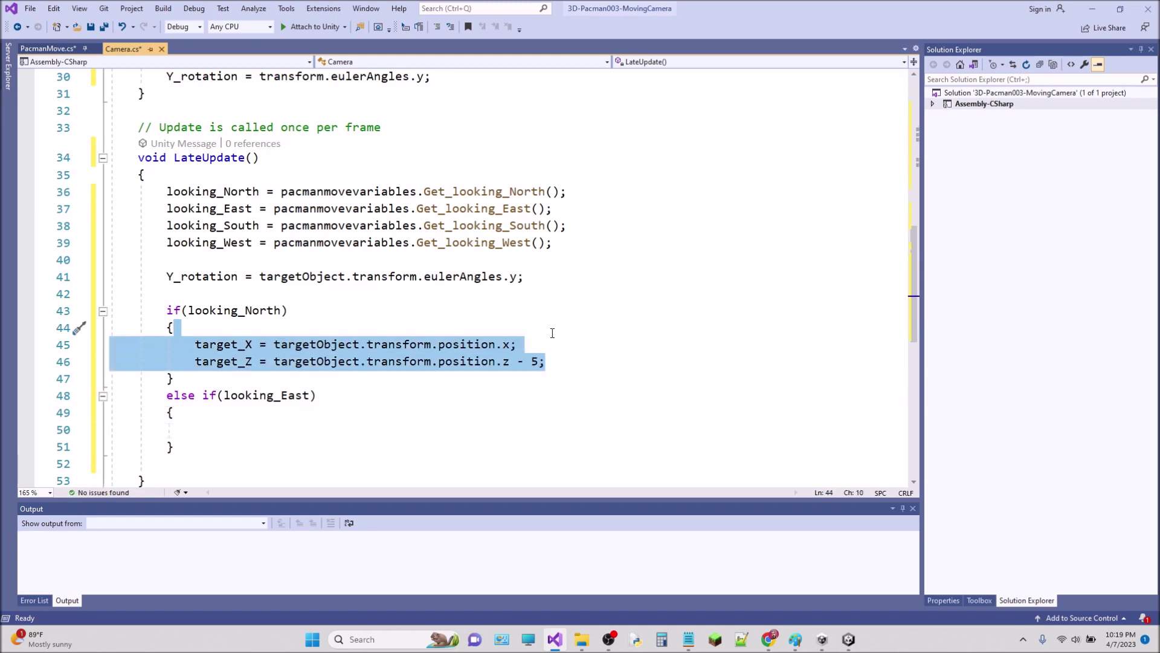
click(218, 428)
key(ctrl+v)
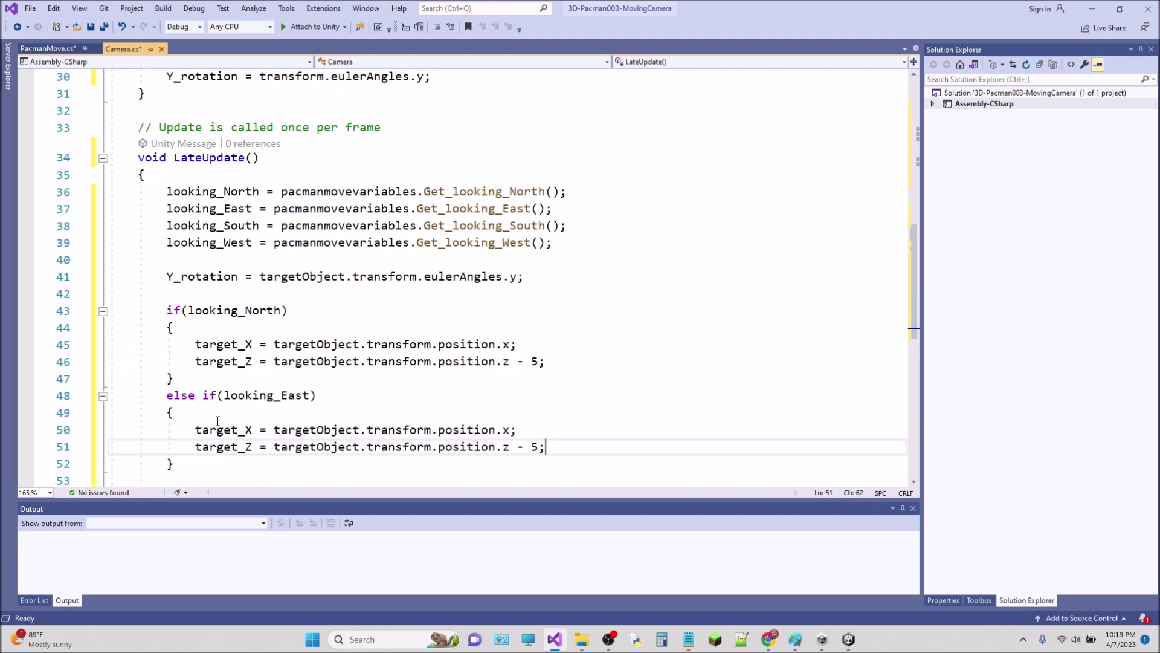
click(503, 430)
text(-5)
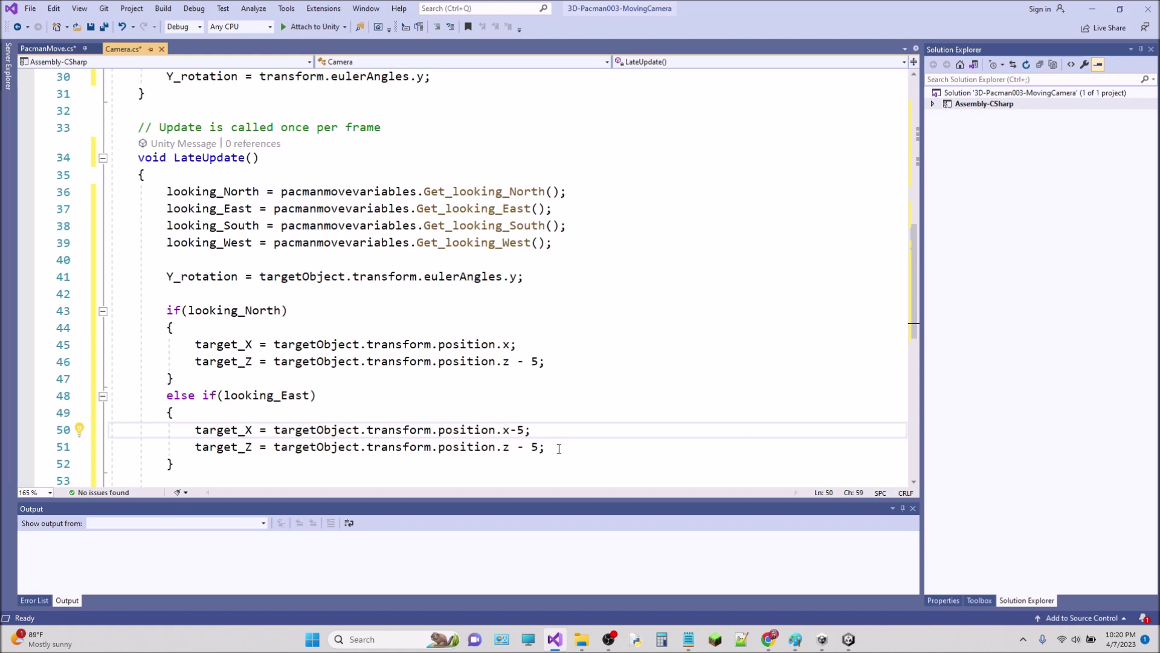
key(Right)
key(Down)
key(Right)
key(BackSpace)
key(BackSpace)
key(BackSpace)
key(BackSpace)
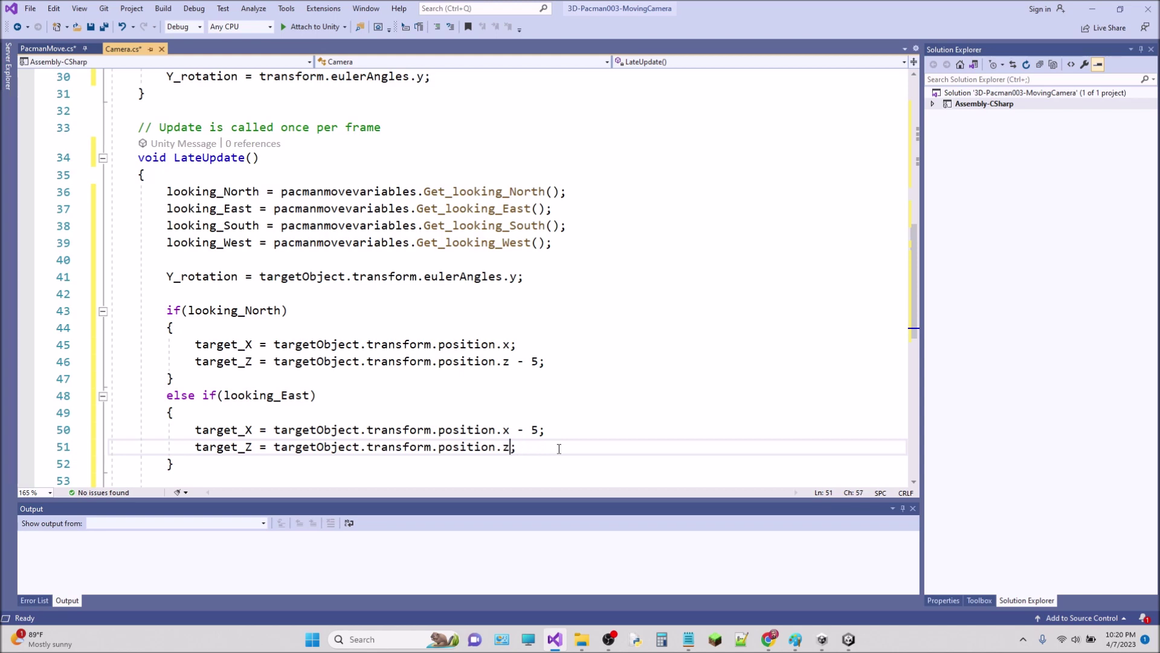
drag(916, 301, 925, 346)
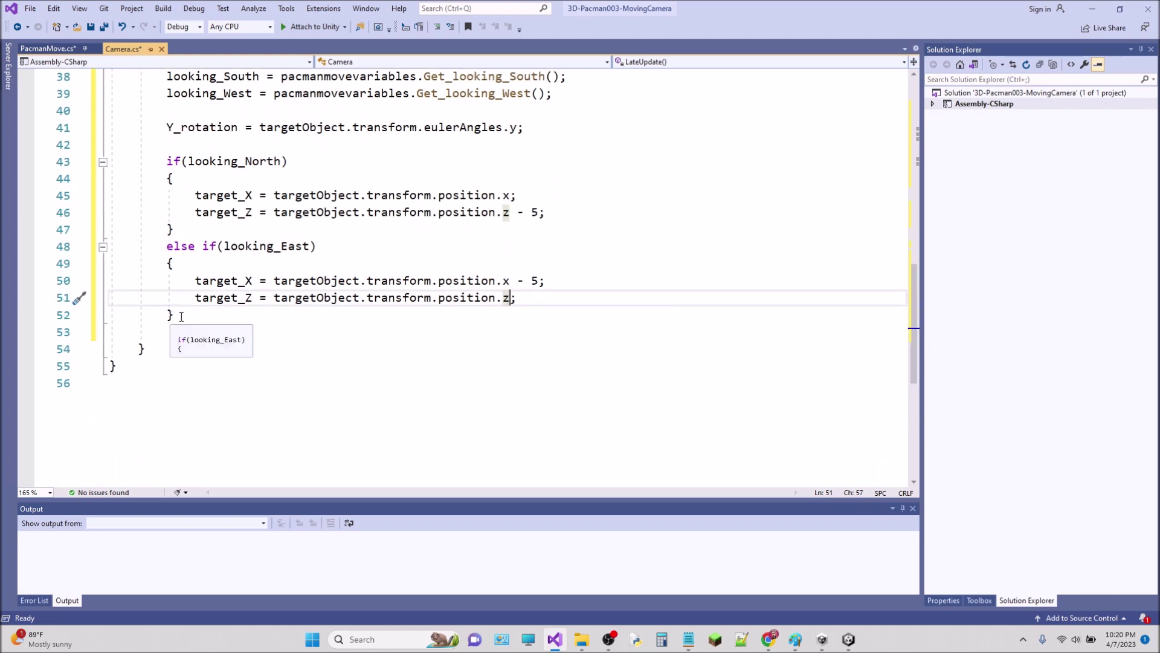
drag(175, 315, 168, 161)
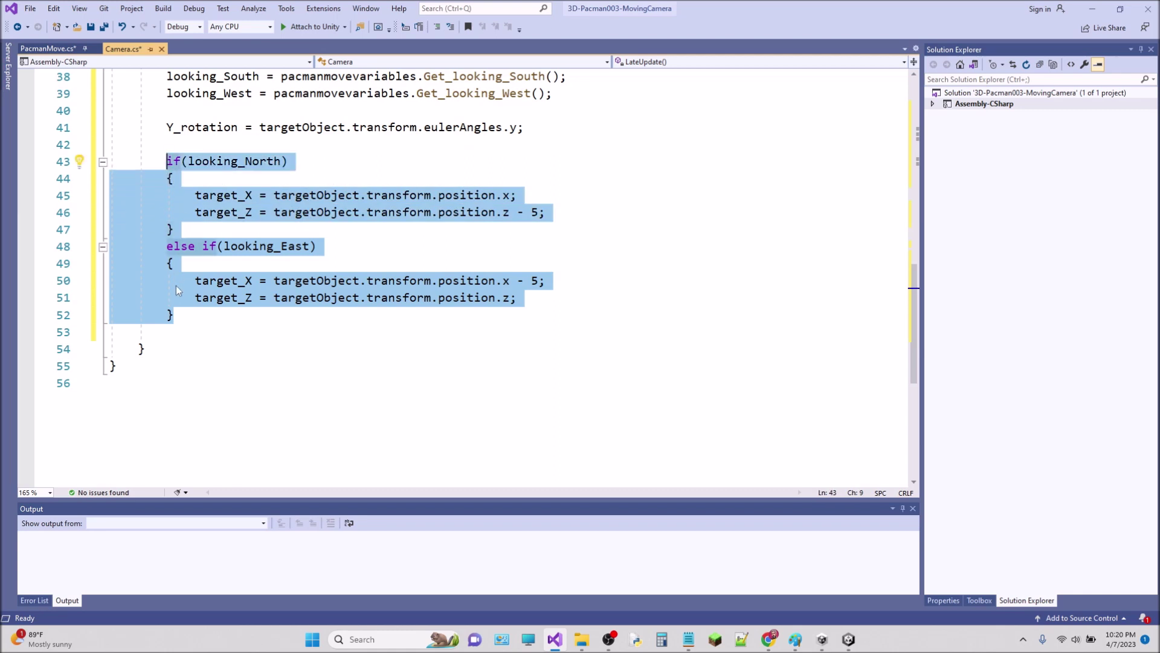
Paste the copied North/East if blocks after a new 'else' below the East block
click(182, 310)
key(Return)
text(else)
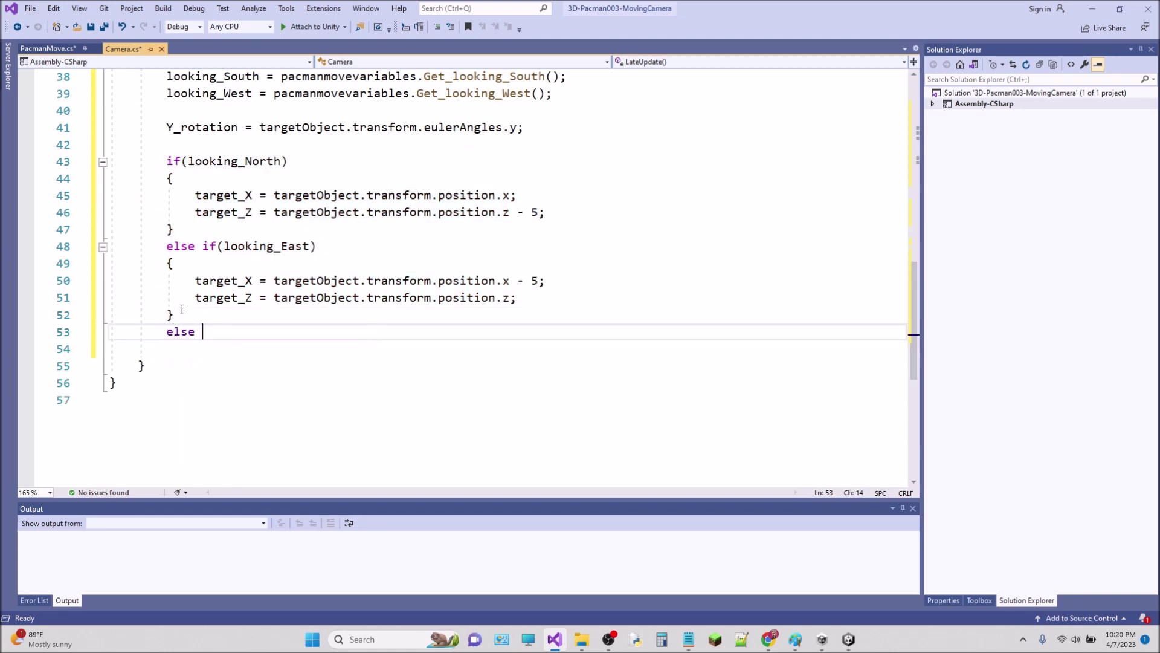
text(if (looking_North)         {             target_X = targetObject.transform.position.x;             target_Z = targetObject.transform.position.z - 5;         }         else if (looking_East)         {             target_X = targetObject.transform.position.x - 5;             target_Z = targetObject.transform.position.z;         })
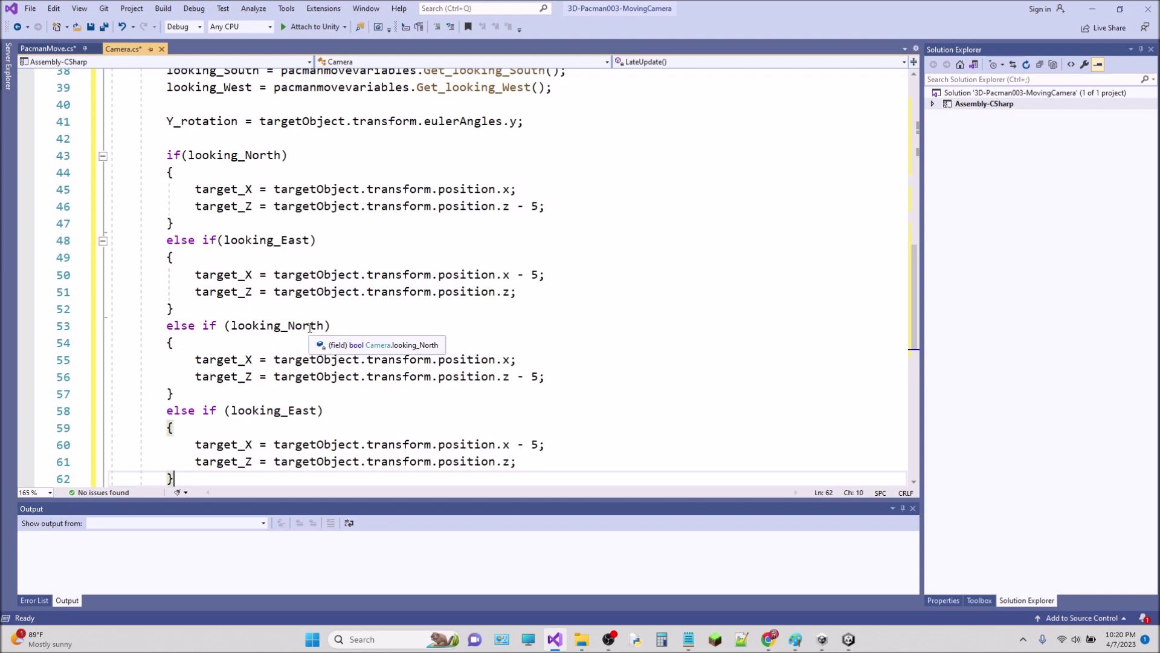
Rename the pasted conditions to looking_South and looking_West
click(309, 325)
key(BackSpace)
key(BackSpace)
key(BackSpace)
text(Sou)
click(309, 410)
key(BackSpace)
key(BackSpace)
key(BackSpace)
text(Wes)
click(302, 410)
key(BackSpace)
text(e)
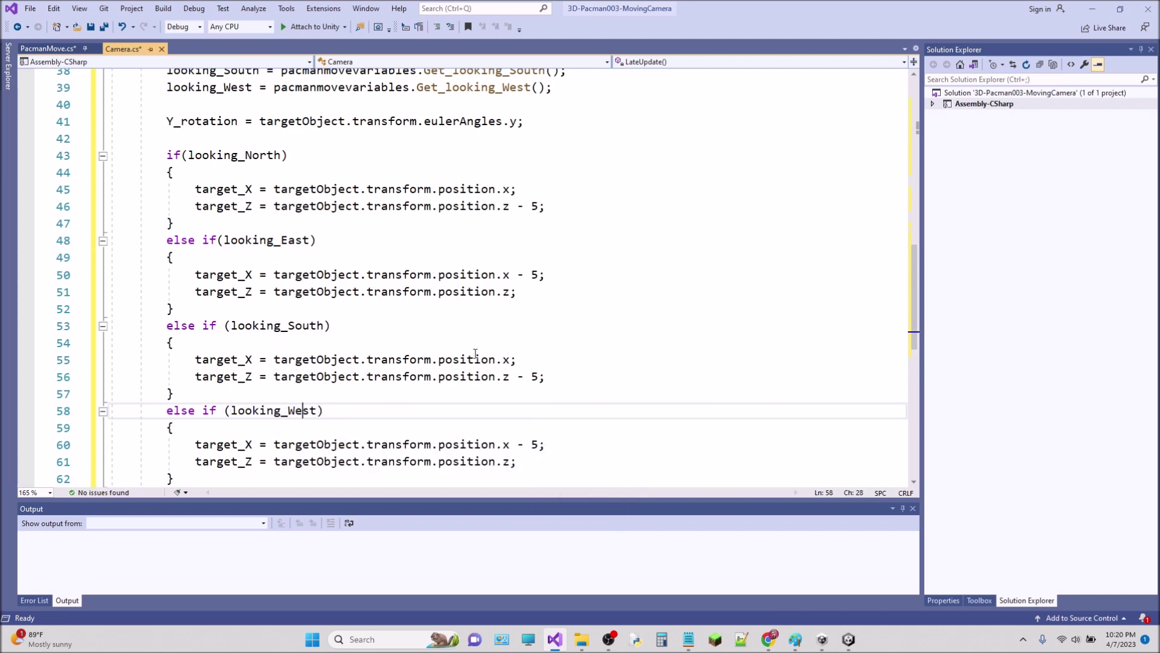
Change the minus signs to plus so South uses target_Z = z + 5 and West uses target_X = x + 5
click(524, 378)
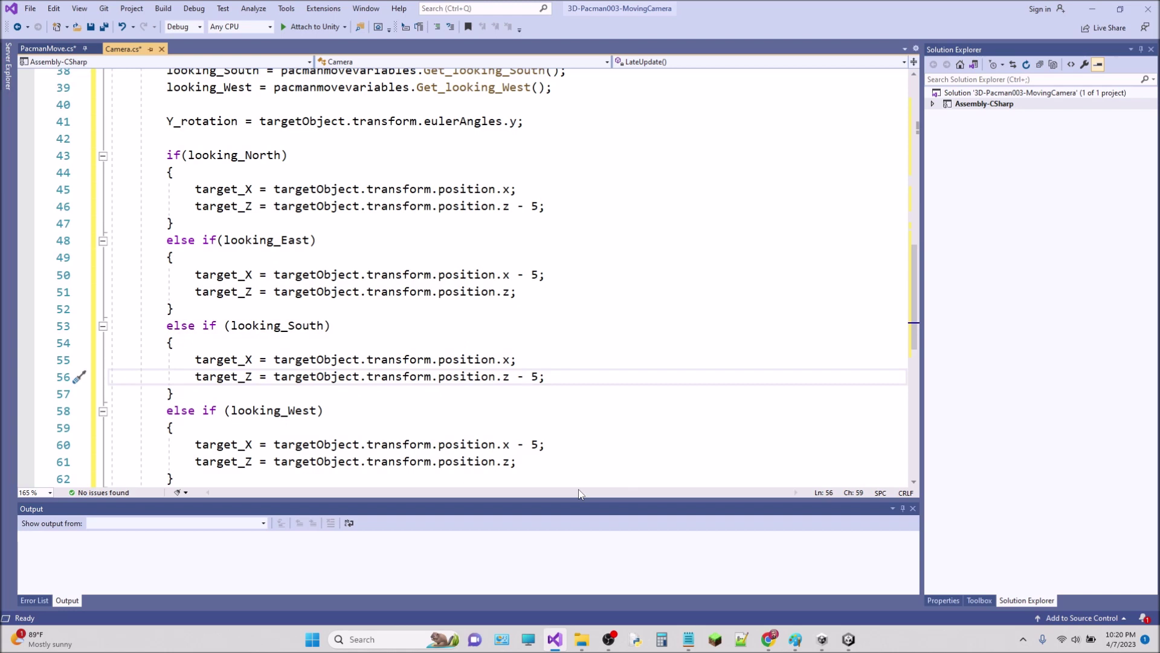
key(BackSpace)
text(+)
click(523, 445)
key(BackSpace)
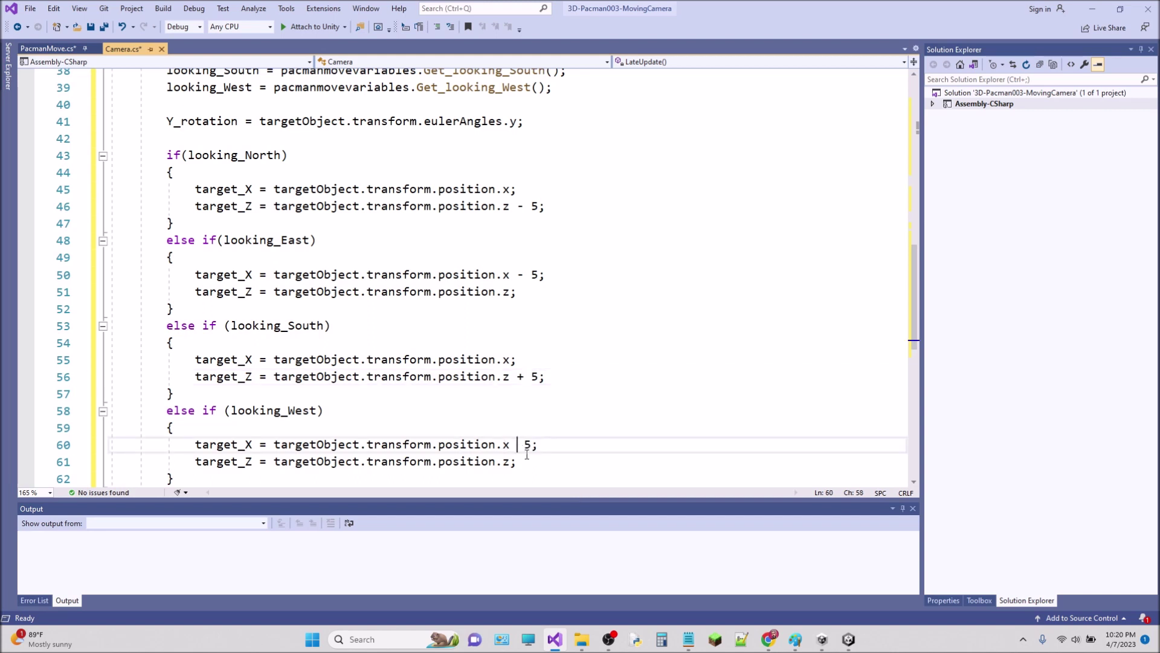
text(+)
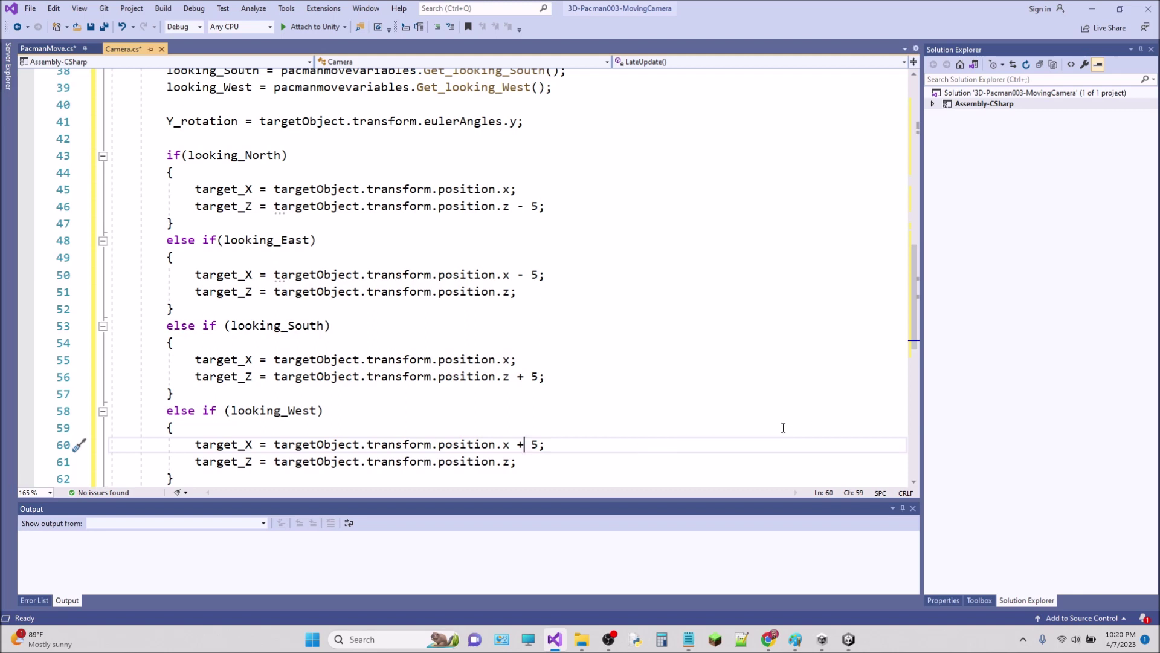
Below the looking_West block, begin 'Vector3 newPosition = new Vector3(target_X, 10'
scroll(902, 332, down, 3)
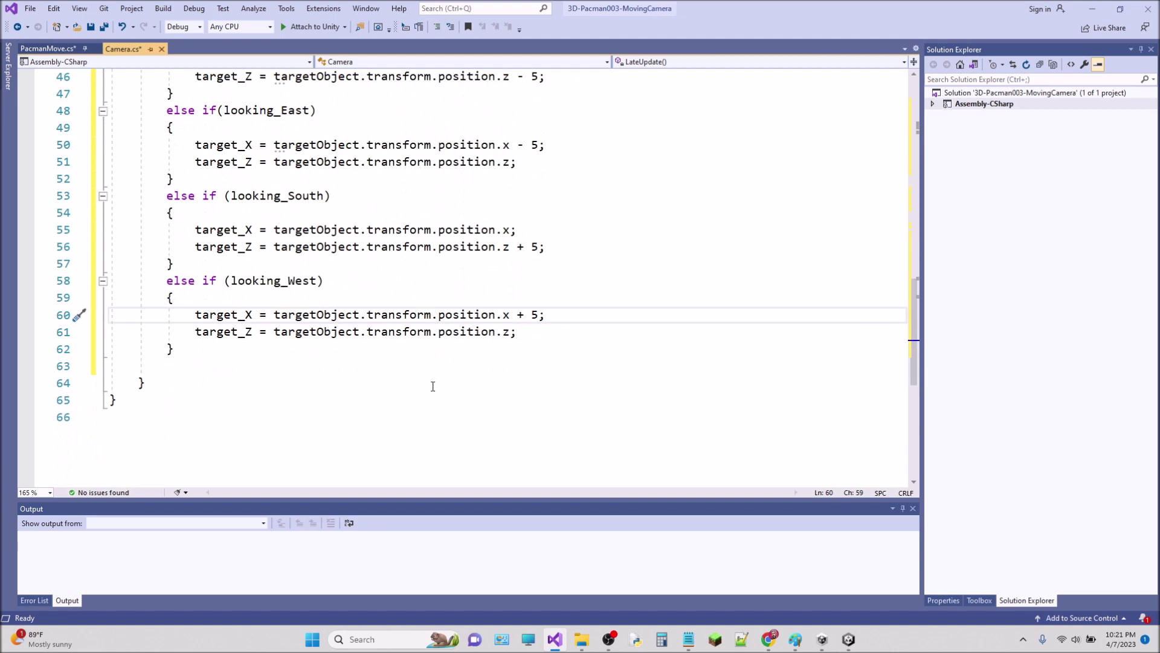
click(211, 368)
key(Return)
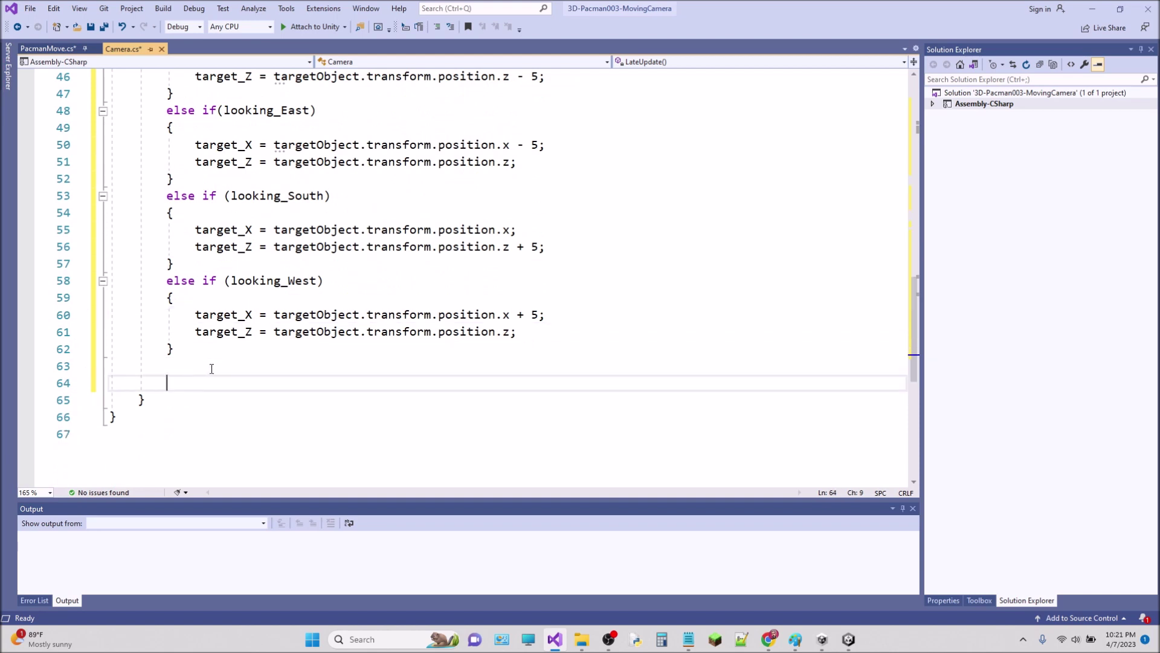
text(ve)
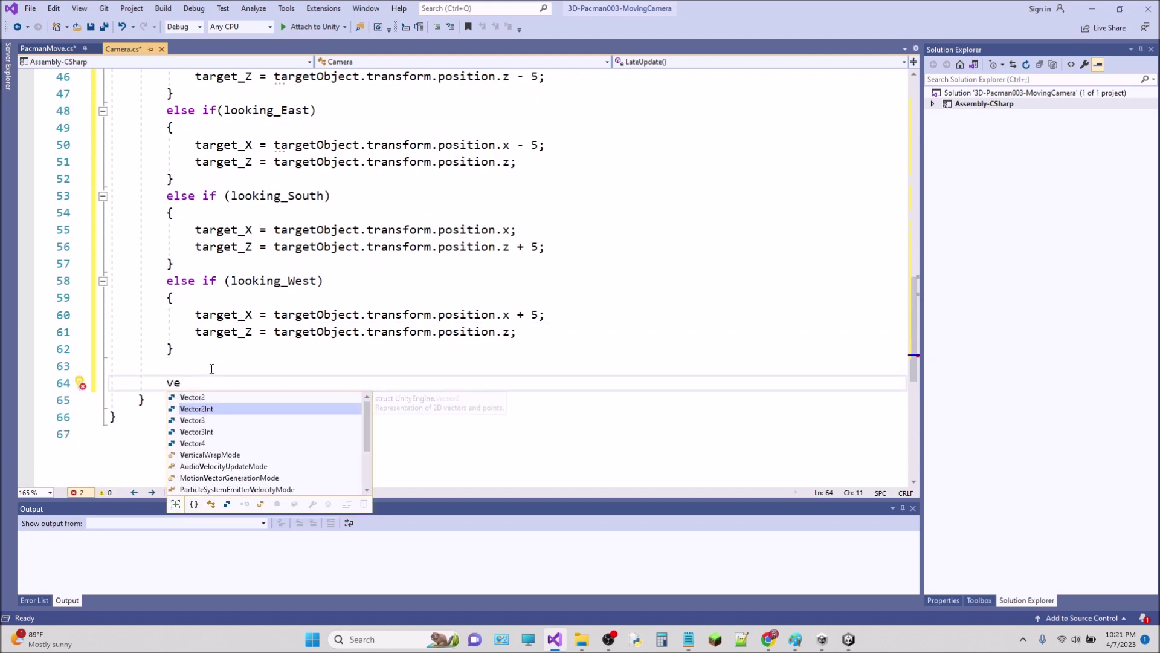
key(Down)
key(Tab)
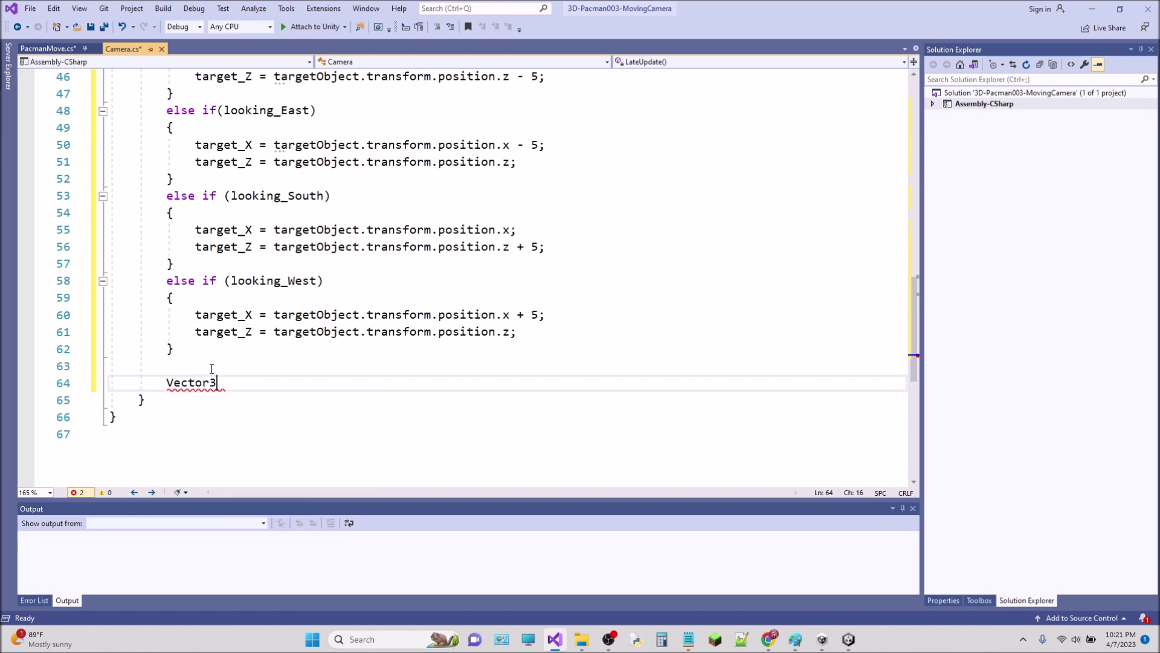
text(new)
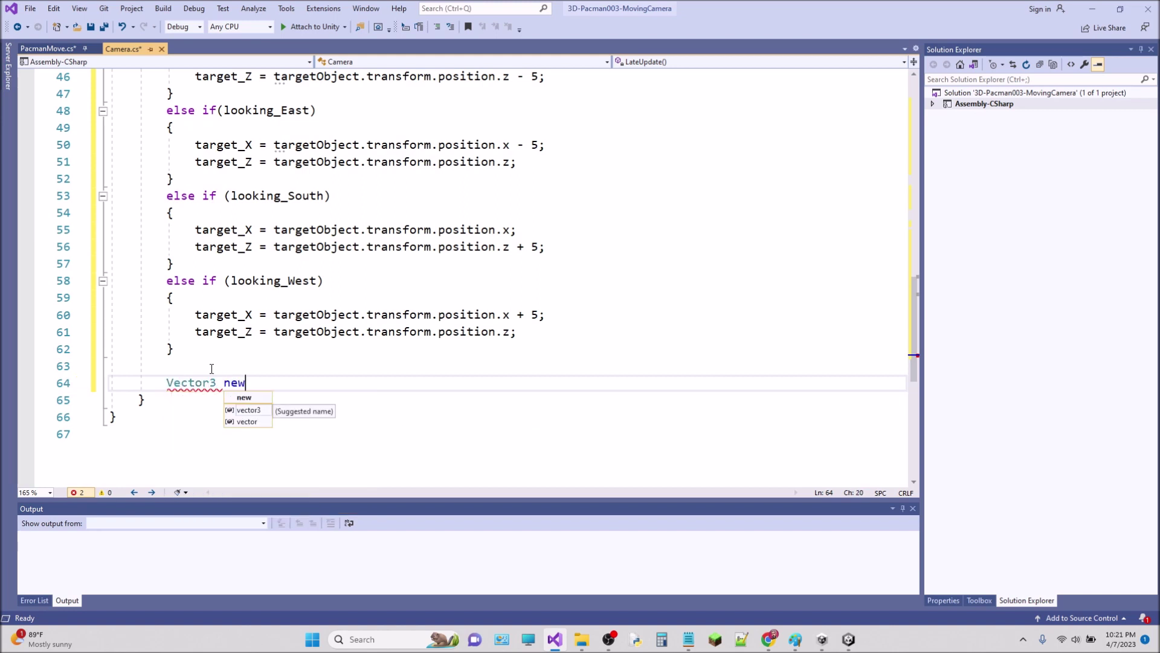
text(Position)
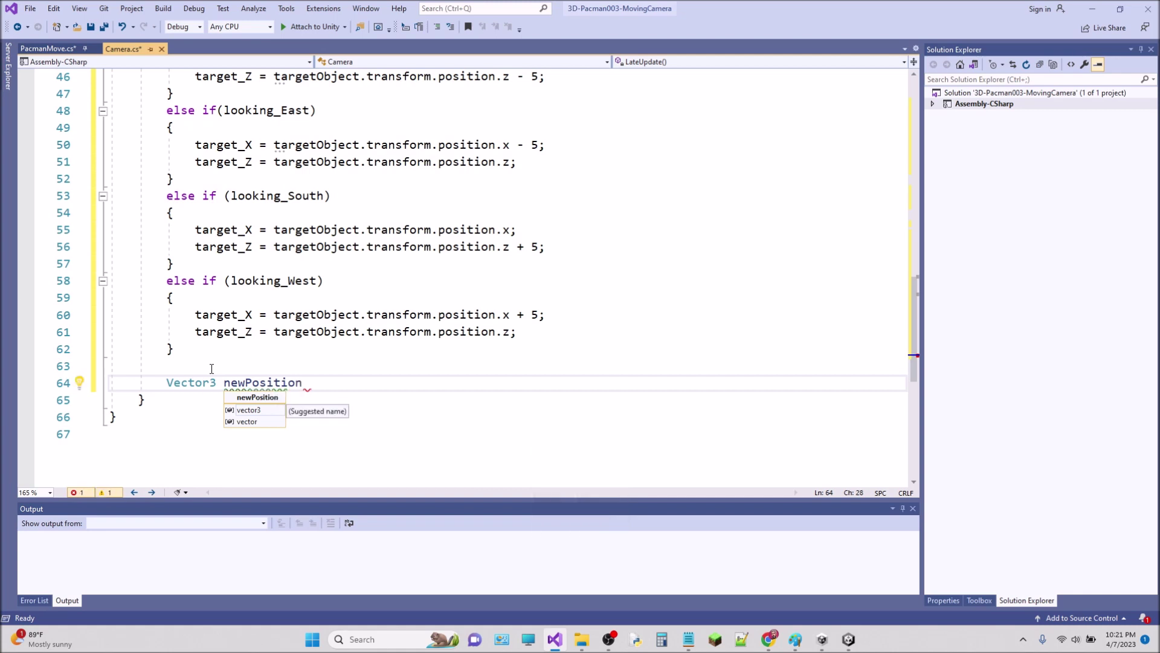
text( = new)
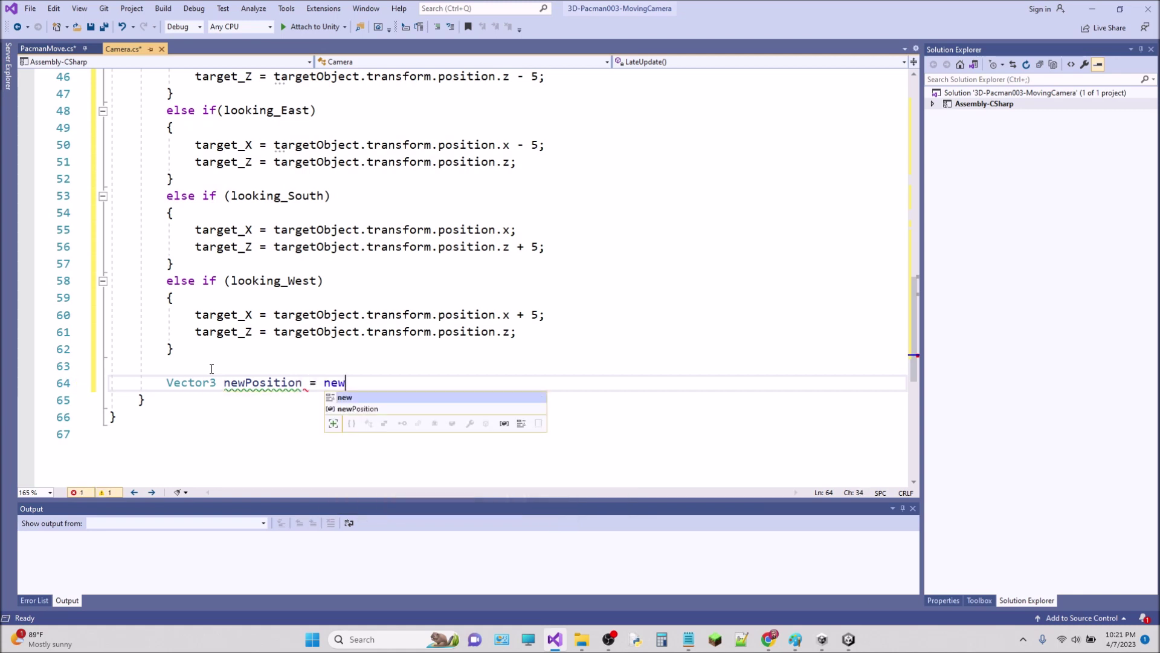
key(Tab)
text((tar)
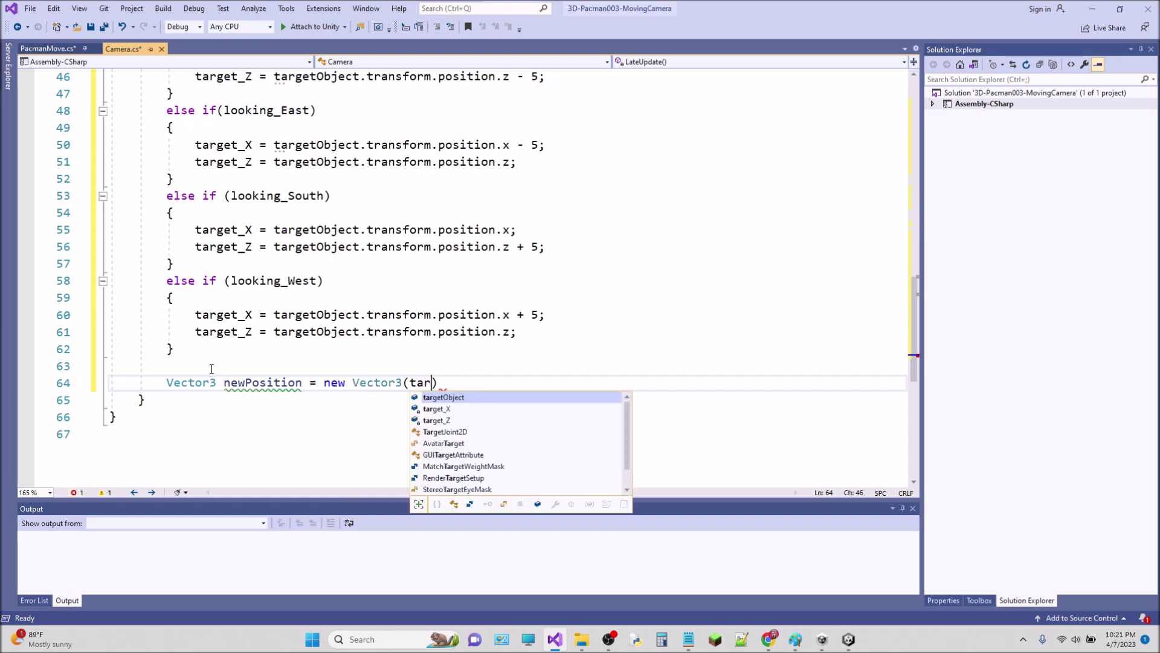
key(Tab)
text(, 10)
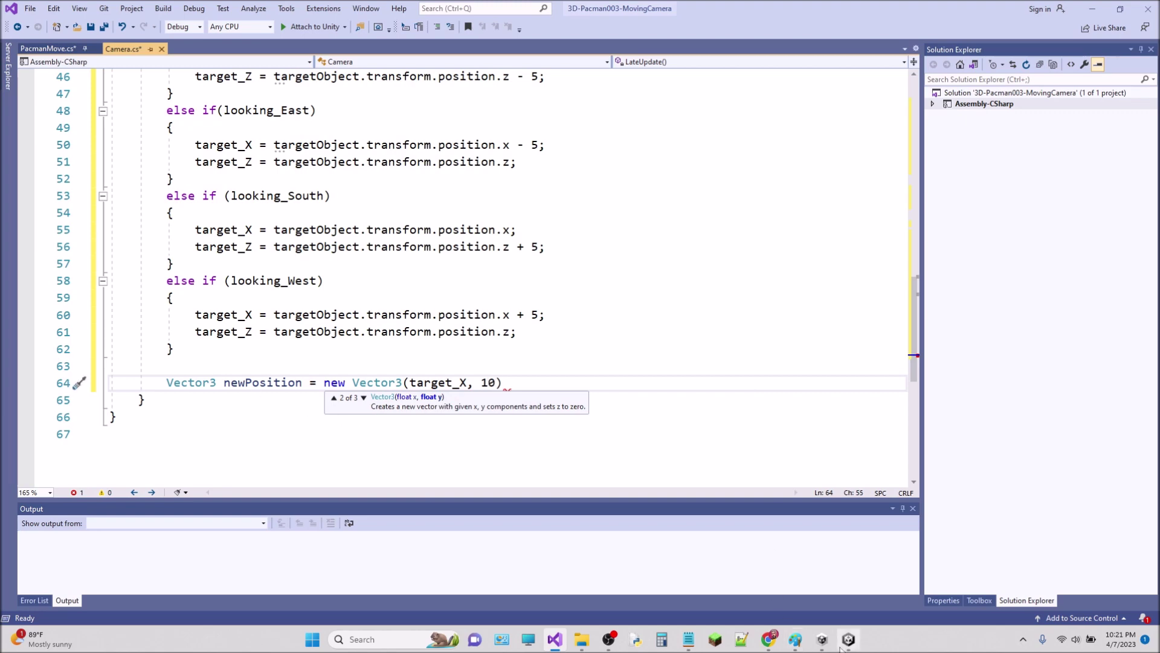
Confirm the camera's Y position of 10 in Unity, then add ', target_Z);' to the line
click(849, 639)
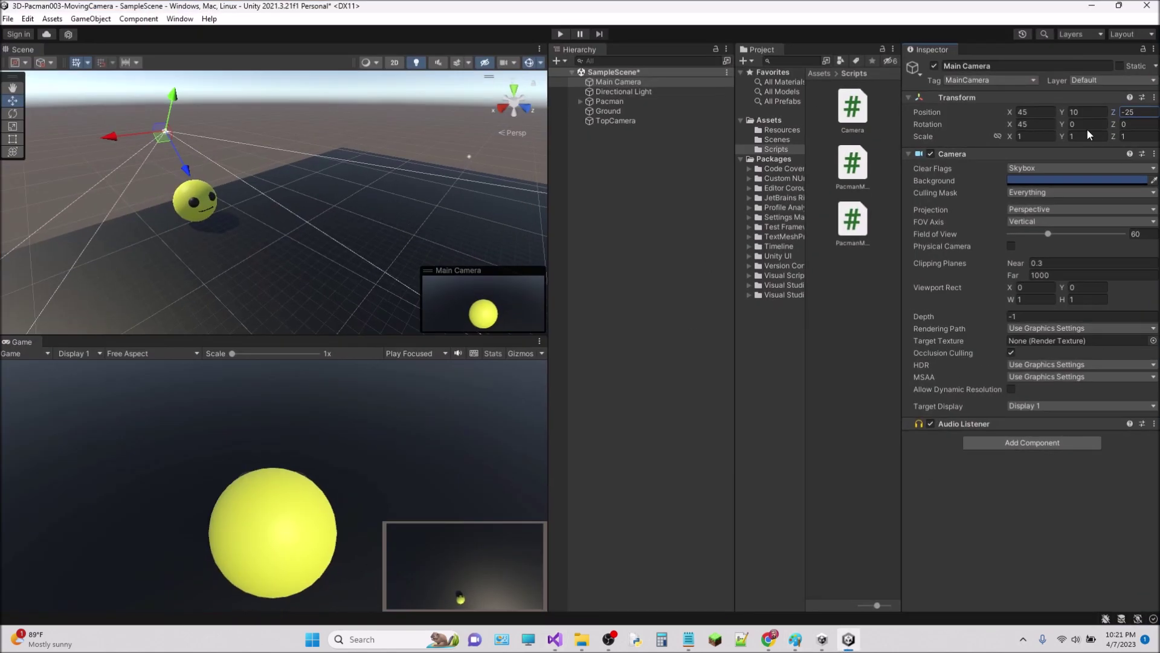
click(1084, 112)
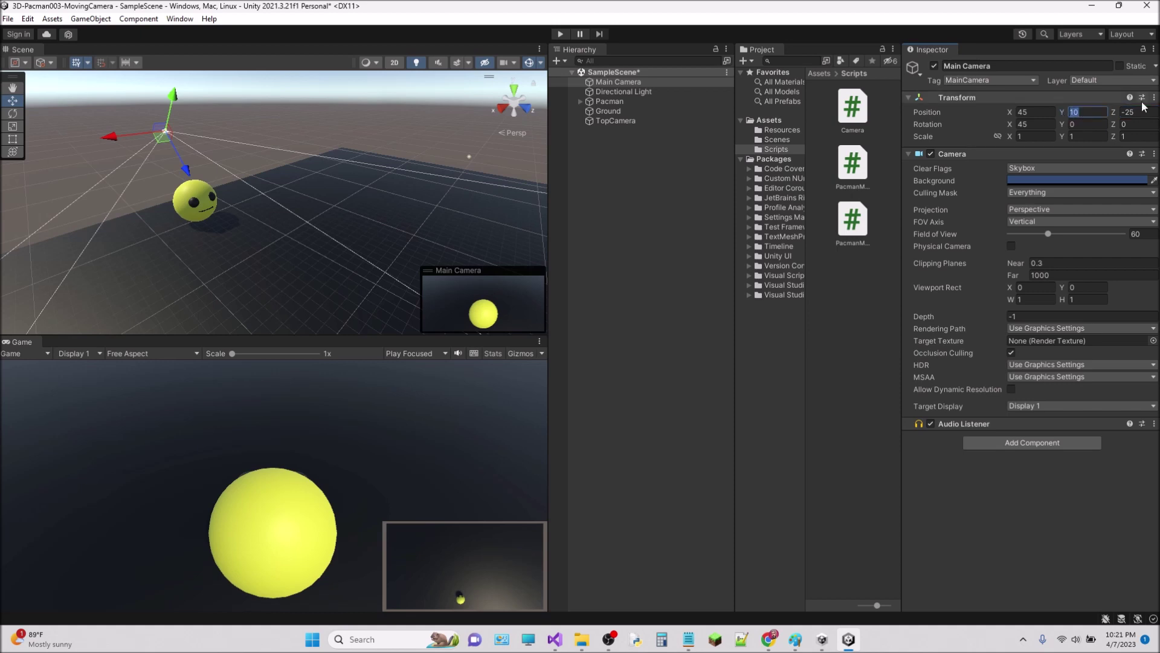
click(1093, 9)
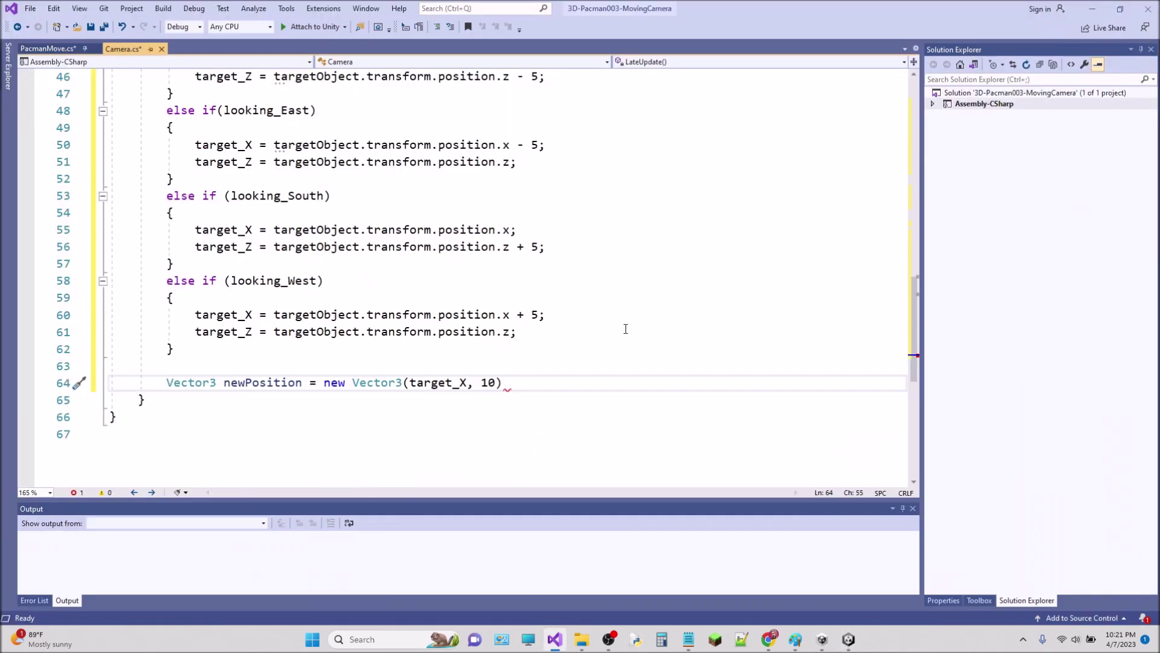
text(, target_Z))
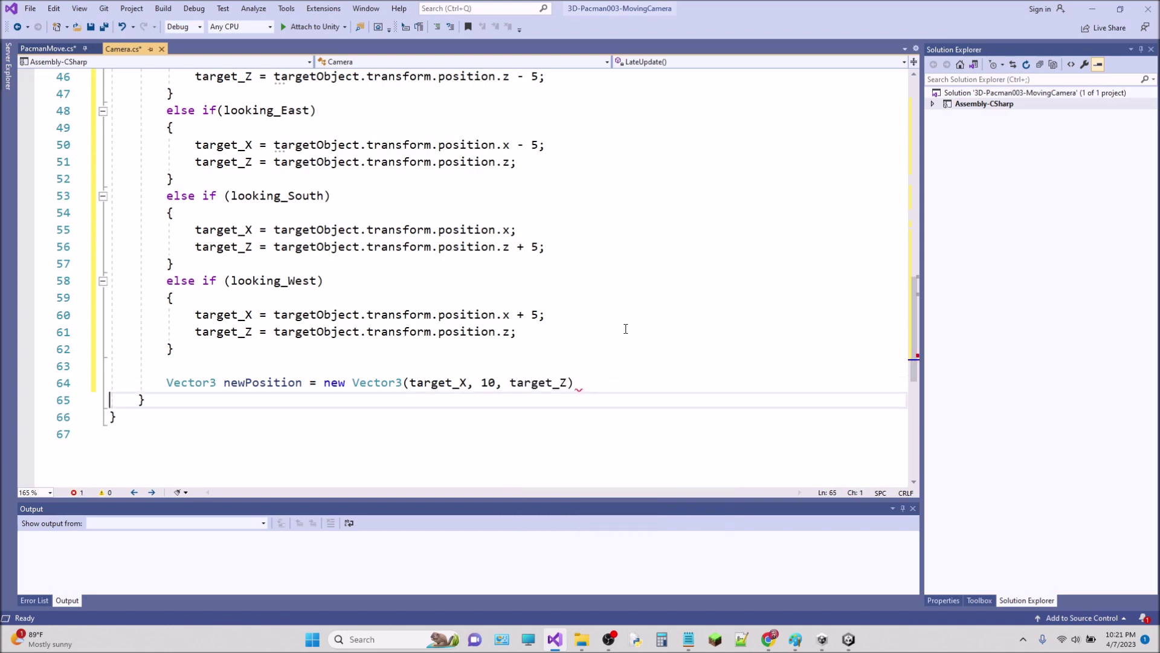
text(;)
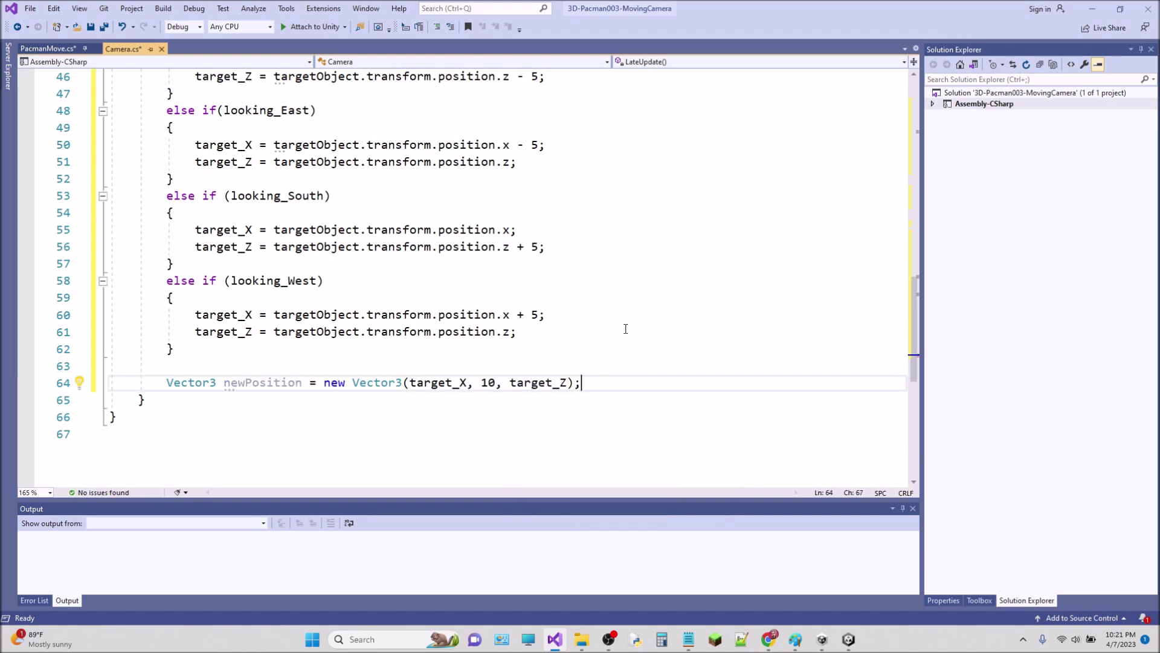
Finish the newPosition statement on line 64 and switch to the PacmanMove.cs script
double_click(260, 382)
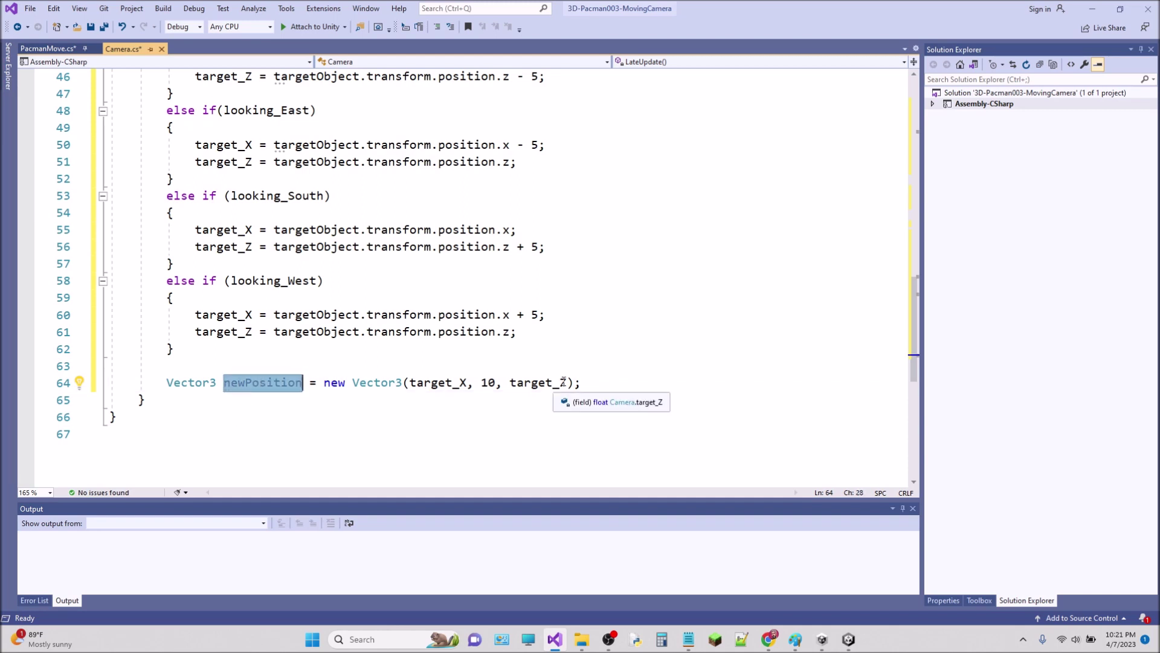
click(602, 382)
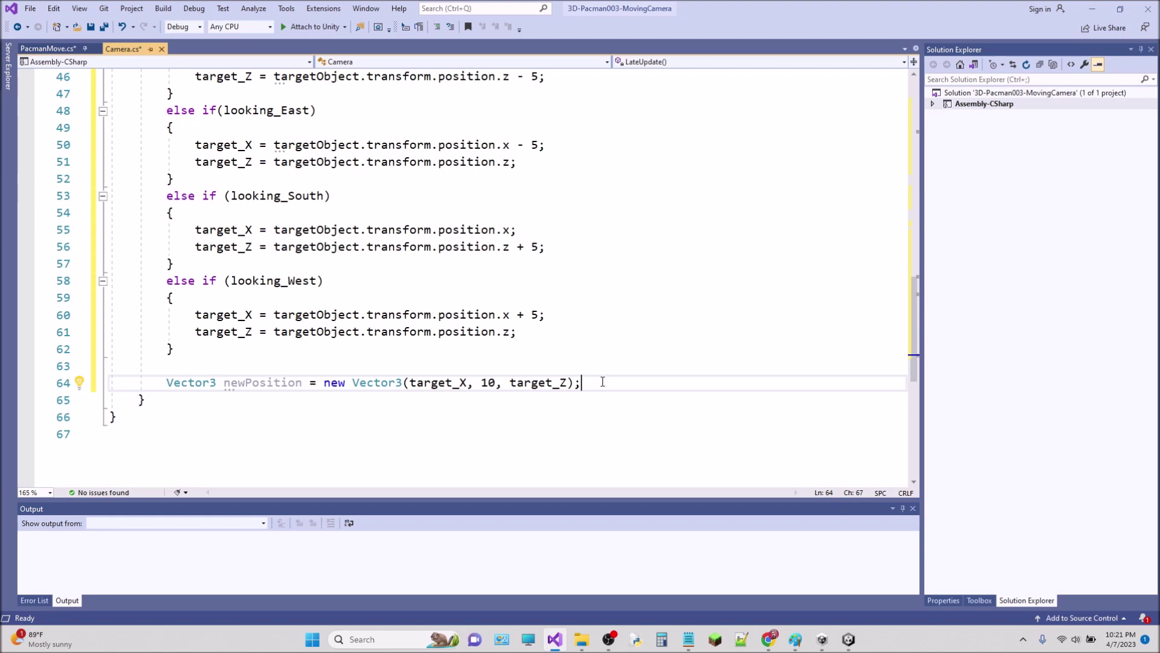
click(47, 48)
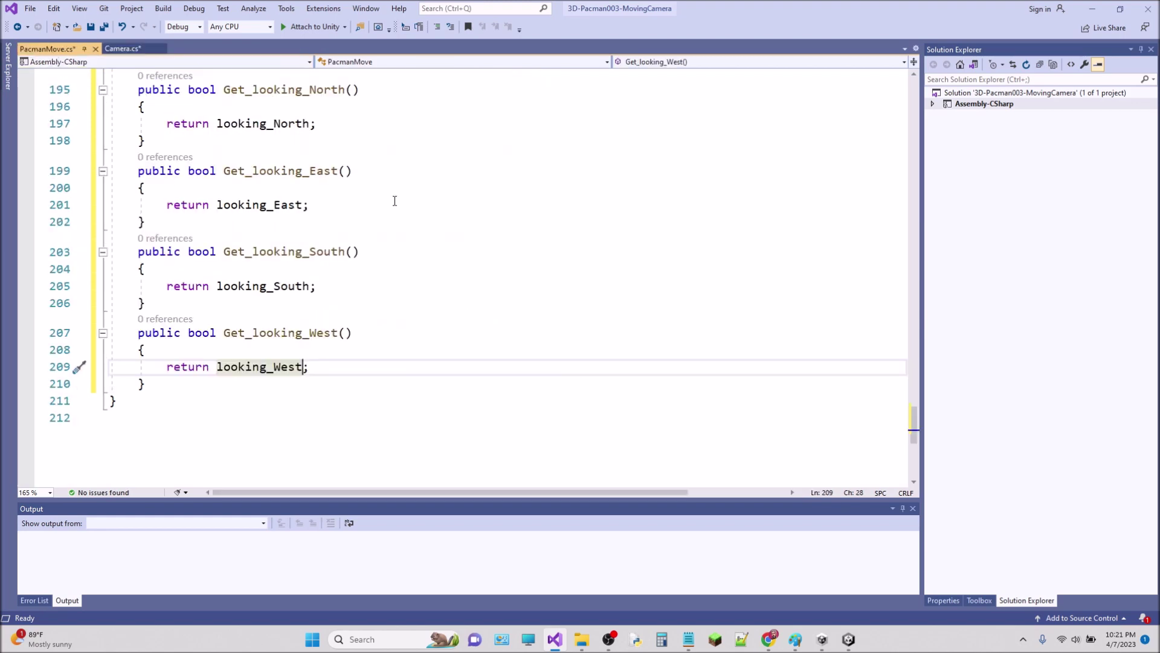
Review PacmanMove's Vector3.MoveTowards movement line, then return to Camera.cs
drag(915, 442, 912, 317)
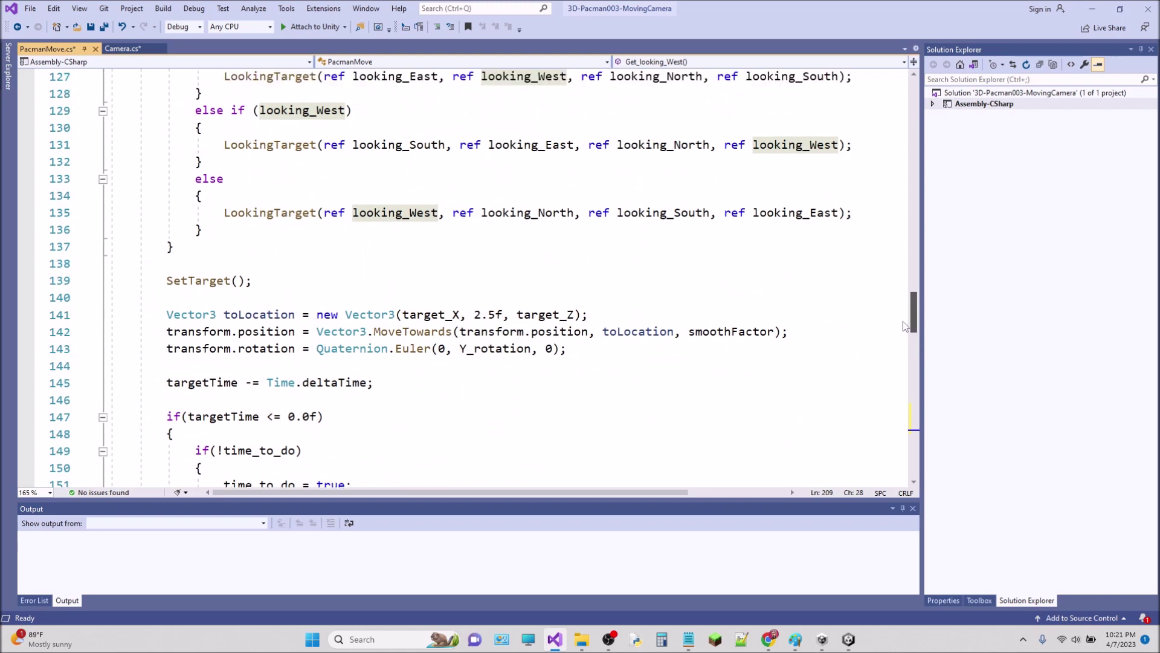
drag(905, 331, 904, 325)
double_click(411, 297)
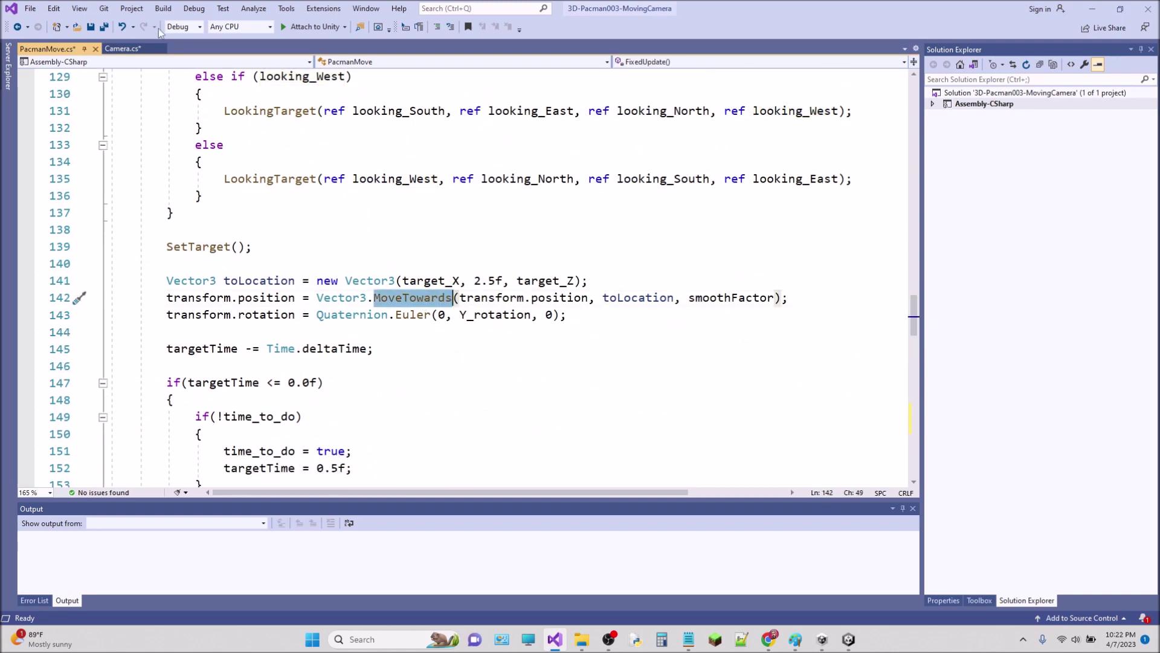
click(122, 49)
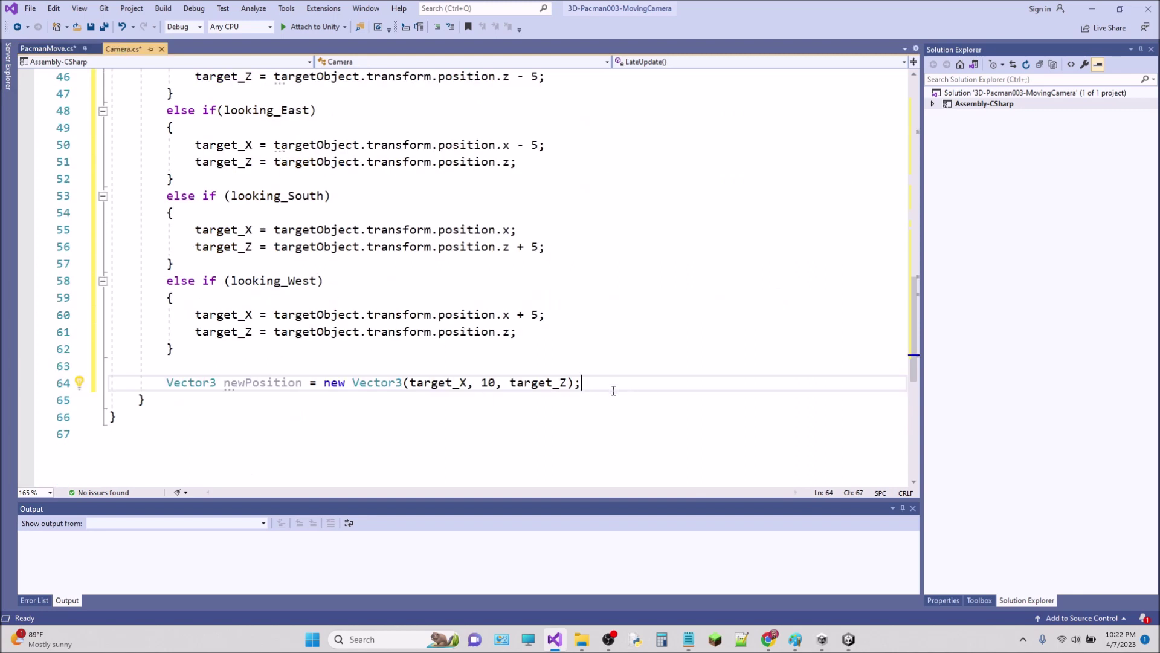
Below newPosition, start the statement 'transform.position = Vector3.Slerp();'
key(Return)
text(transform.)
key(Tab)
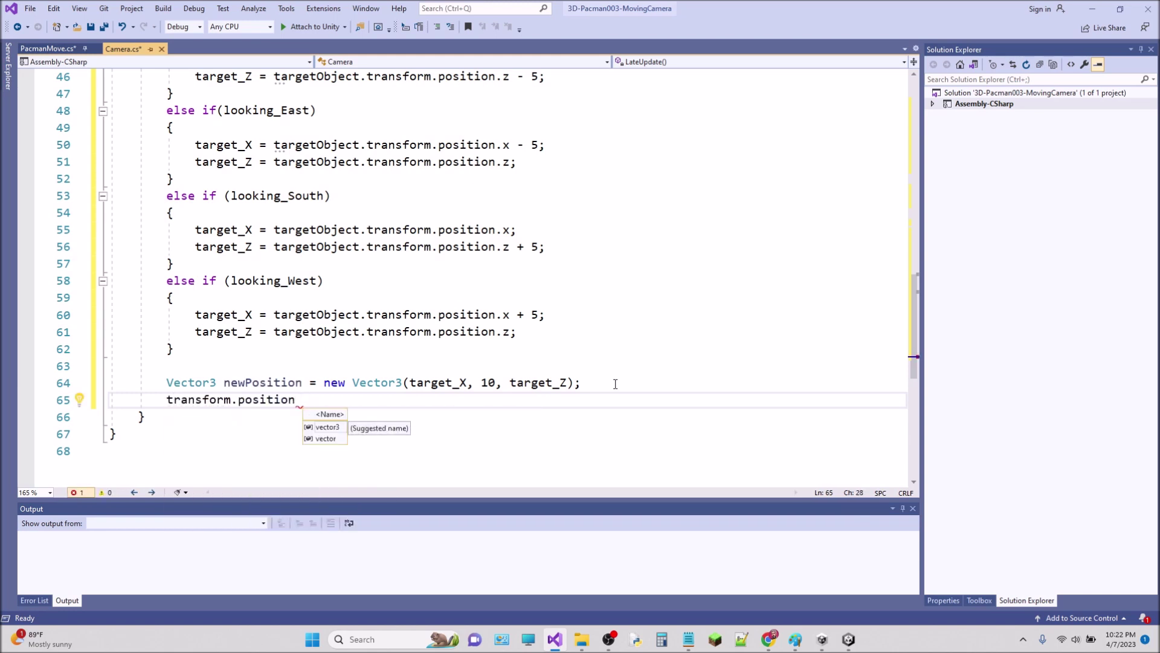
text(= ve)
key(Tab)
text(.sl)
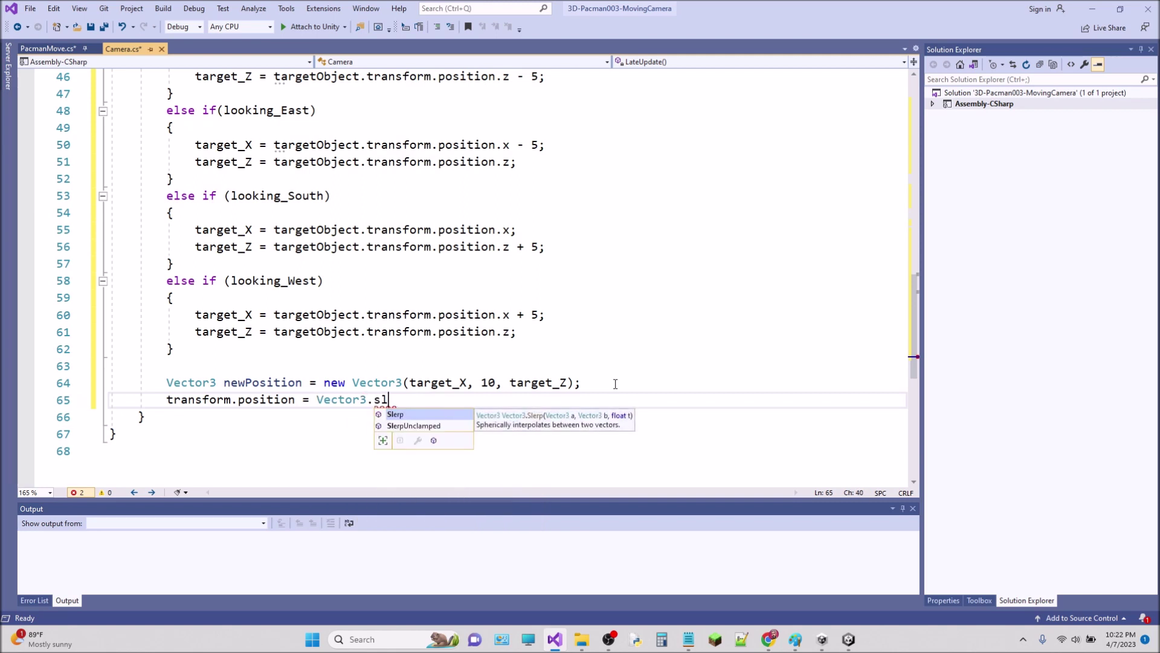
key(Tab)
text(())
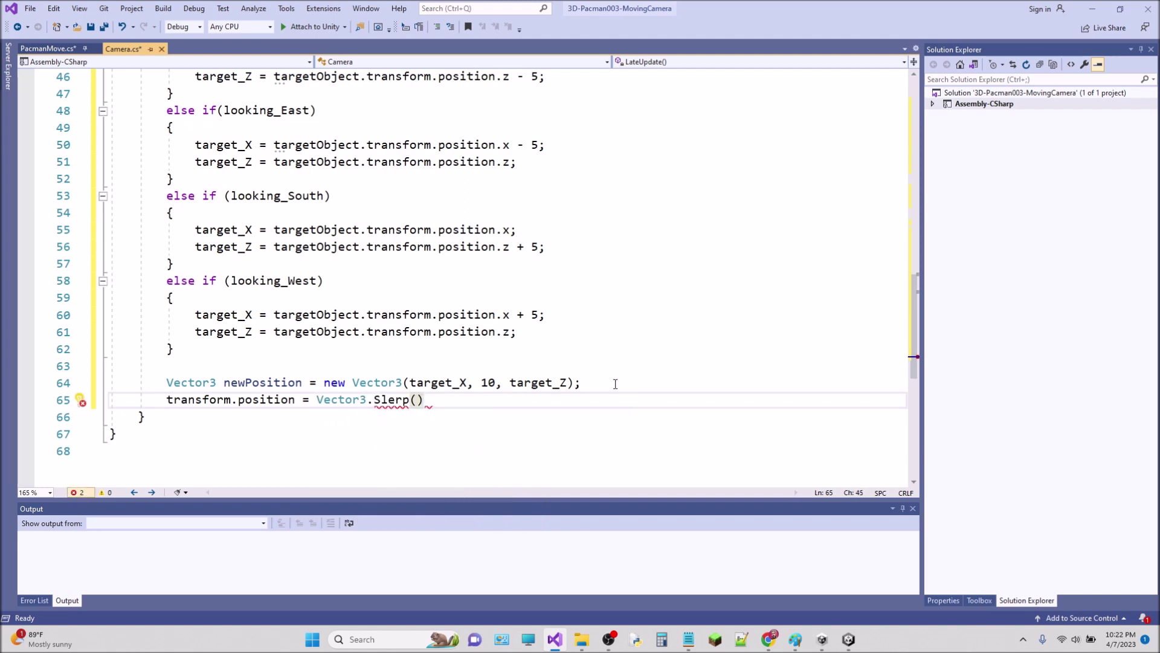
text(;)
key(Left)
key(Left)
Fill in Slerp's arguments: transform.position, newPosition, Time.deltaTime * smoothFactor
text(tr)
key(Tab)
text(.p)
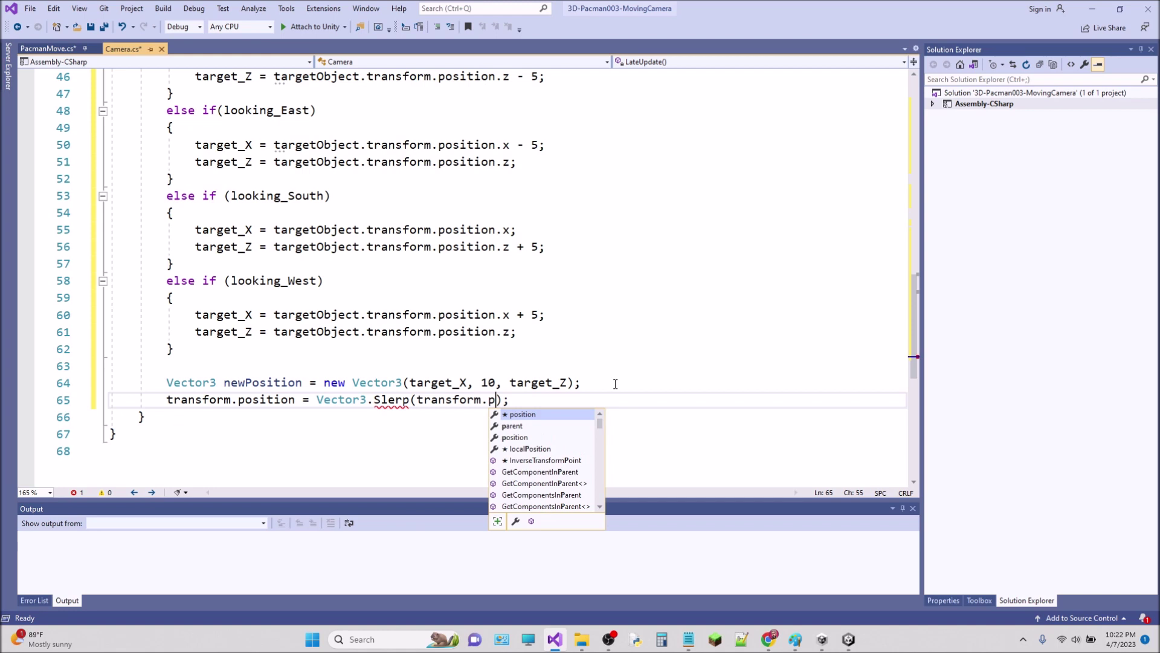
key(Tab)
text(, )
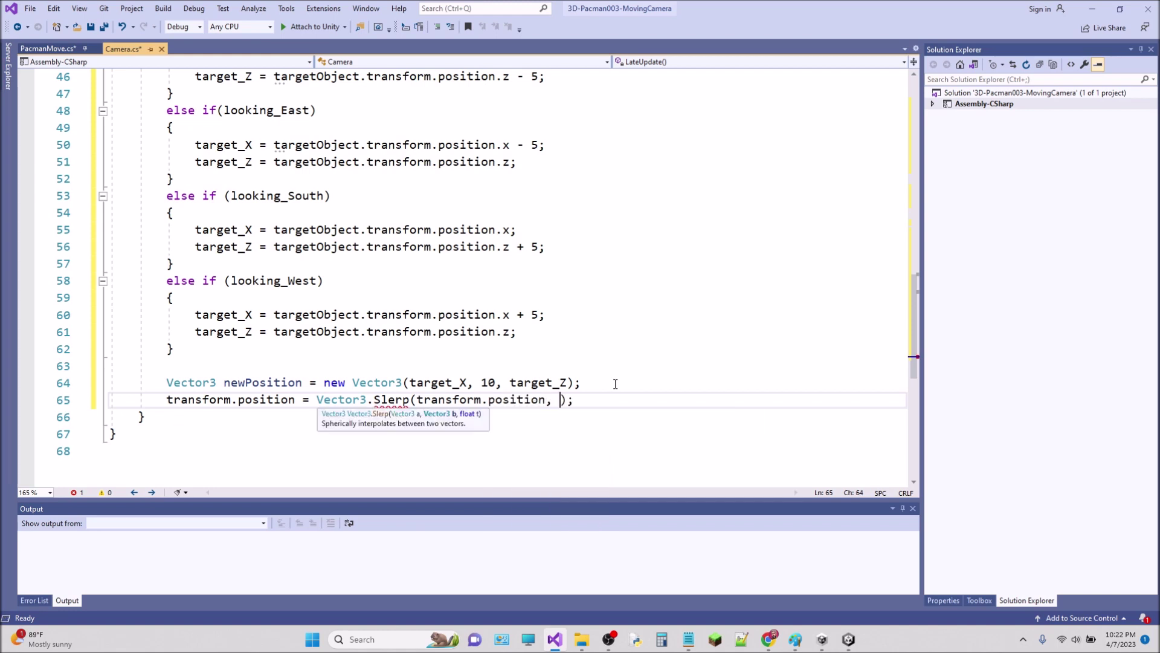
text(new)
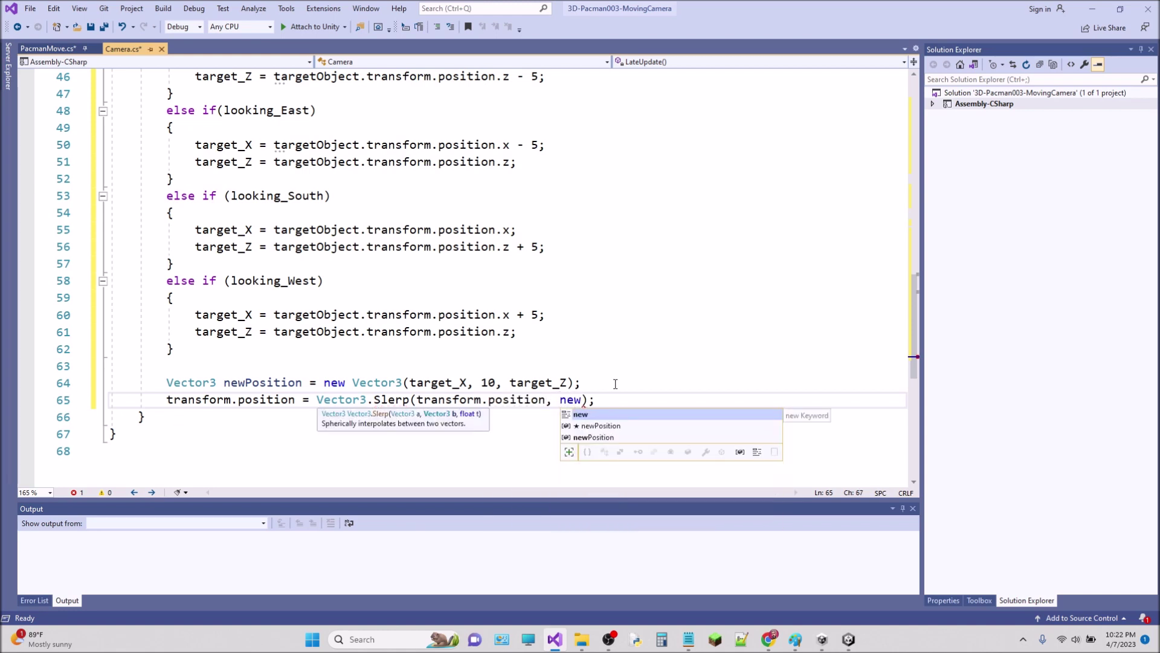
text(P)
key(Tab)
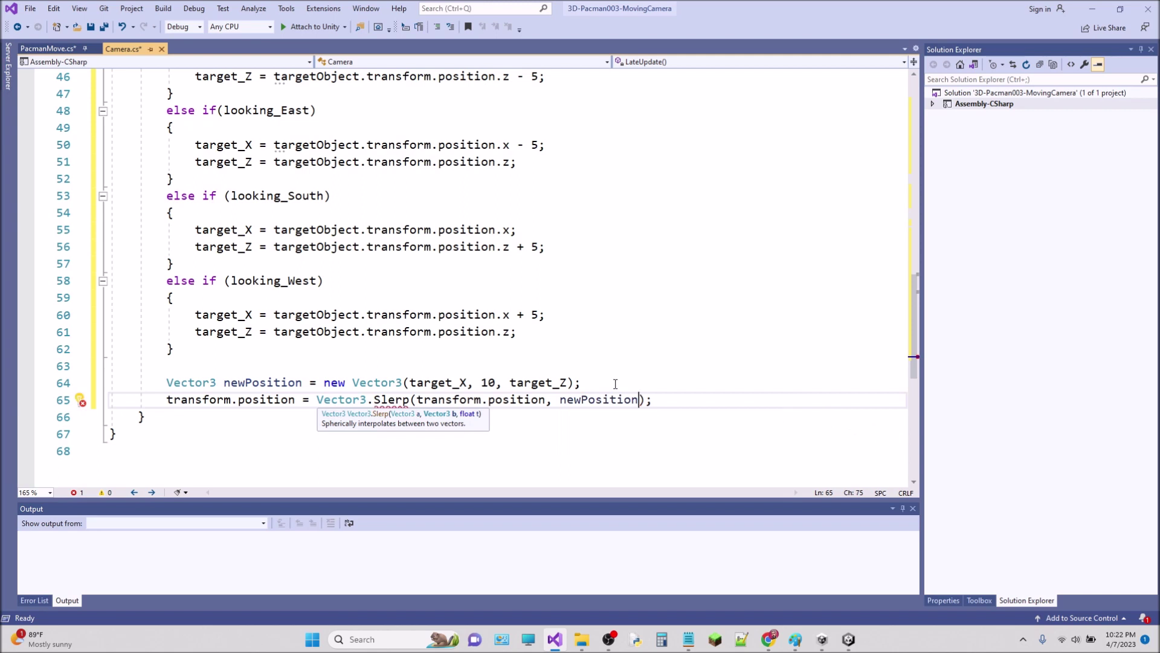
text(, )
text(tim)
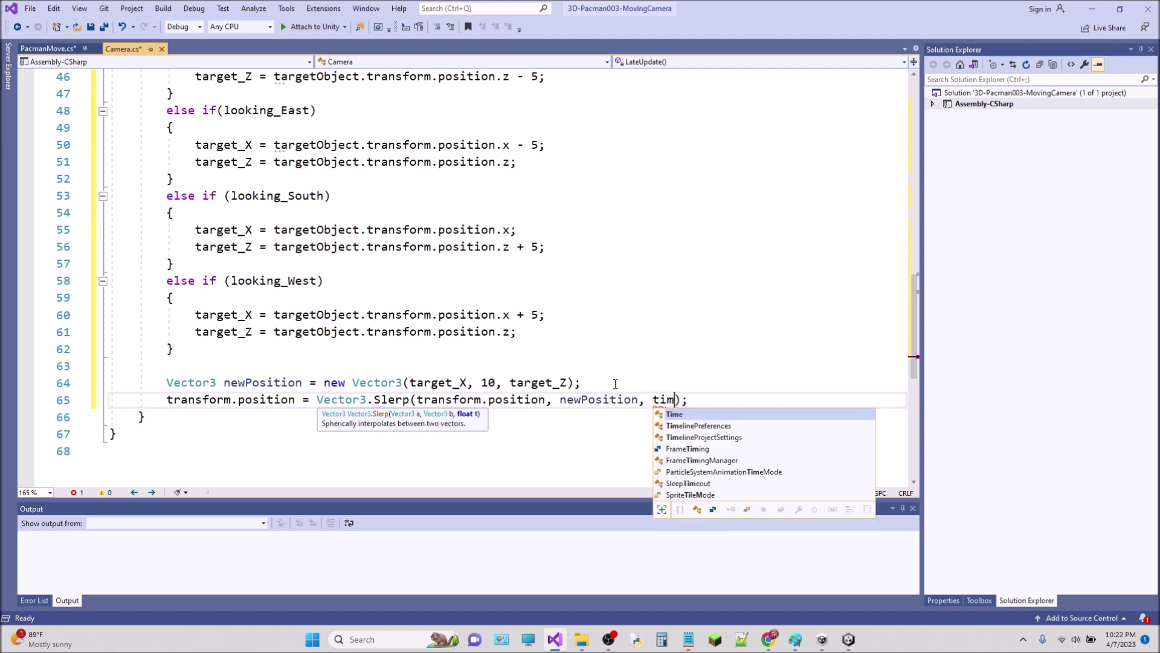
text(e)
key(Tab)
text(.)
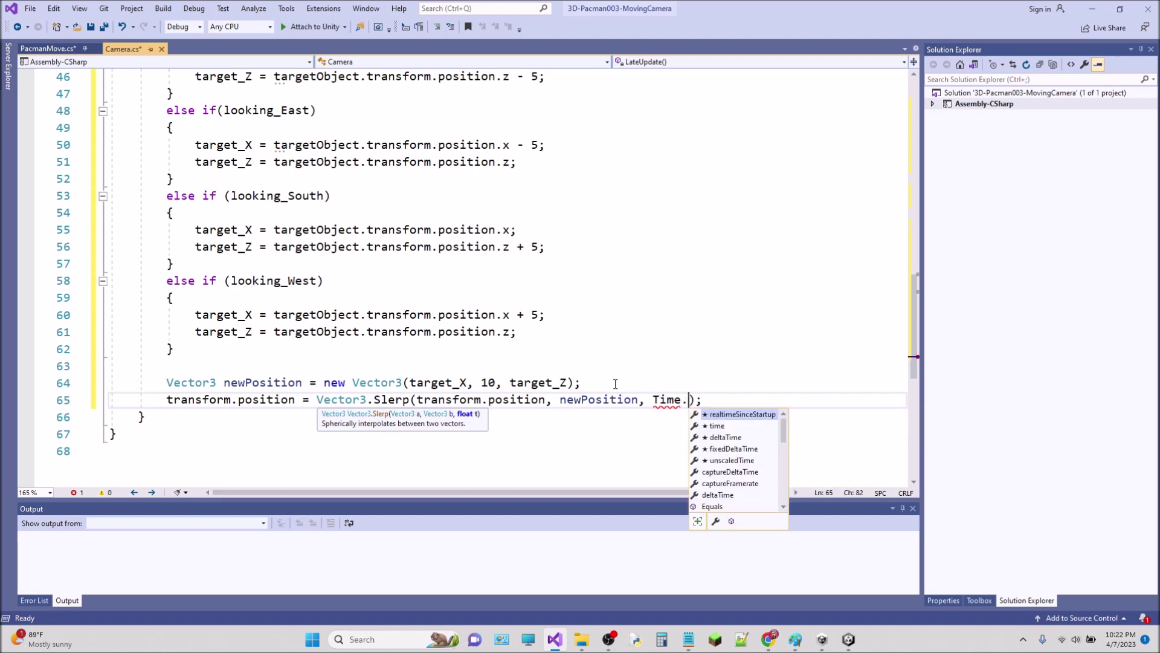
text(de)
key(Tab)
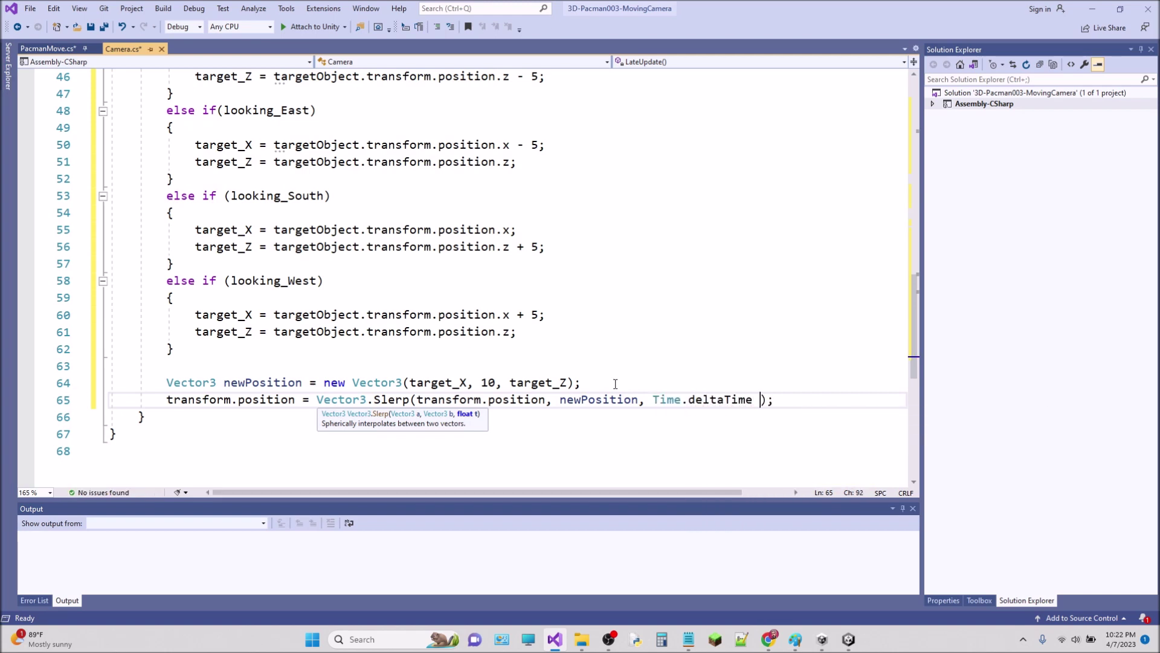
text(* )
text(smoothFactor)
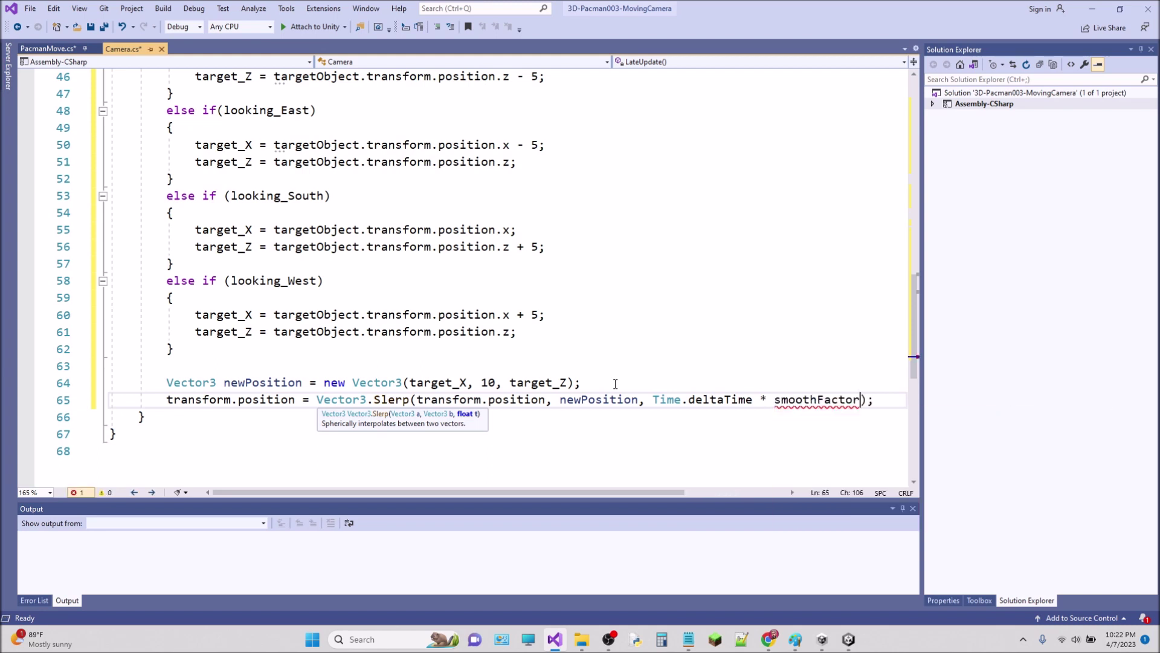
key(End)
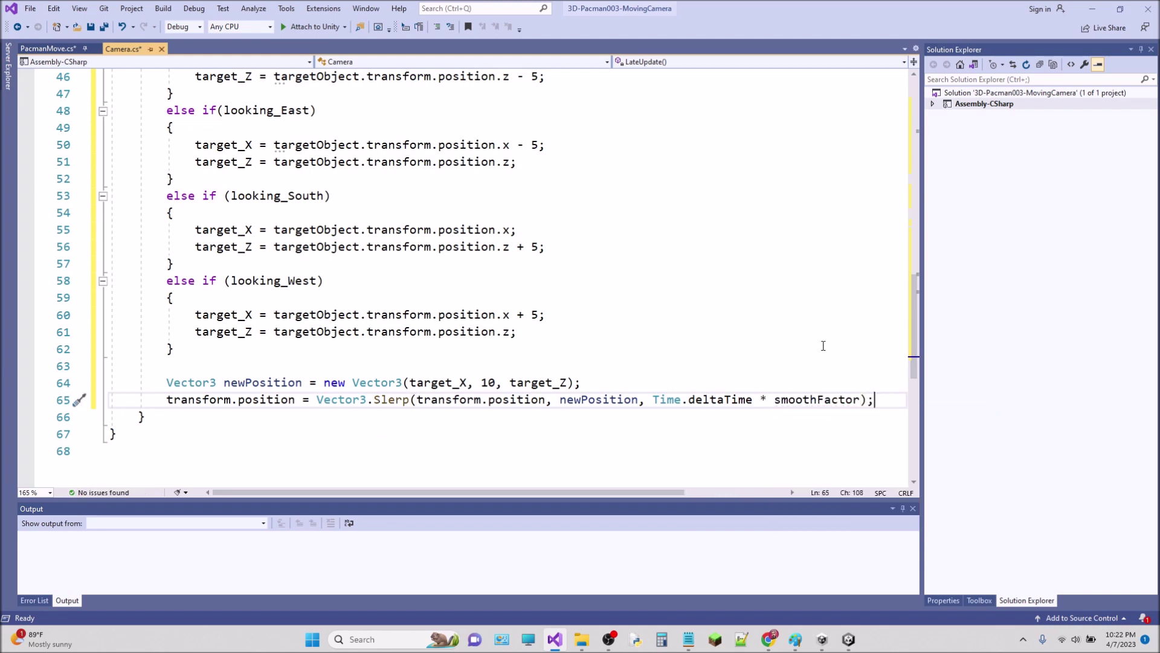
Scroll to the Start method and place the insertion point inside it
drag(911, 319, 902, 165)
scroll(523, 267, down, 1)
scroll(523, 267, down, 1)
click(340, 263)
Add 'smoothFactor = 0.9f;' after the GetComponent line in Start
click(339, 274)
key(Return)
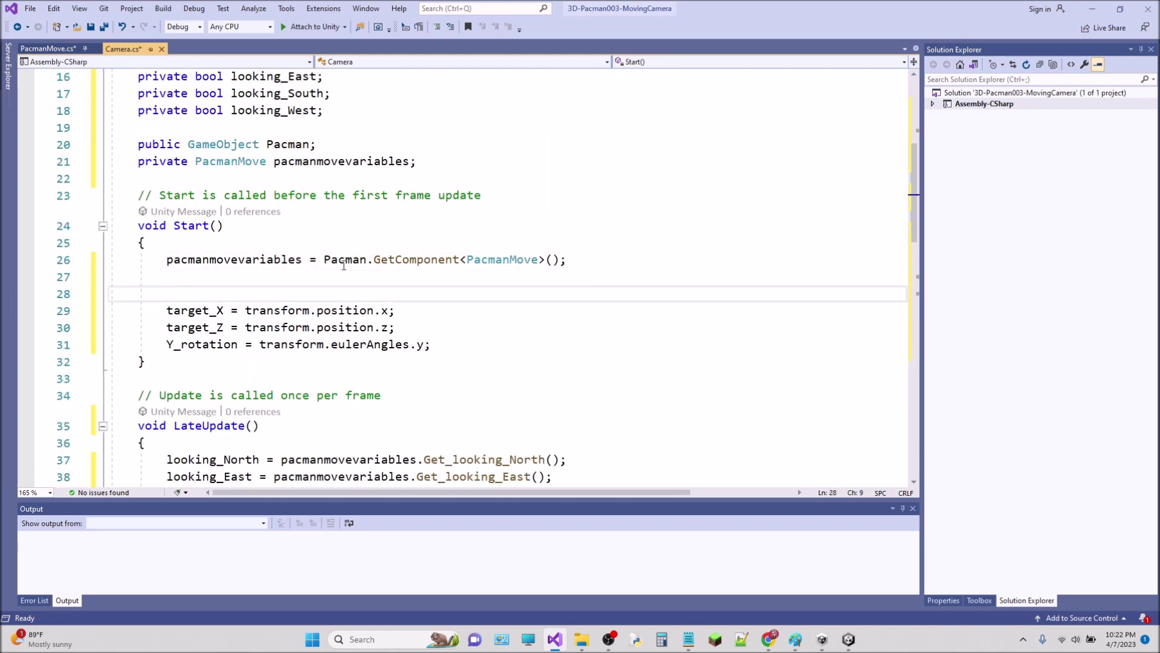
text(smoothFactor = 0)
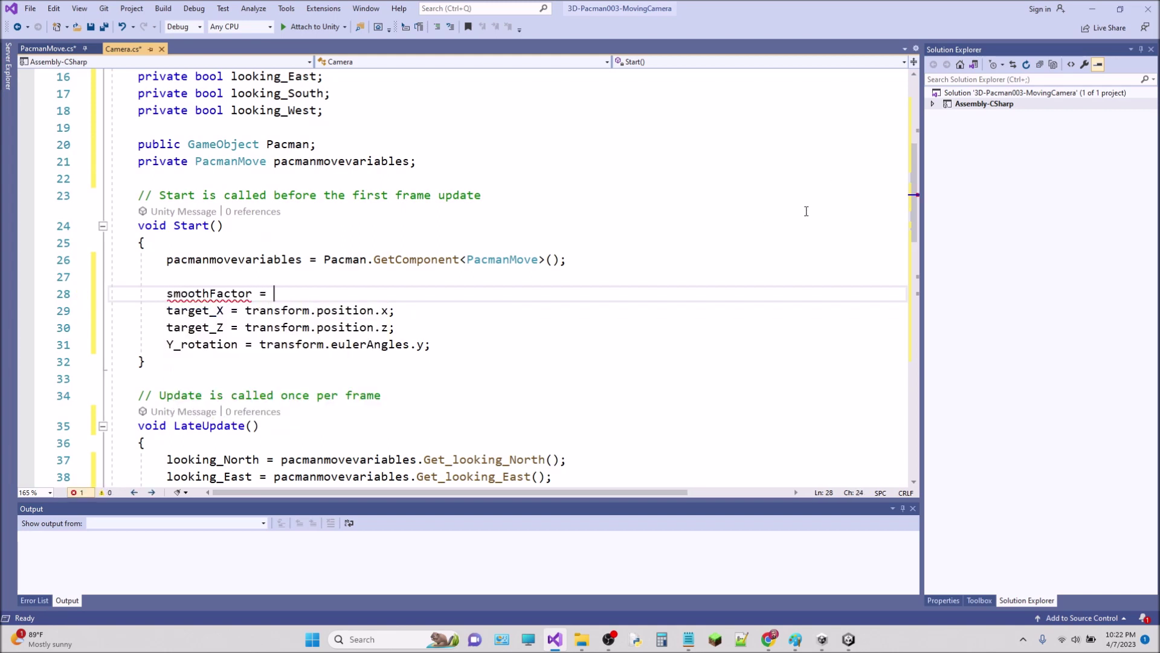
text(.9)
text(d)
key(BackSpace)
text(f)
scroll(900, 235, down, 5)
scroll(900, 236, up, 3)
text(;)
Return to the end of the Slerp line and open a new line below it
mouse_move(914, 236)
mouse_down()
mouse_move(940, 385)
mouse_move(935, 371)
mouse_up()
click(884, 266)
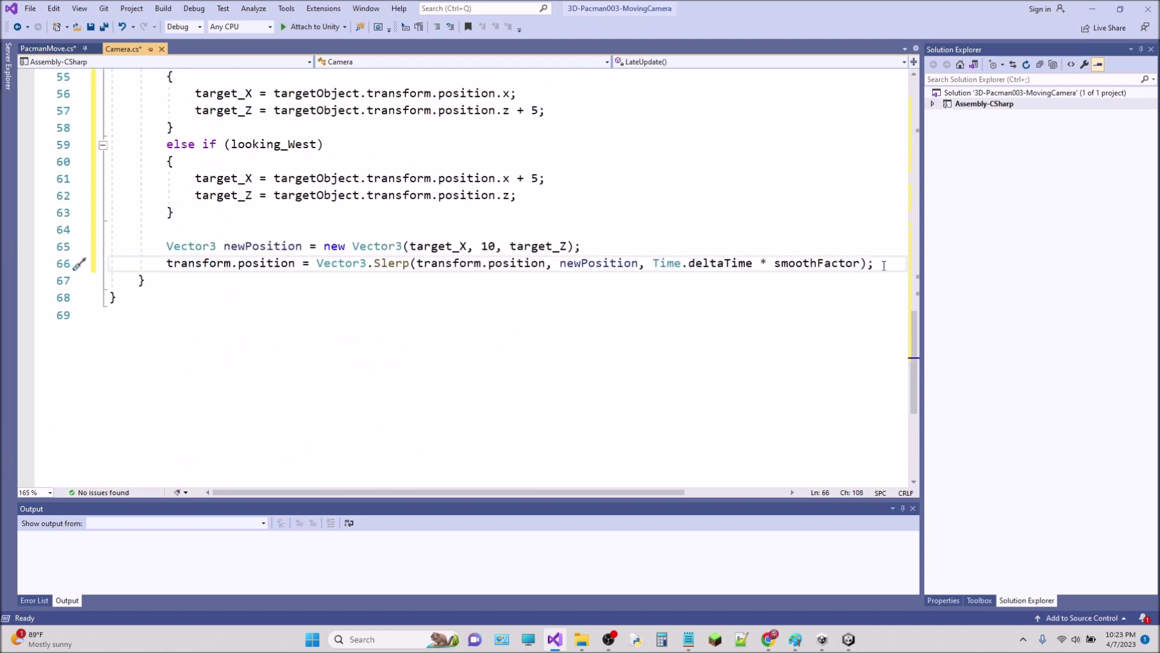
key(Return)
key(Return)
Begin declaring 'Quaternion target = Quaternion' below the Slerp line
text(g)
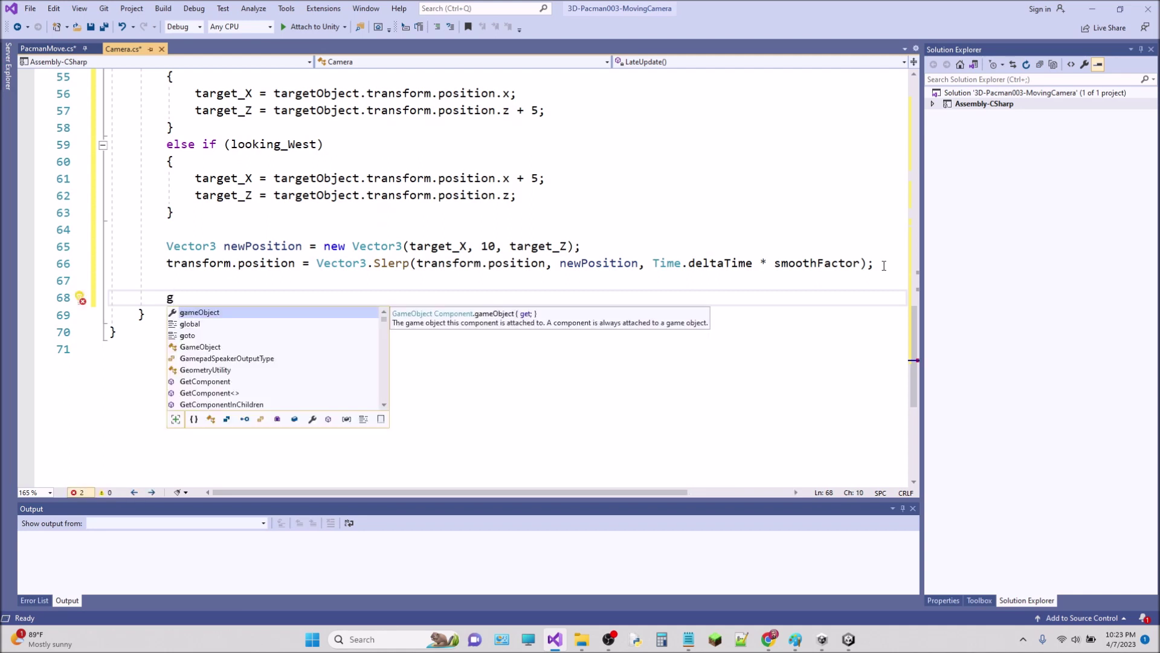
key(BackSpace)
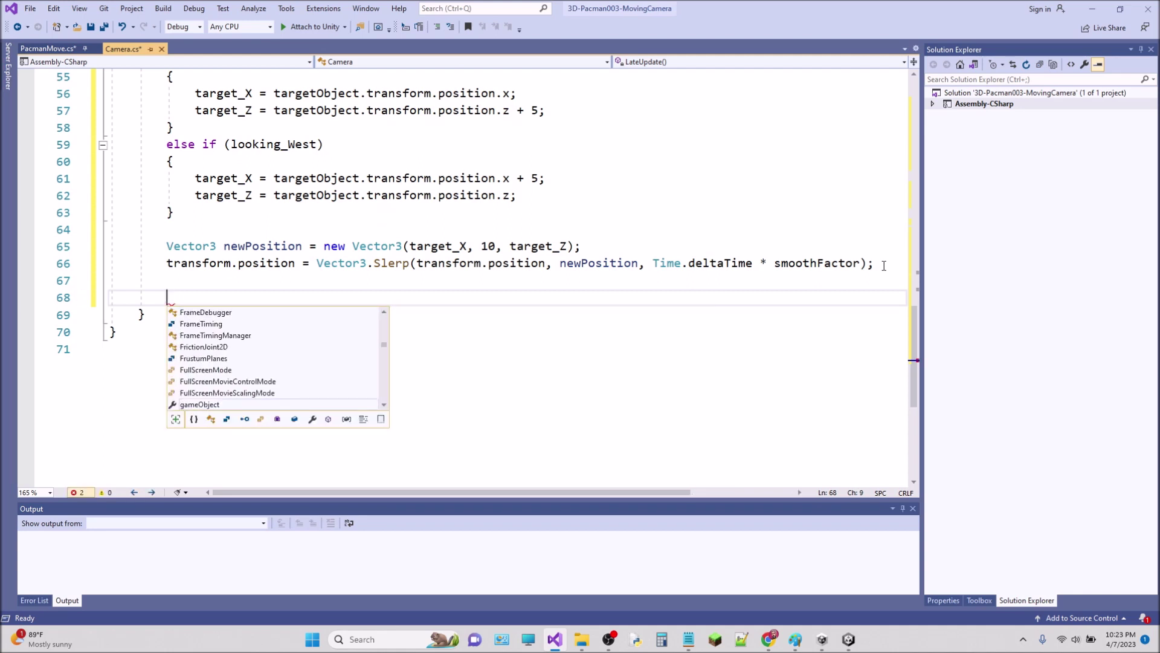
text(qu)
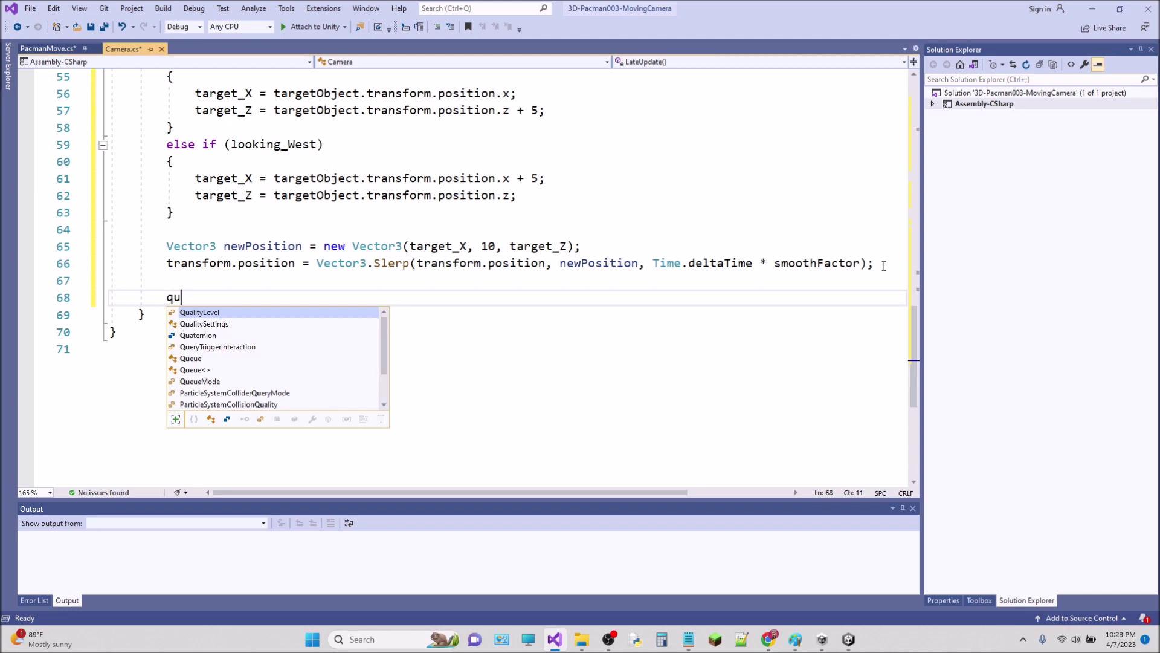
key(Down)
key(Tab)
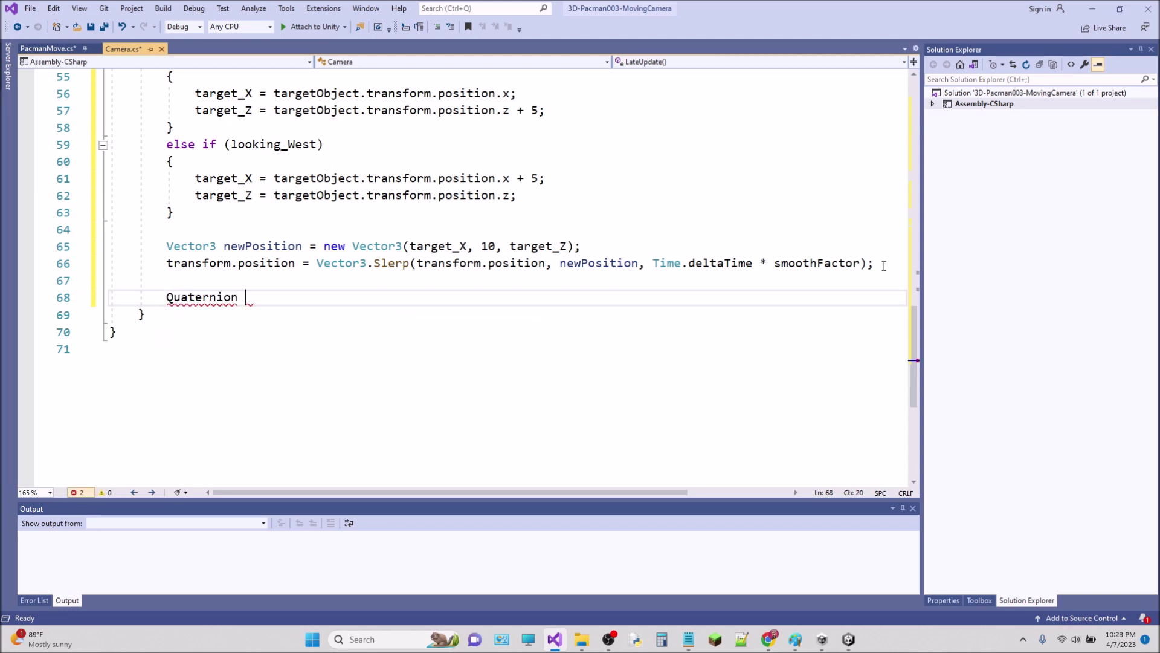
text(target )
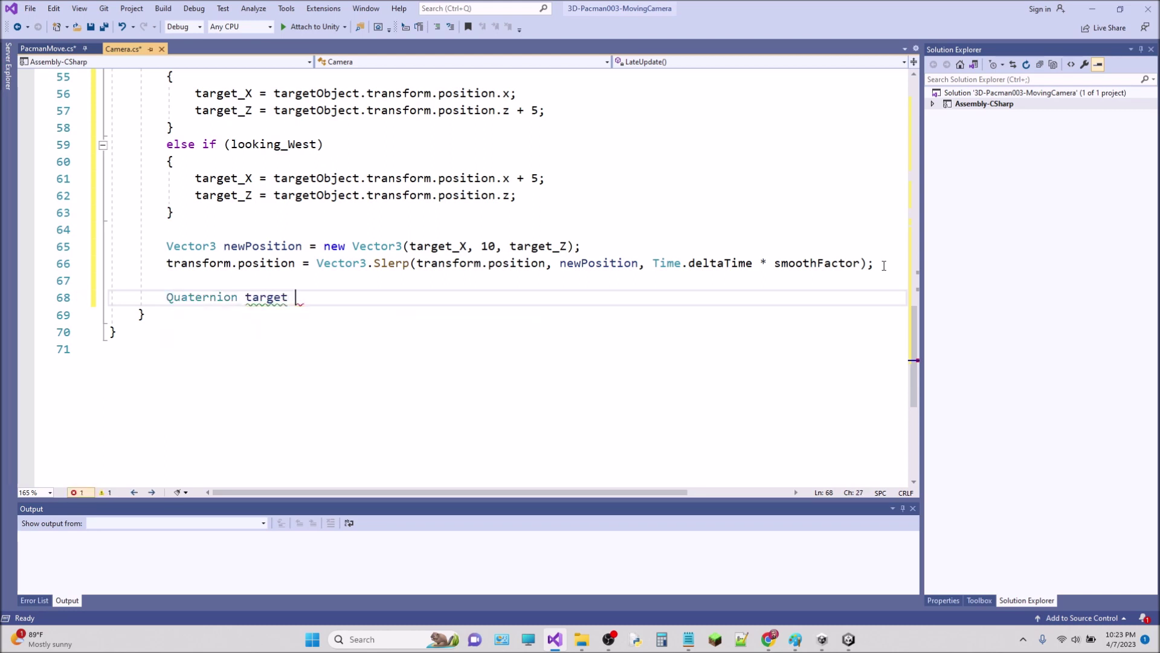
text(= qya)
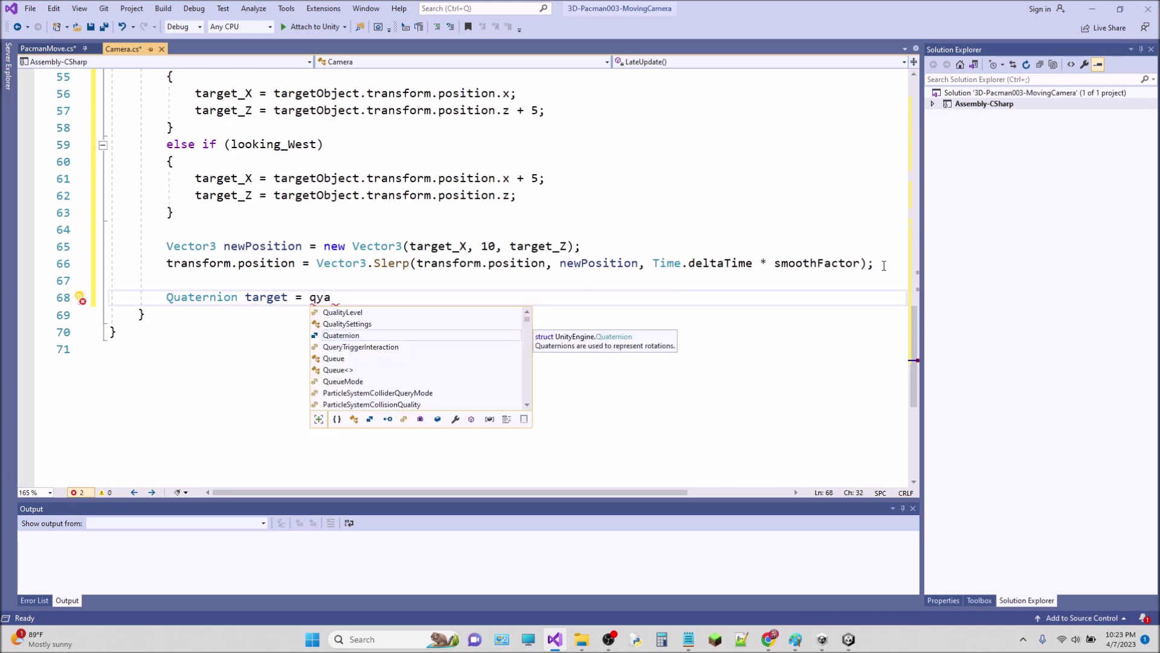
key(Tab)
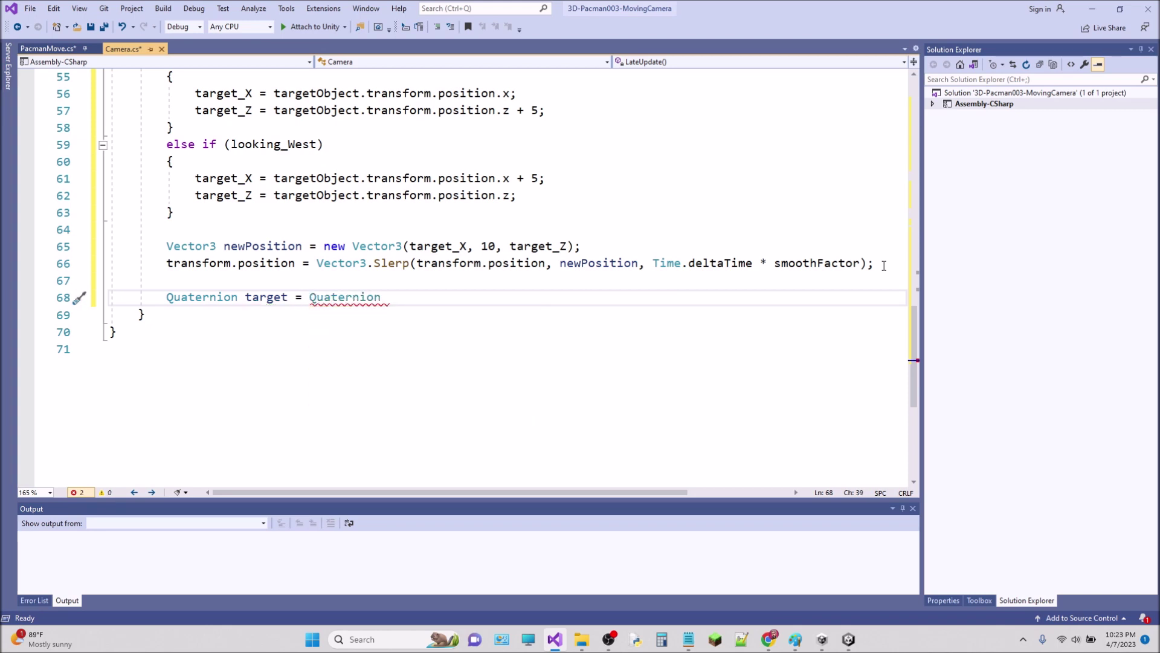
Complete it as Quaternion.Euler(45, Y_rotation, 0); then bring up the Unity editor
text(.eu)
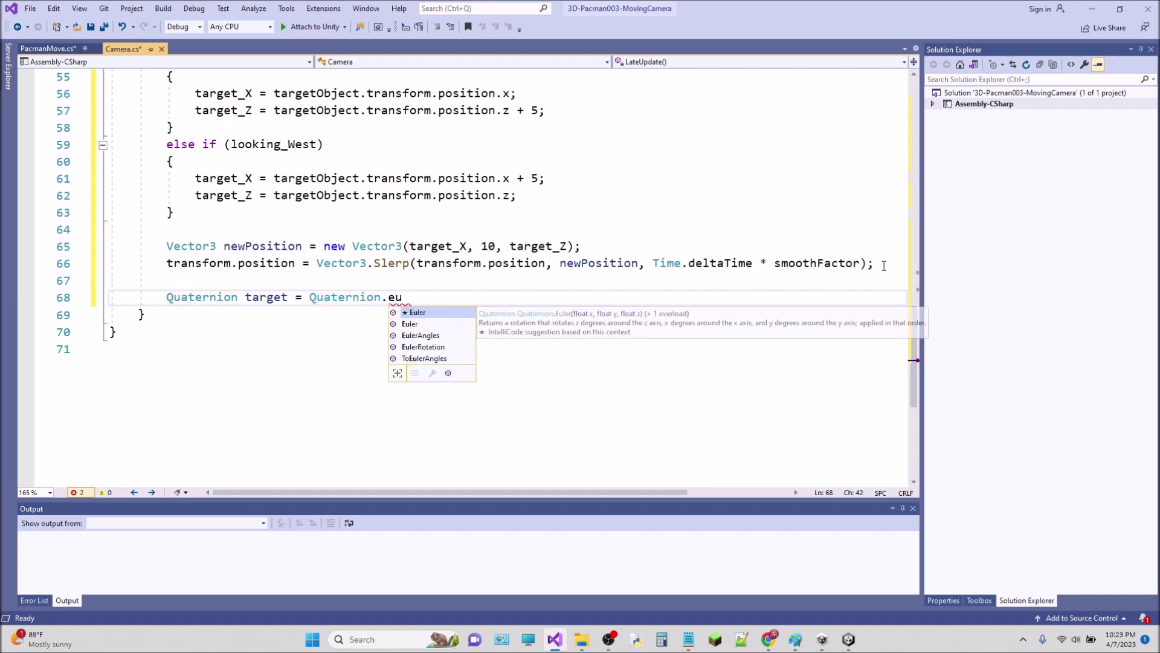
key(Tab)
text((45, )
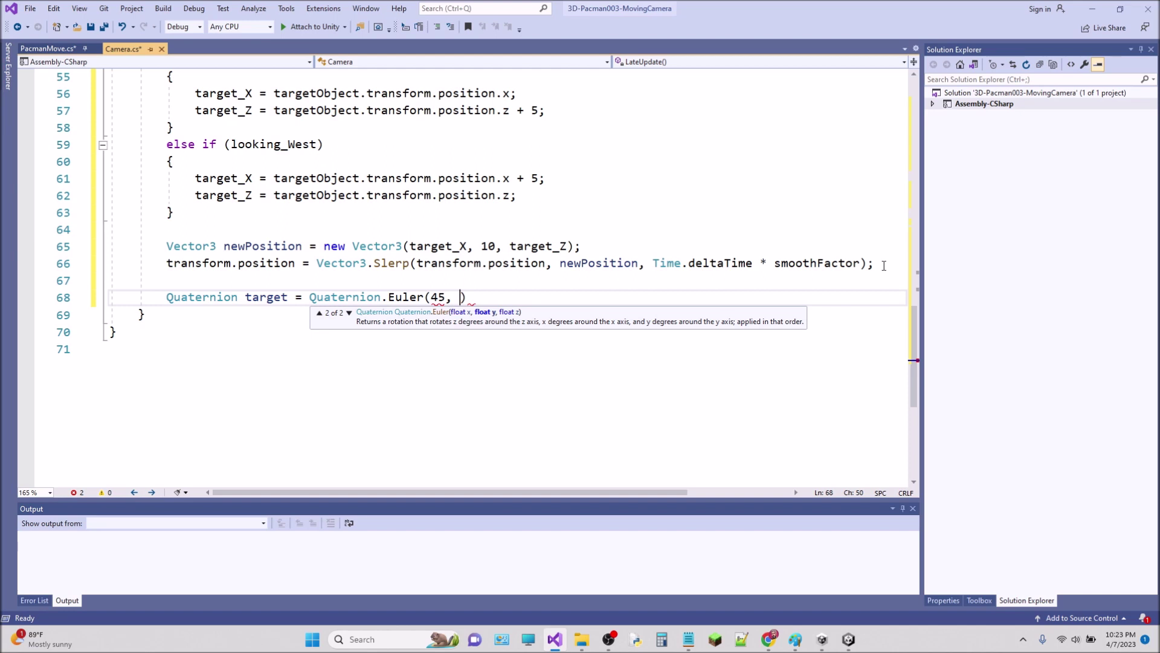
text(Y_)
key(Tab)
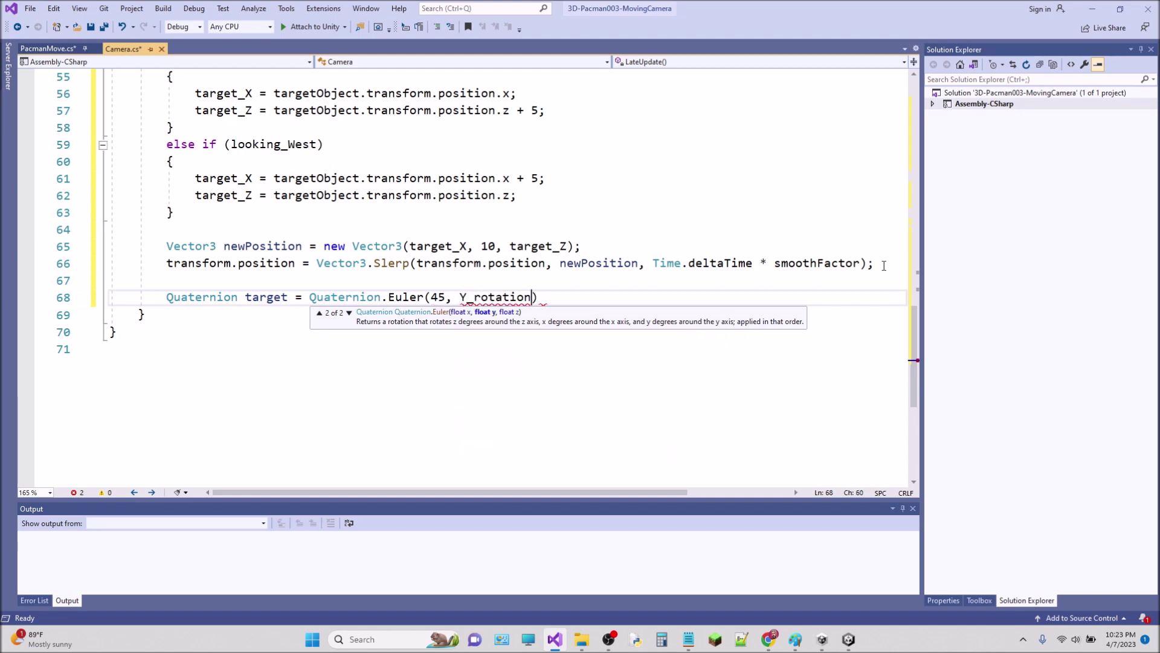
text(, ta)
key(Tab)
text();)
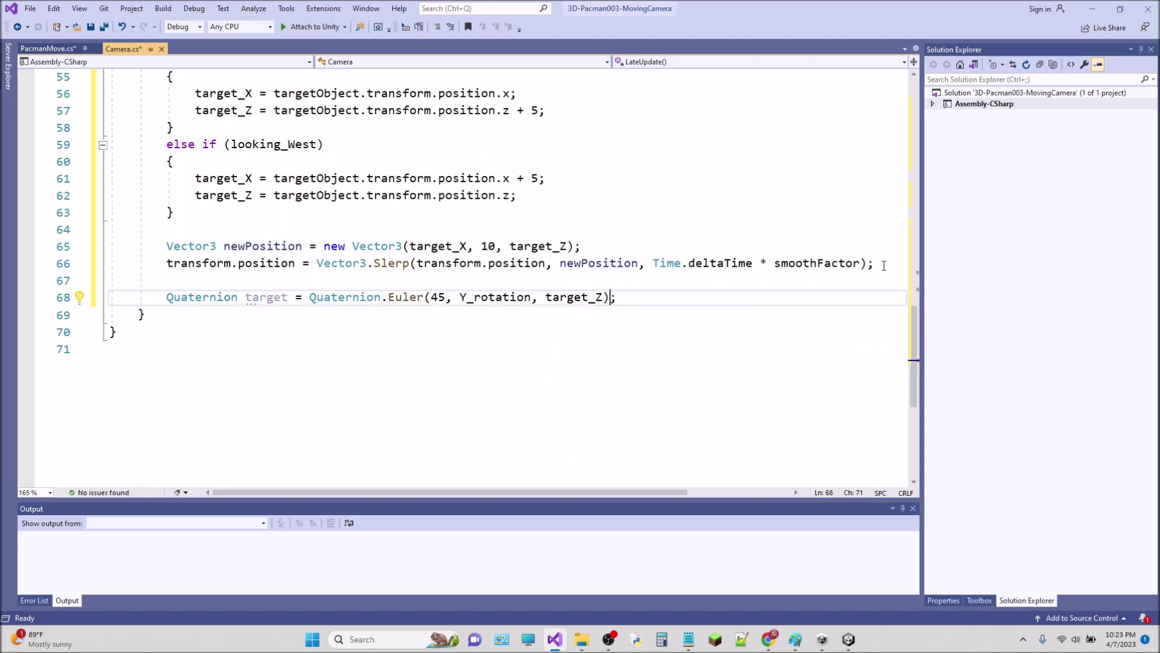
key(BackSpace)
key(BackSpace)
key(BackSpace)
key(BackSpace)
key(BackSpace)
key(BackSpace)
key(BackSpace)
key(BackSpace)
text(0)
click(849, 639)
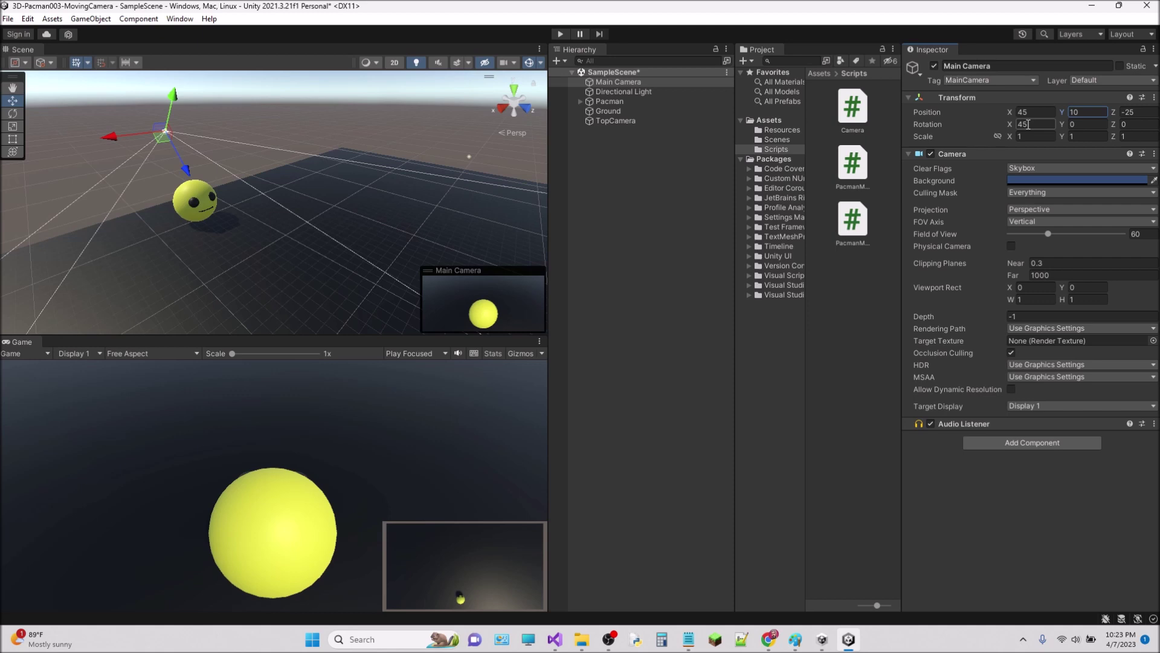
click(1034, 123)
key(Tab)
key(Tab)
click(1090, 8)
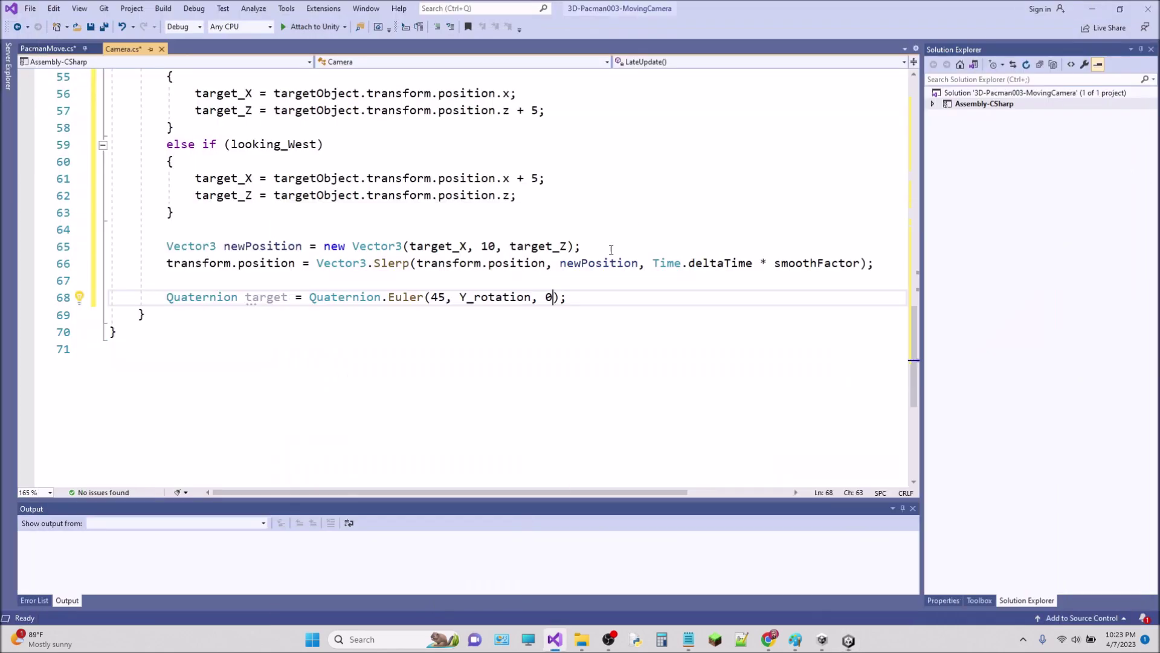
Check the Y_rotation argument on line 68 and place the cursor at the line's end
double_click(470, 298)
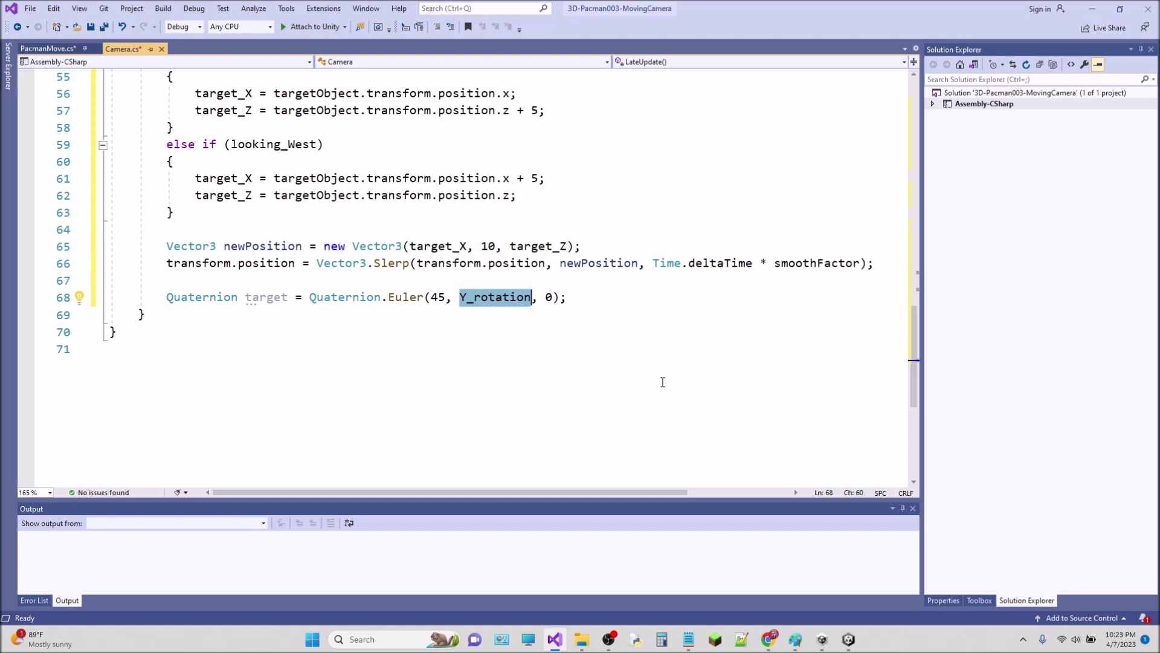
click(585, 298)
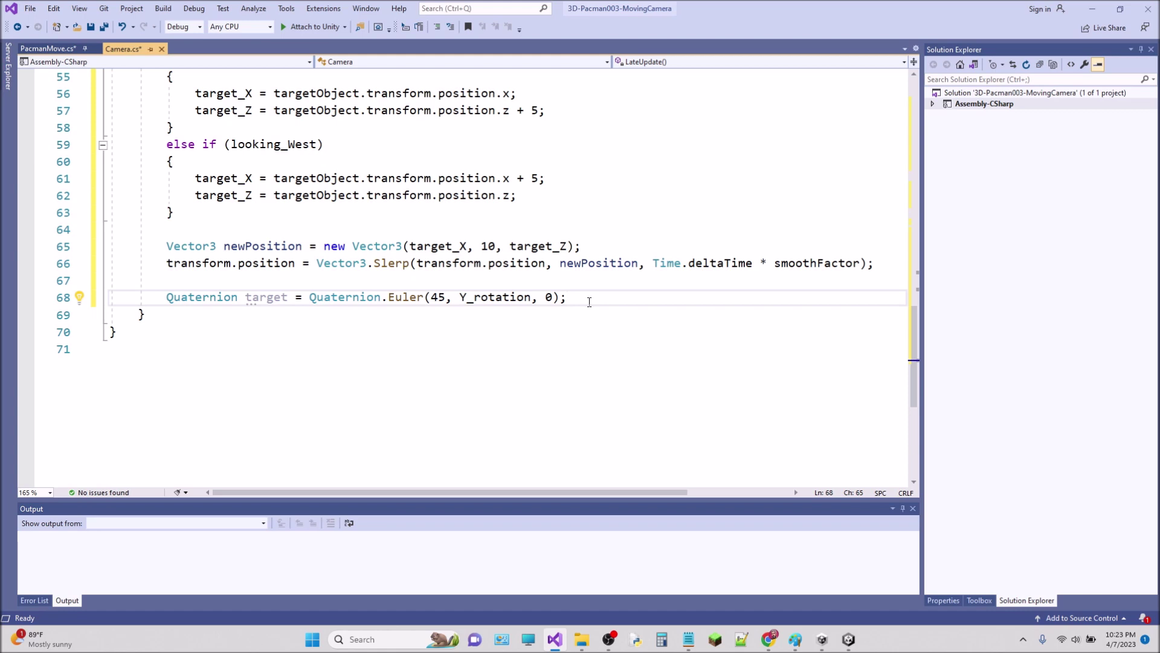
On a new line 69, type 'transform.rotation = Quaternion.Slerp(transform.rotation, target'
key(Return)
text(transform.r)
key(Tab)
text(= )
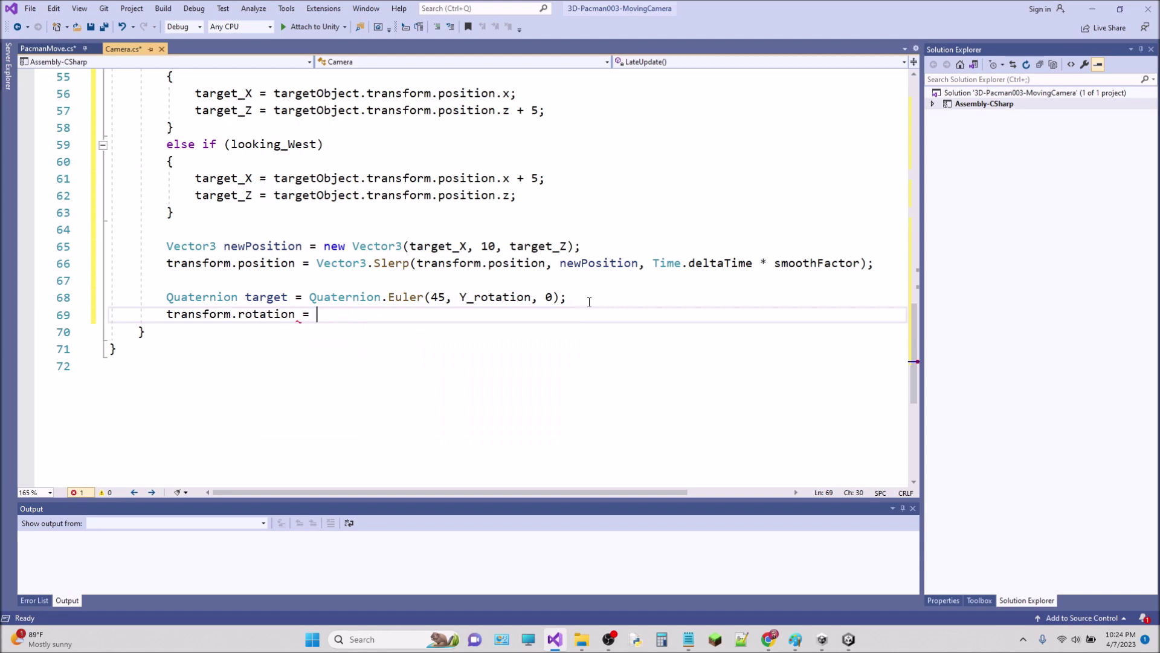
text(qu)
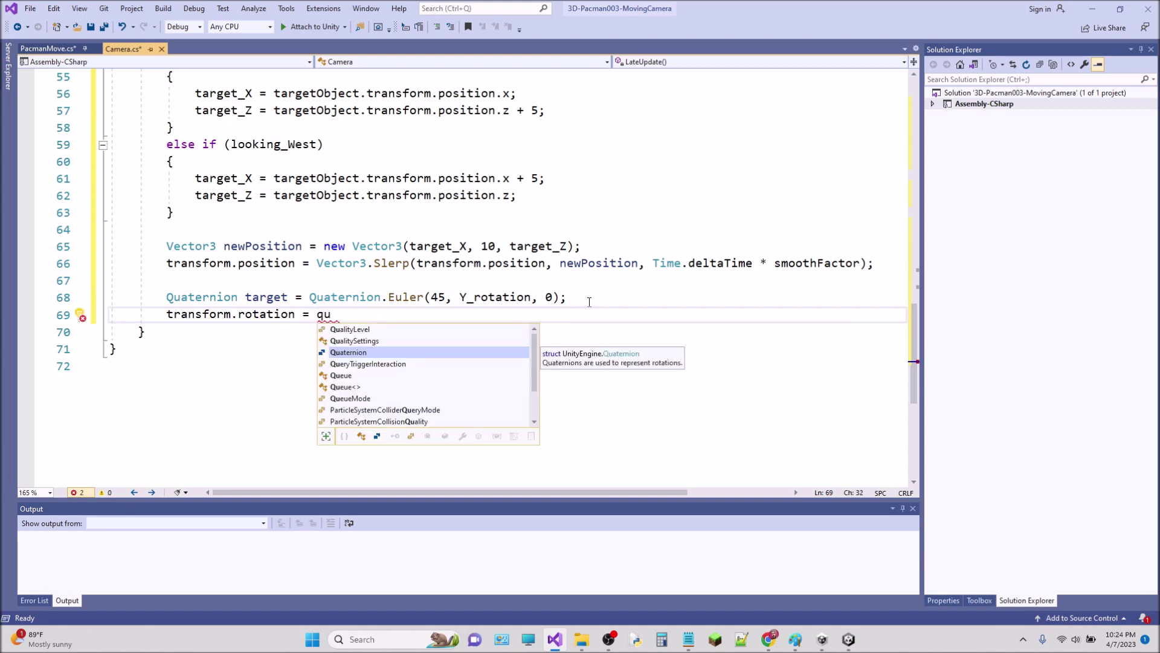
key(Tab)
text(.sl)
key(Tab)
text(()
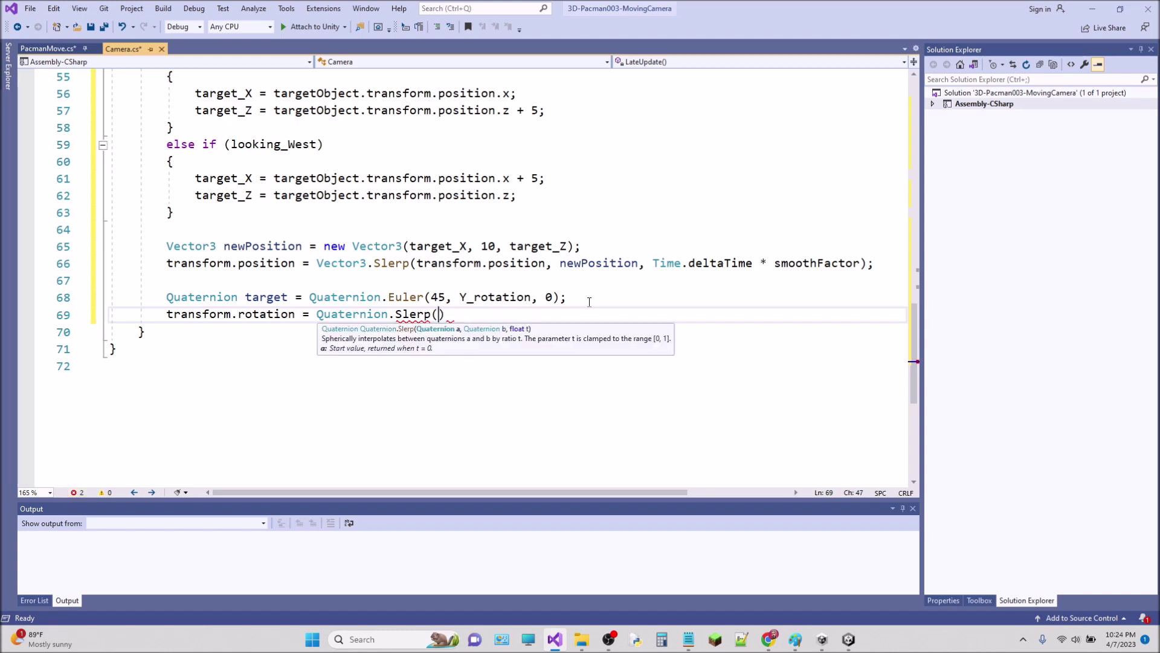
text(tr)
key(Tab)
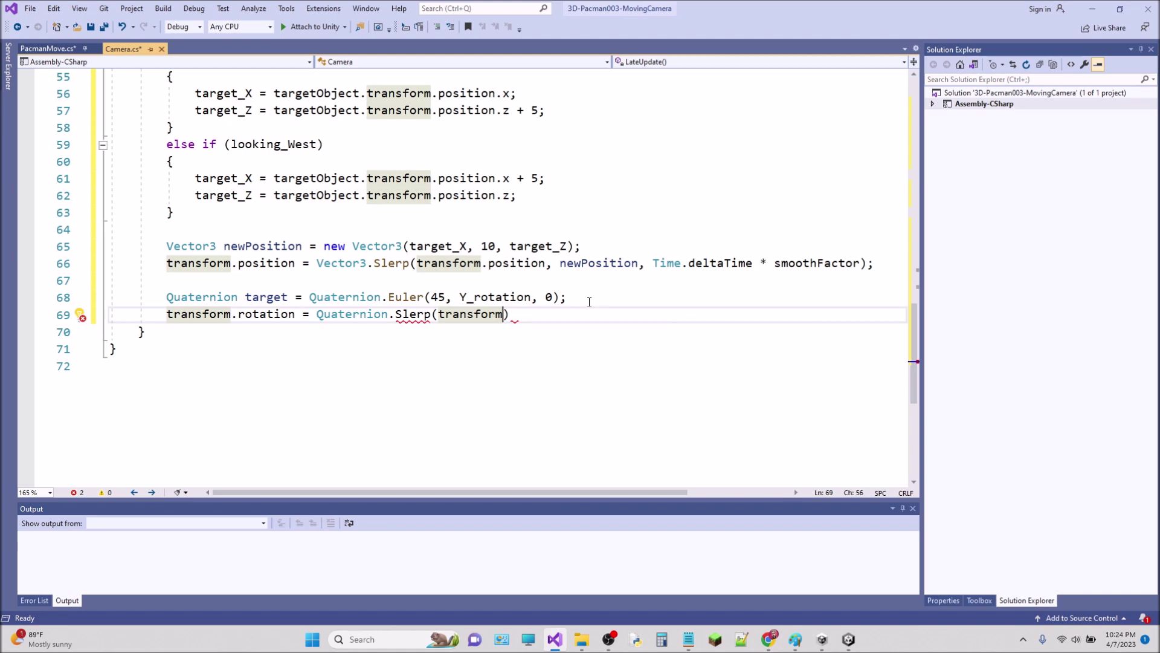
text(.ro)
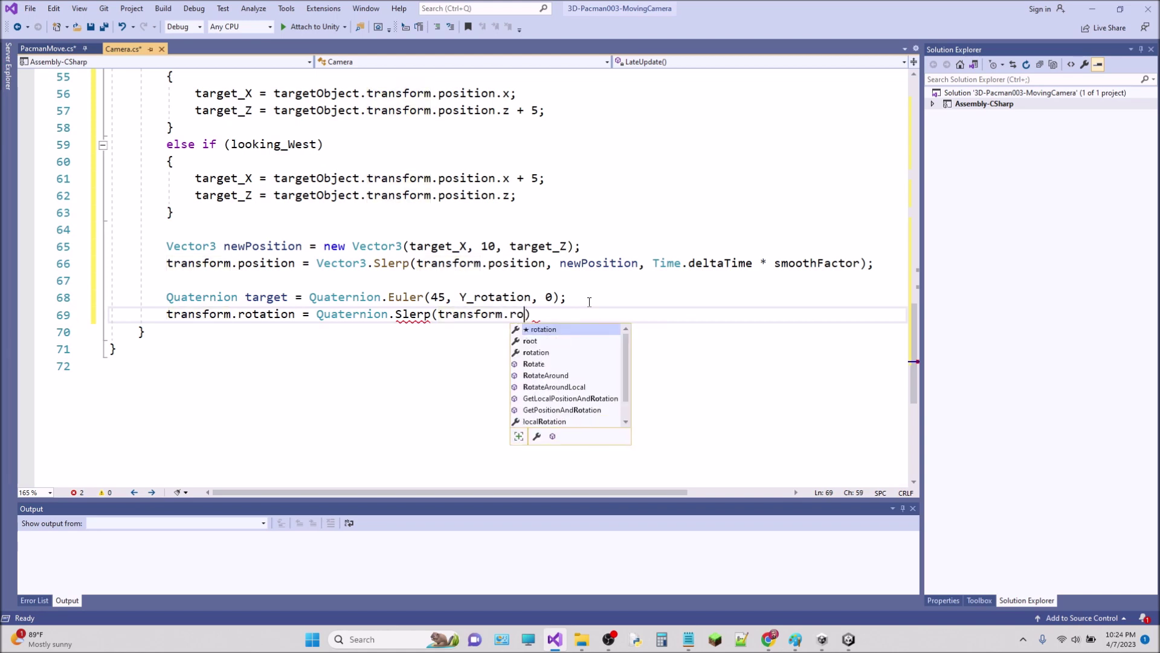
key(Tab)
text(,)
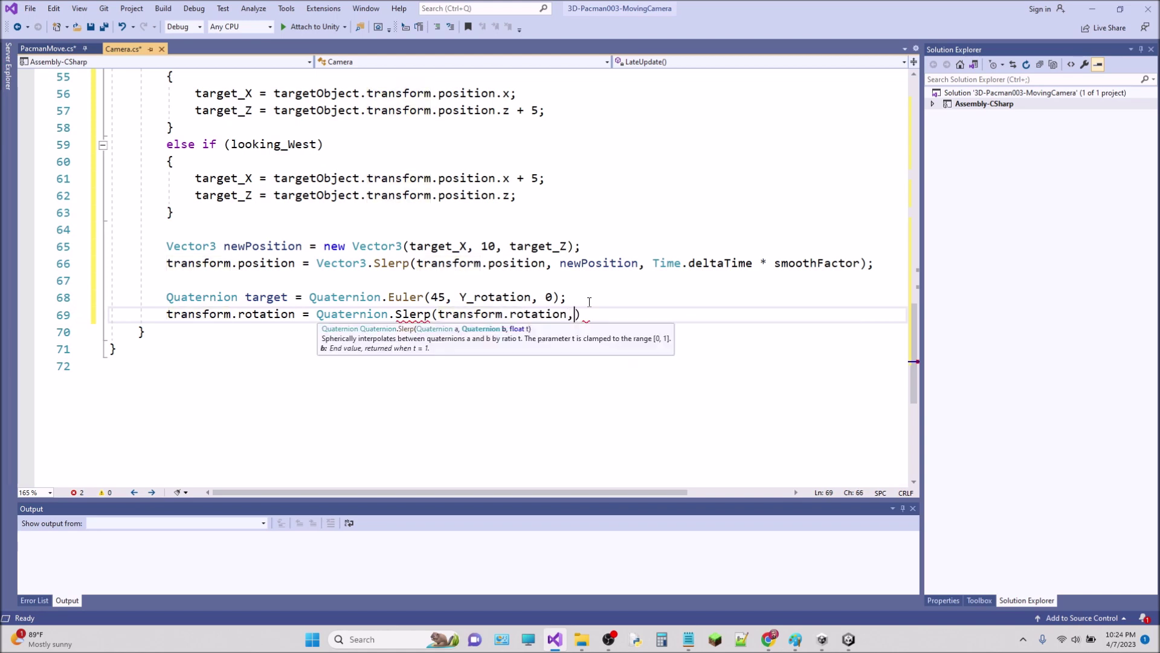
text( target)
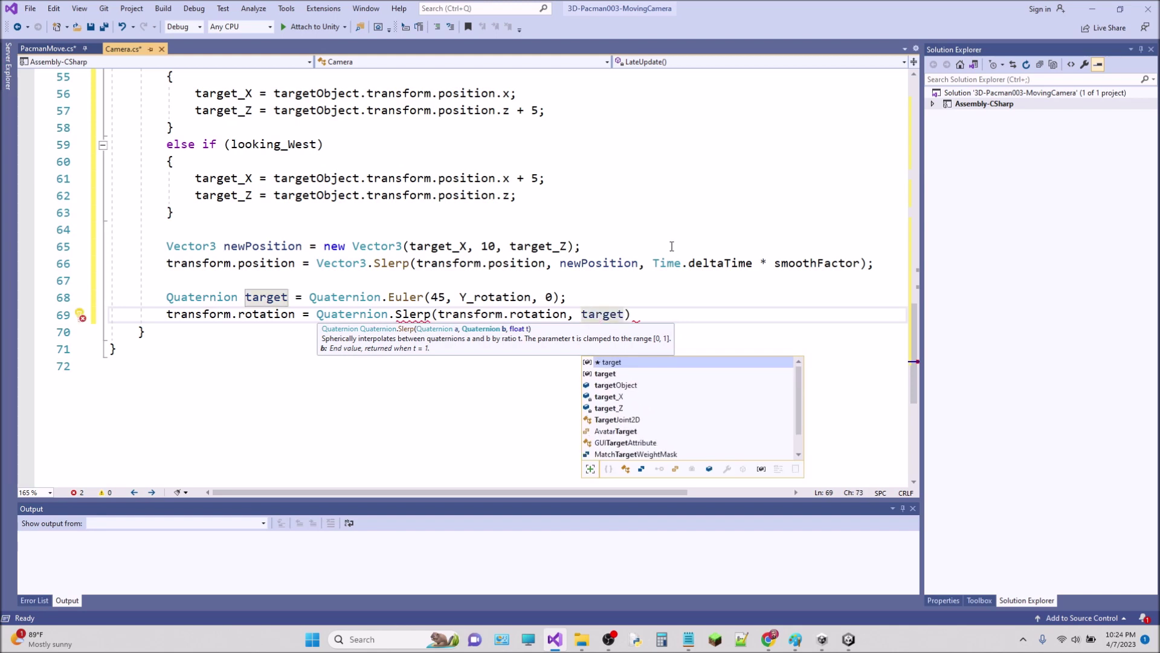
Paste Time.deltaTime * smoothFactor from line 66 as the last argument, close the statement and save
drag(639, 264, 861, 266)
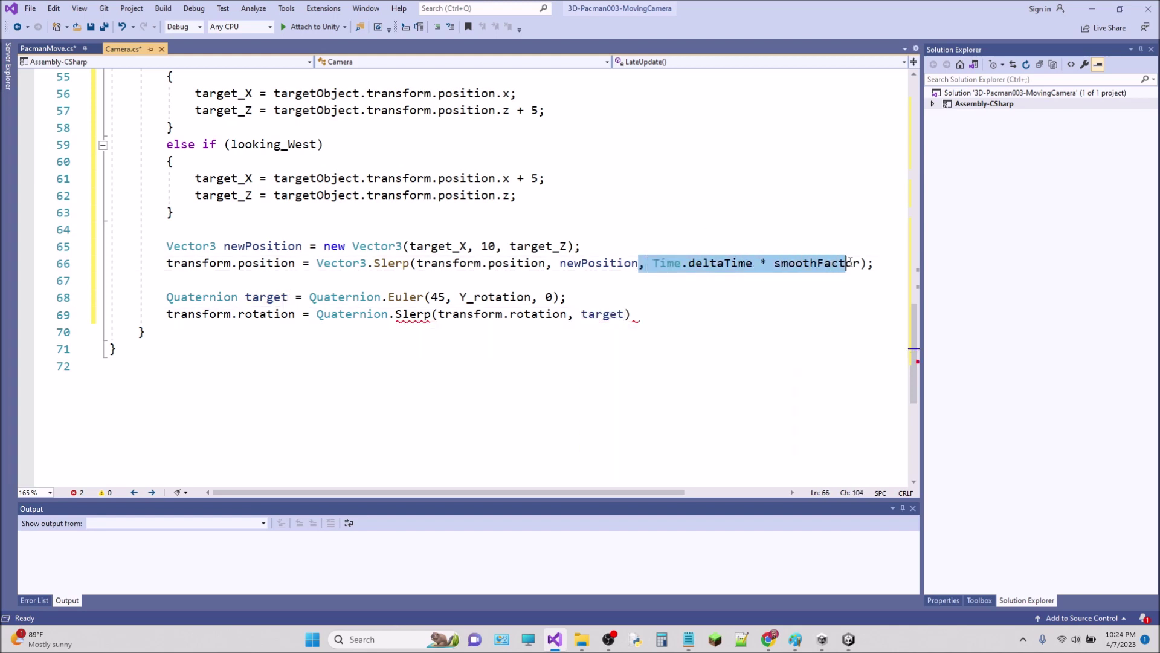
key(ctrl+c)
click(626, 316)
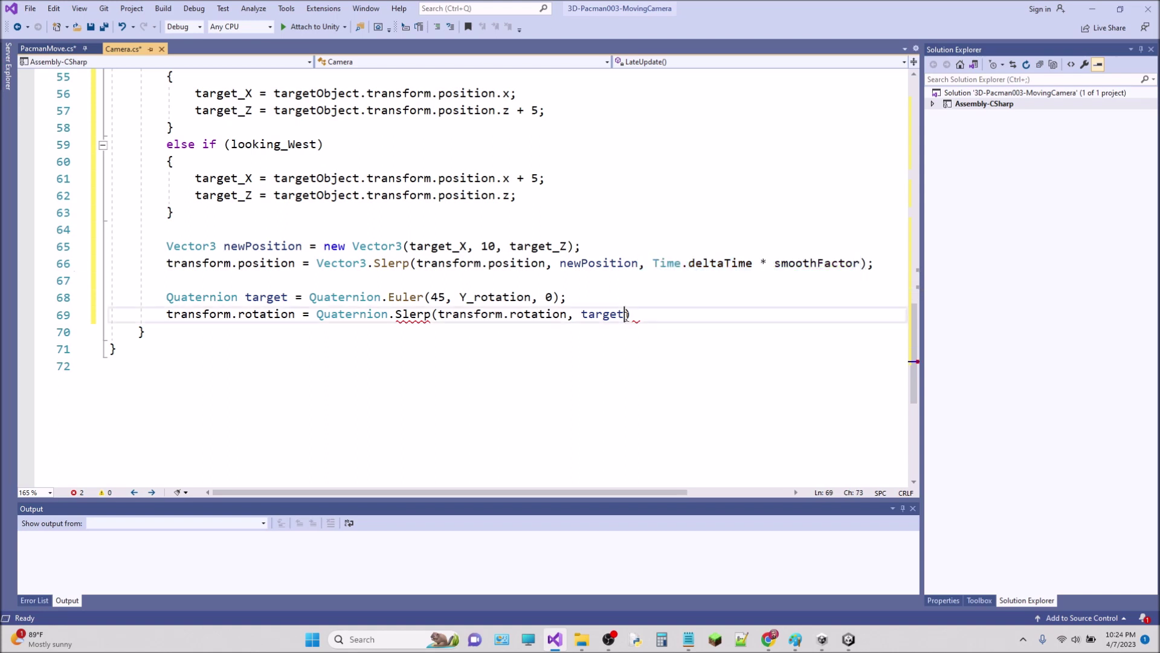
key(ctrl+v)
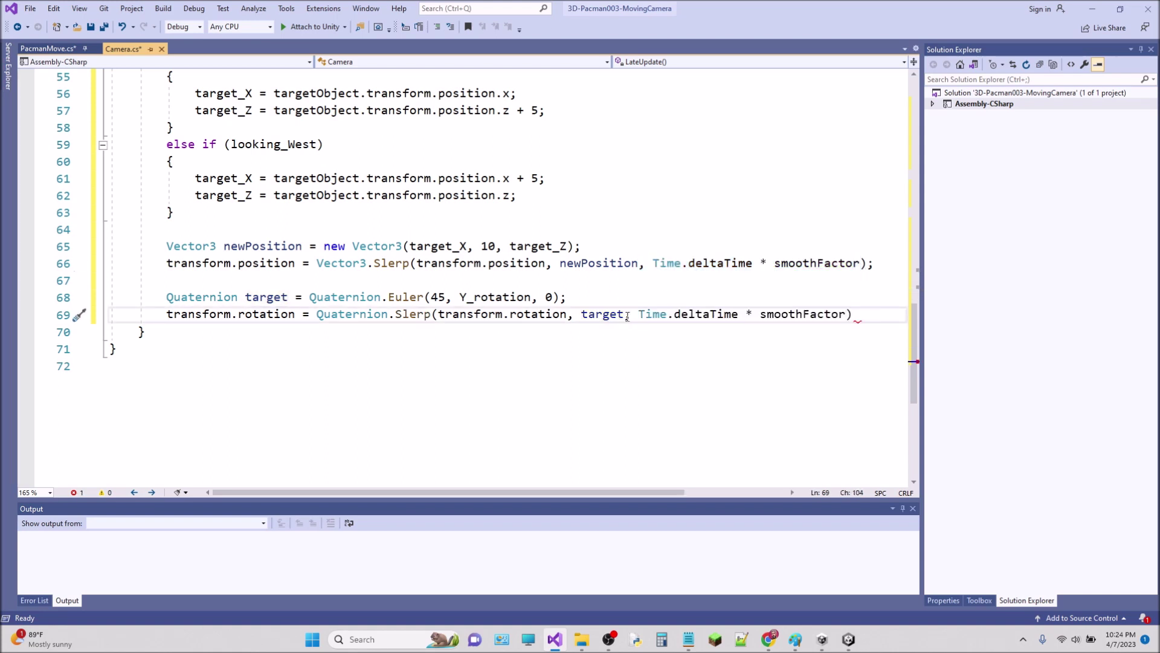
click(866, 311)
text(;)
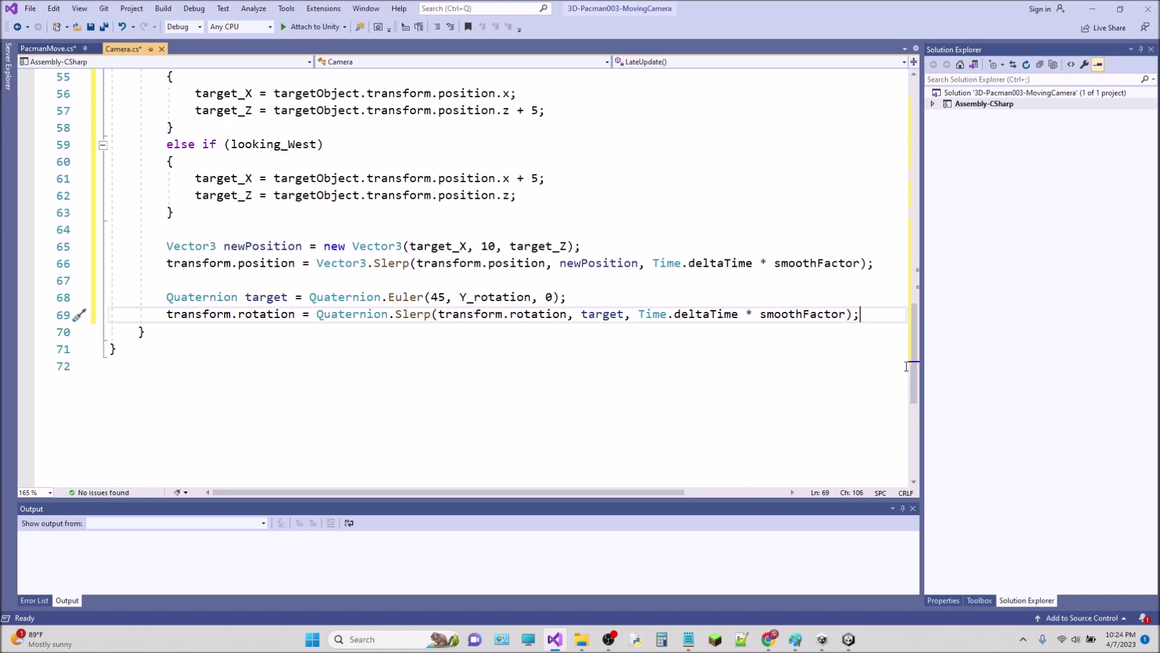
mouse_move(914, 370)
mouse_down()
mouse_move(916, 379)
mouse_move(916, 174)
mouse_up()
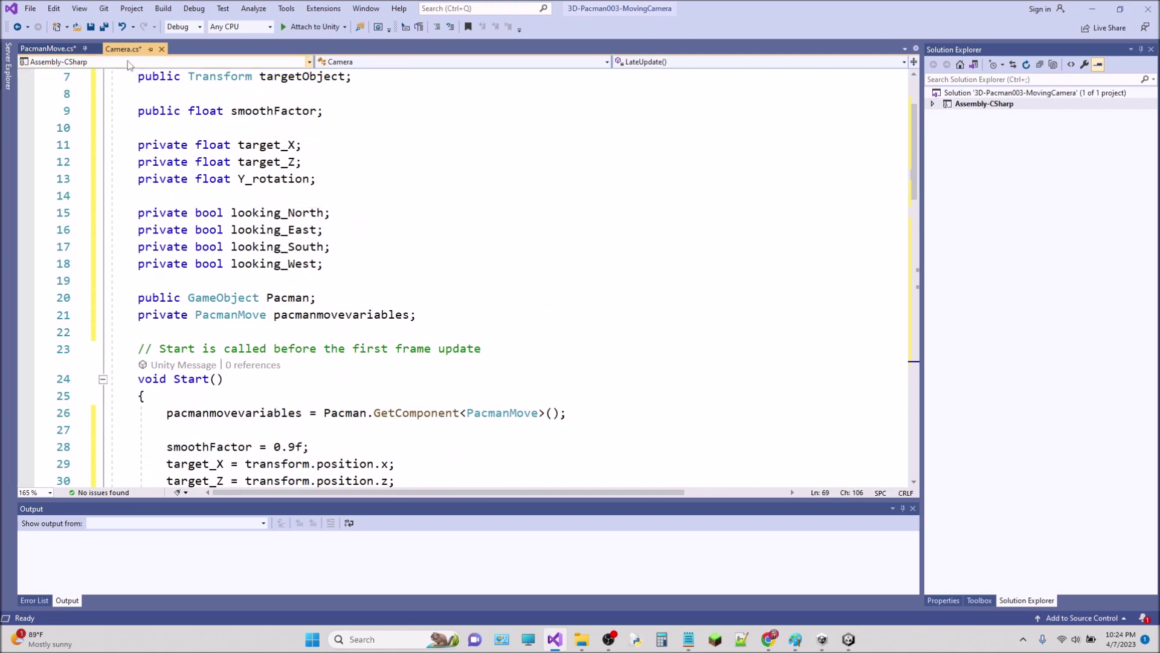
click(104, 26)
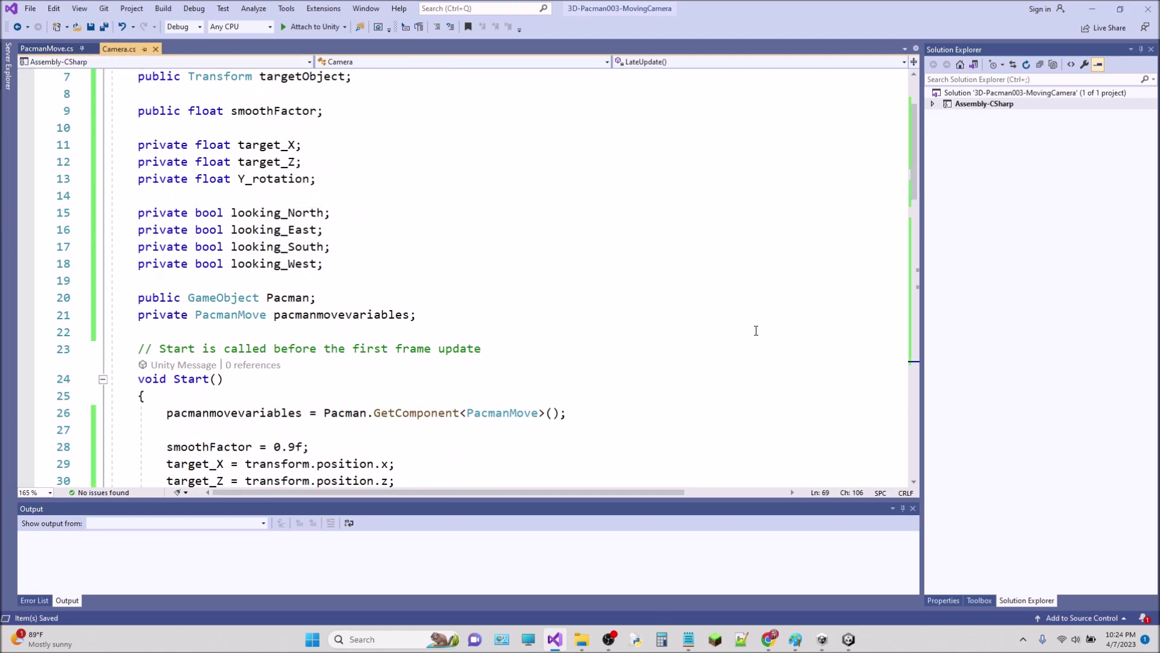
In Unity, play the game and press Up to move Pacman forward
click(849, 636)
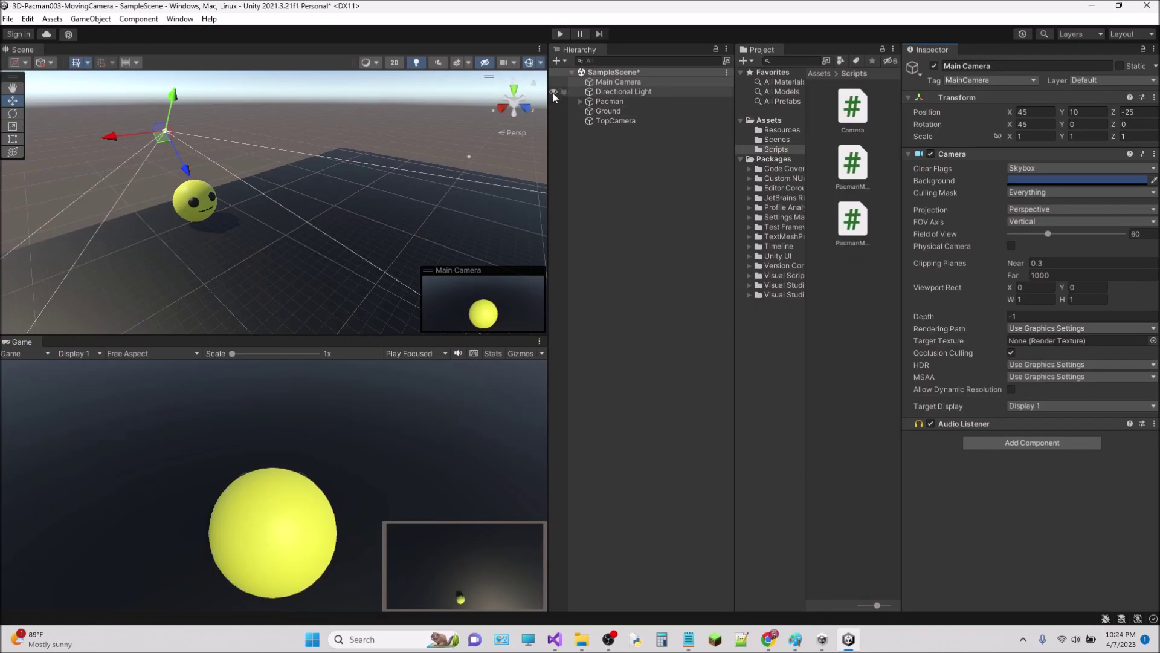
click(561, 35)
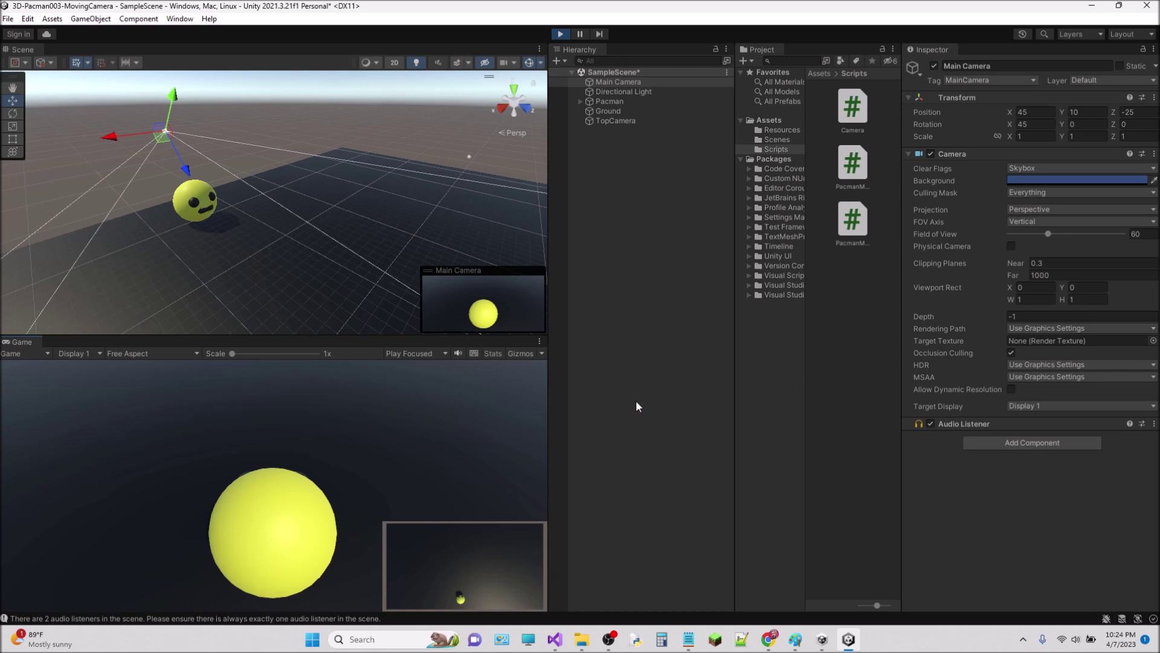
key(Up)
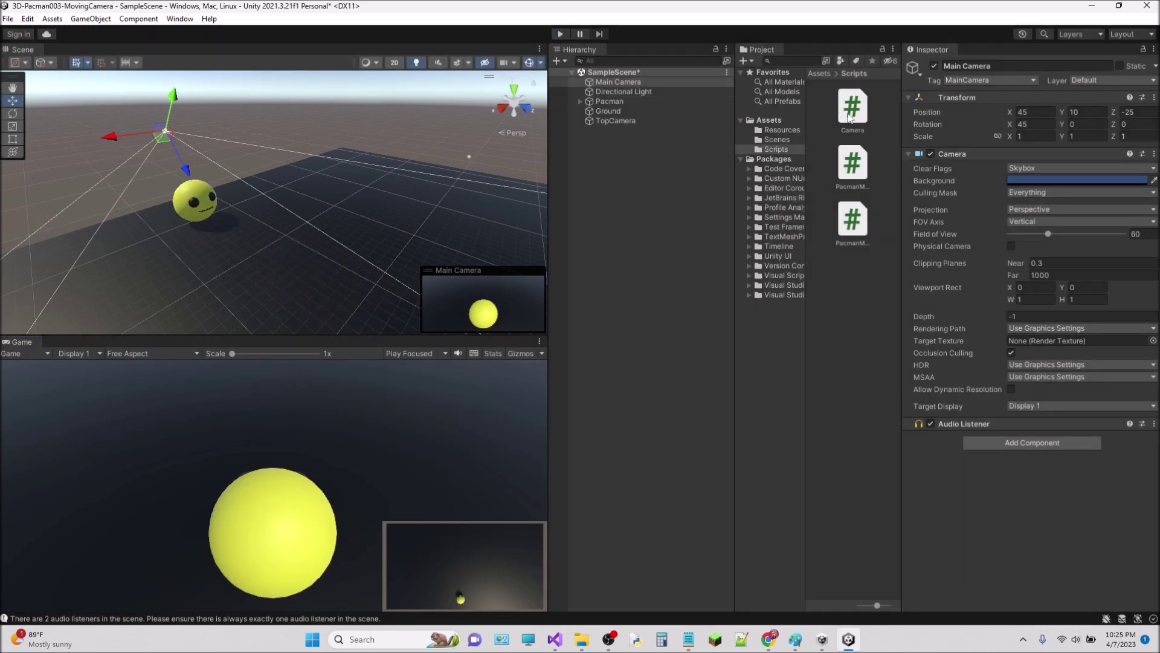
Attach the Camera script to Main Camera, set Target Object to Pacman and Smooth Factor to 1
click(859, 120)
drag(858, 120, 631, 90)
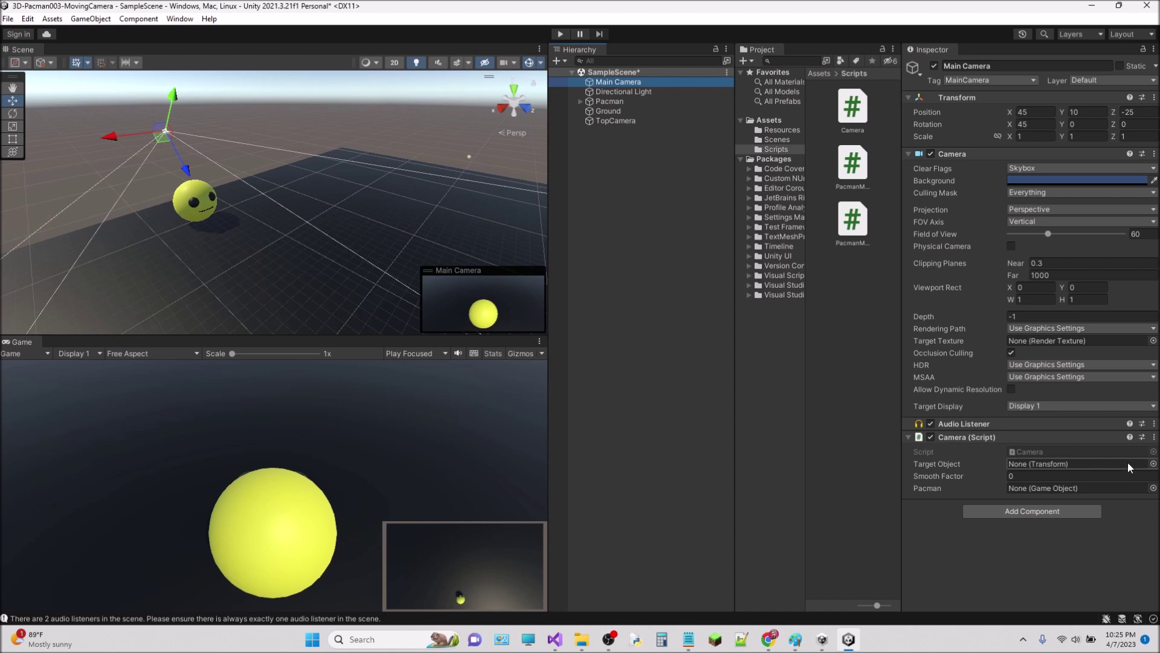
click(1153, 463)
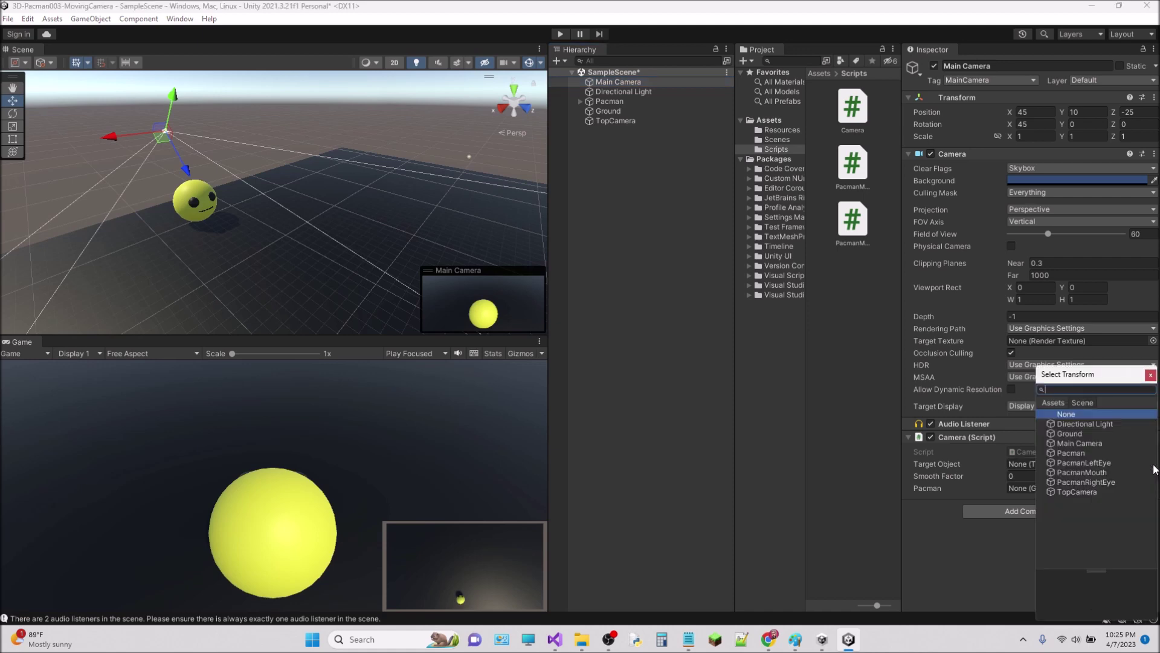
click(1085, 454)
click(1151, 375)
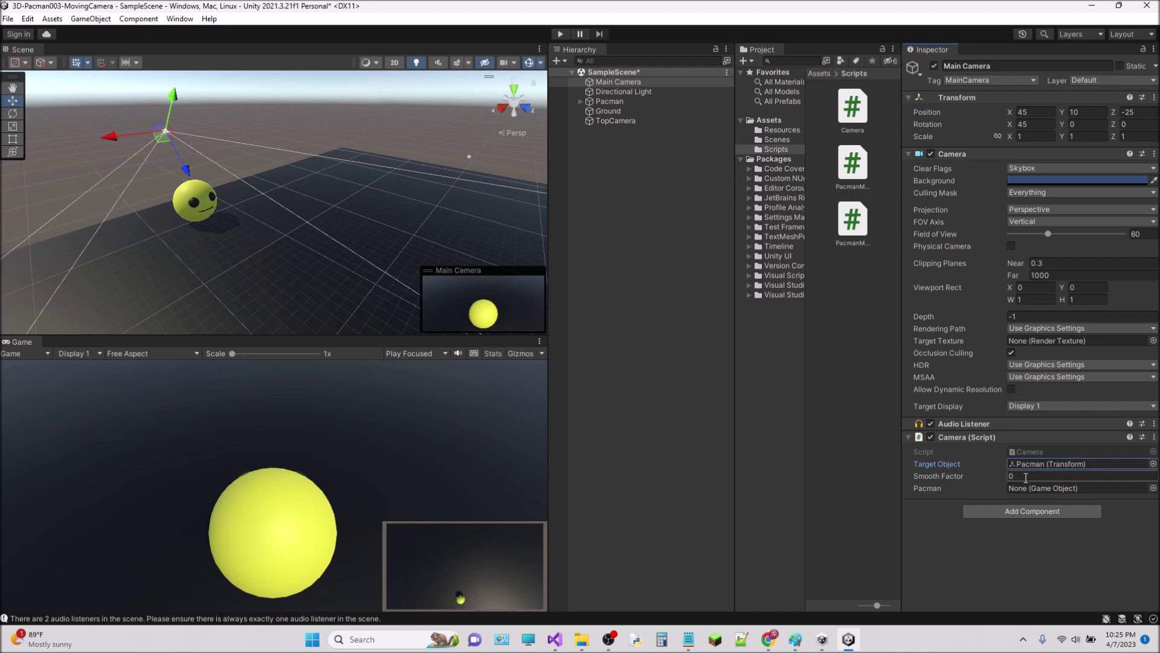
click(1026, 477)
text(1)
Set the script's Pacman field to the Pacman object and run the game again
click(1153, 489)
click(1082, 454)
click(969, 565)
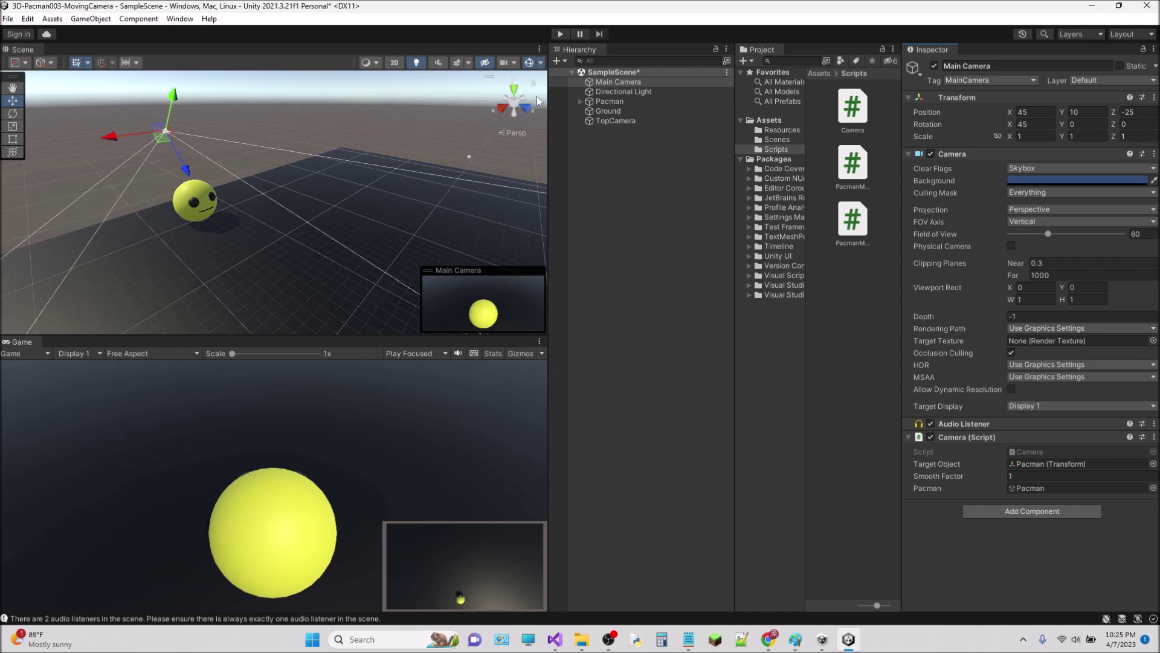
click(561, 35)
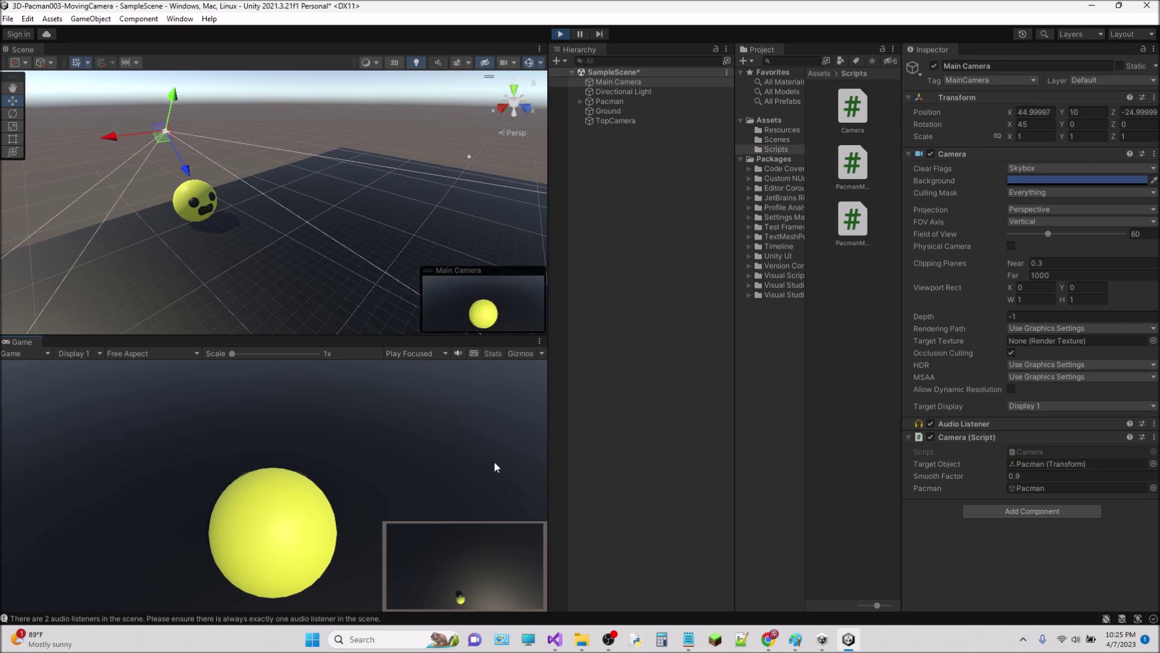
Test that the camera follows Pacman forward and right at Smooth Factor 1, then stop play mode and go back to Camera.cs
key(Up)
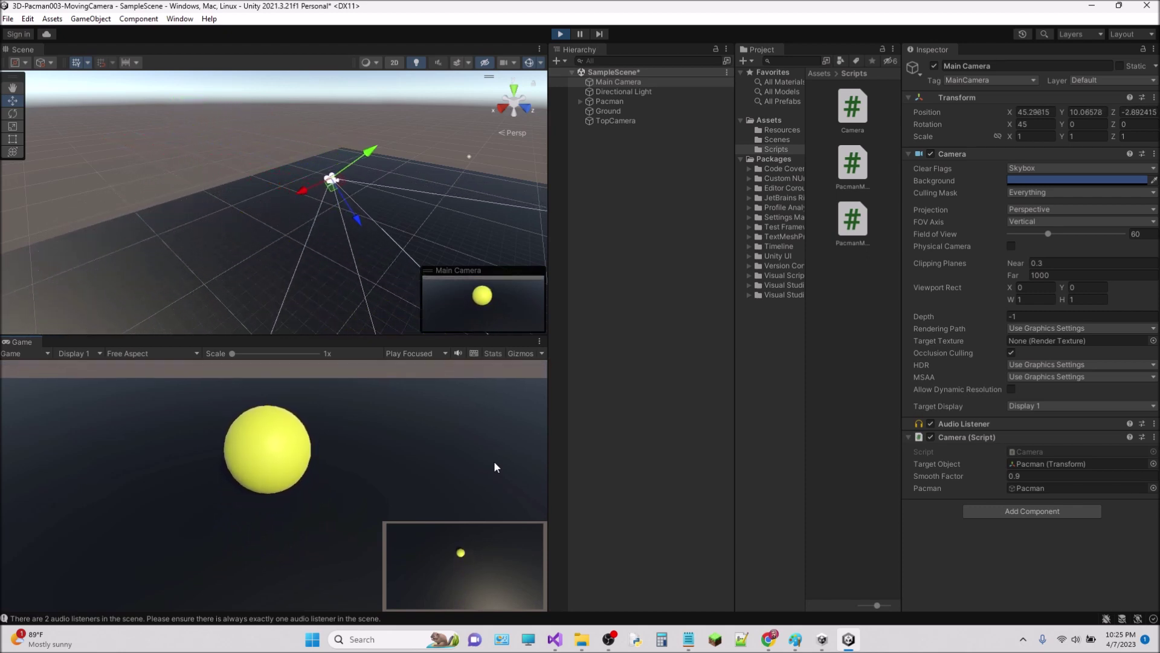
key(Right)
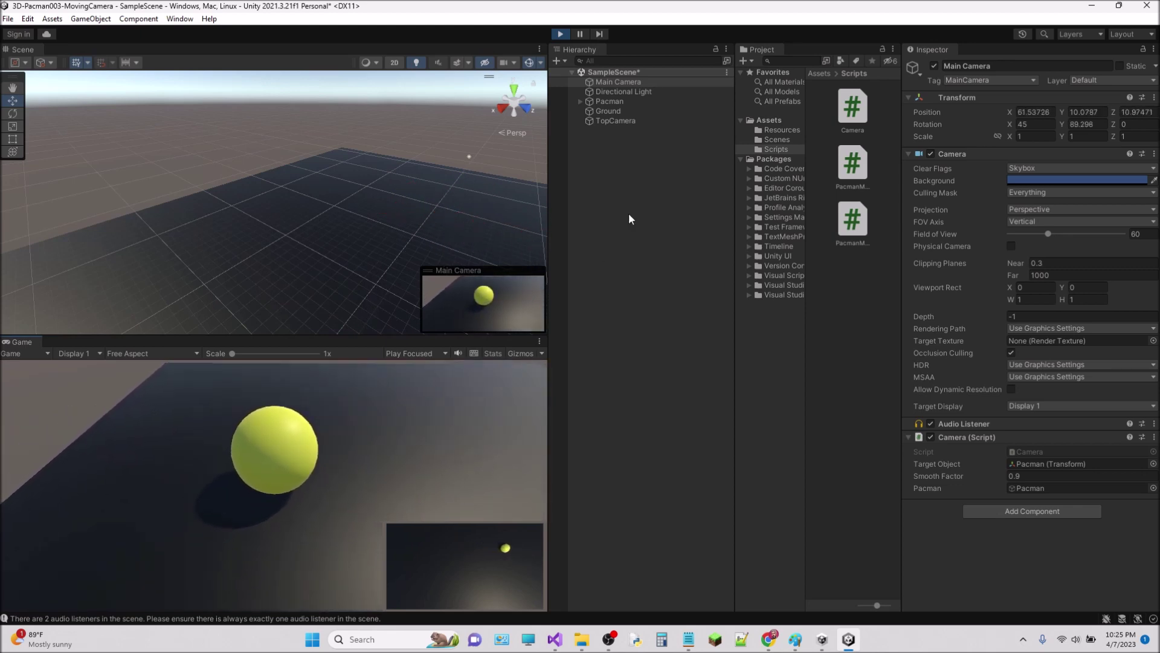
click(560, 34)
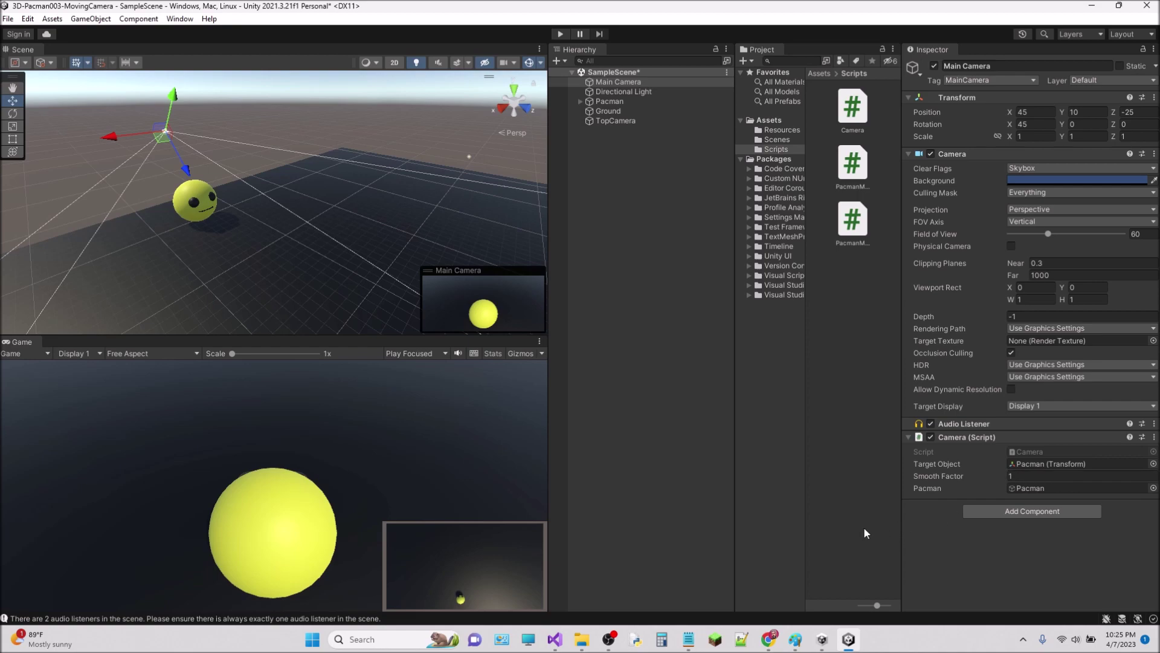
click(555, 639)
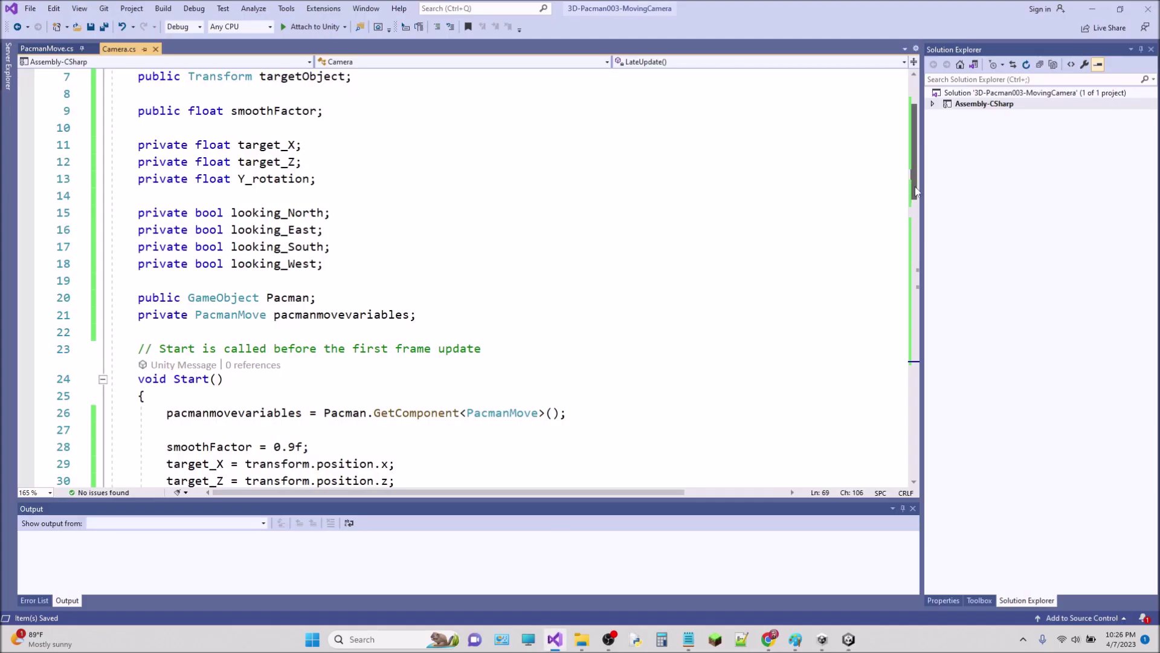
Delete the hard-coded 'smoothFactor = 0.9f;' line from Start() in Camera.cs, then return to Unity
drag(916, 191, 916, 226)
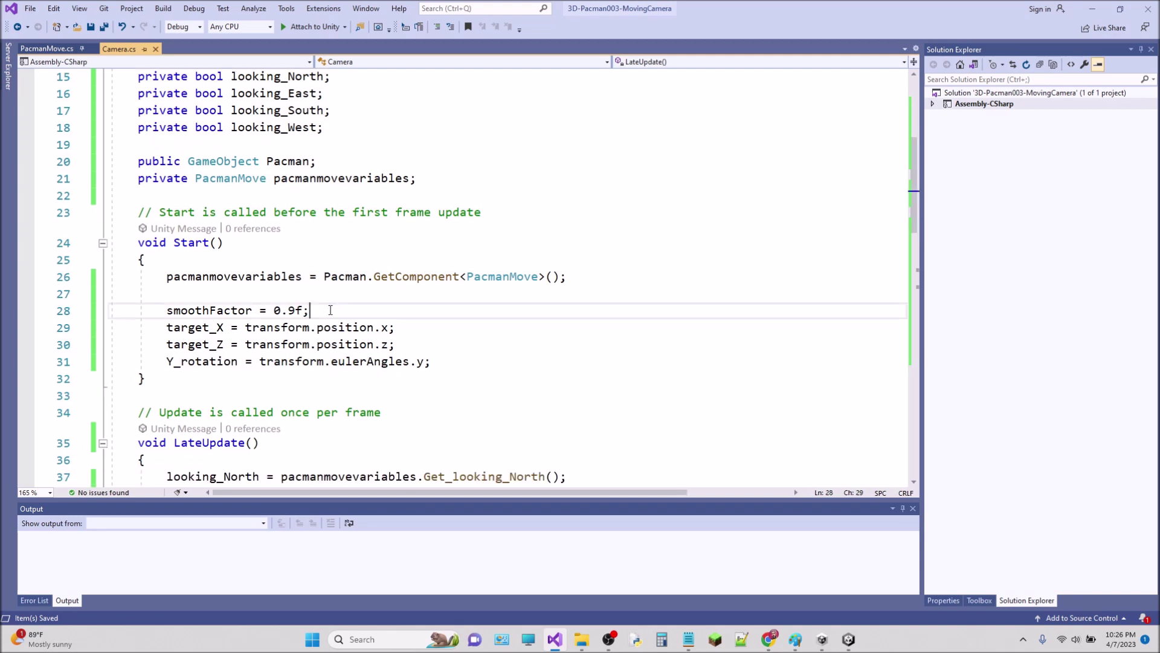
drag(331, 308, 161, 296)
key(Delete)
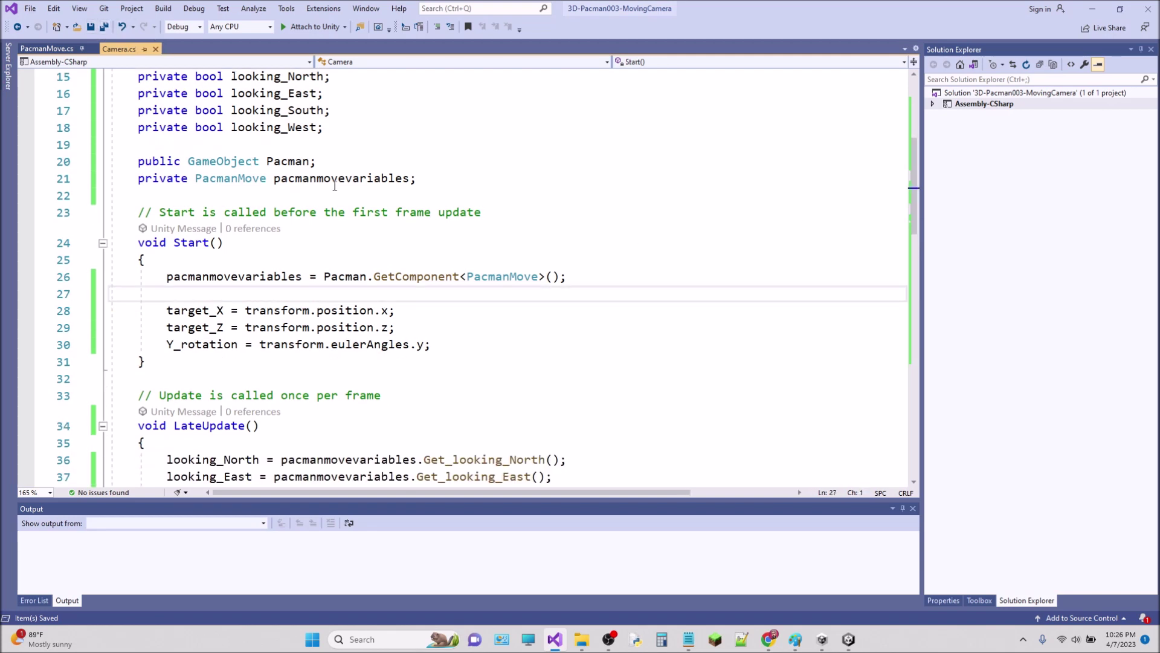
mouse_move(850, 639)
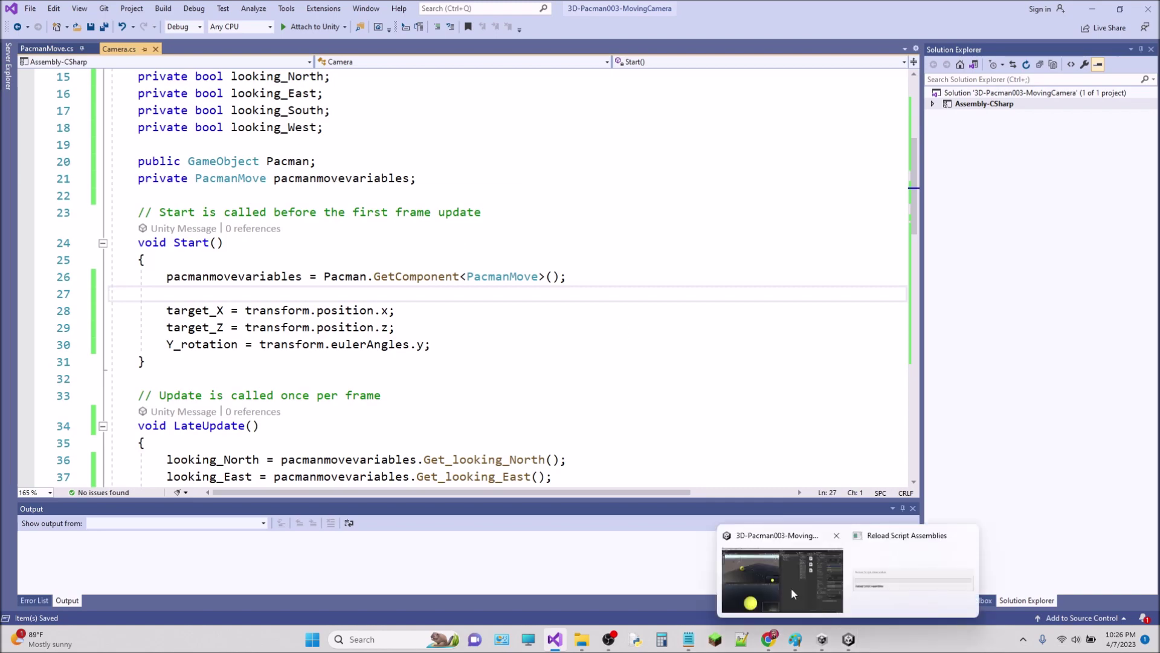
click(792, 587)
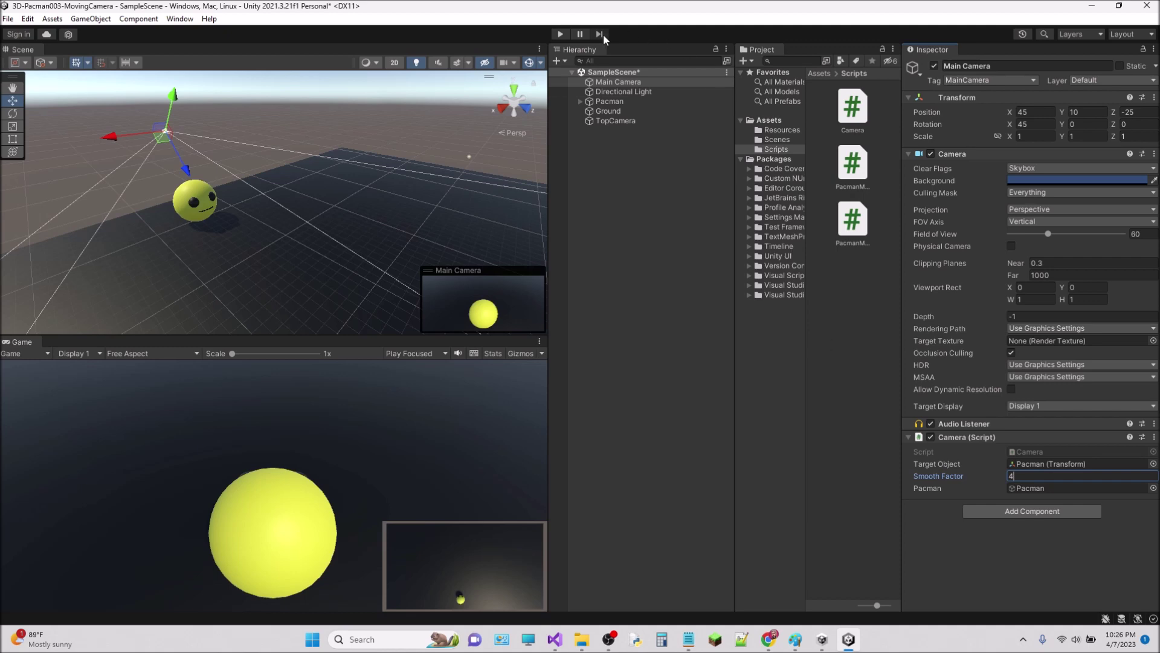
Run the game with Smooth Factor 4, steering Pacman up, right, down and left to check camera following
click(562, 34)
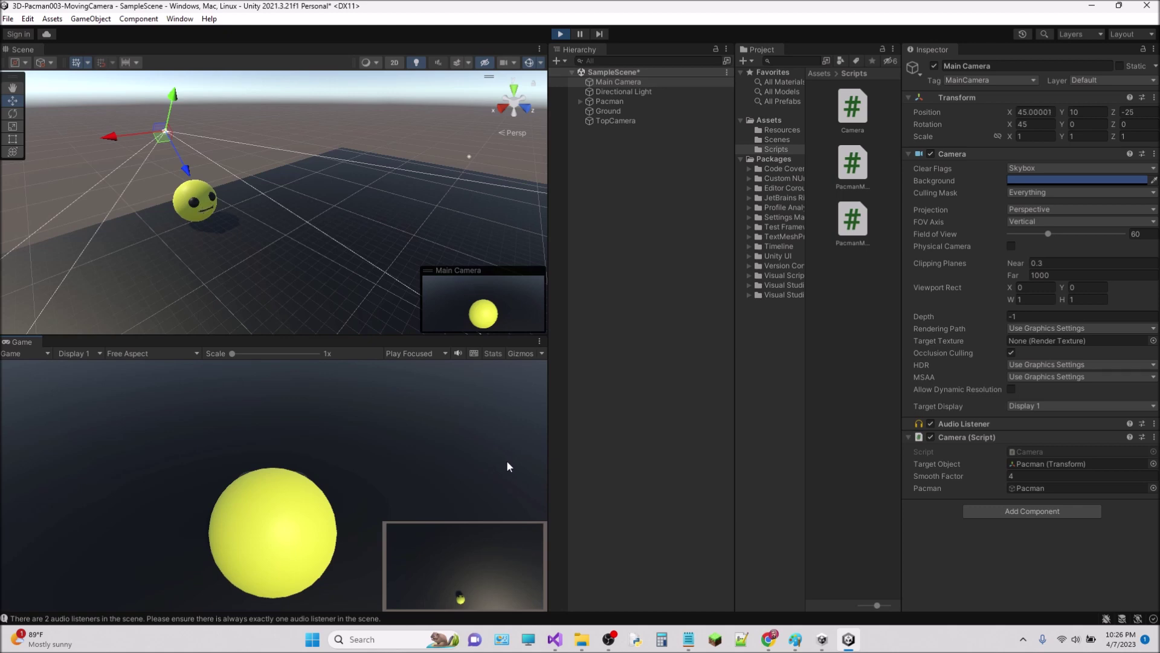
key(Up)
key(Up)
key(Up)
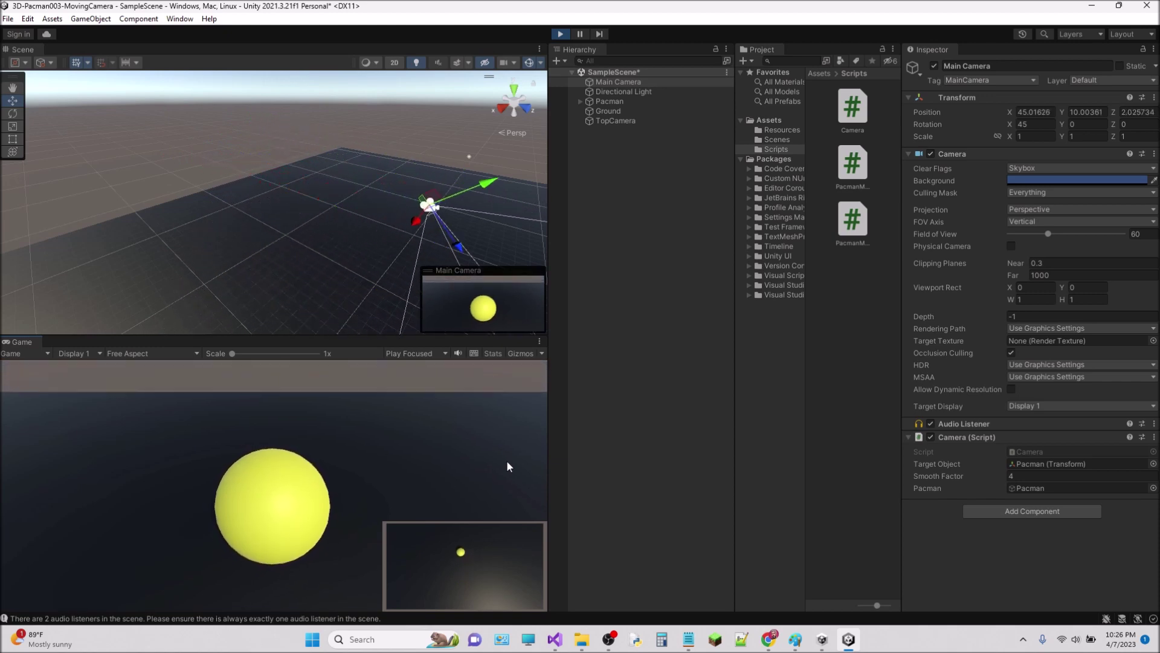
key(Right)
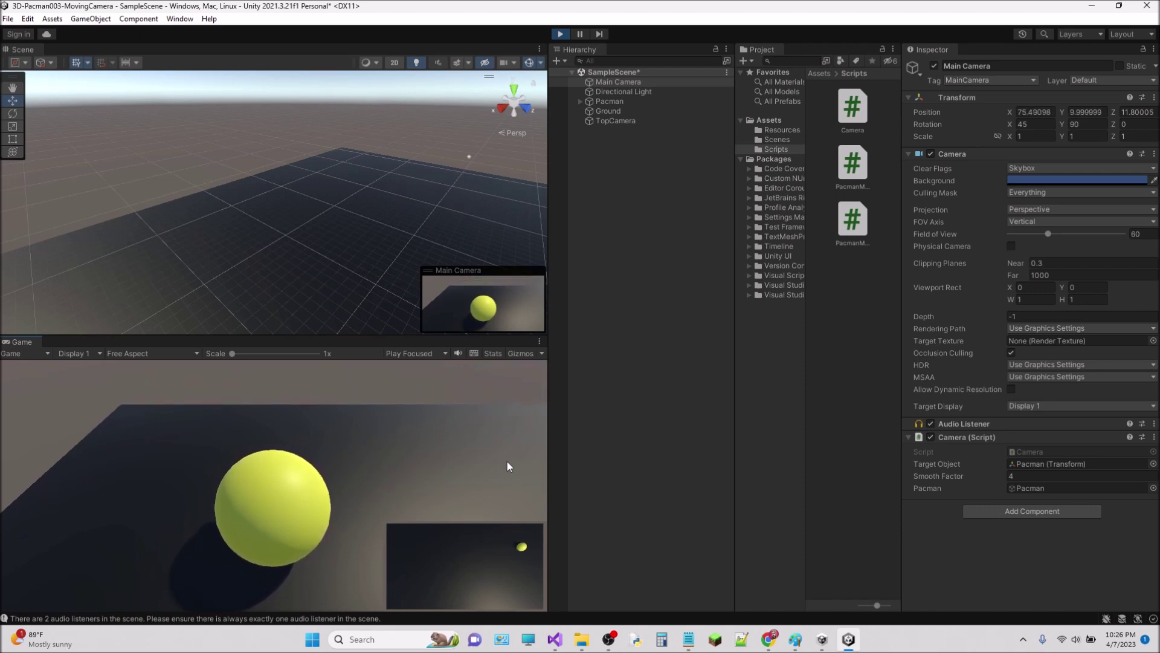
key(Down)
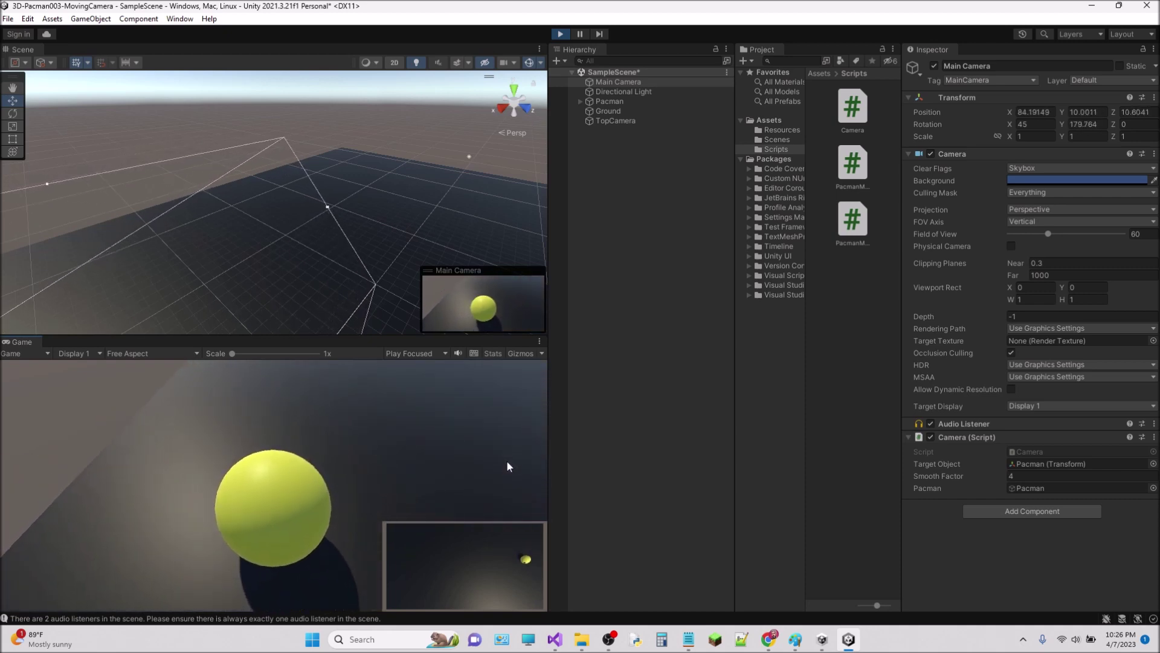
key(Right)
key(Down)
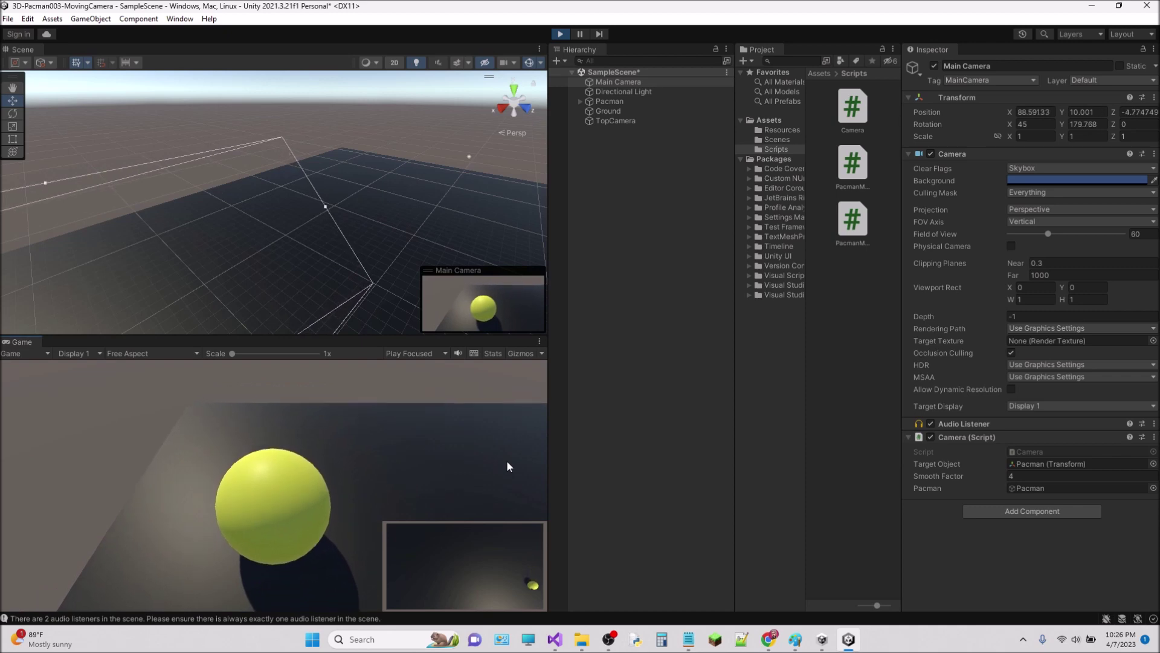
key(Left)
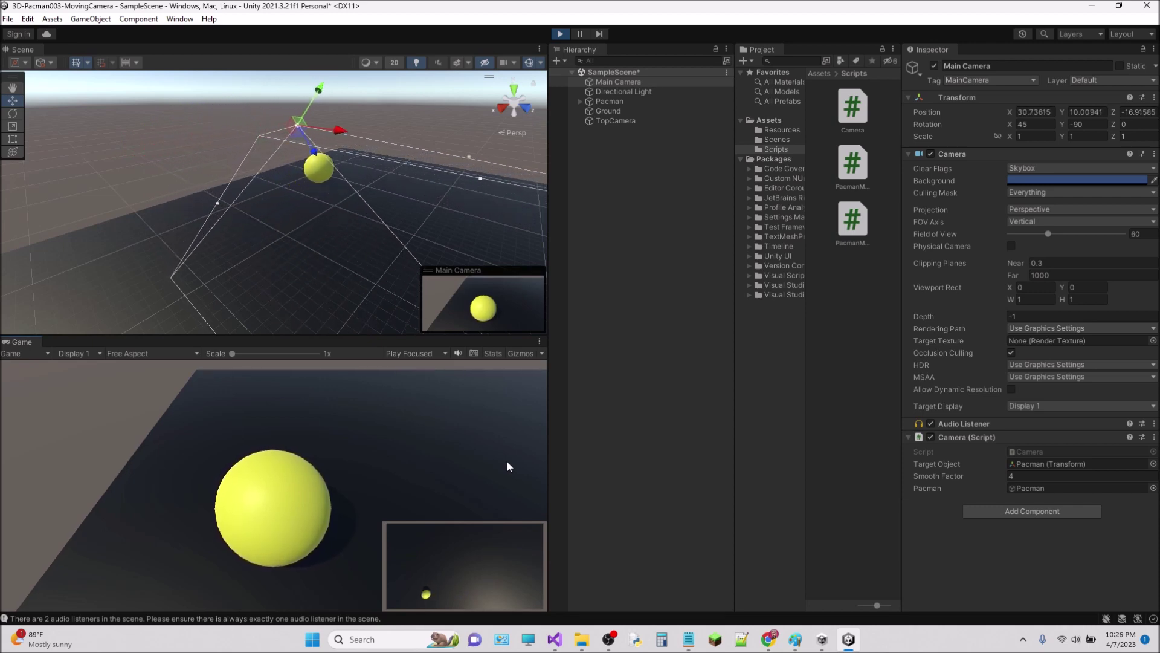
Turn Pacman repeatedly to watch the camera ease round behind it, then stop play mode
key(Right)
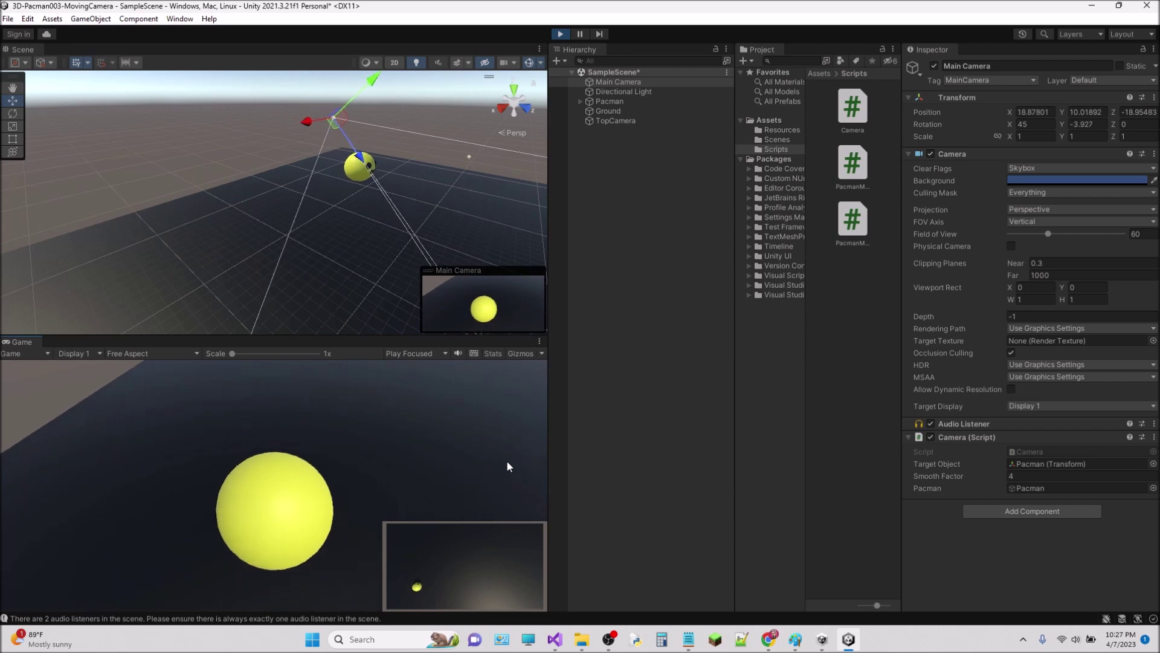
key(Right)
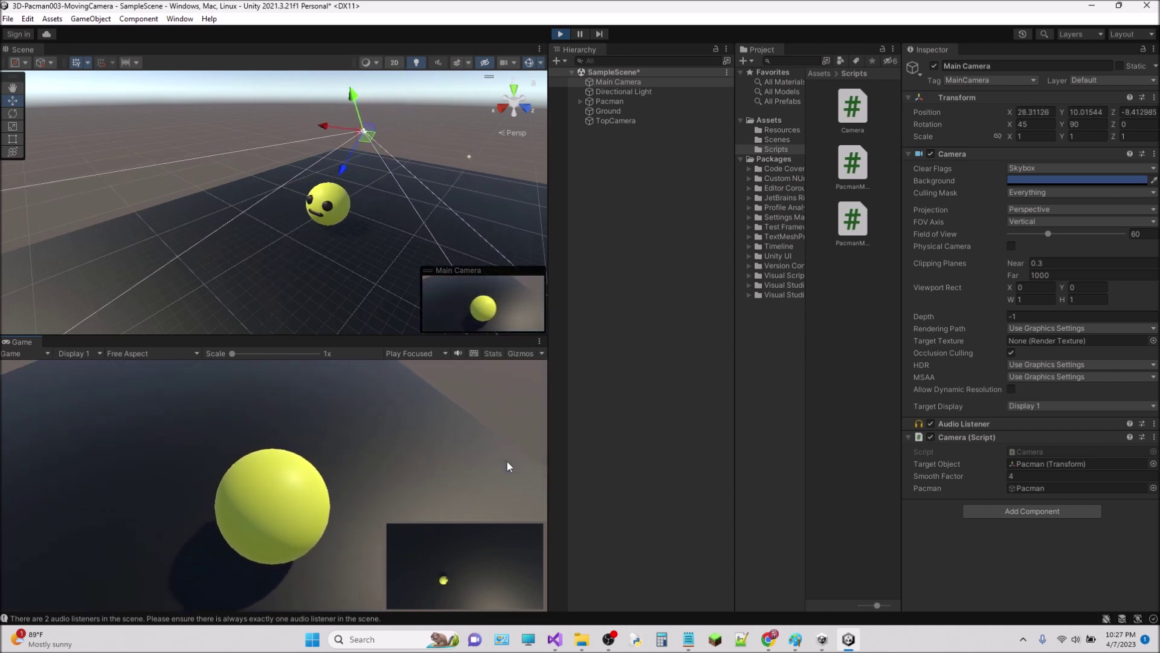
key(Right)
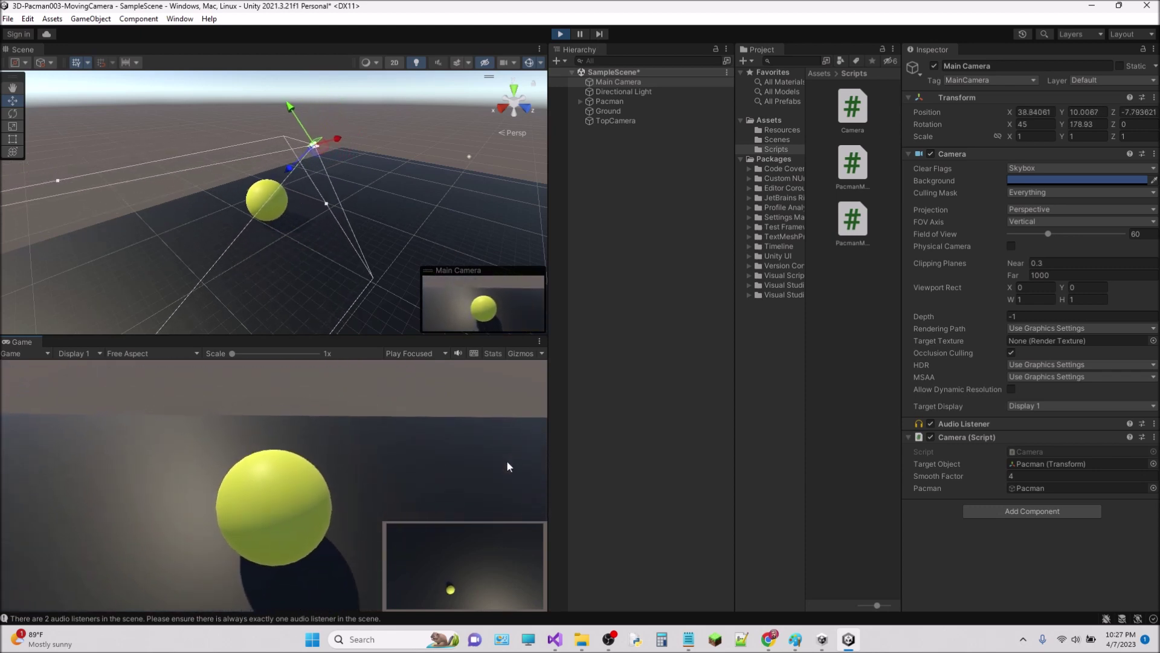
key(Right)
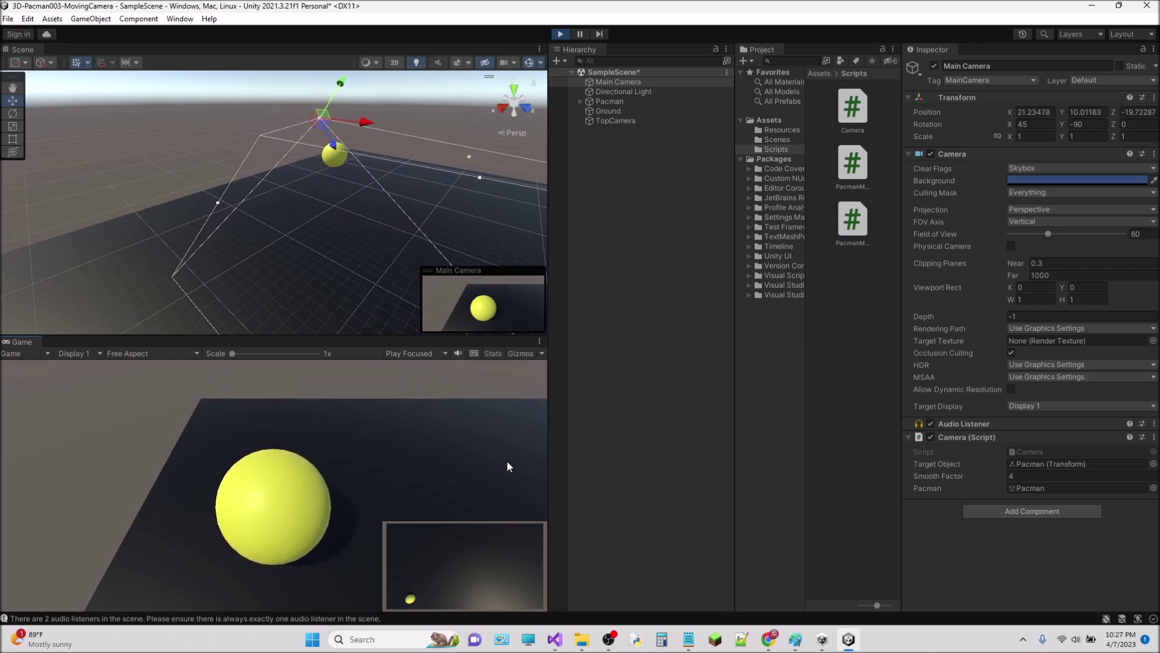
key(Right)
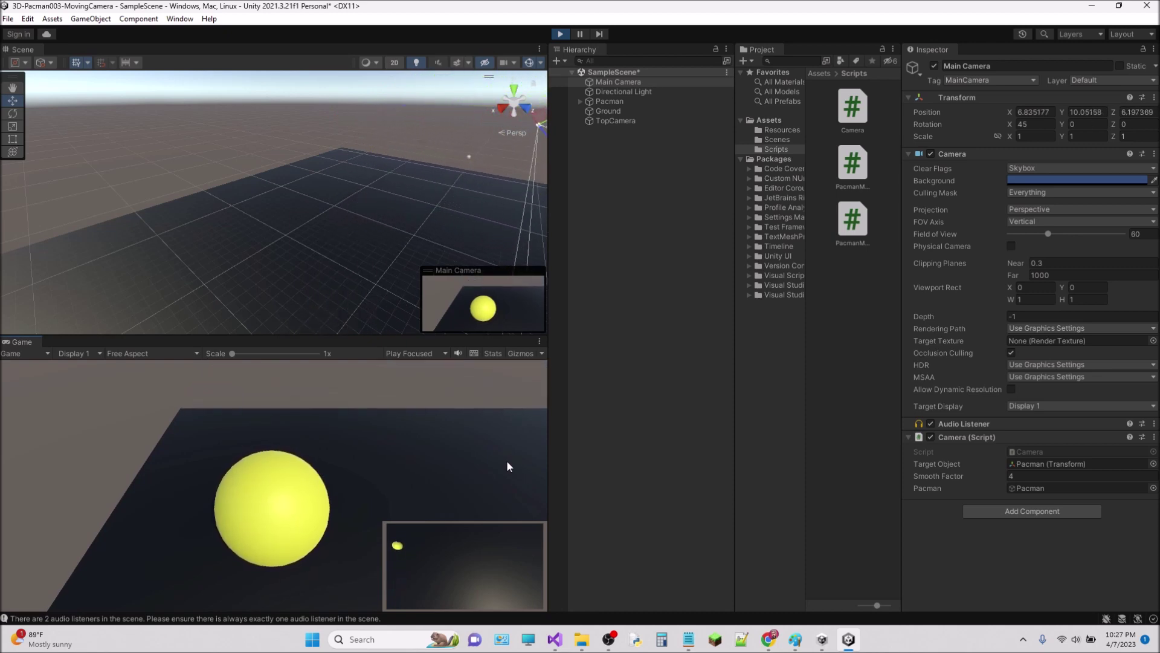
key(Right)
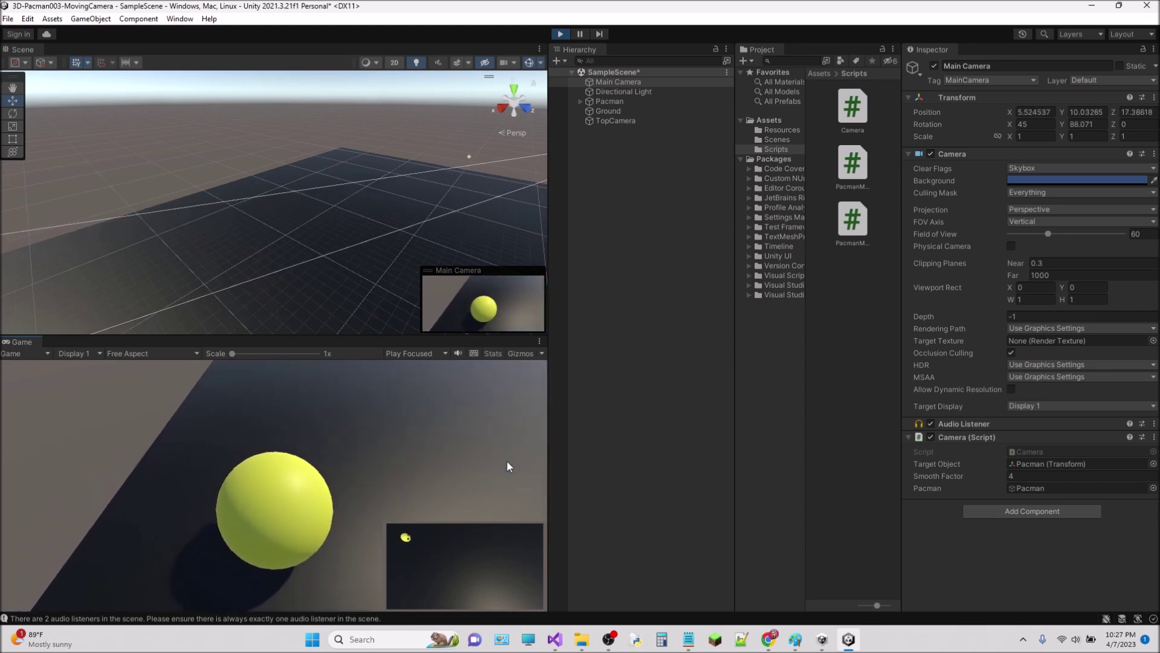
key(Down)
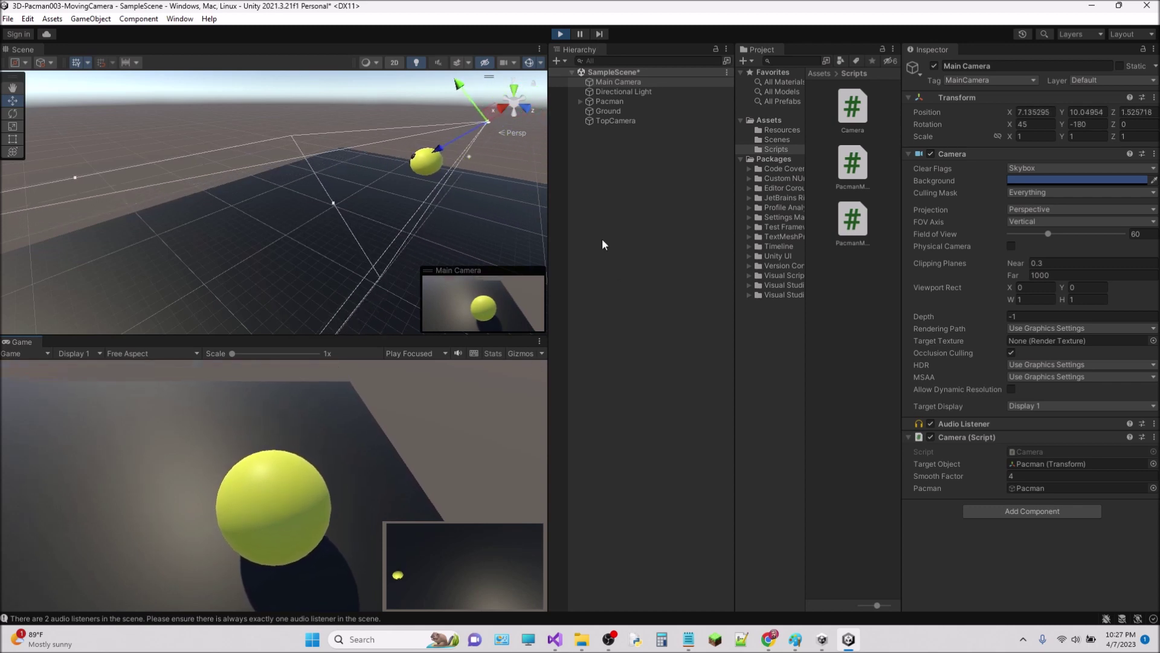
click(559, 35)
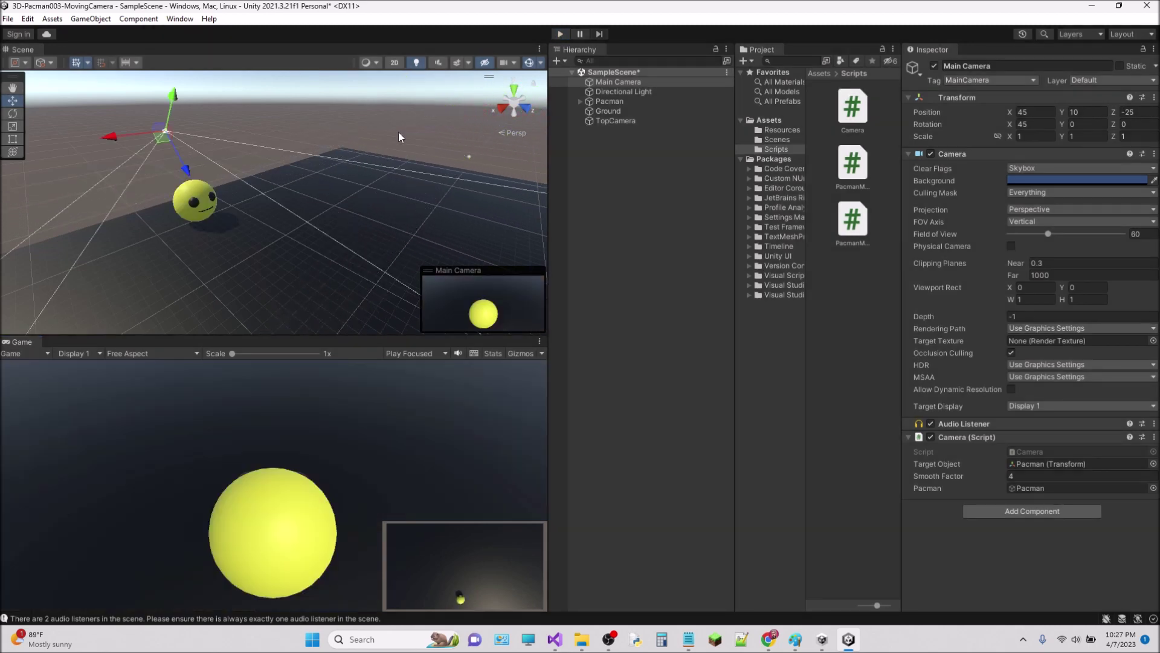
Save SampleScene with File > Save, then use File > Save Project
click(9, 18)
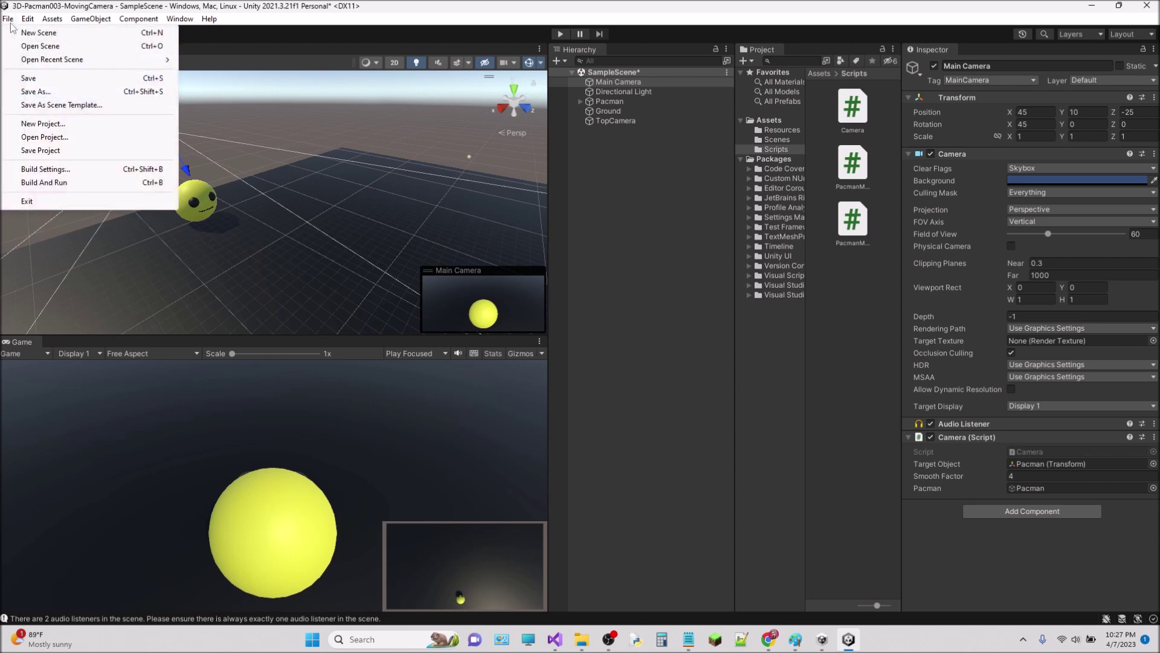
click(49, 84)
click(8, 19)
click(58, 150)
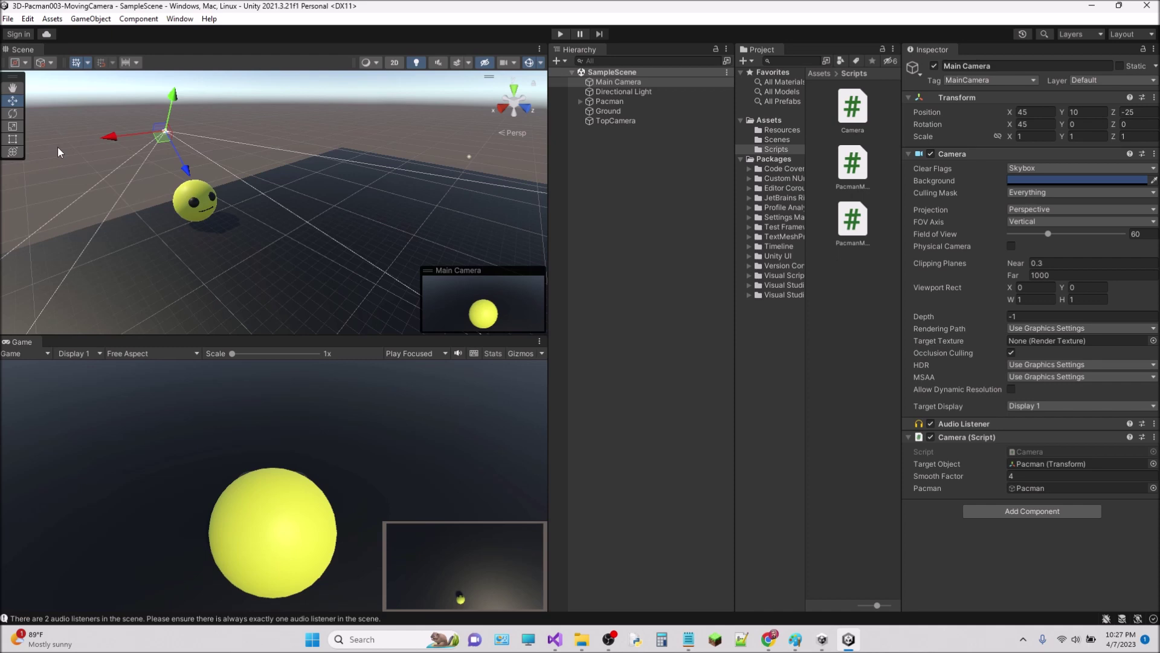